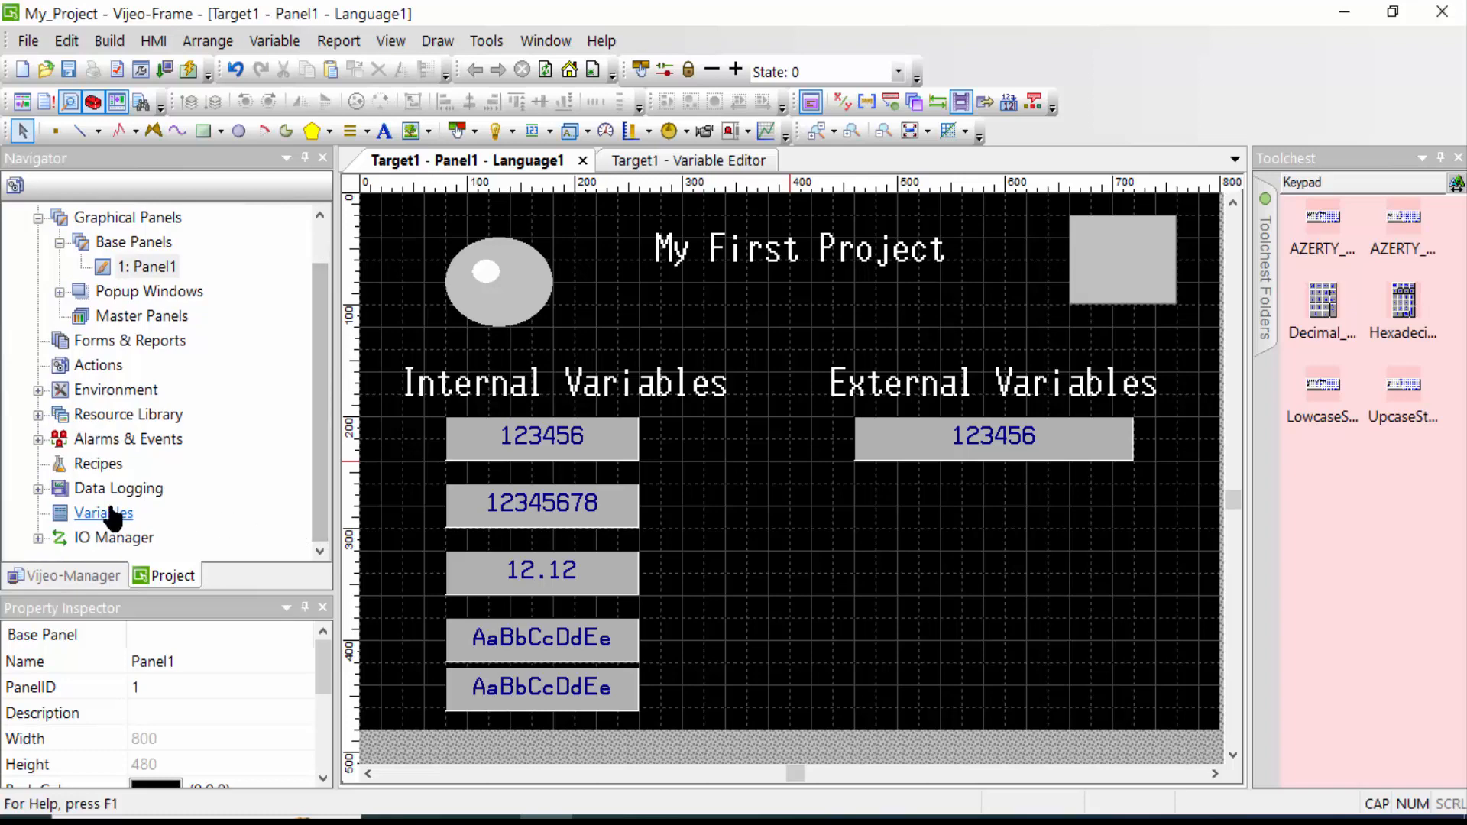
# Create a new internal BOOL variable named INTERNAL_BIT1 in the project's variable list.
pyautogui.doubleClick(108, 513)
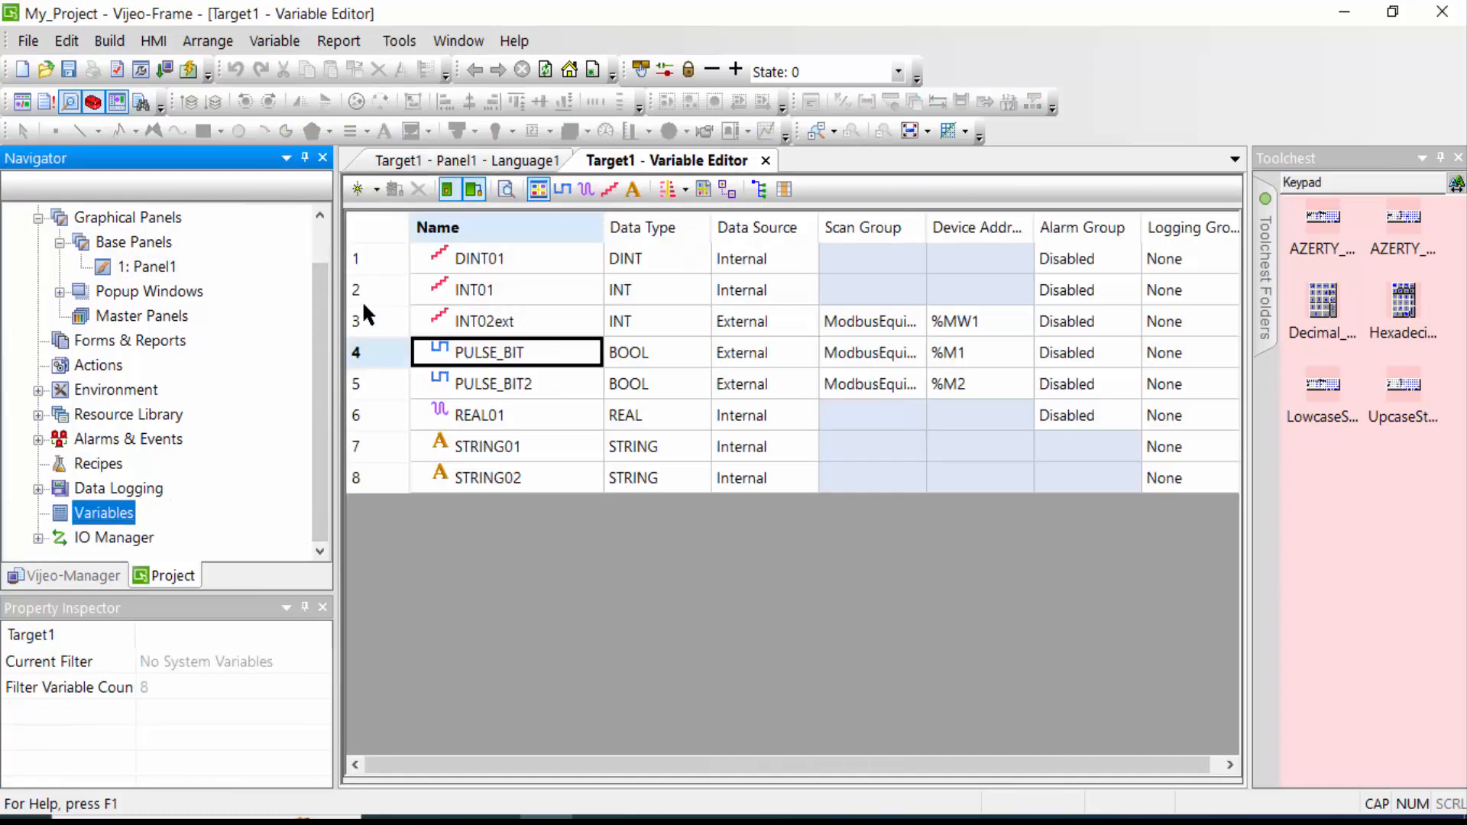
pyautogui.click(353, 192)
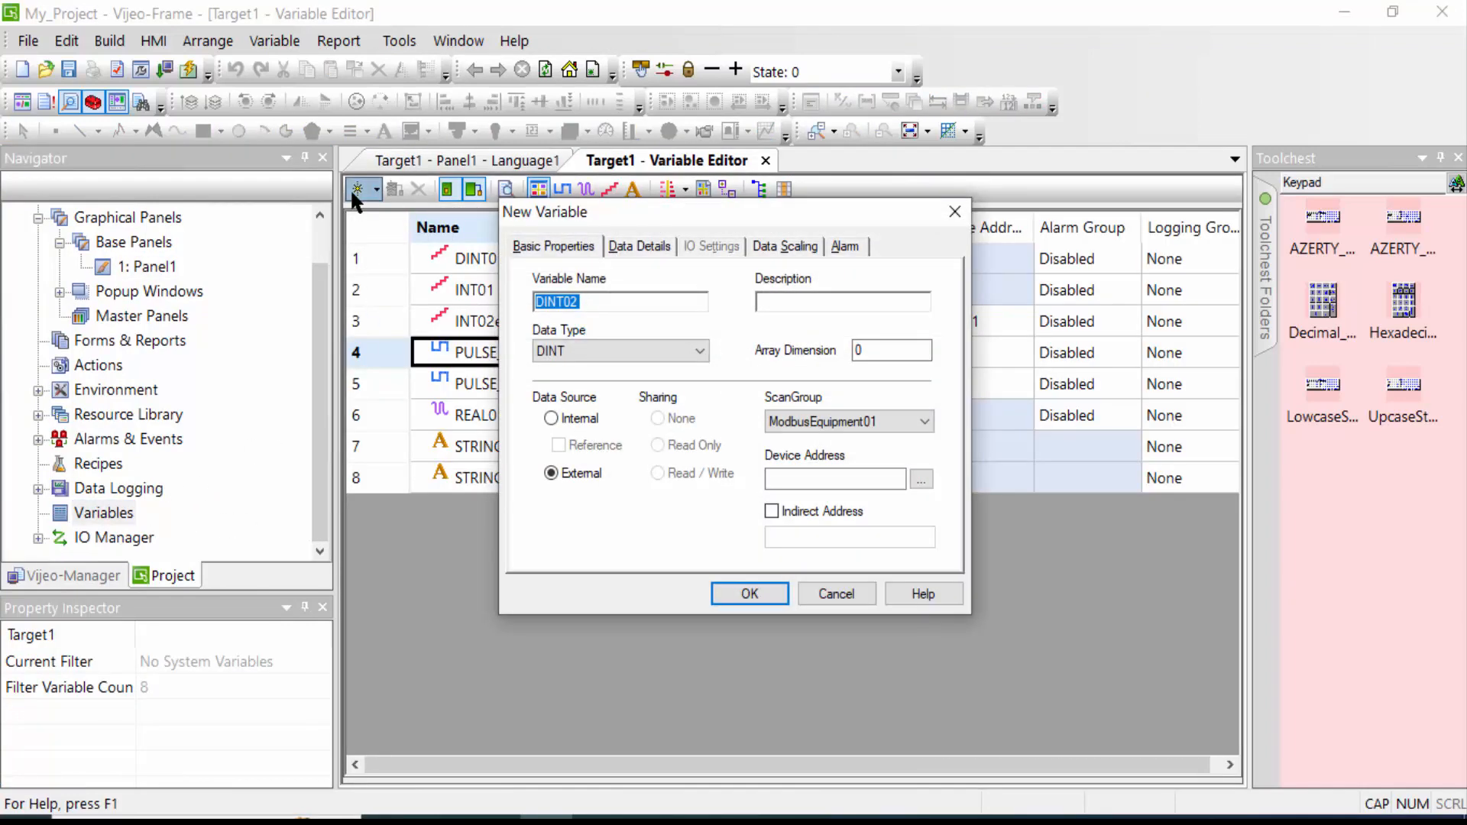
pyautogui.click(566, 351)
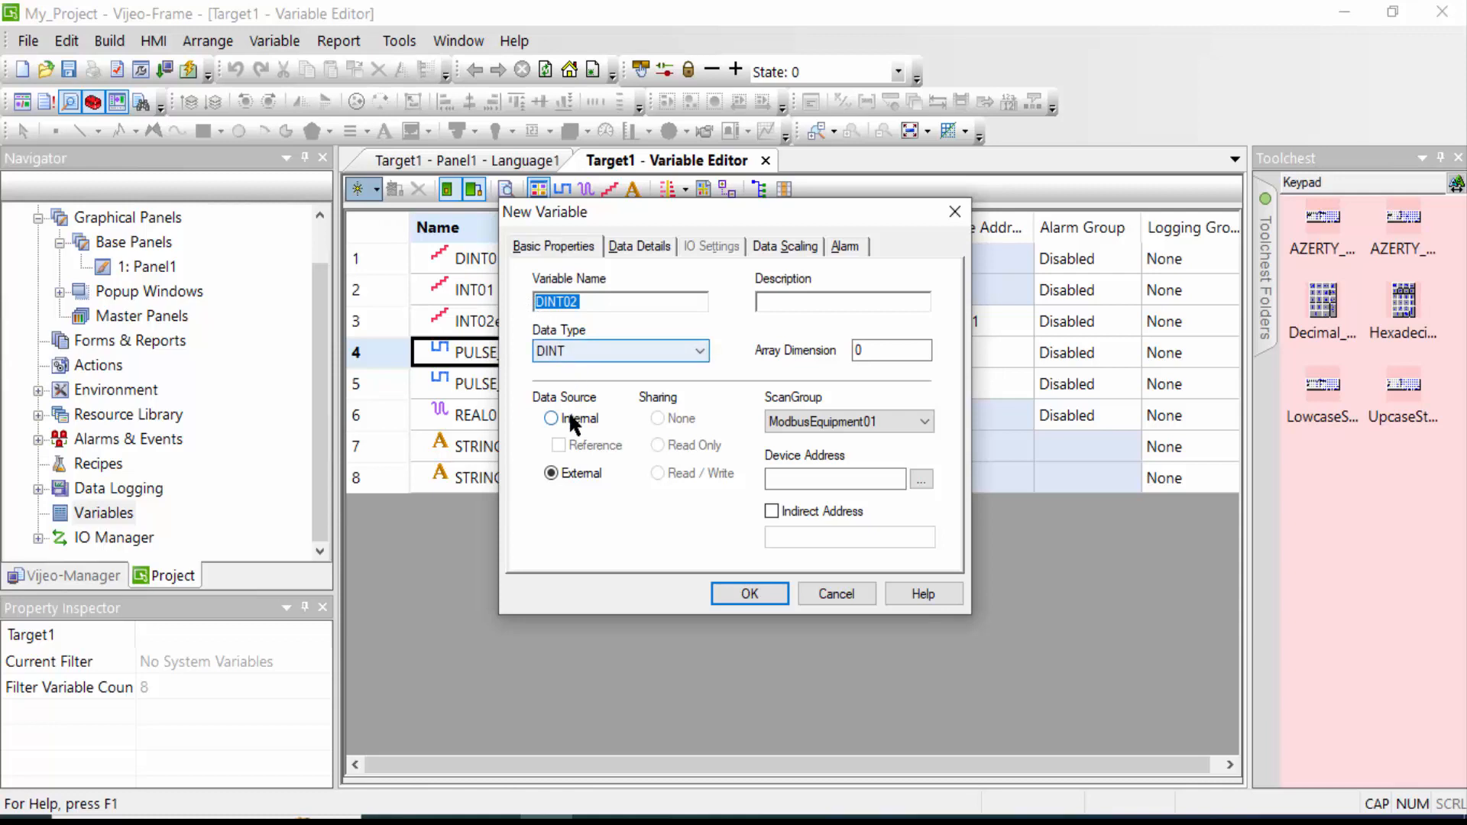
pyautogui.click(569, 414)
pyautogui.click(578, 350)
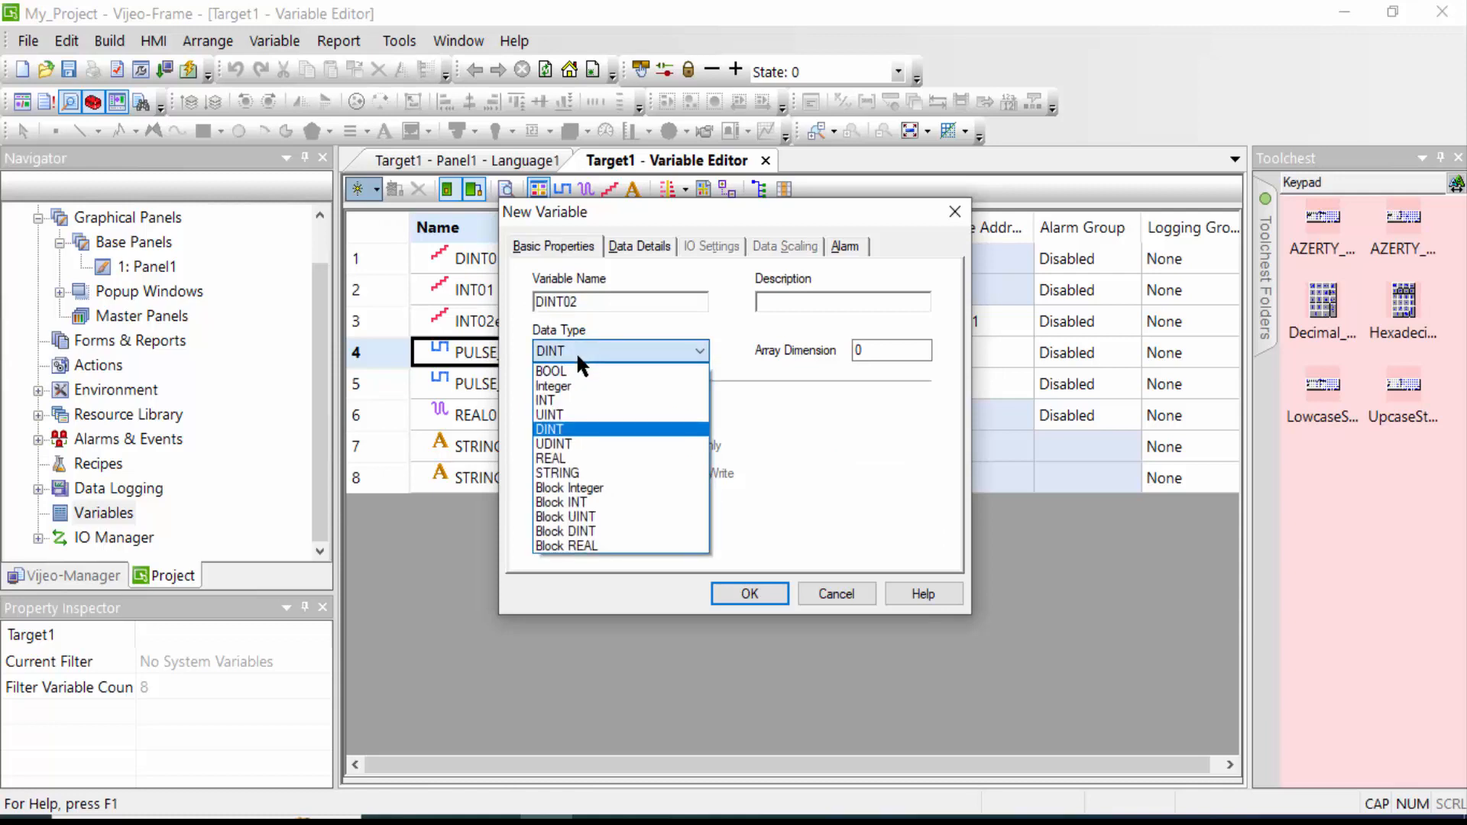
pyautogui.click(566, 364)
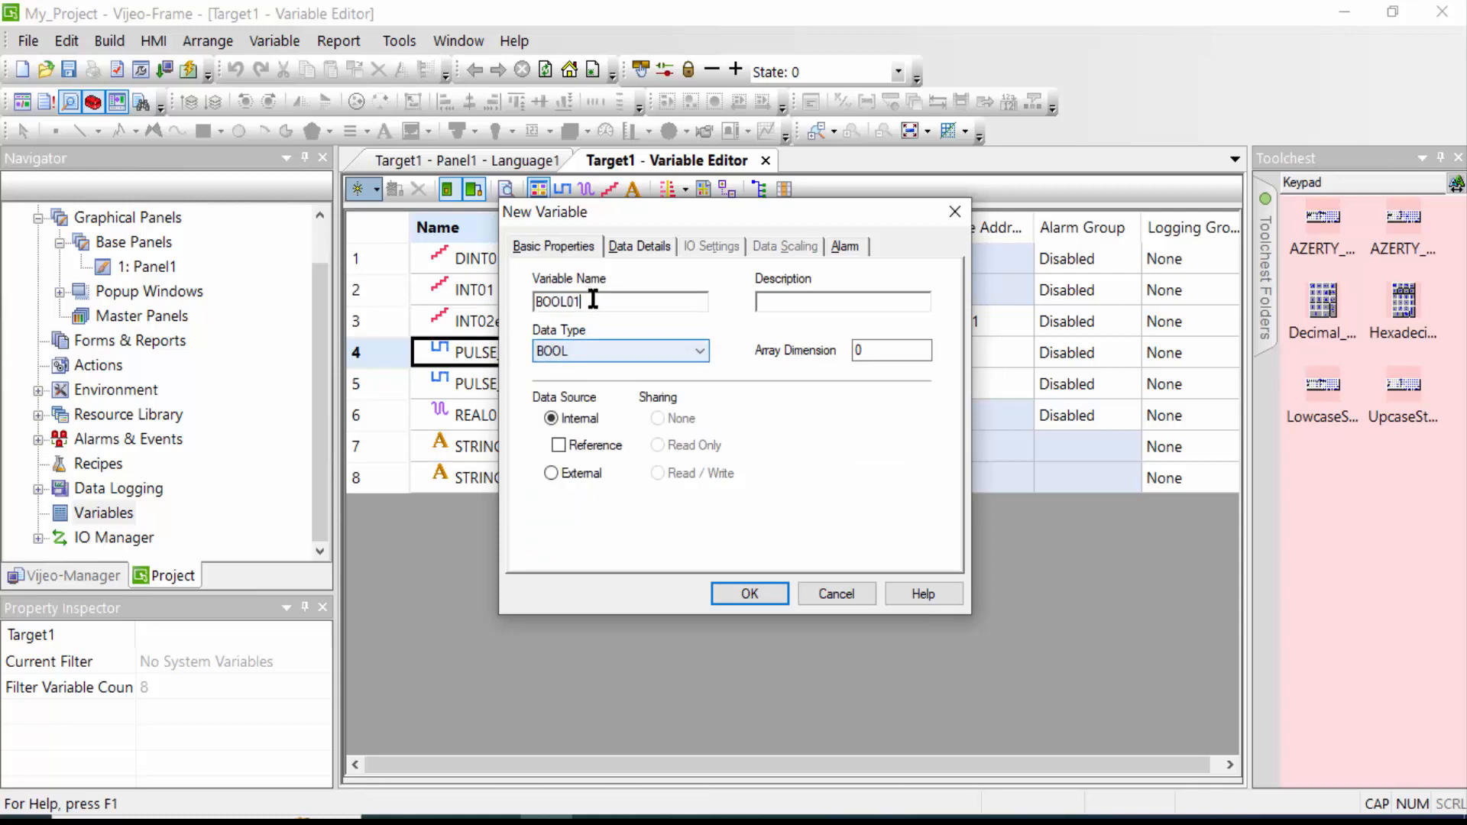
pyautogui.moveTo(593, 300); pyautogui.dragTo(406, 287)
pyautogui.write('INTERNAL_BIT1')
pyautogui.click(751, 593)
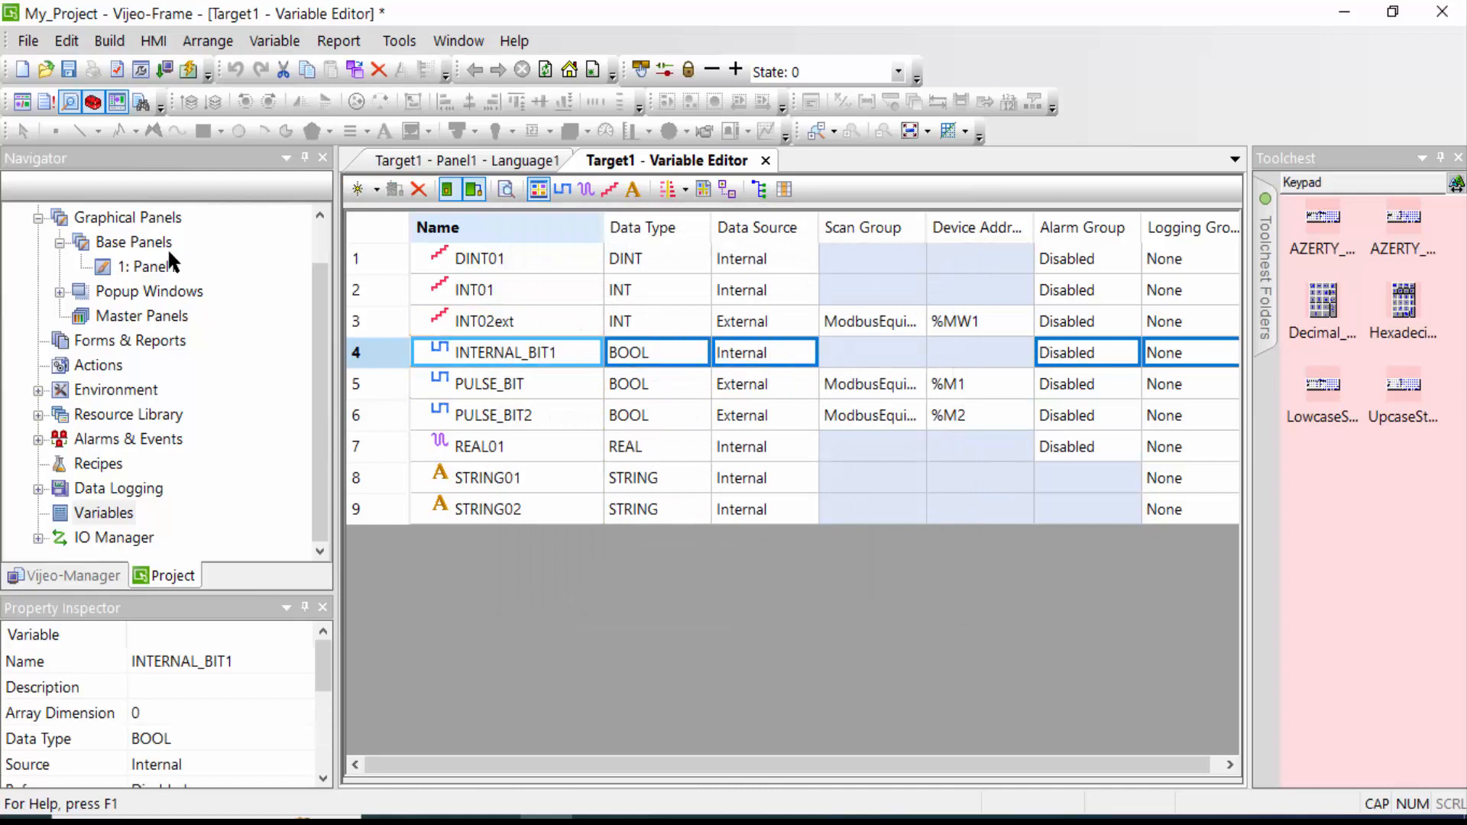
# Draw a switch about 220 by 60 pixels on Panel1, in the empty area between the internal and external variable fields.
pyautogui.doubleClick(163, 268)
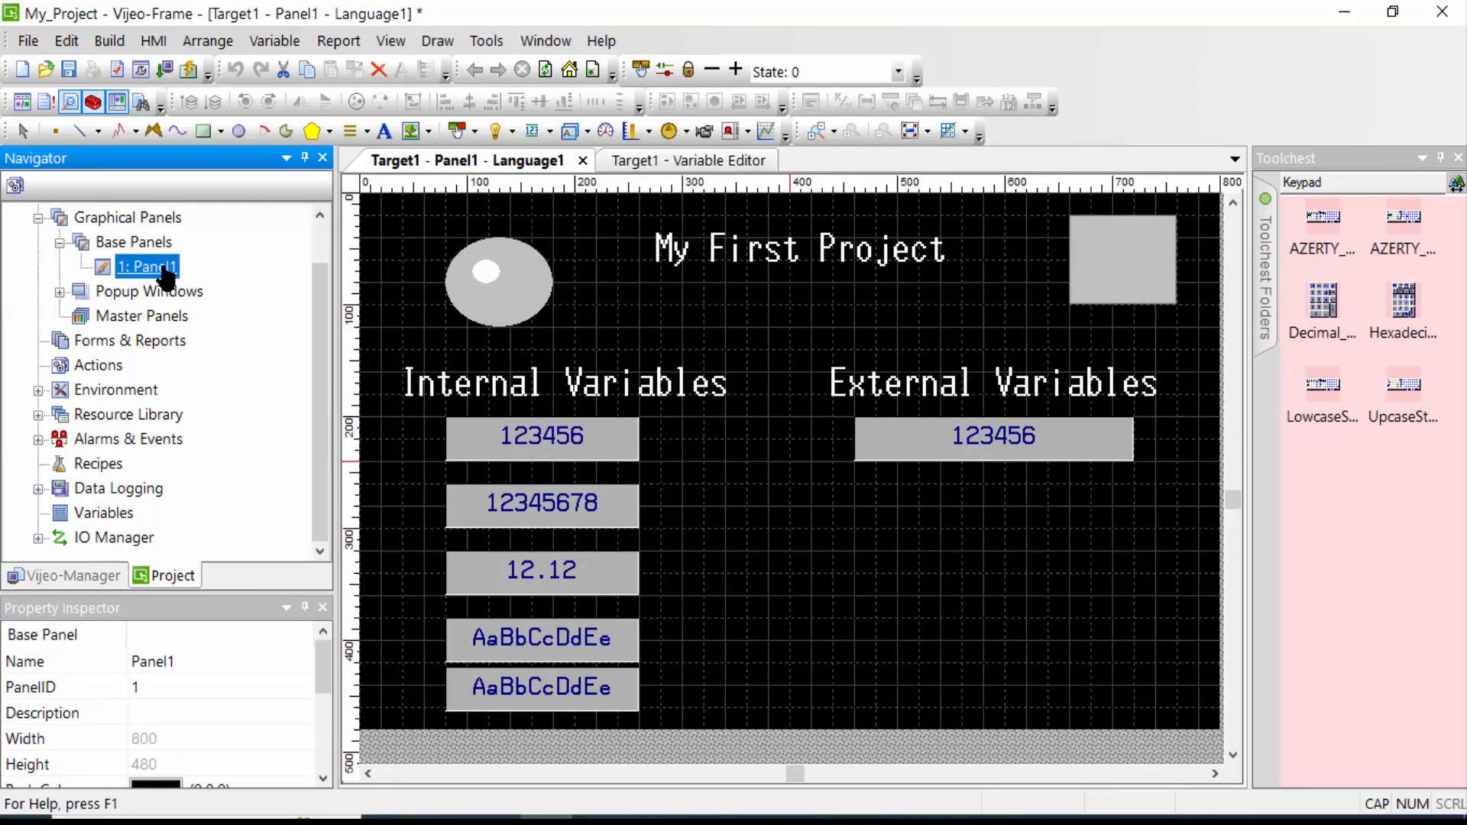
pyautogui.click(439, 42)
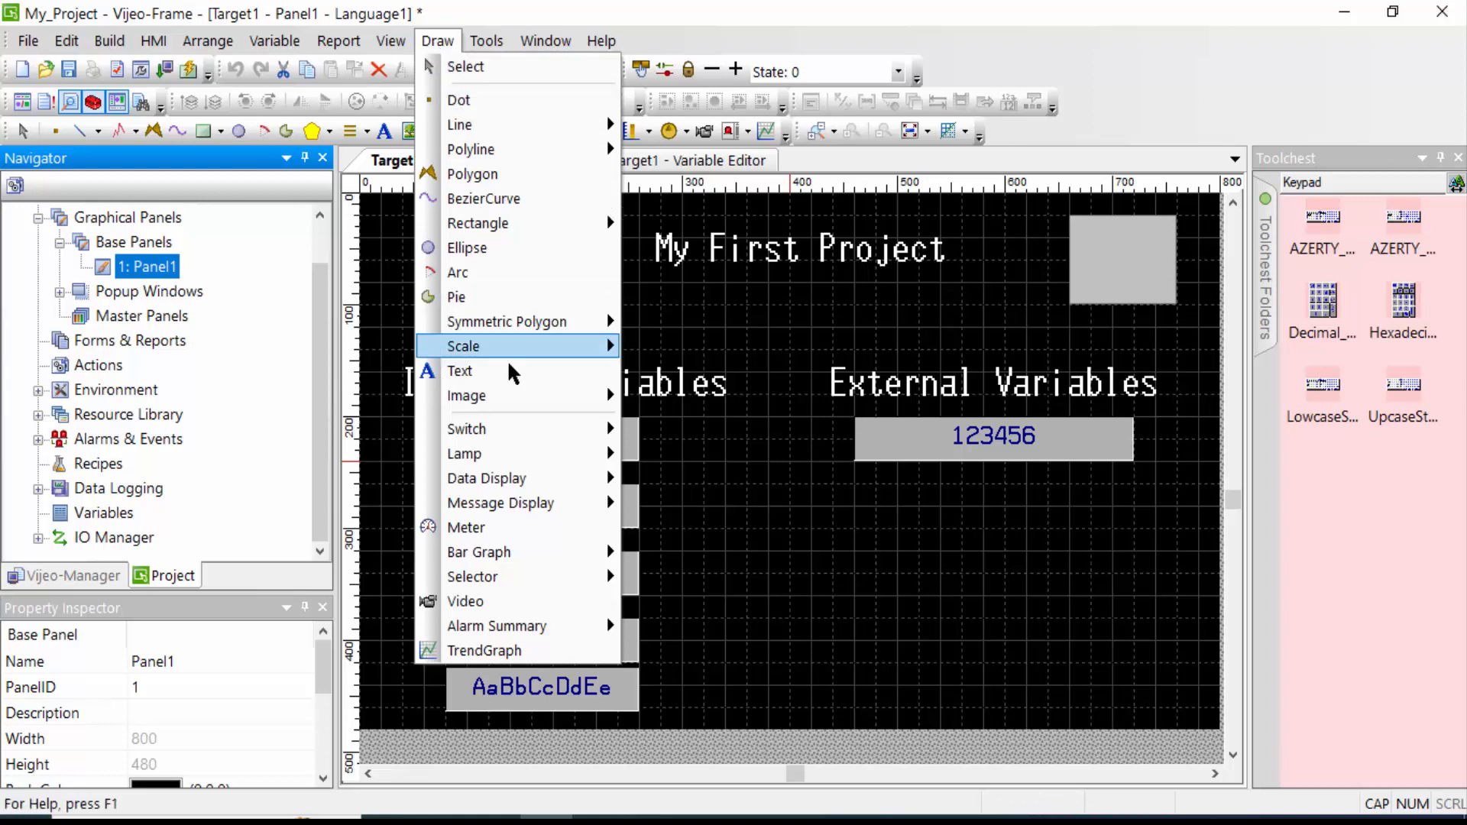
pyautogui.moveTo(547, 436)
pyautogui.click(672, 429)
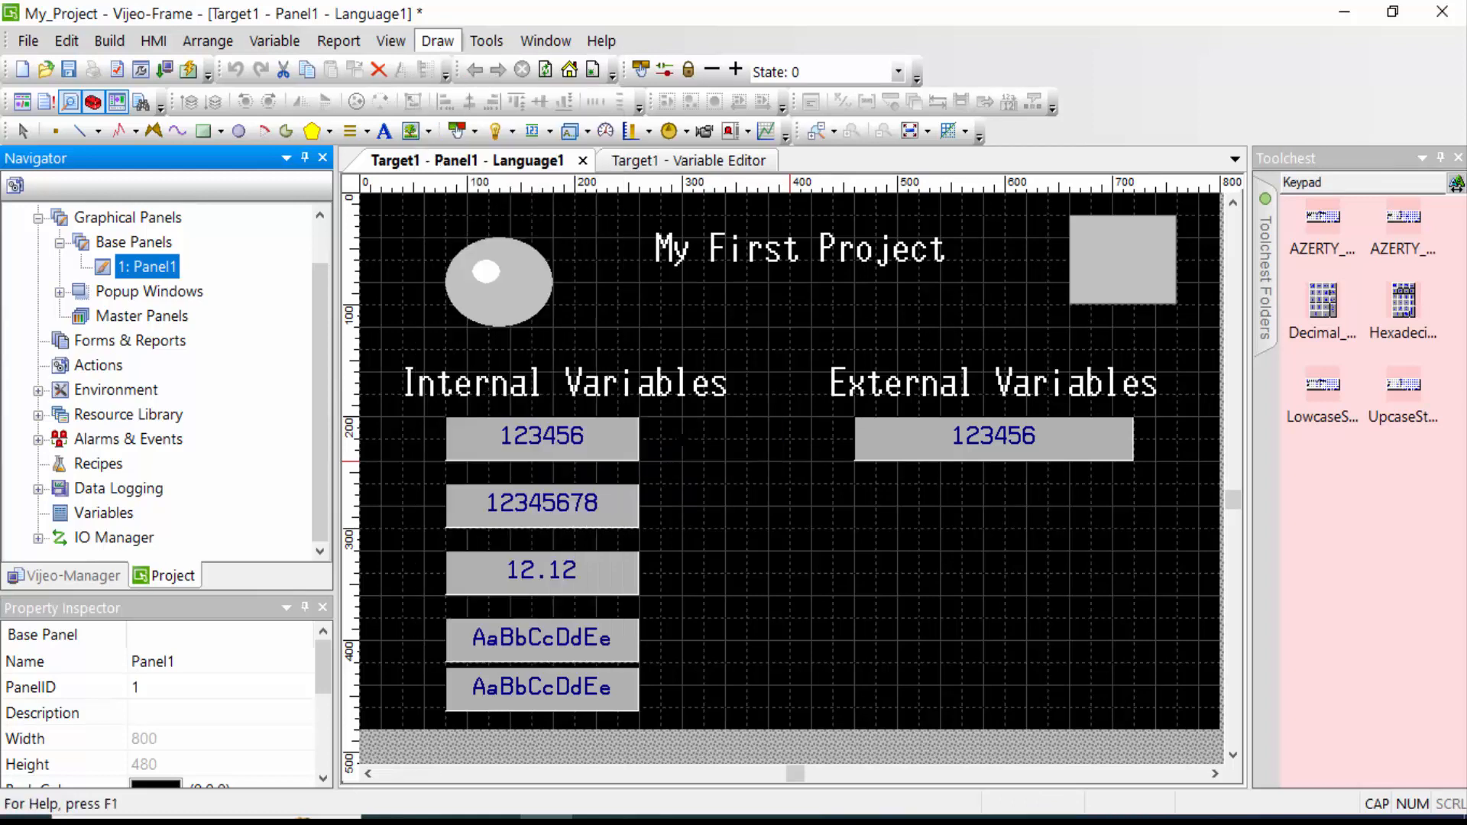
pyautogui.moveTo(683, 529); pyautogui.dragTo(919, 593)
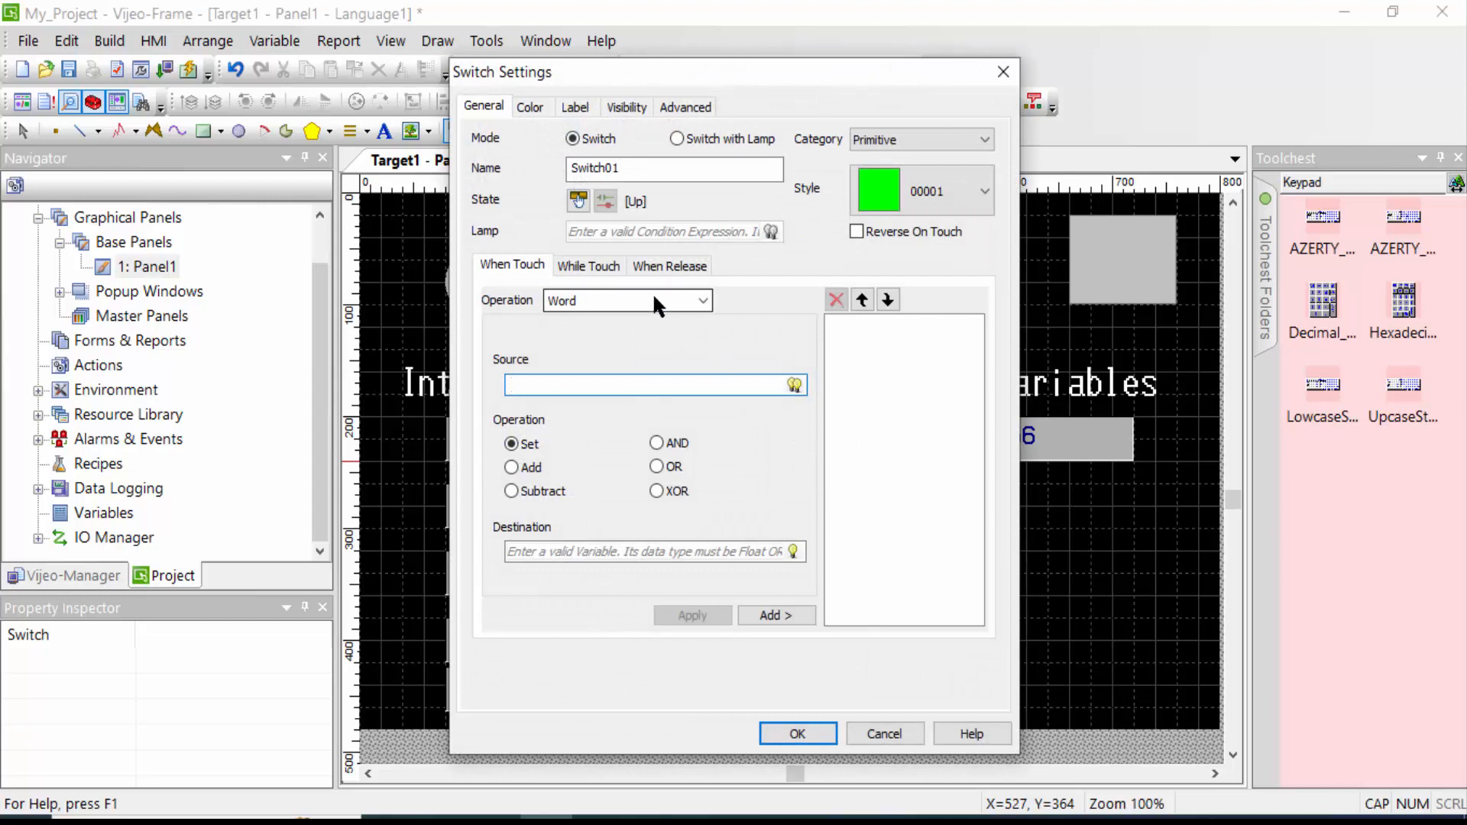
# Add a Bit operation to the switch's touch actions, set to Momentary ON with INTERNAL_BIT1 as the destination.
pyautogui.click(620, 299)
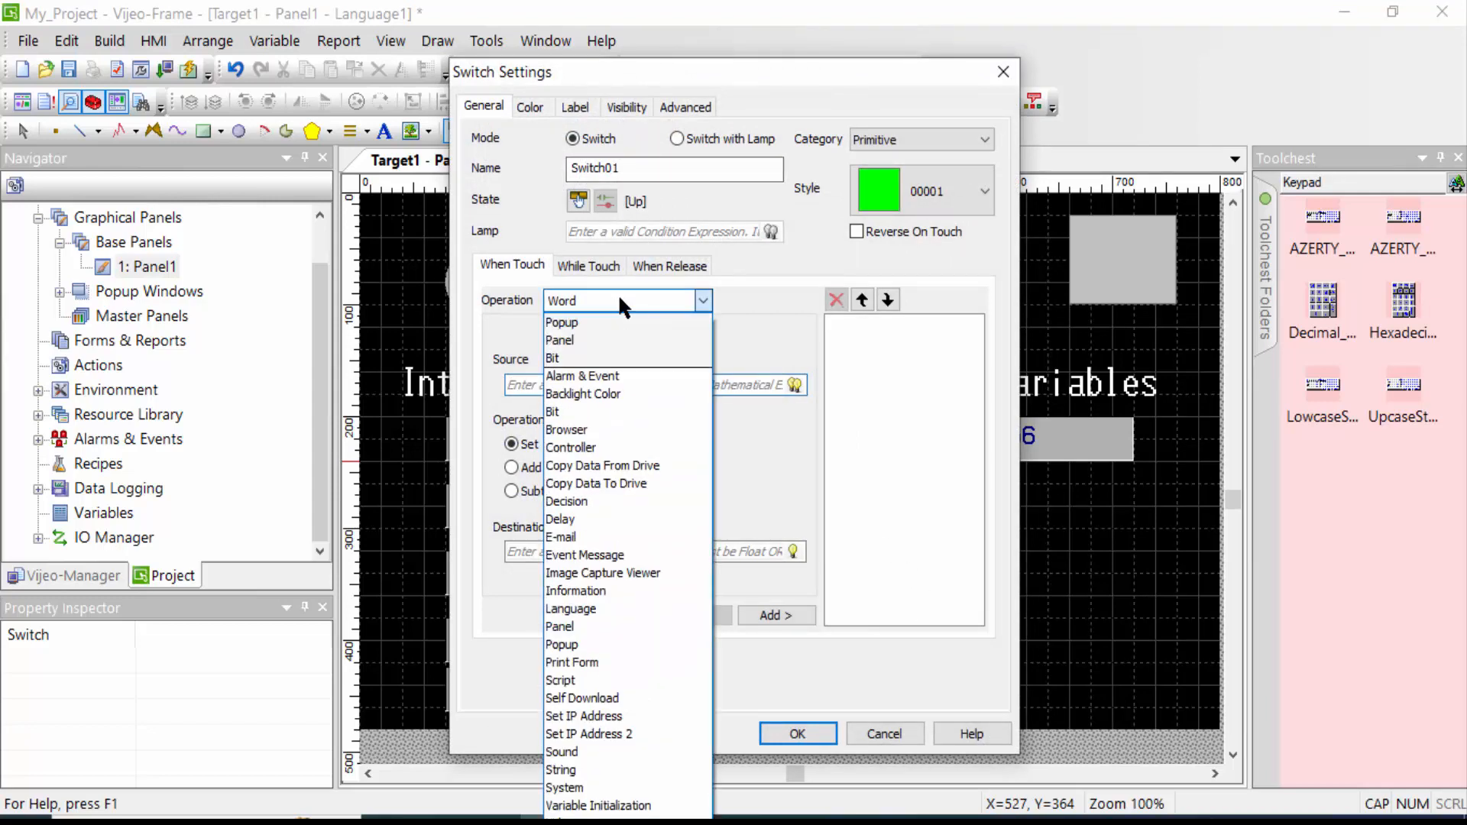
pyautogui.click(566, 358)
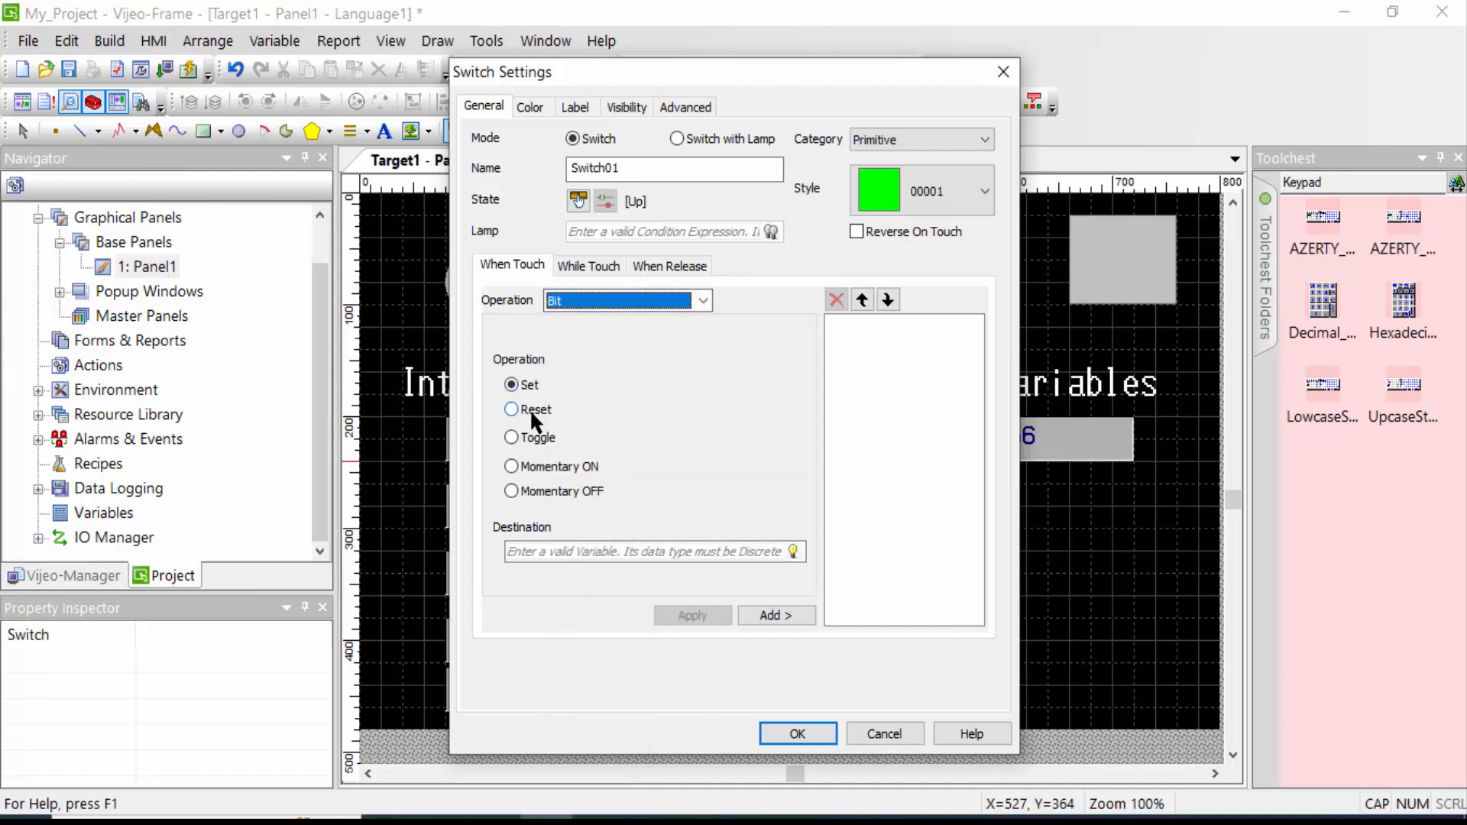
pyautogui.click(538, 467)
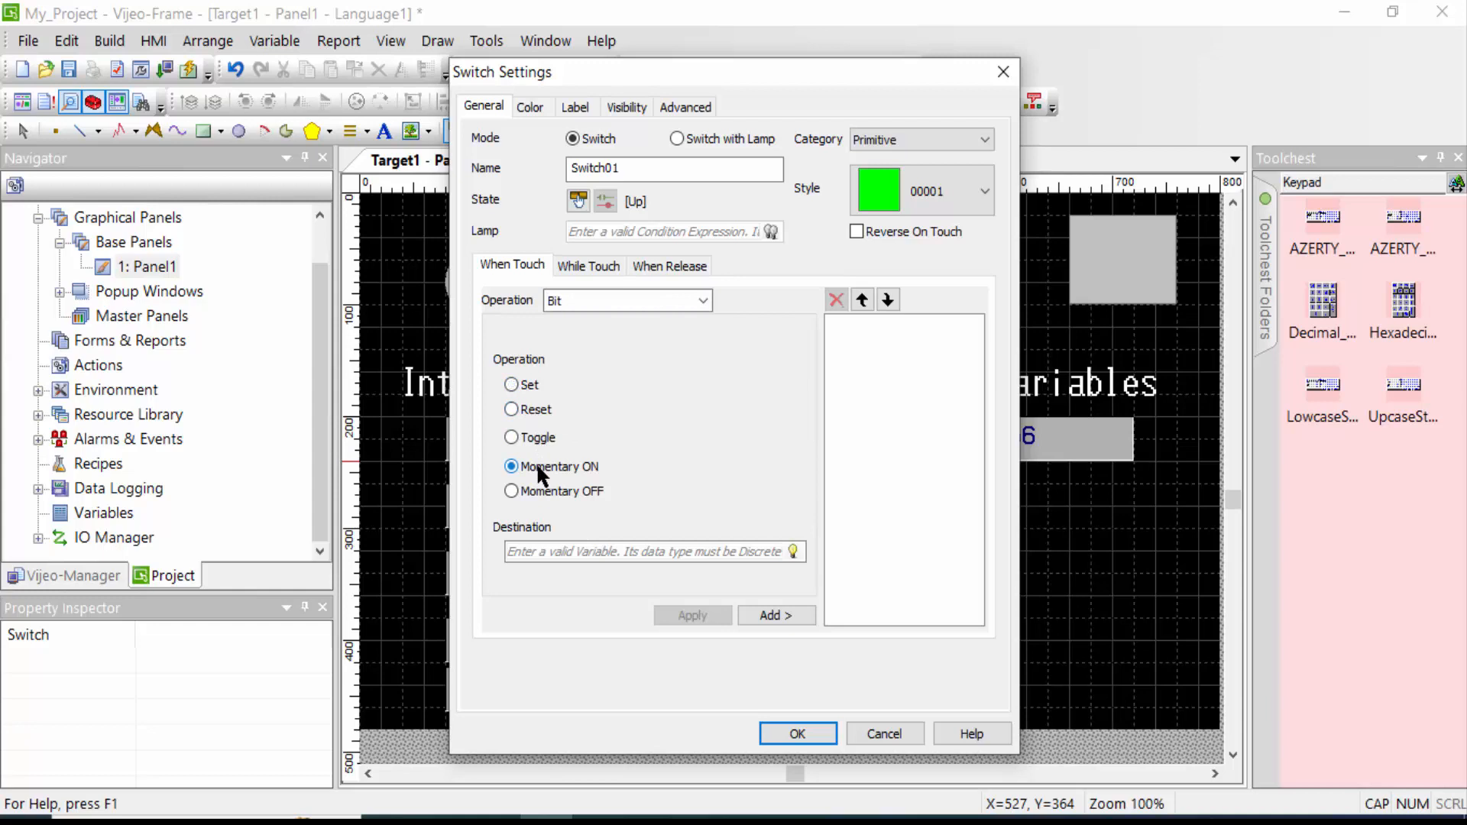
pyautogui.click(795, 552)
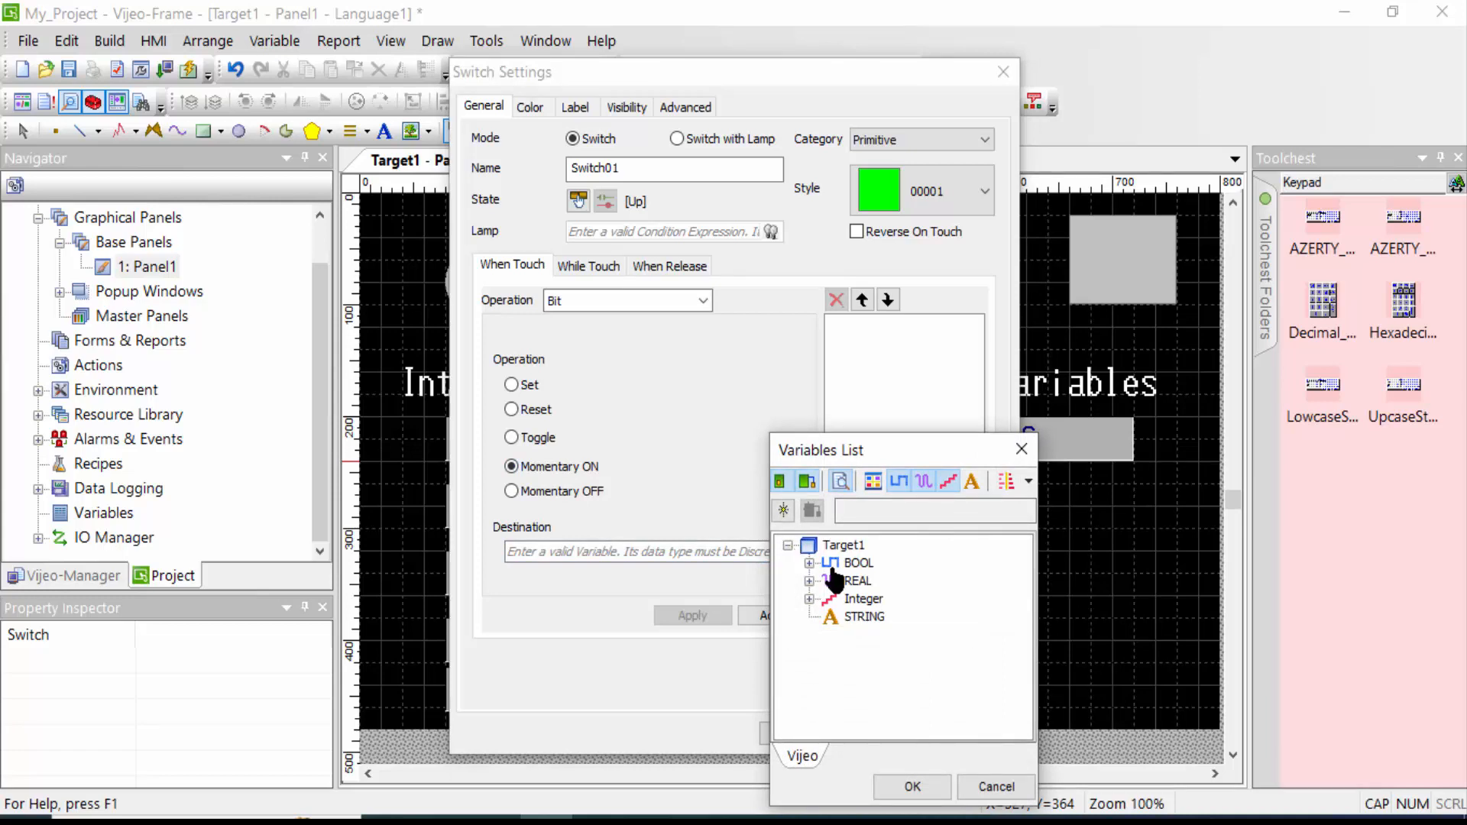
pyautogui.click(809, 562)
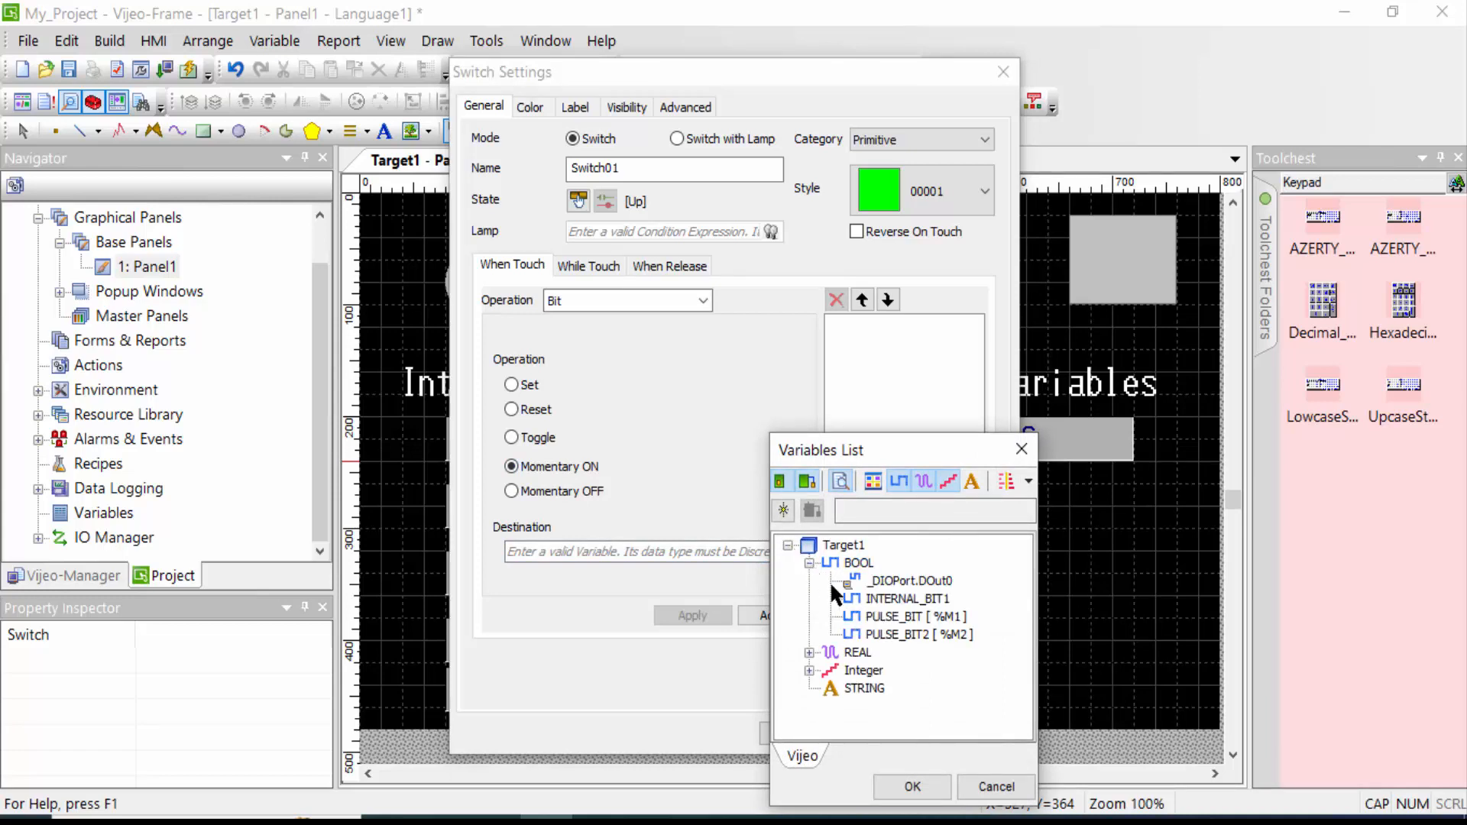
pyautogui.click(917, 600)
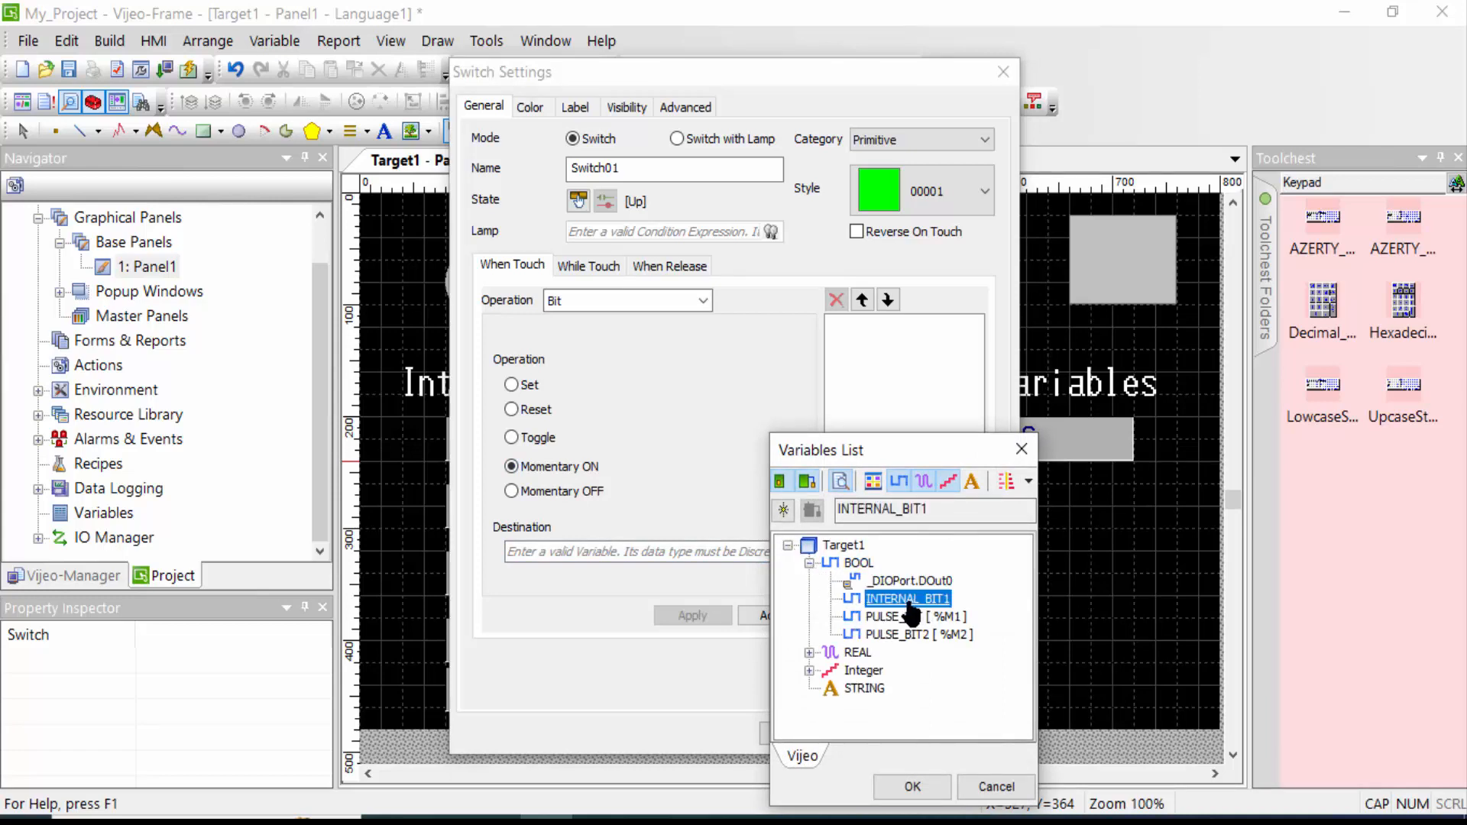
pyautogui.doubleClick(907, 600)
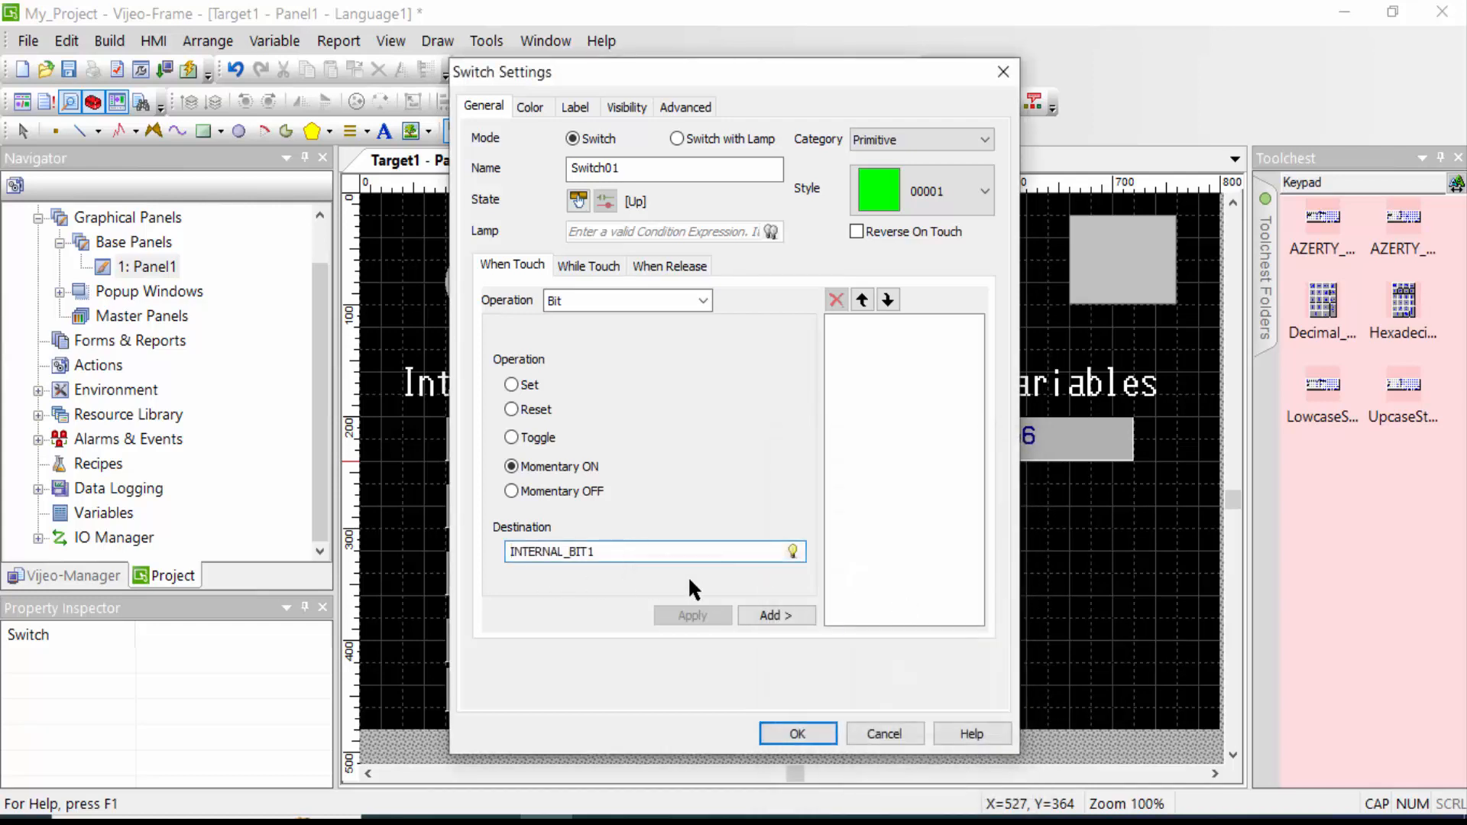
pyautogui.click(780, 613)
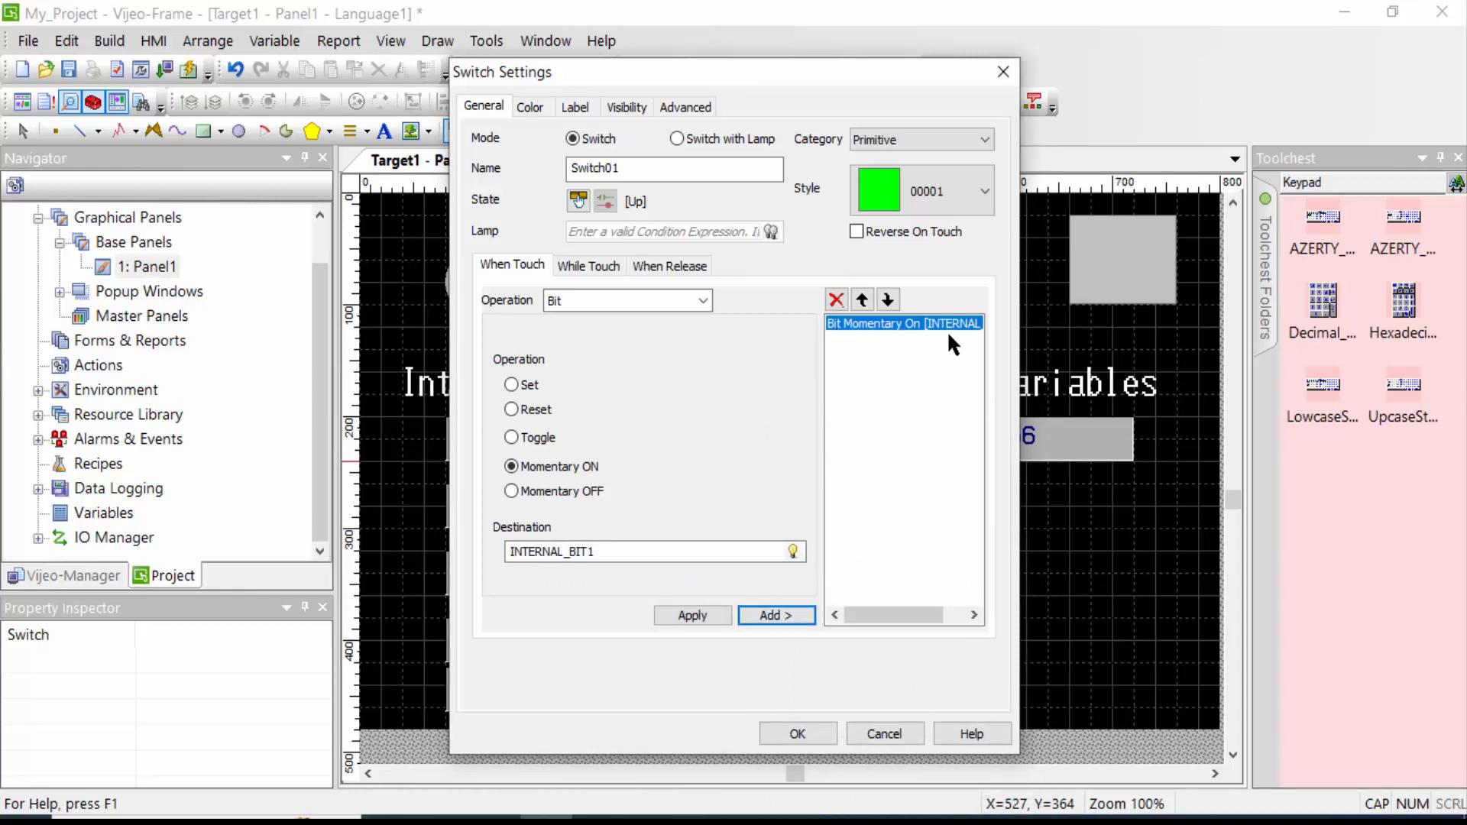
# Give the switch a static label reading BIT ON in the Vijeo Modern 13x23 Bold font.
pyautogui.click(567, 107)
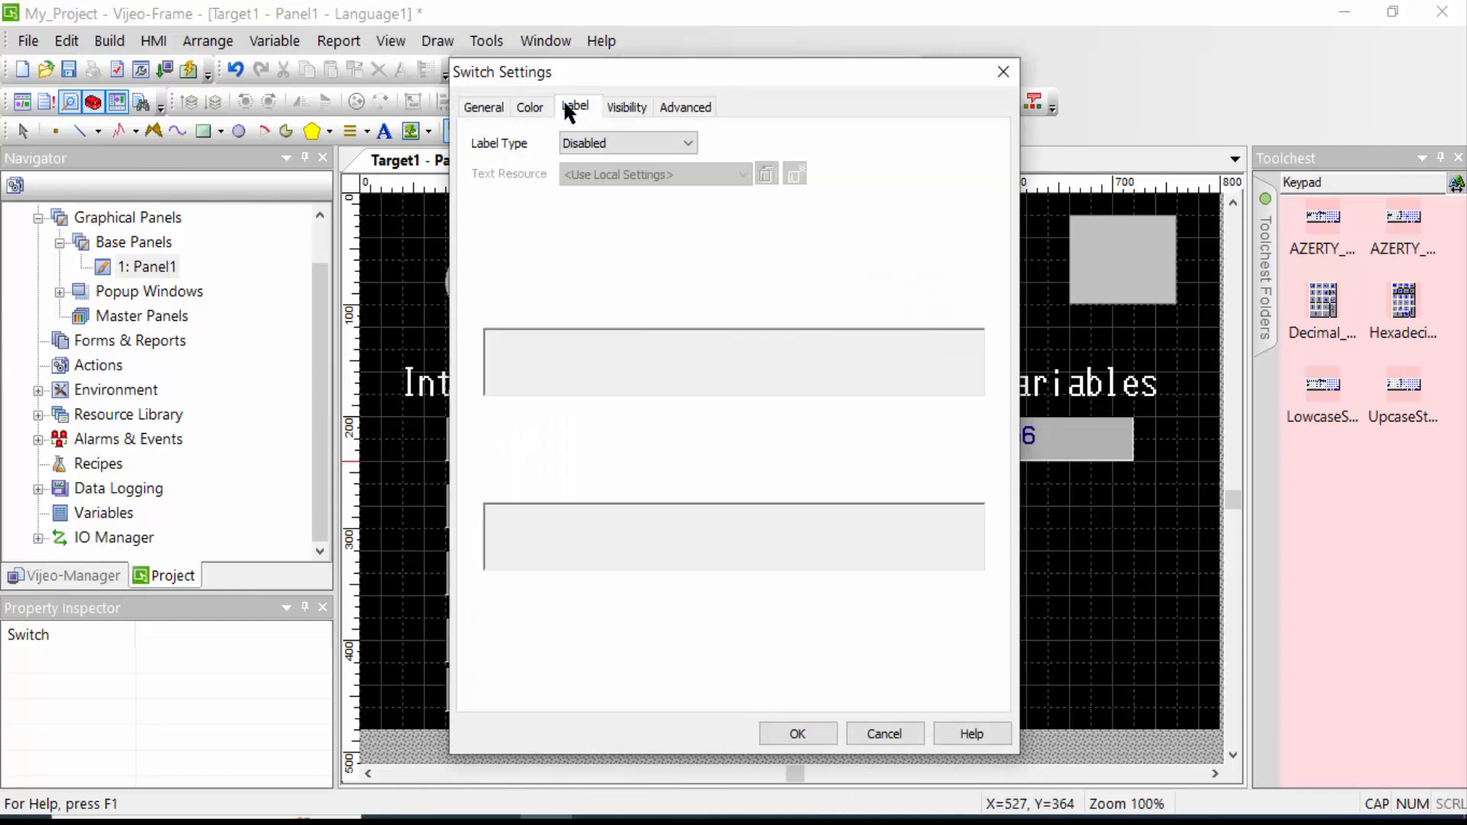
pyautogui.click(600, 137)
pyautogui.click(600, 178)
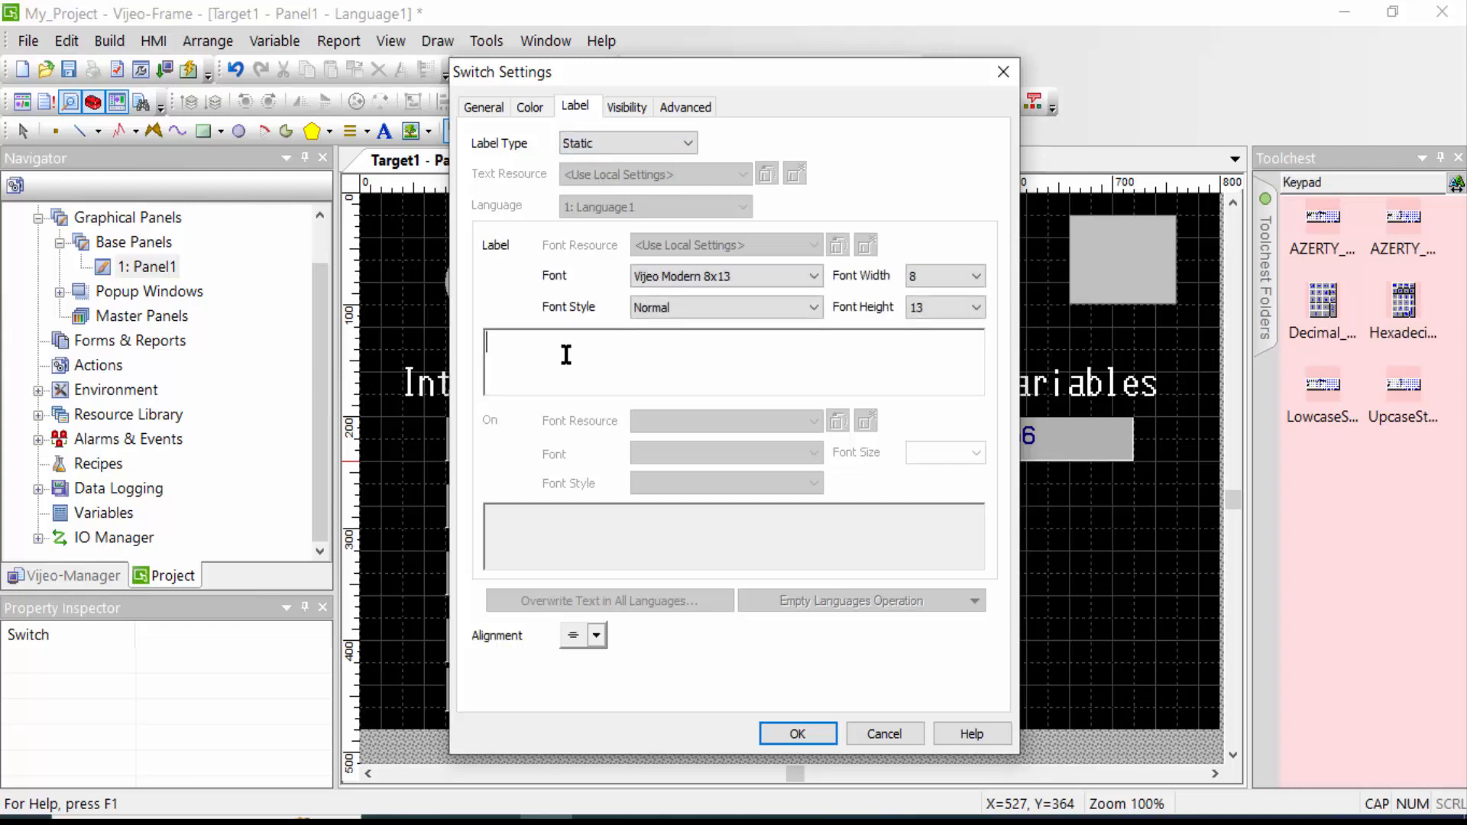
pyautogui.write('BIT ON')
pyautogui.click(746, 276)
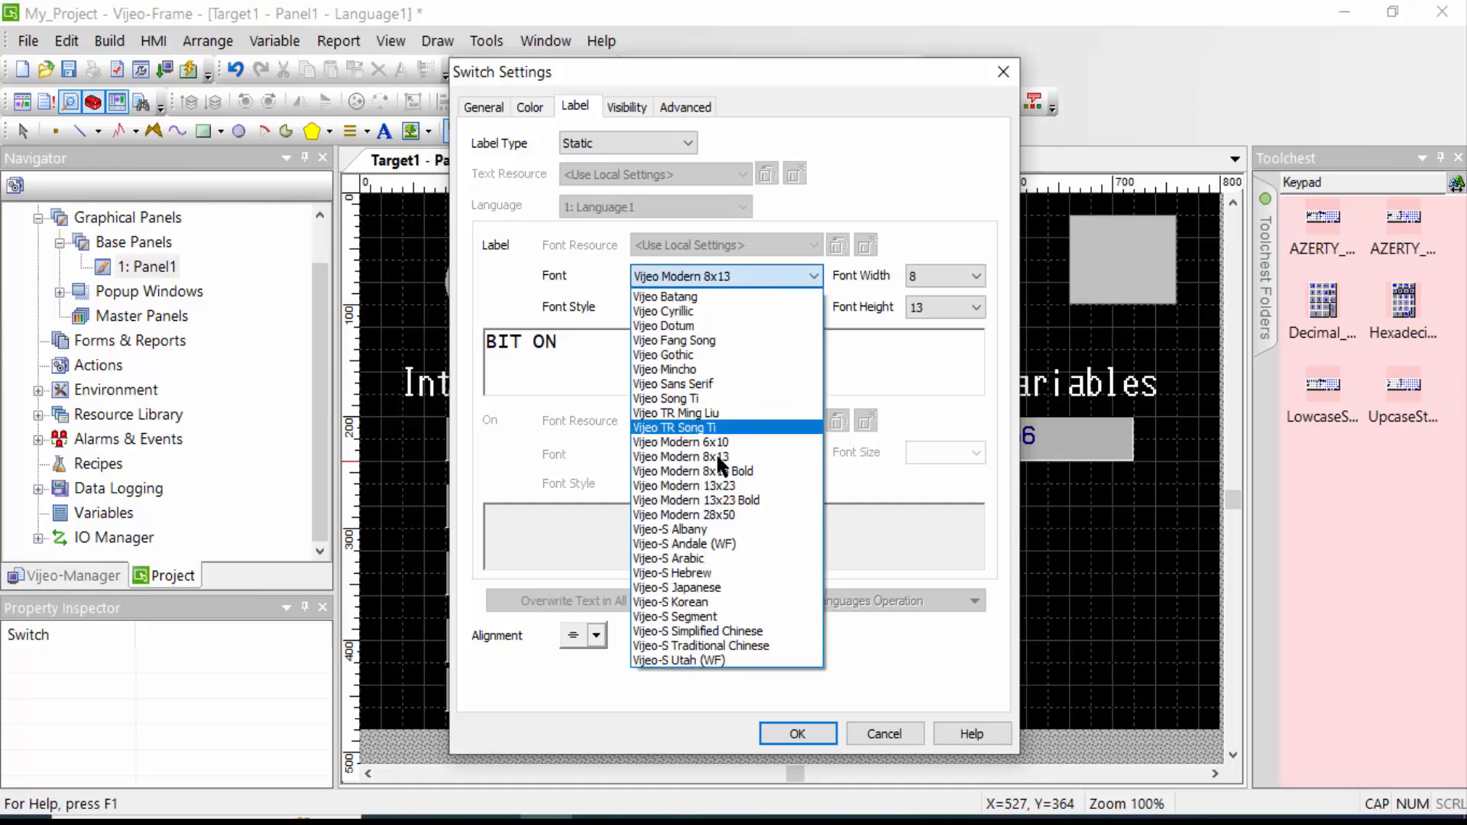
pyautogui.click(725, 500)
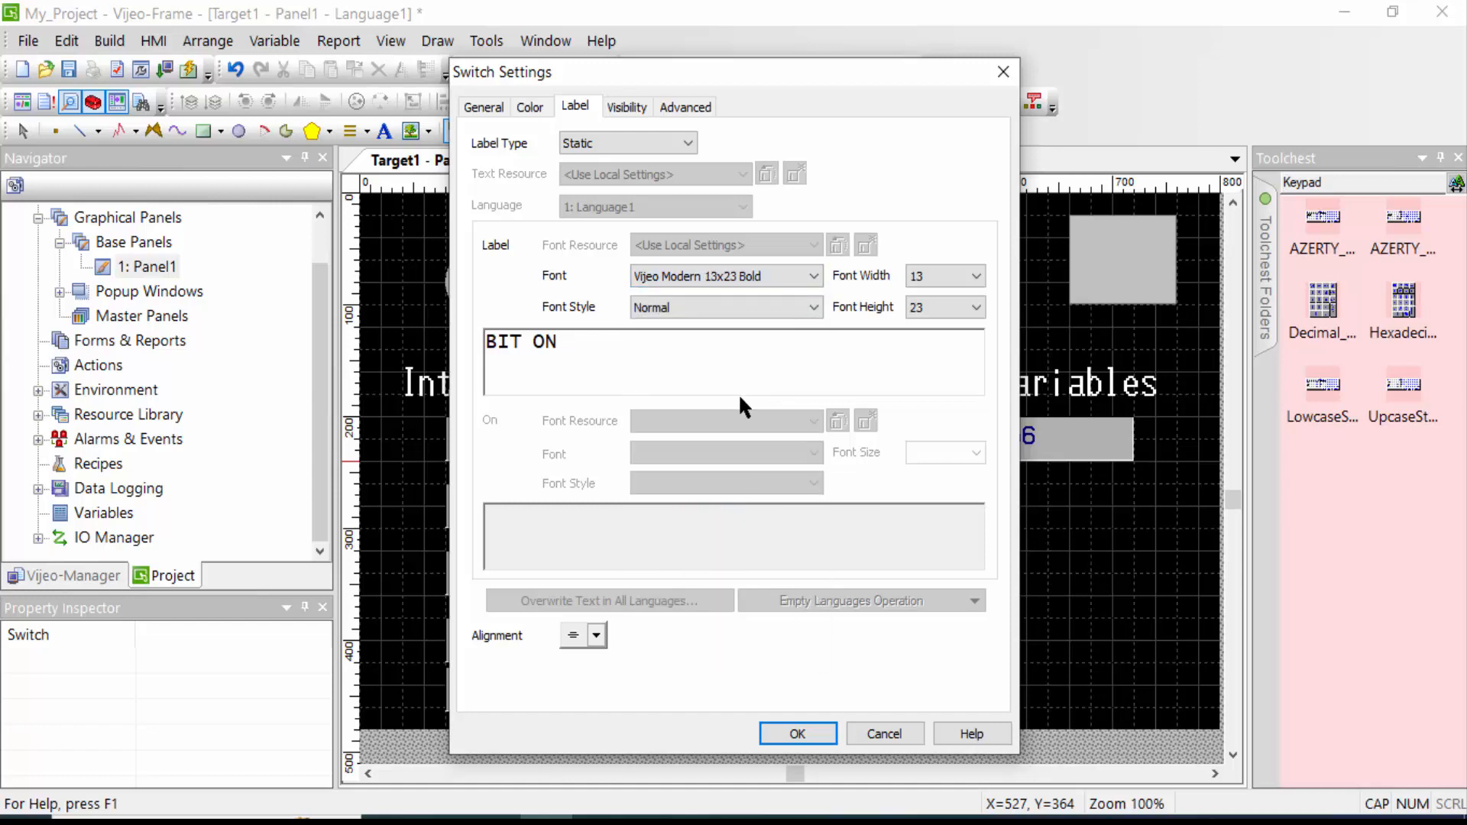
# Set the switch's fore color to blue (0, 0, 255) and accept the switch settings.
pyautogui.click(531, 107)
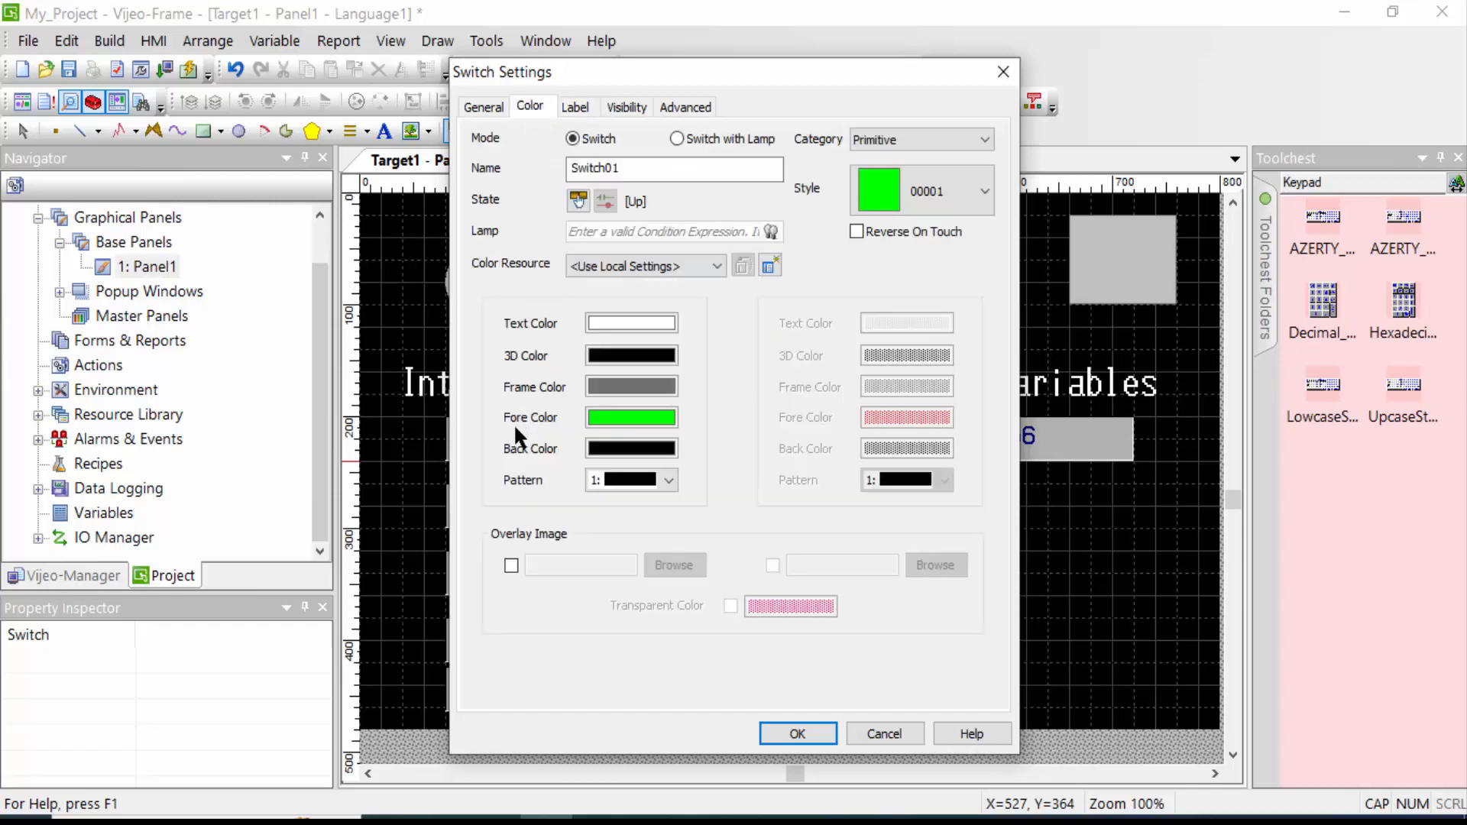
pyautogui.click(655, 416)
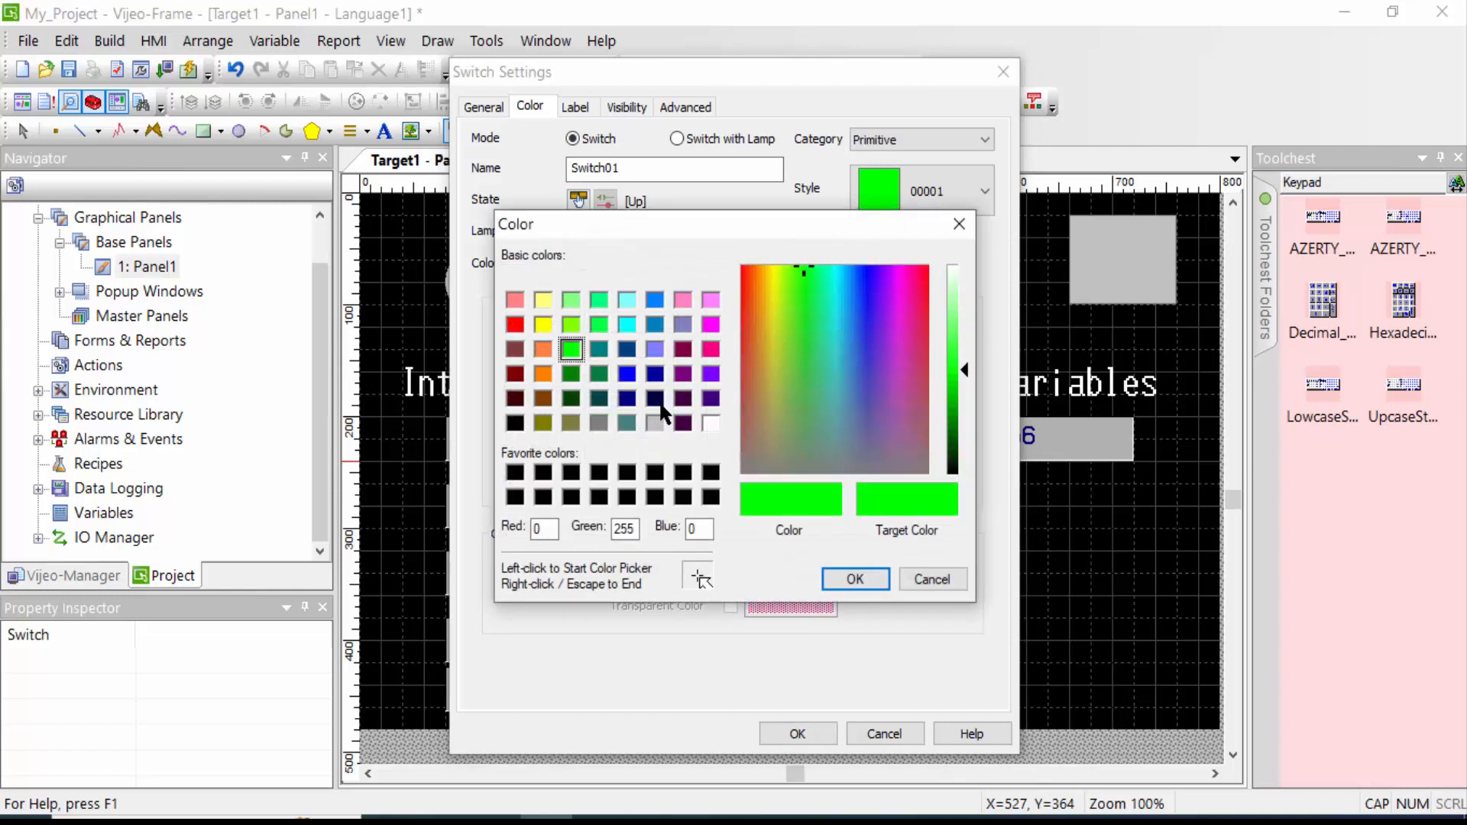
pyautogui.click(628, 376)
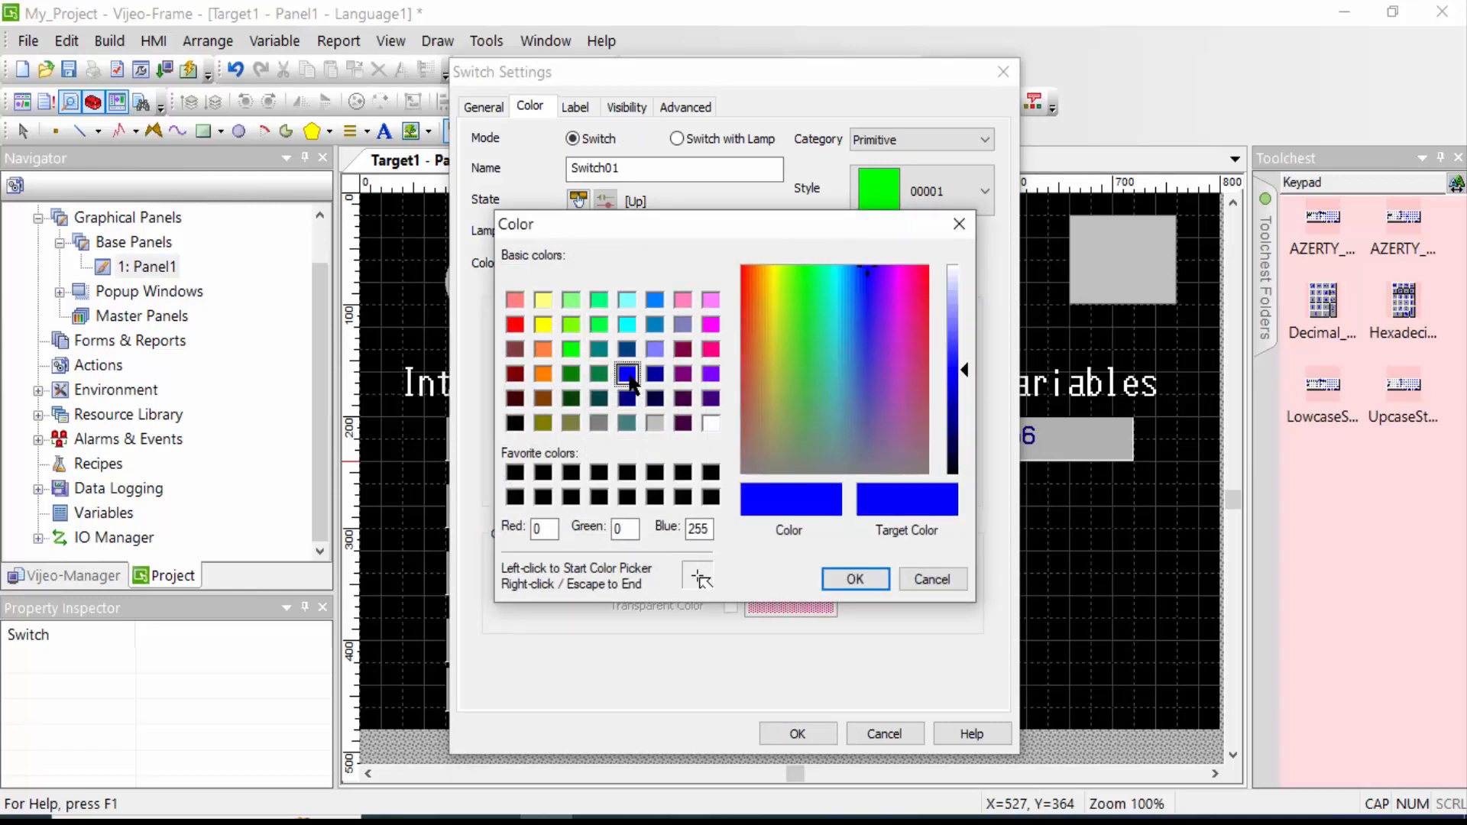
pyautogui.click(853, 579)
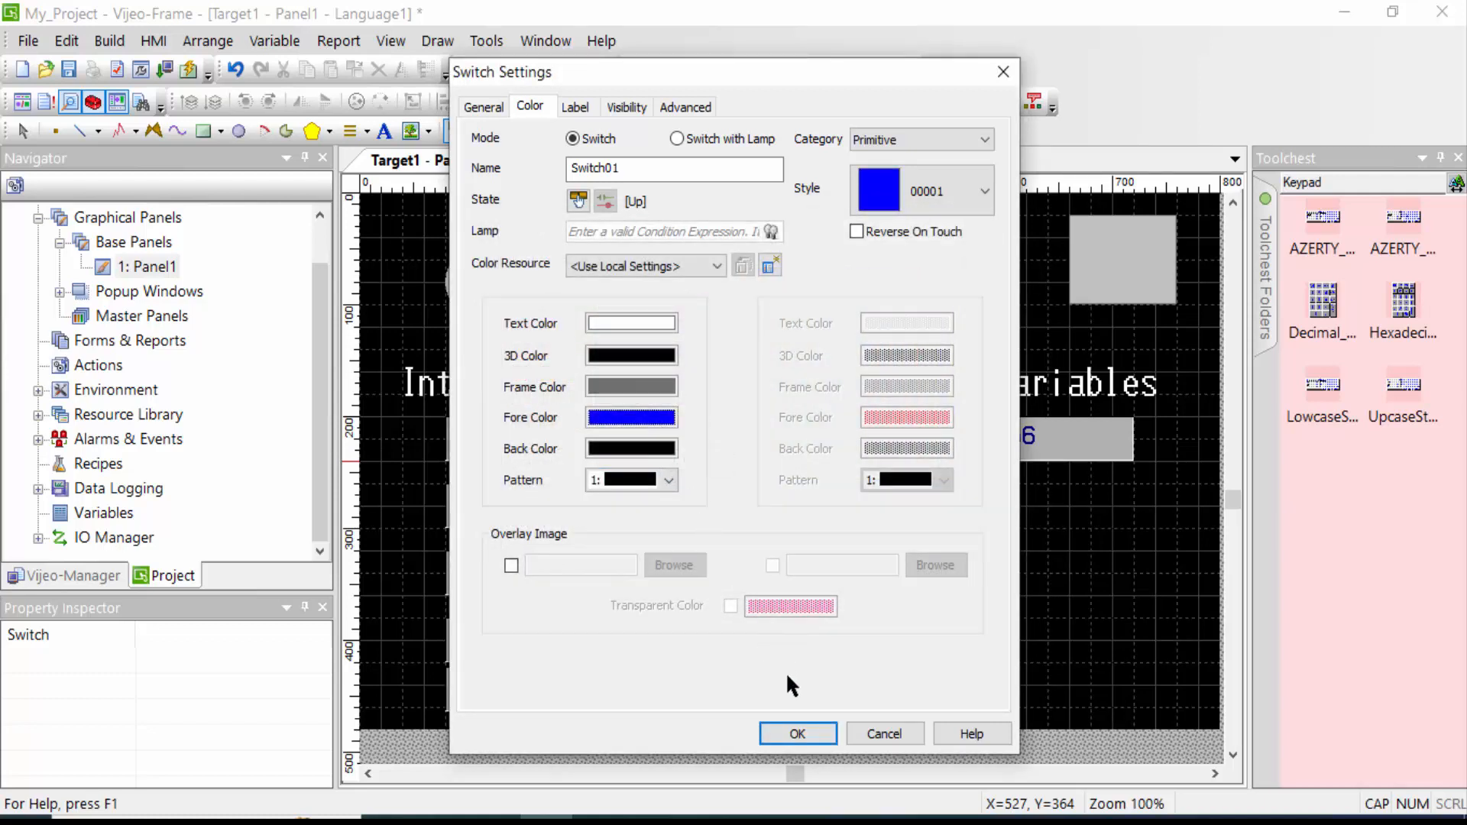
pyautogui.click(799, 734)
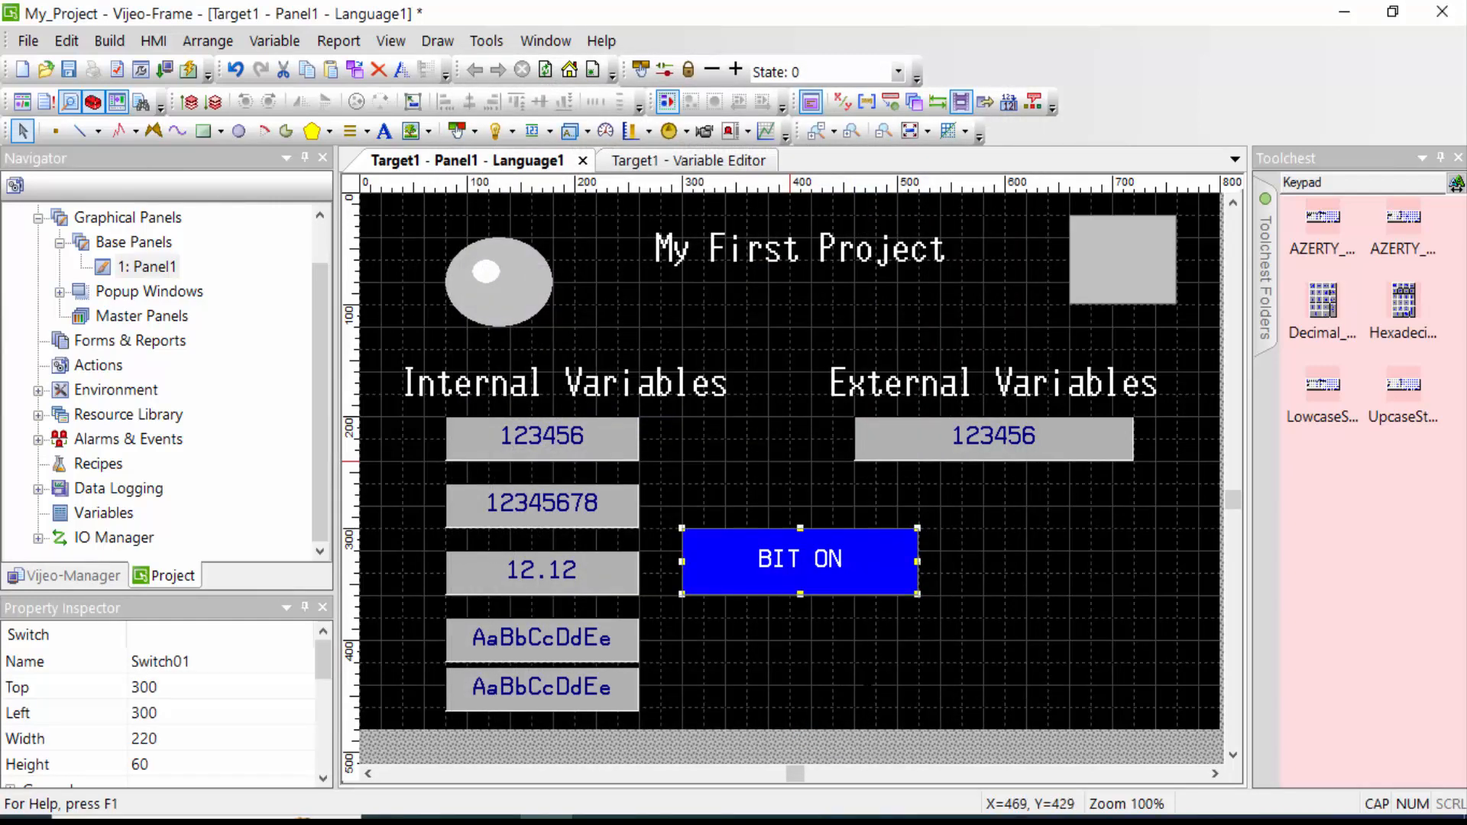
# Change the BIT ON switch's style to 00005.
pyautogui.click(864, 672)
pyautogui.doubleClick(892, 577)
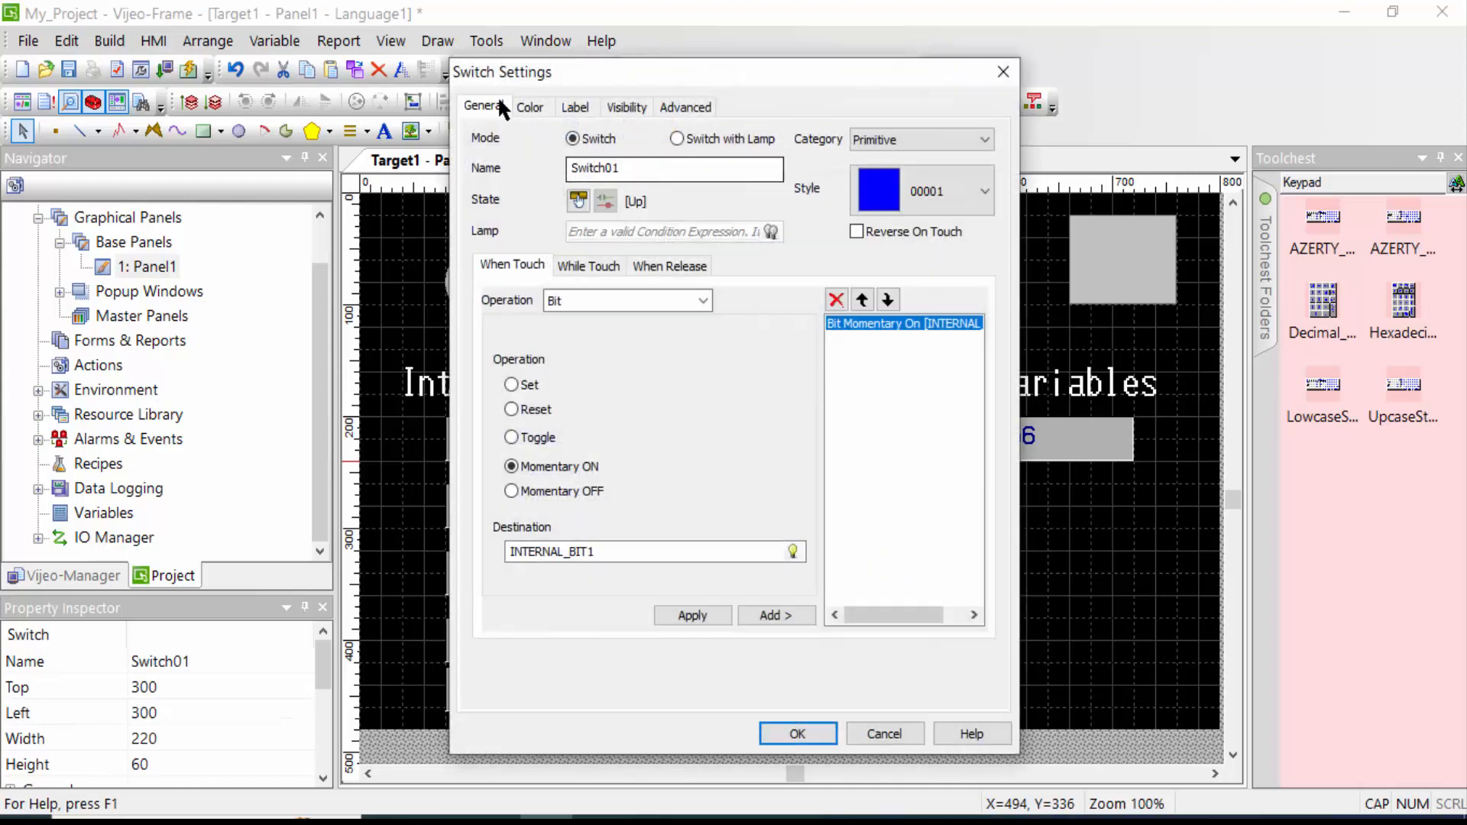
pyautogui.click(949, 192)
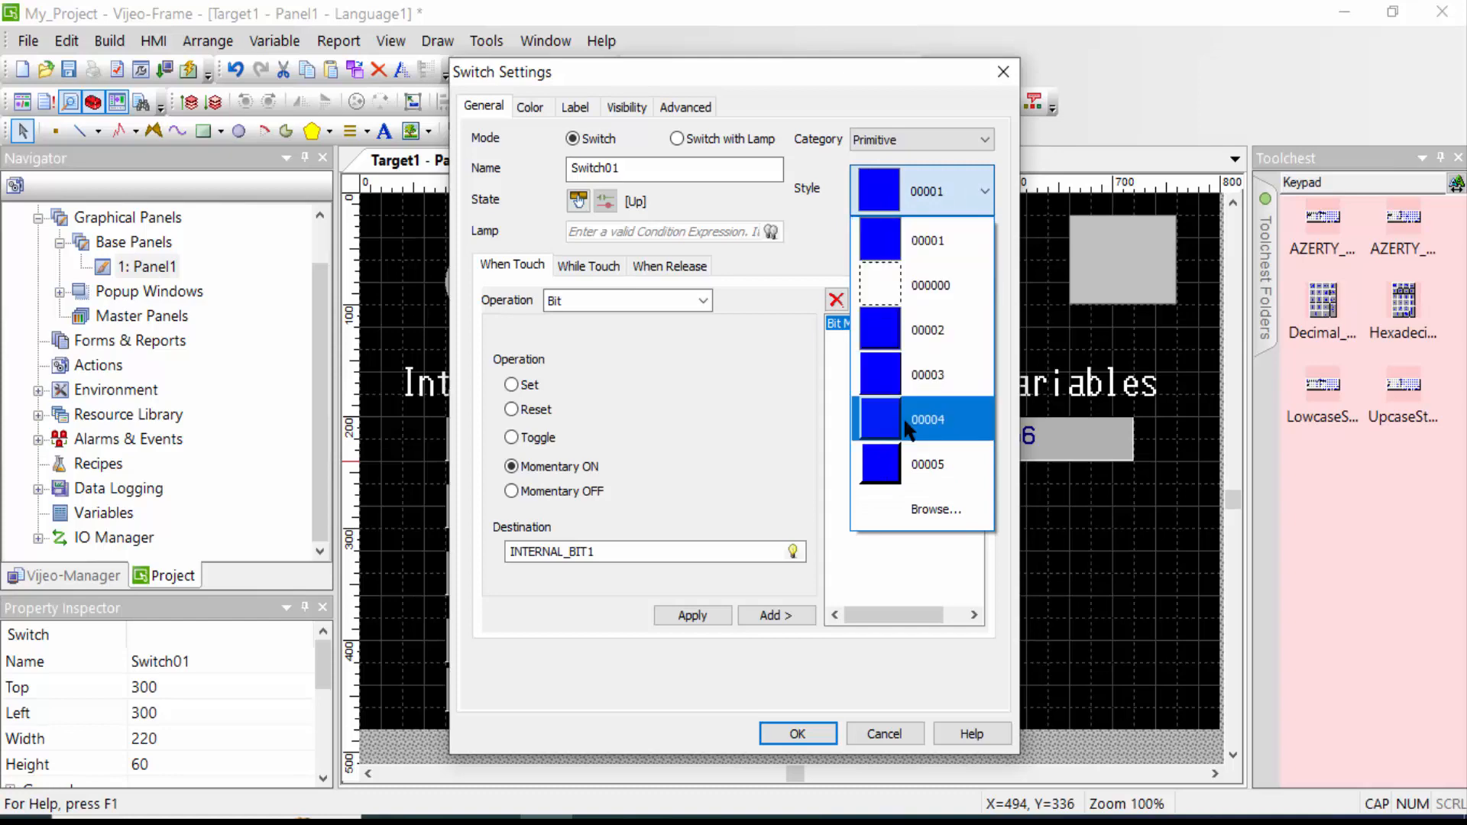
pyautogui.click(891, 466)
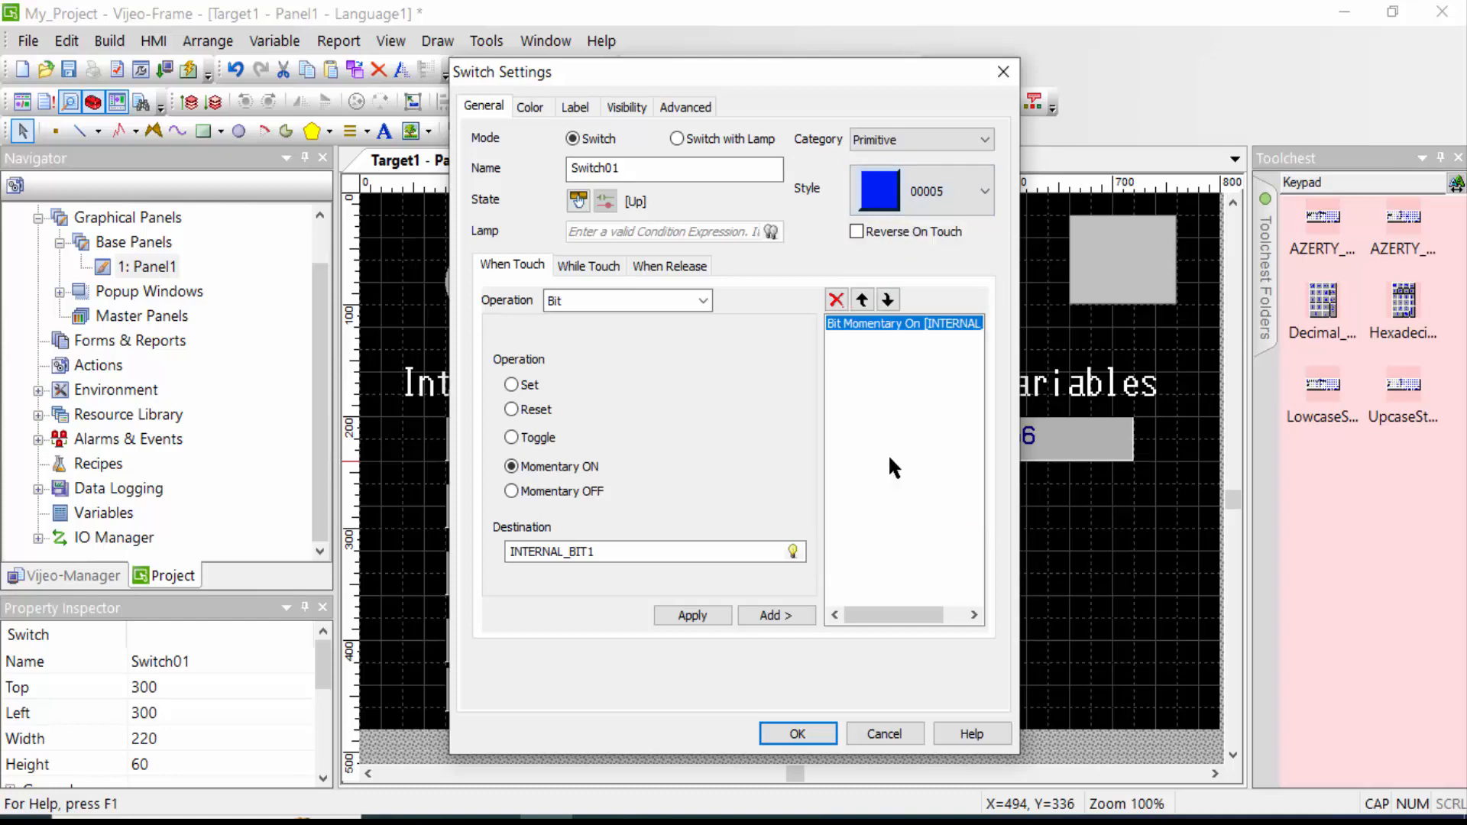
pyautogui.click(797, 734)
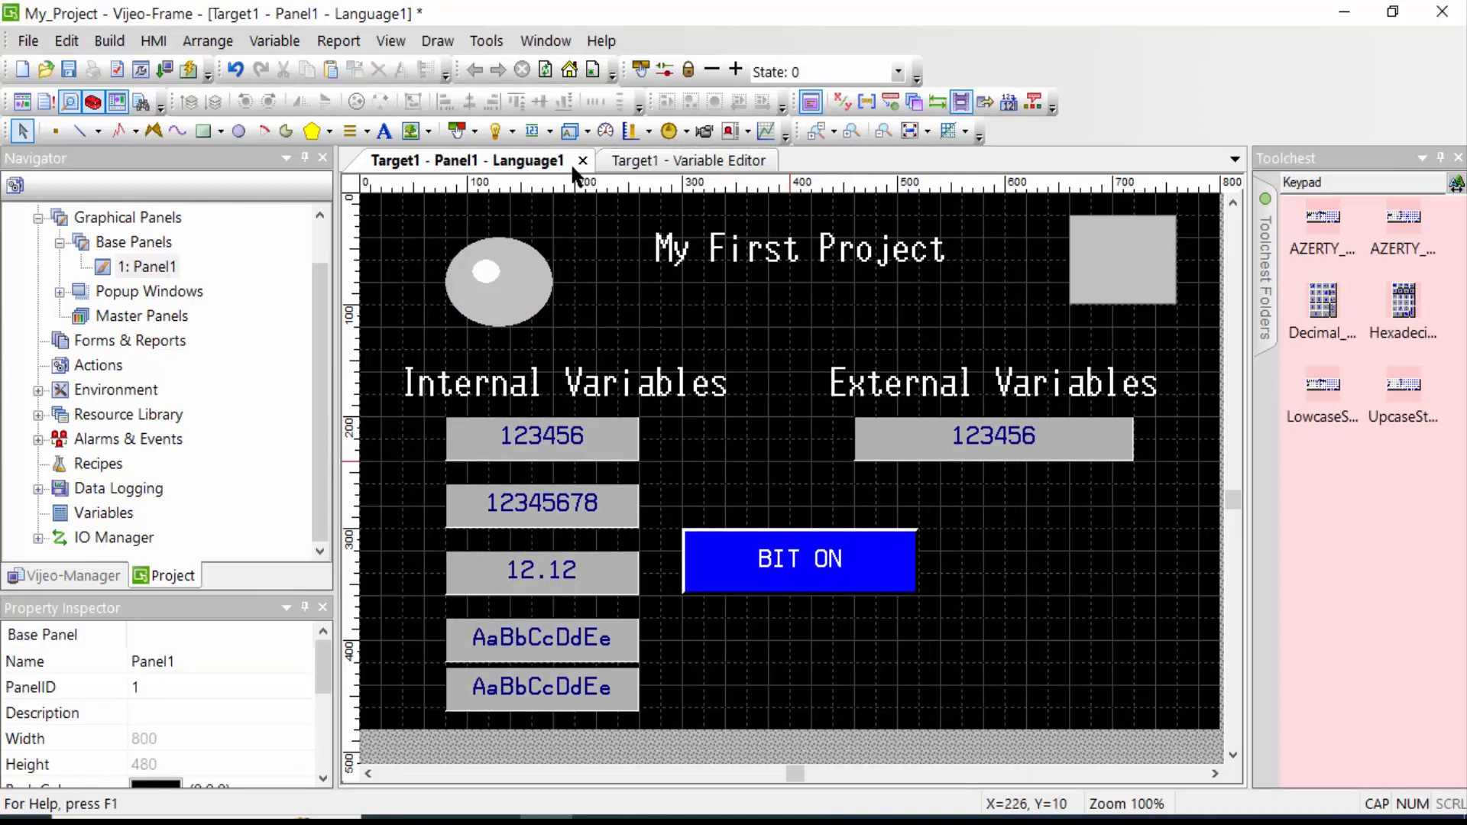
# Draw a lamp about 100 wide by 60 high directly above the BIT ON switch.
pyautogui.click(438, 40)
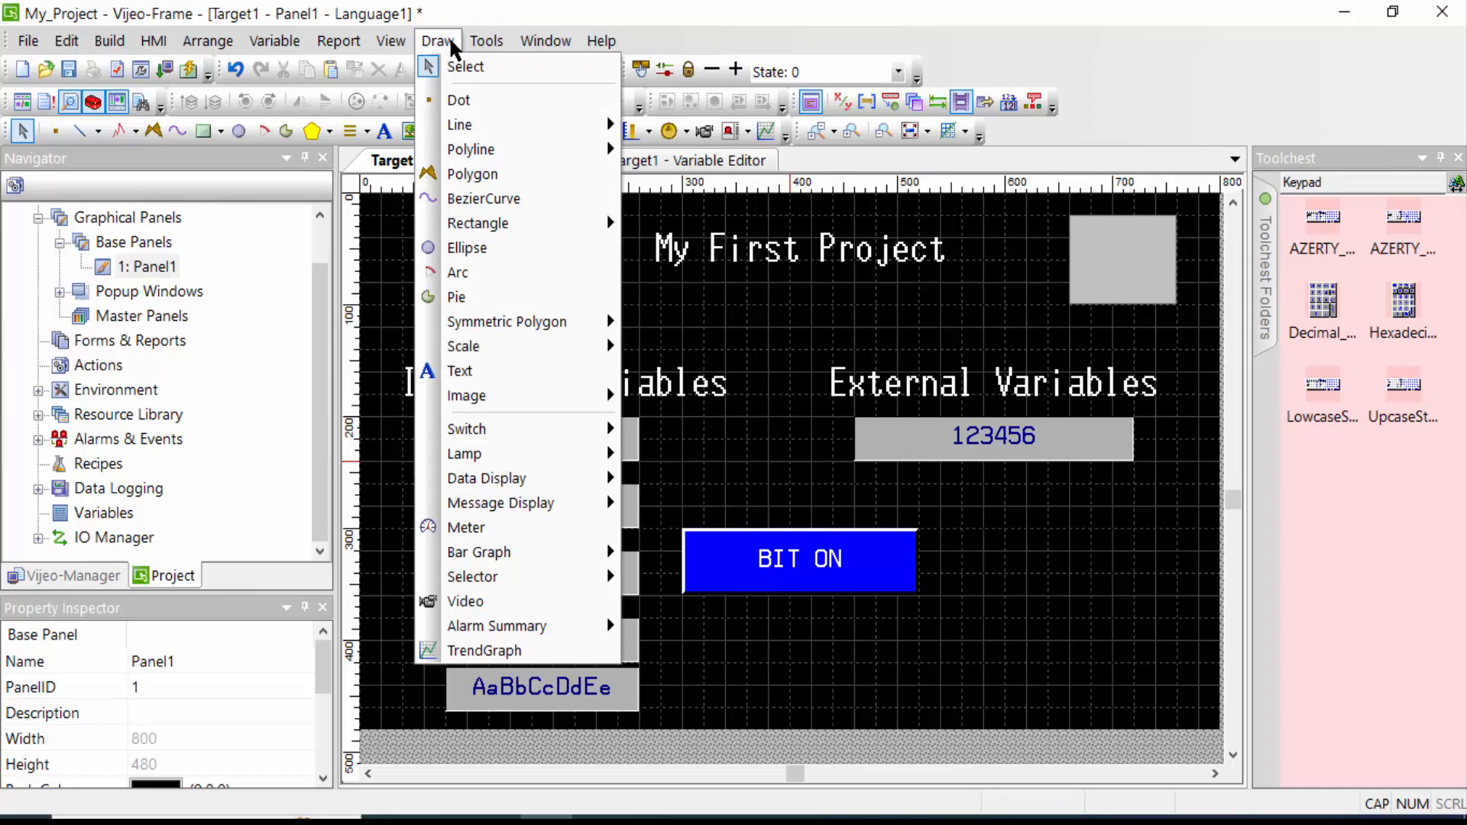
pyautogui.moveTo(515, 456)
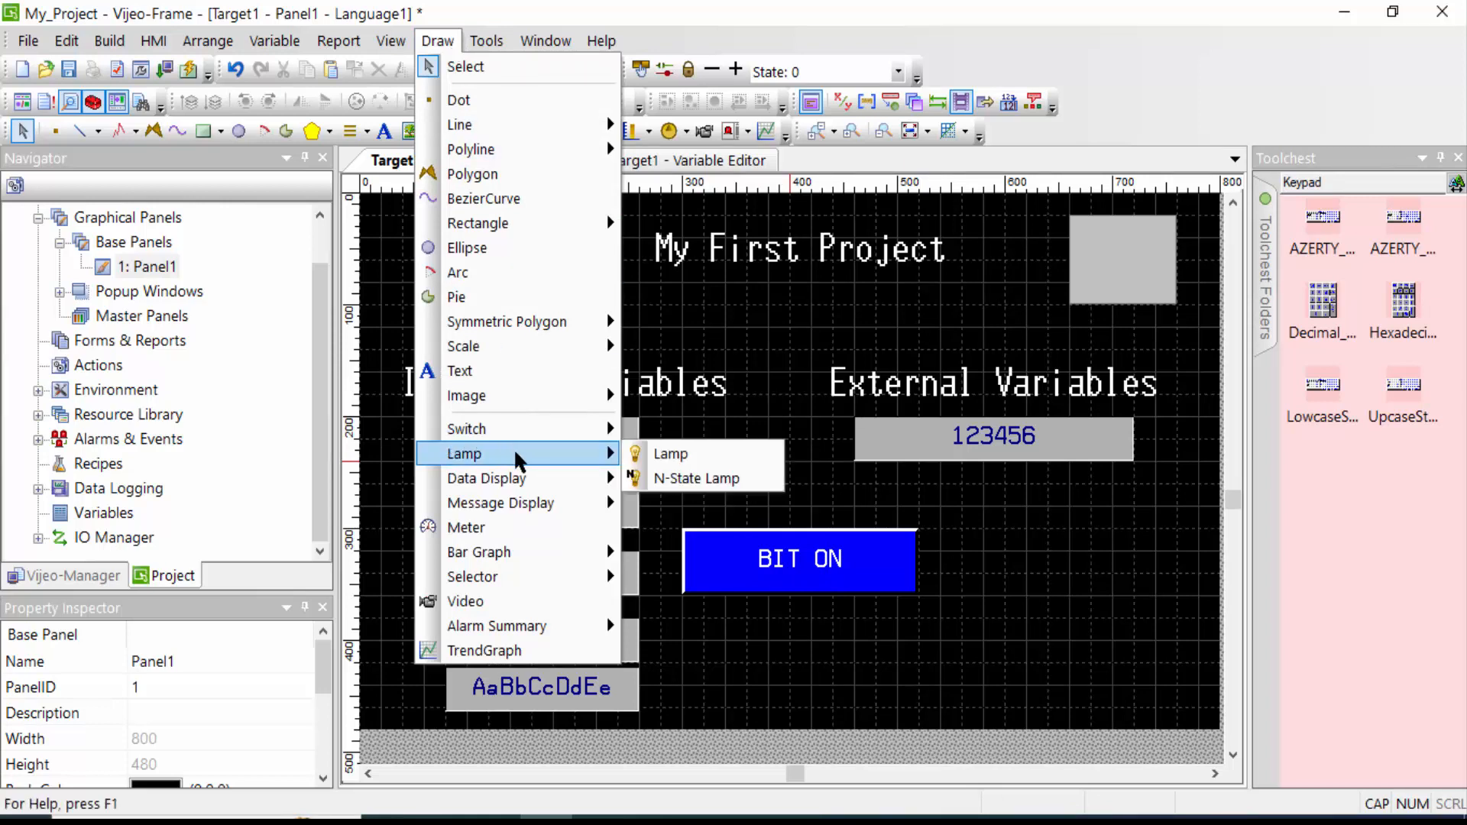
pyautogui.click(650, 456)
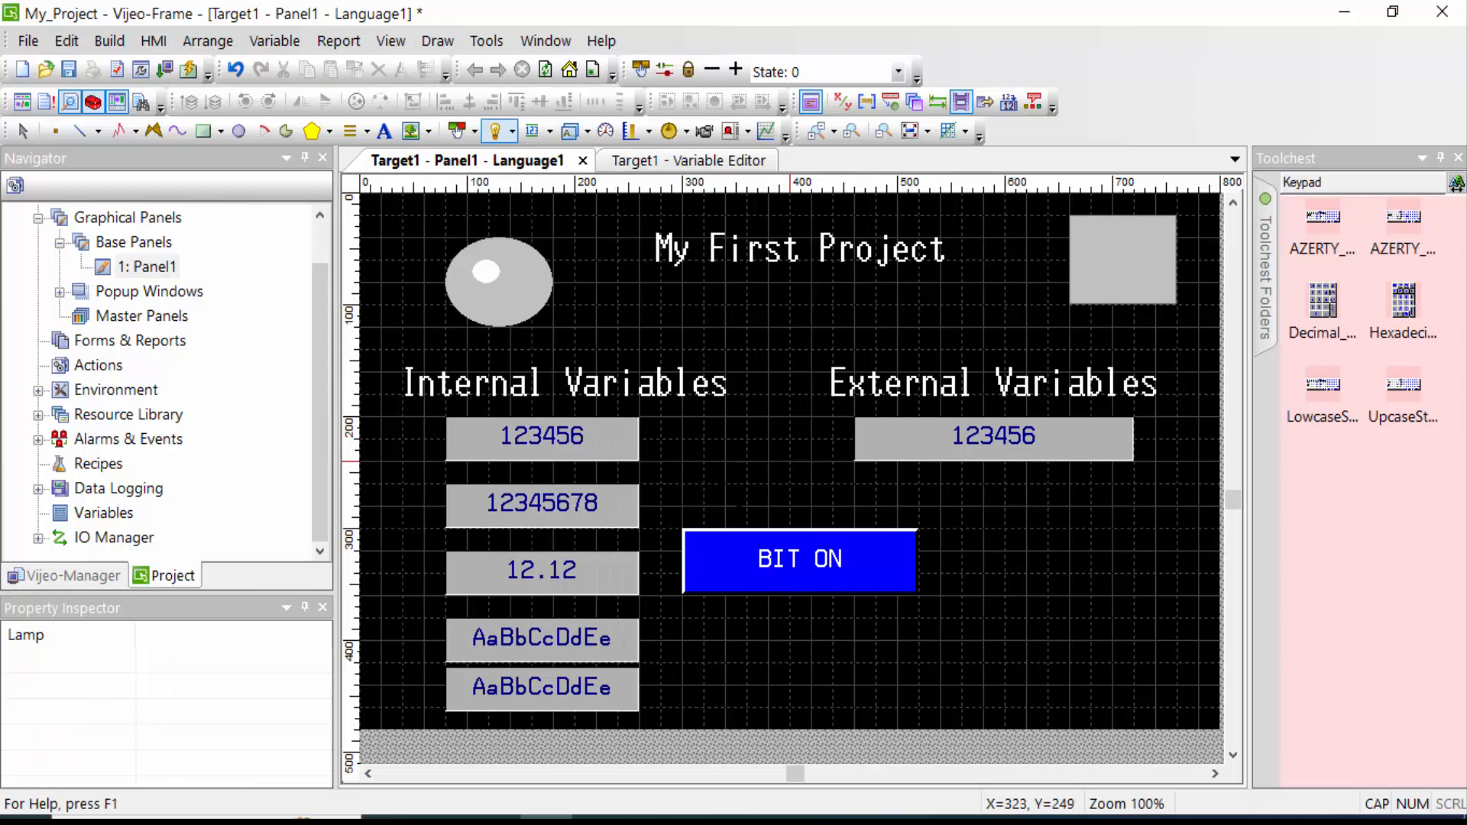
pyautogui.moveTo(802, 531)
pyautogui.mouseDown()
pyautogui.moveTo(823, 533)
pyautogui.moveTo(811, 524)
pyautogui.mouseUp()
# Assign the variable INTERNAL_BIT1 to the new lamp.
pyautogui.click(734, 170)
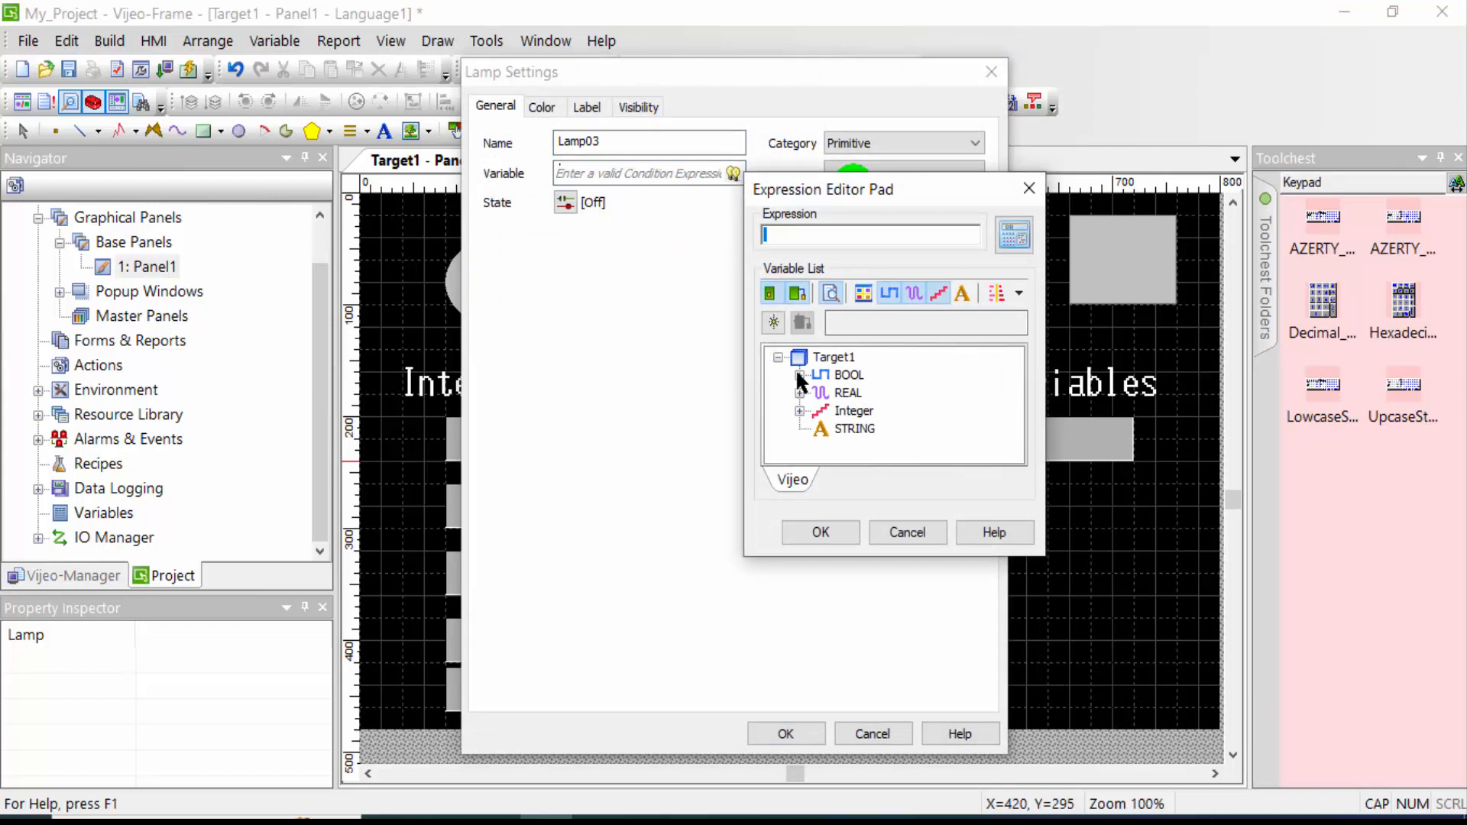
pyautogui.click(799, 376)
pyautogui.doubleClick(883, 413)
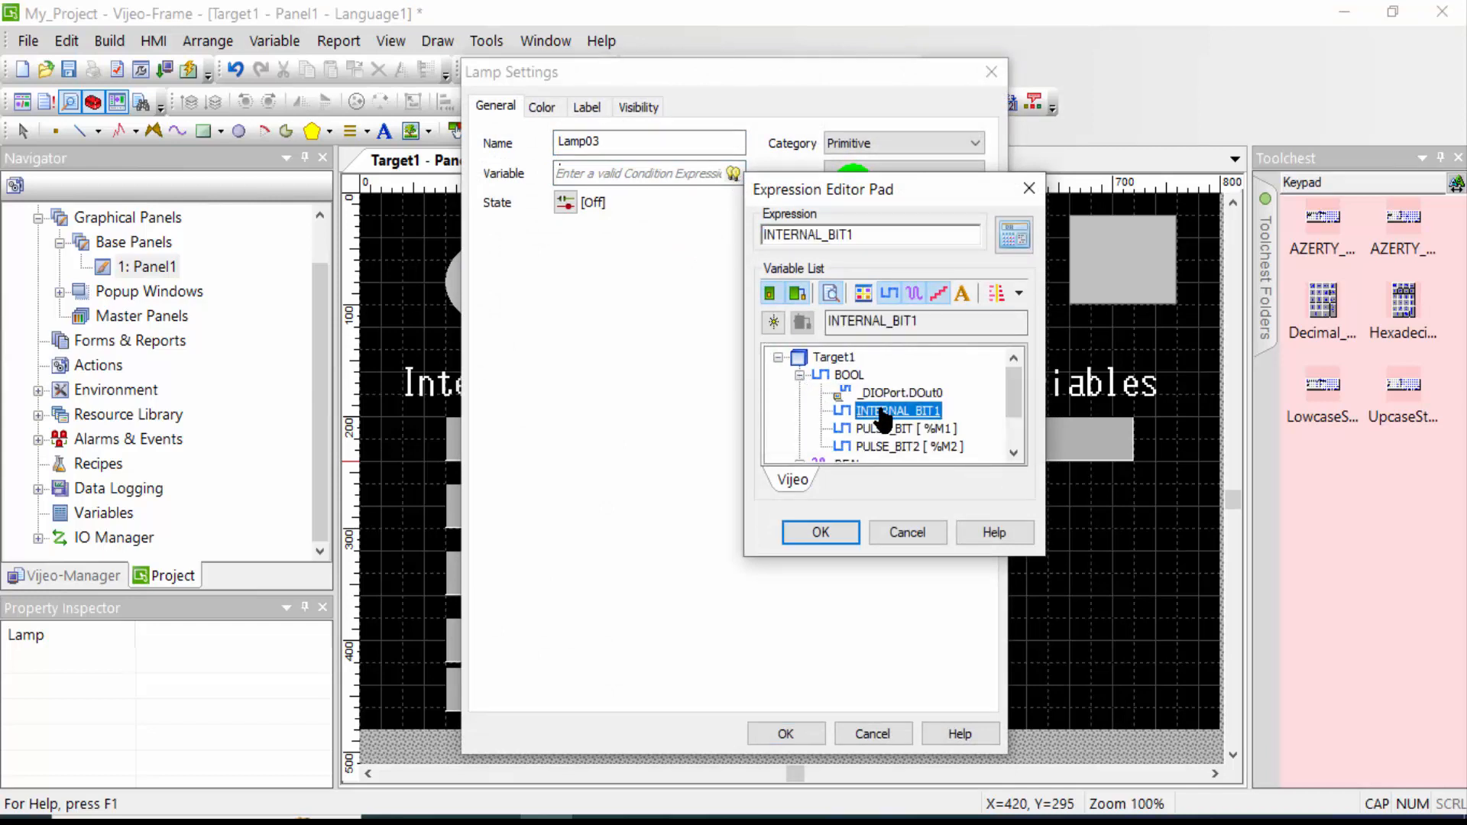
pyautogui.click(820, 531)
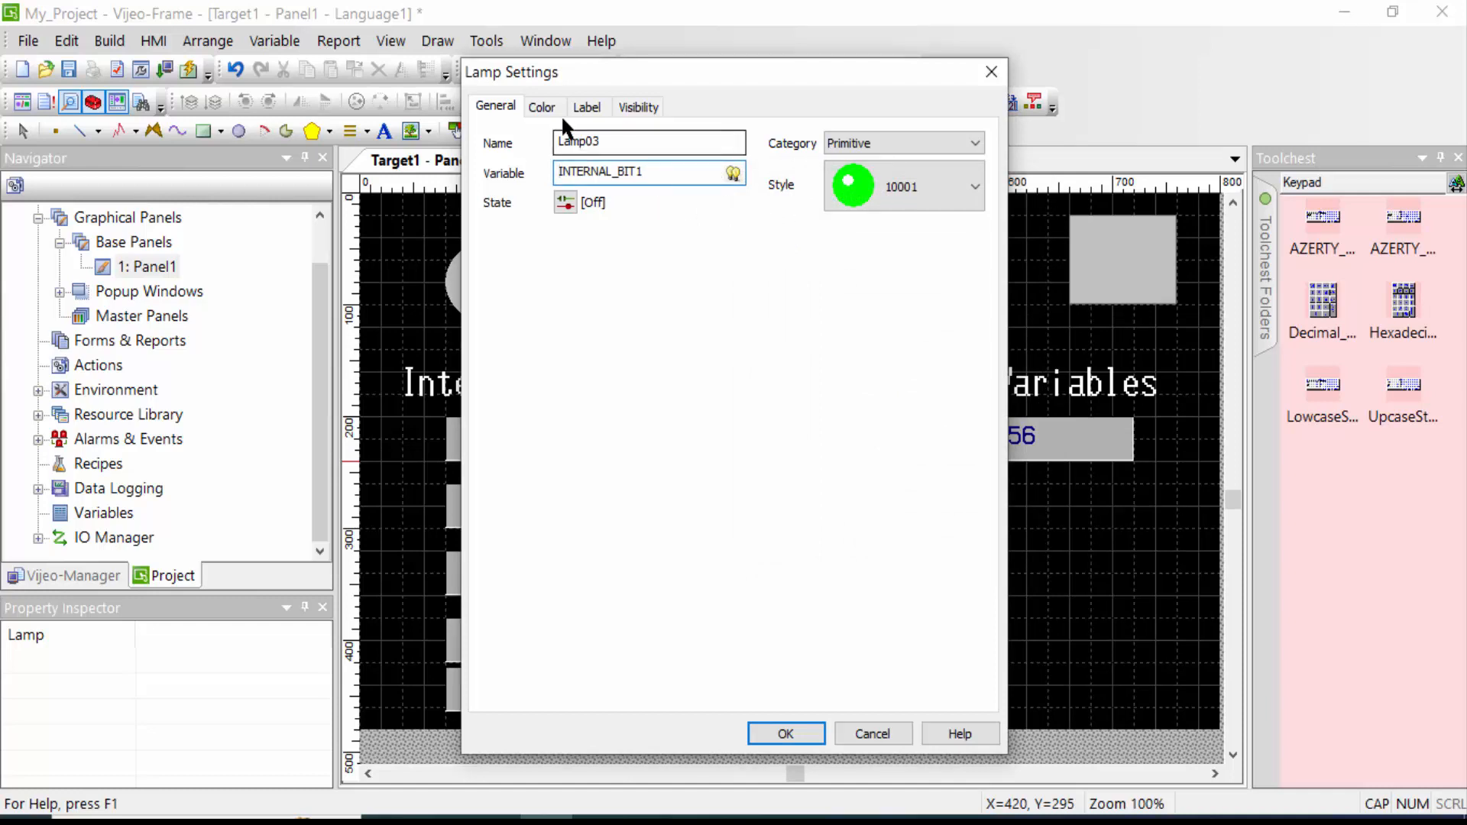
# Set the lamp's OFF fore color to gray (192, 192, 192) and accept the lamp settings.
pyautogui.click(543, 107)
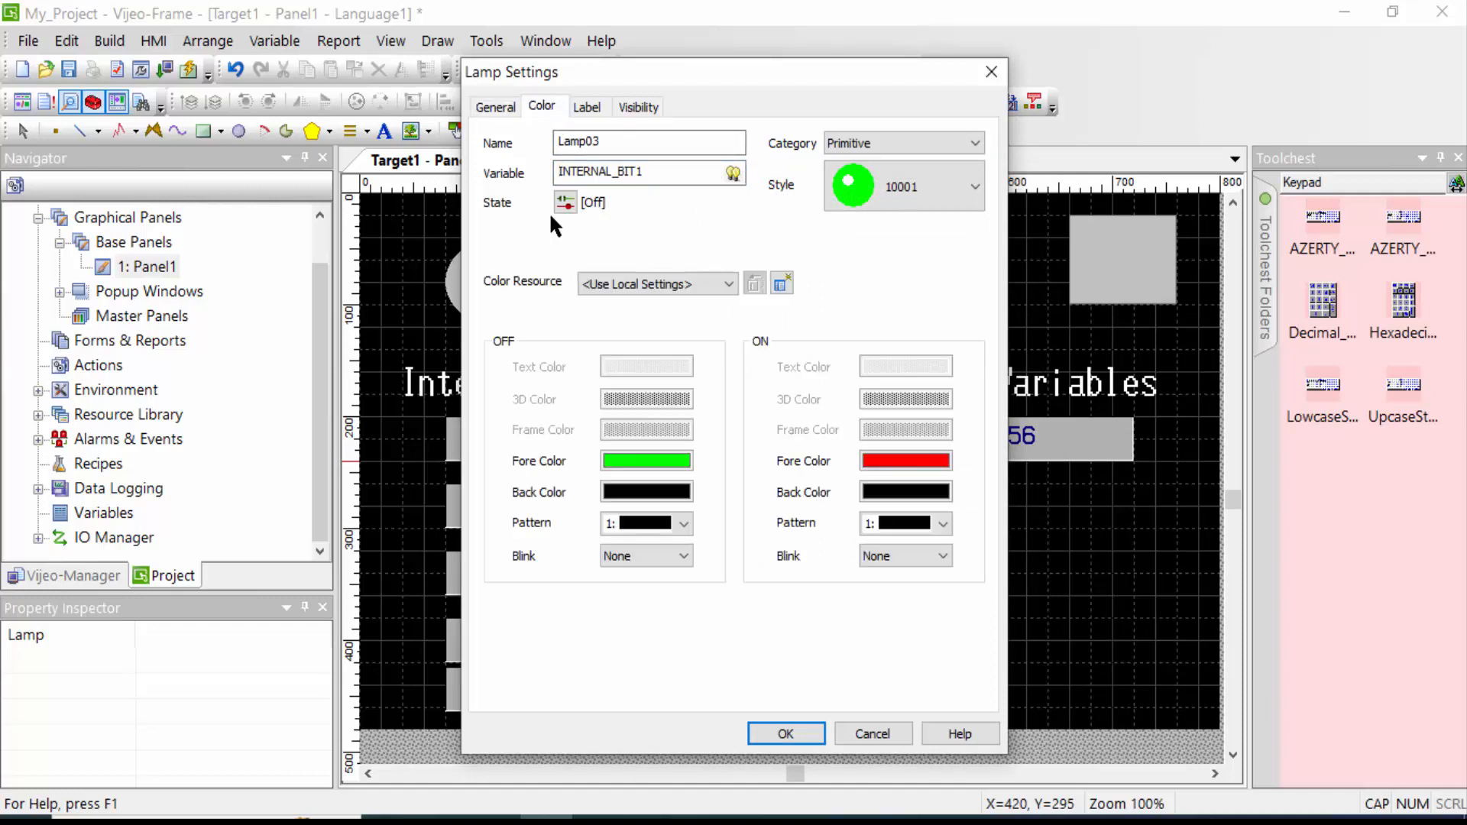
pyautogui.click(665, 458)
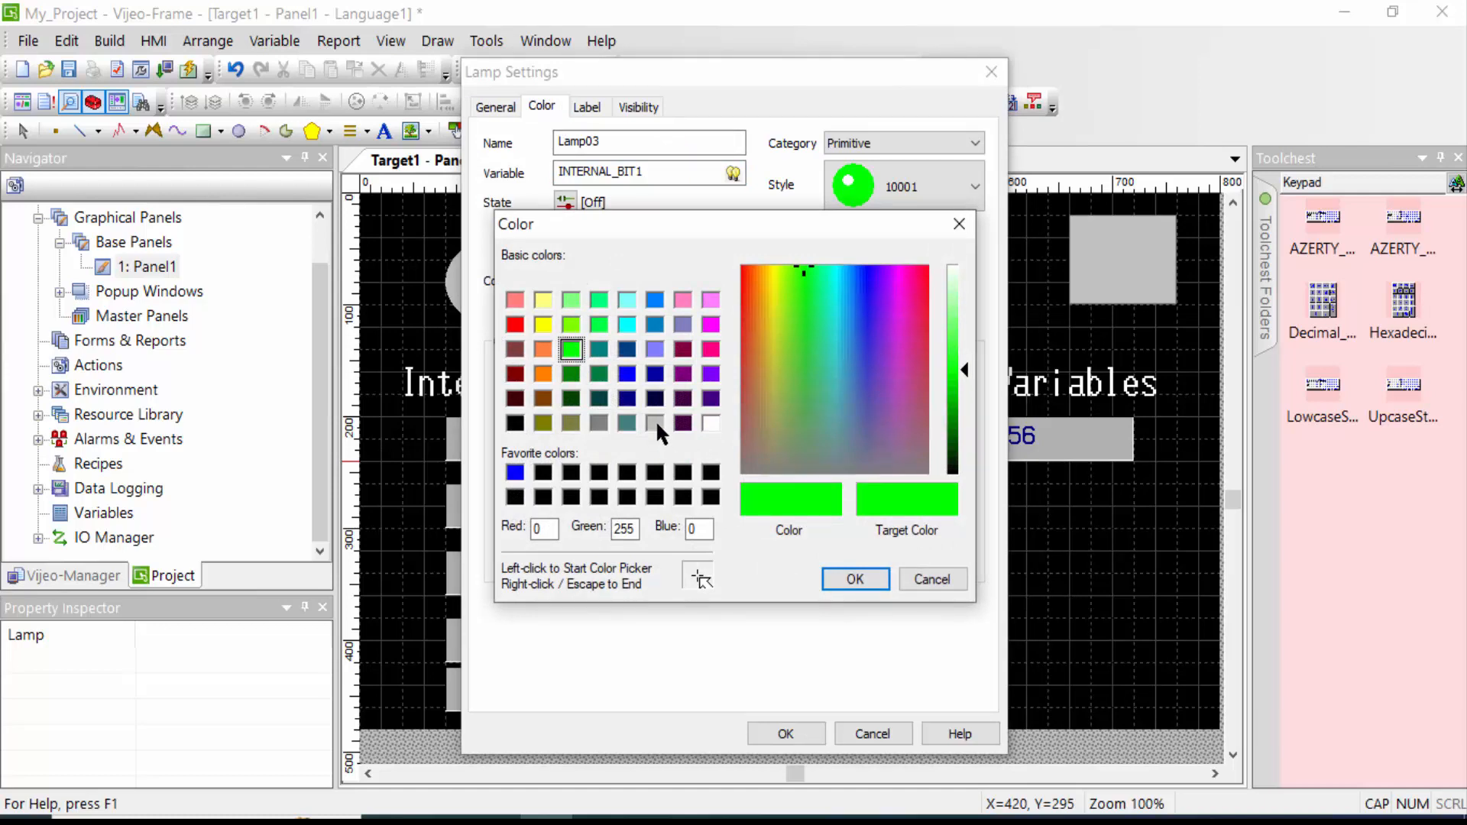
pyautogui.click(656, 422)
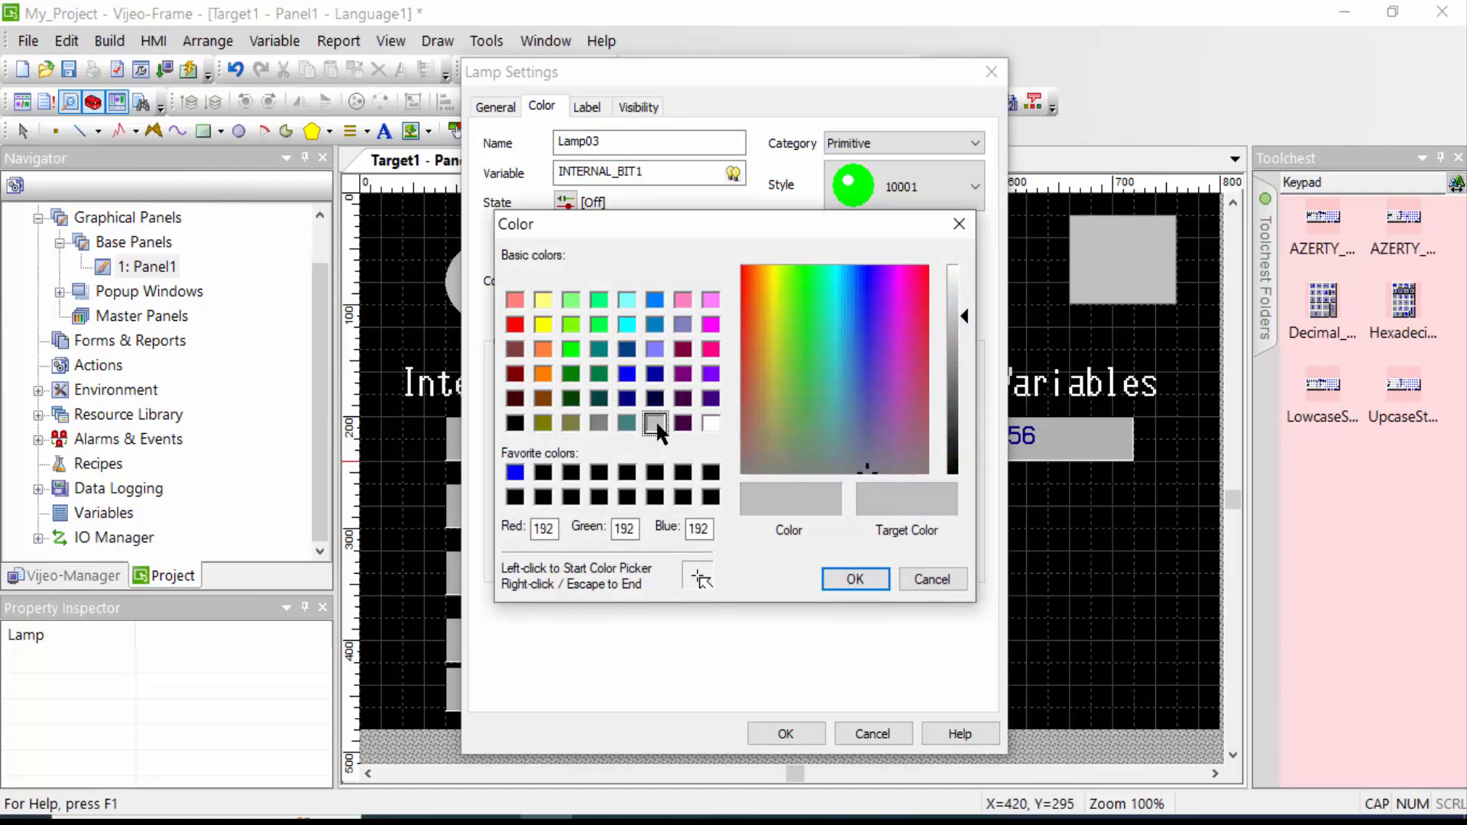
pyautogui.click(855, 578)
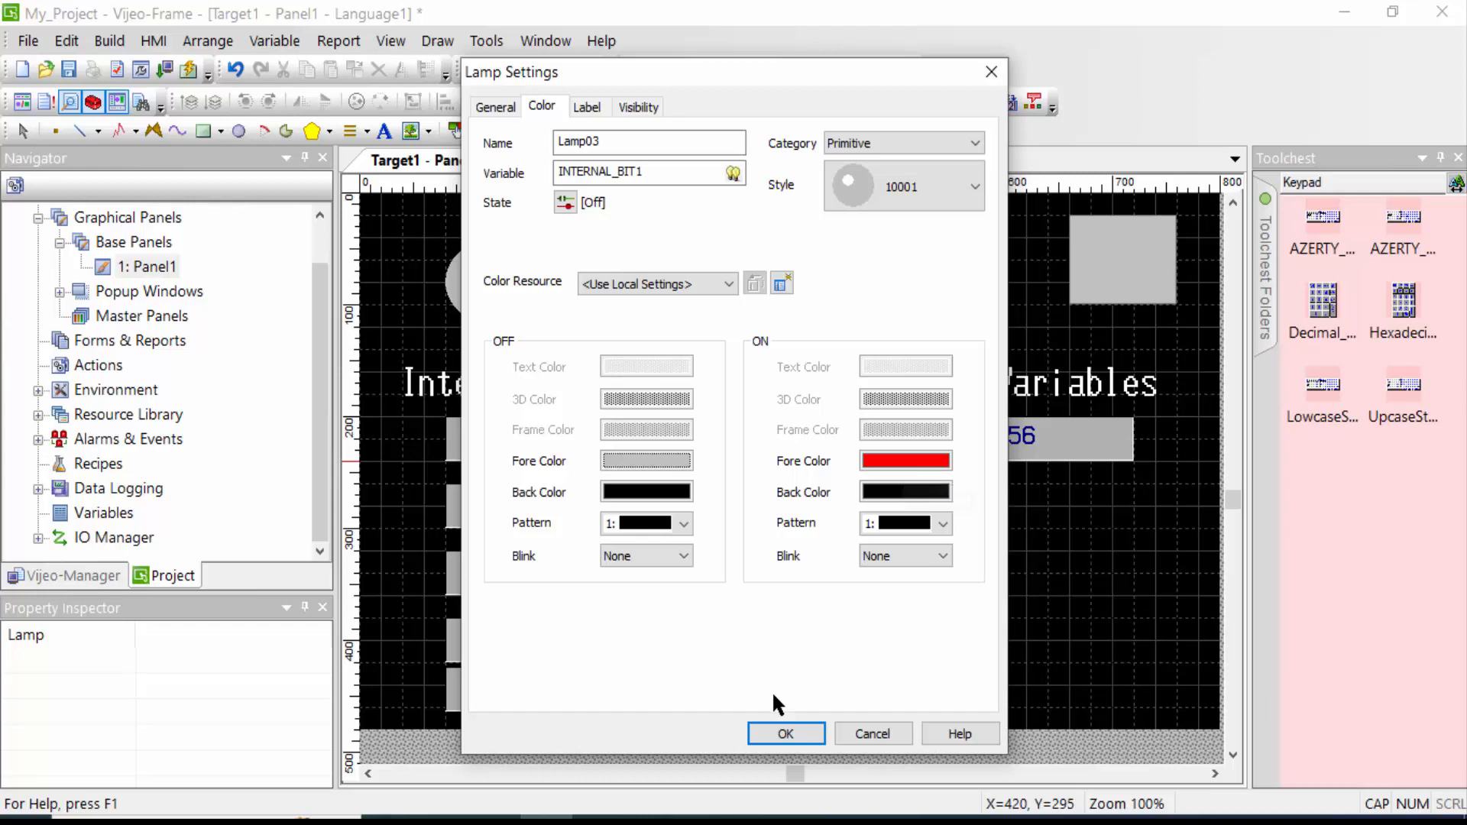
pyautogui.click(801, 734)
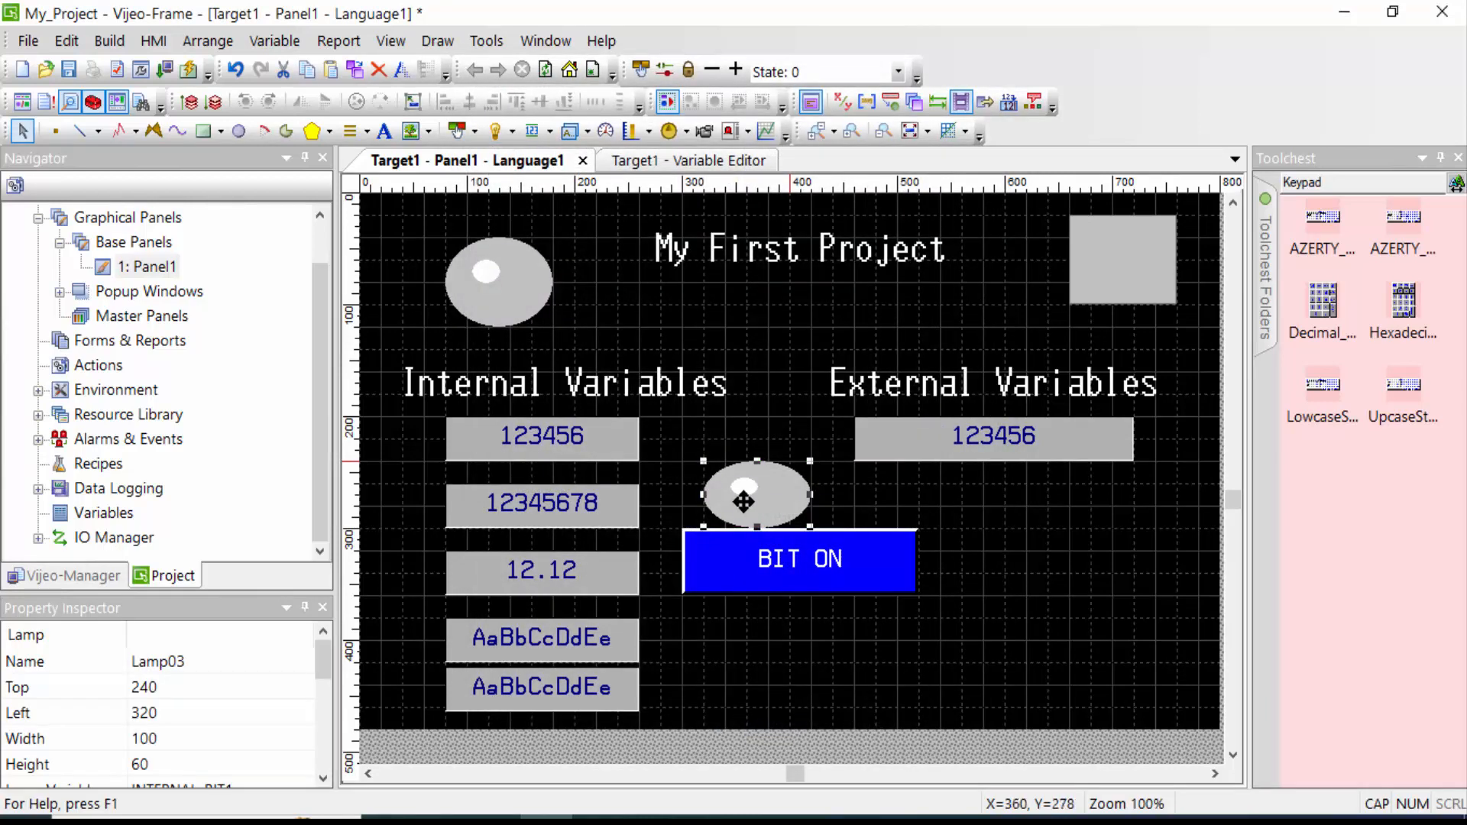
# Narrow the new lamp to a width of 80 and nudge it up to a top position of 234.
pyautogui.moveTo(704, 495); pyautogui.dragTo(725, 494)
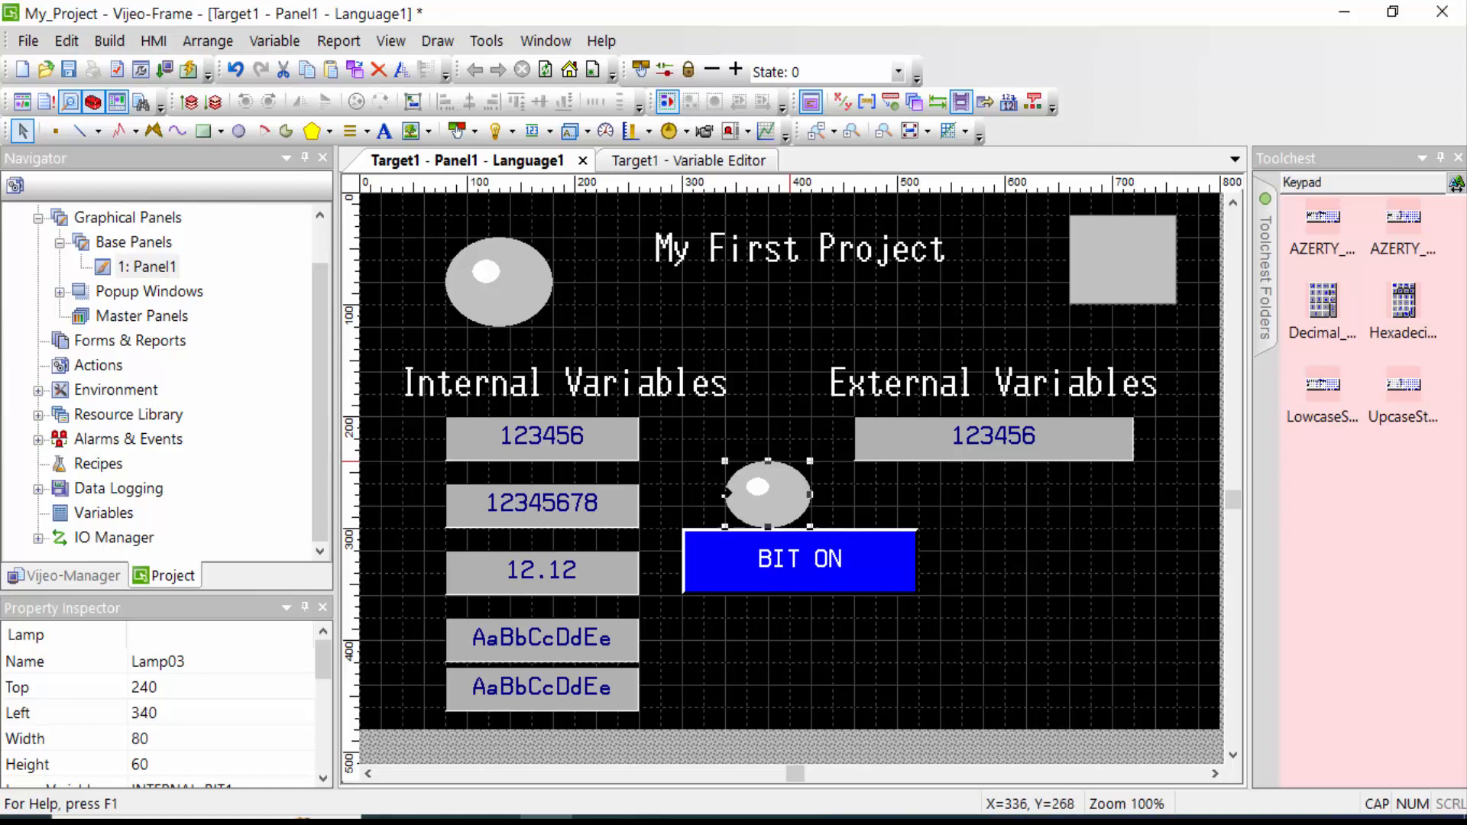
pyautogui.press('Up')
pyautogui.press('Up')
pyautogui.press('Up')
pyautogui.press('Up')
pyautogui.press('Up')
pyautogui.press('Up')
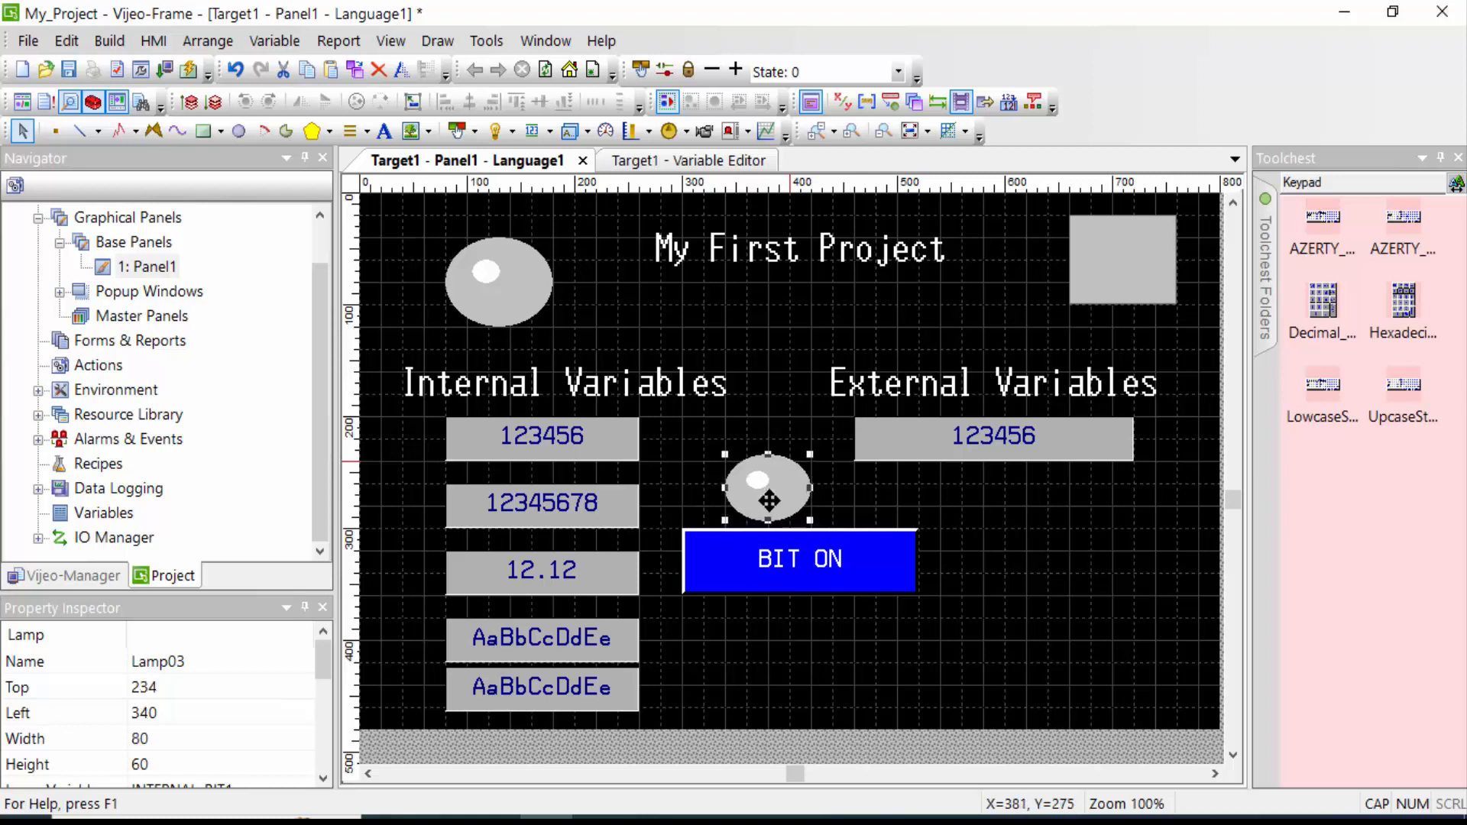
pyautogui.click(1041, 510)
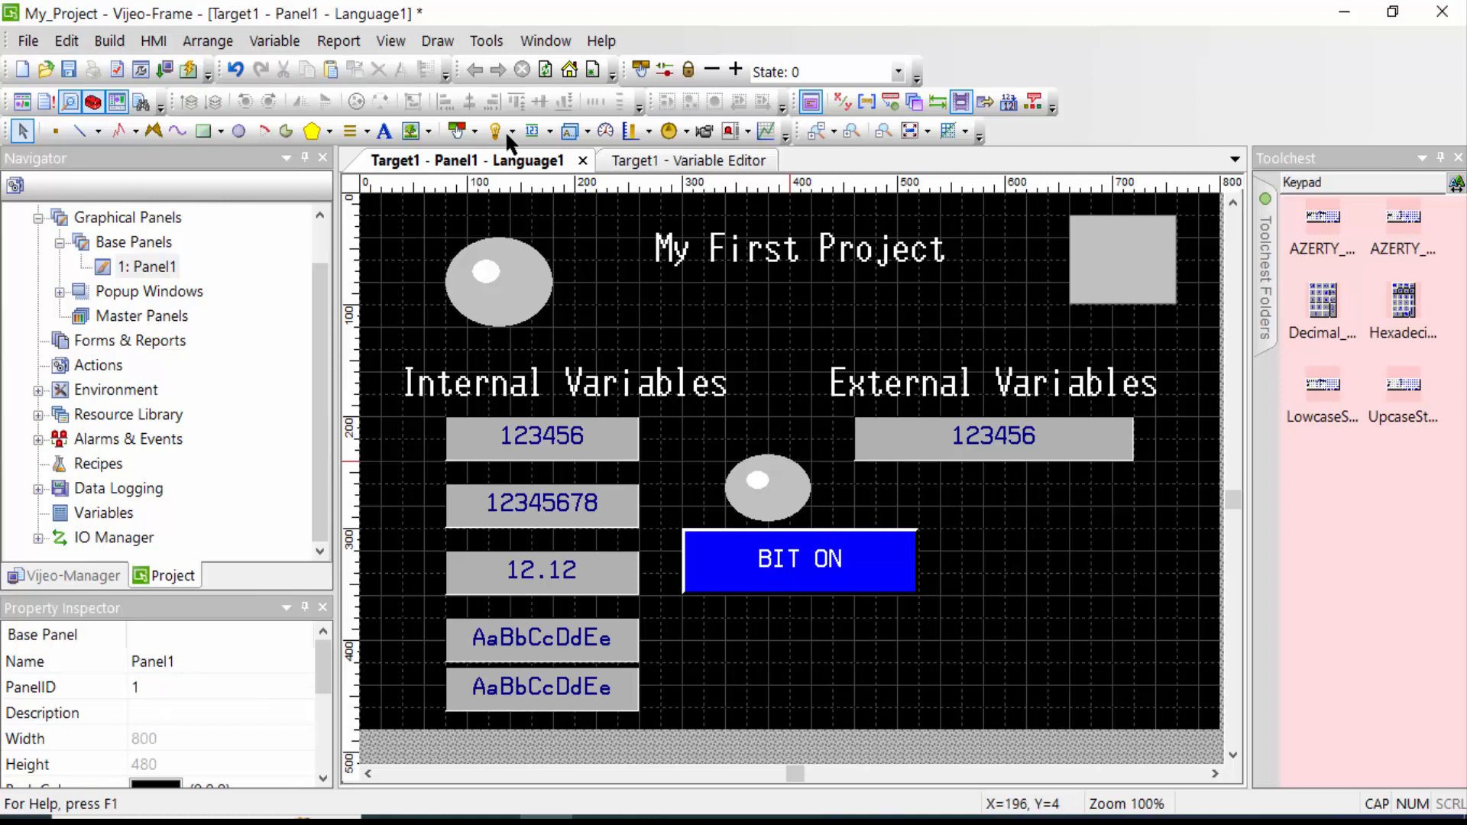
# Draw a second switch about 220 wide by 60 high, level with the BIT ON switch on its right side.
pyautogui.click(441, 39)
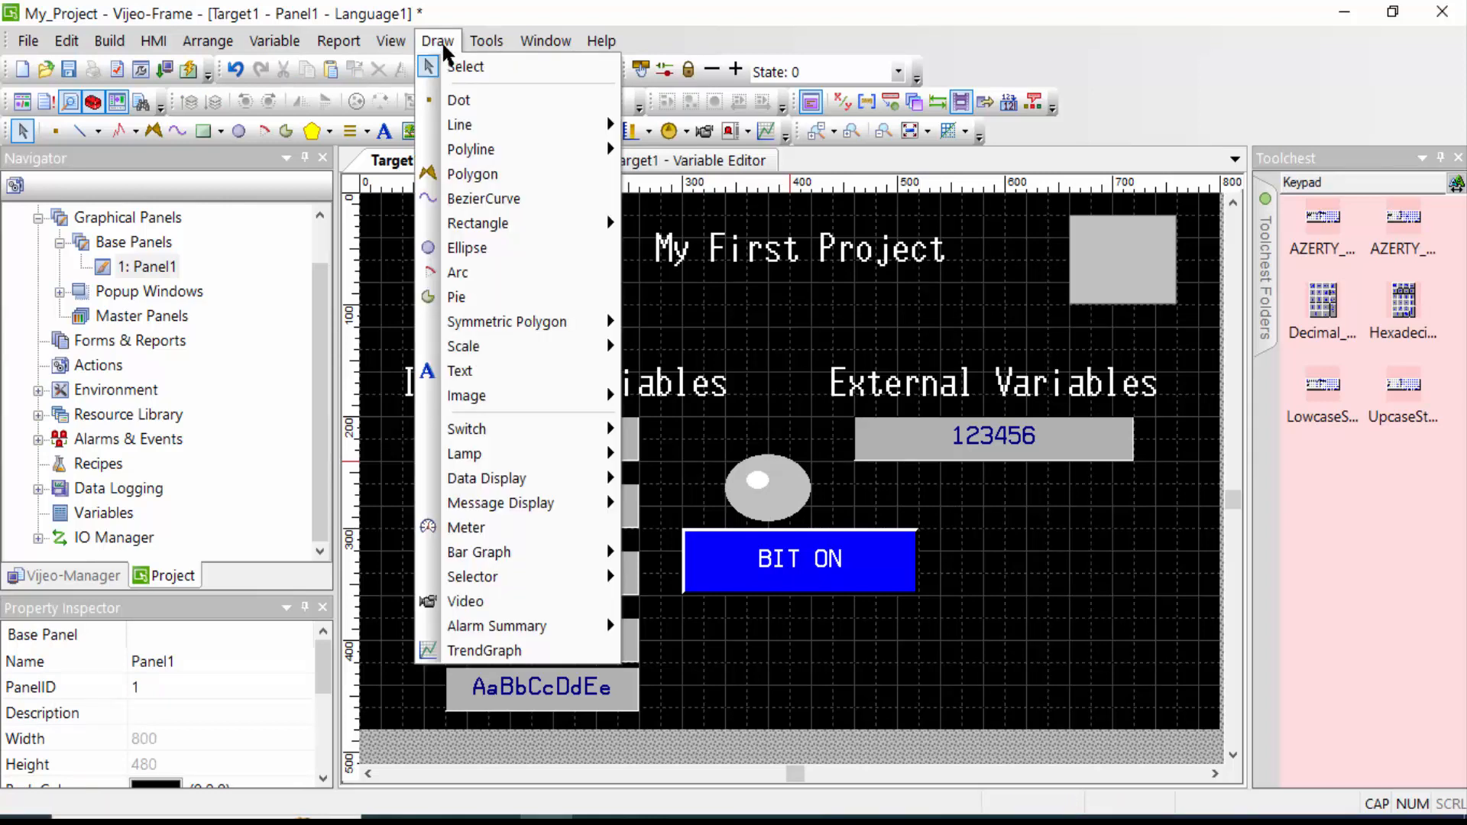
pyautogui.moveTo(514, 432)
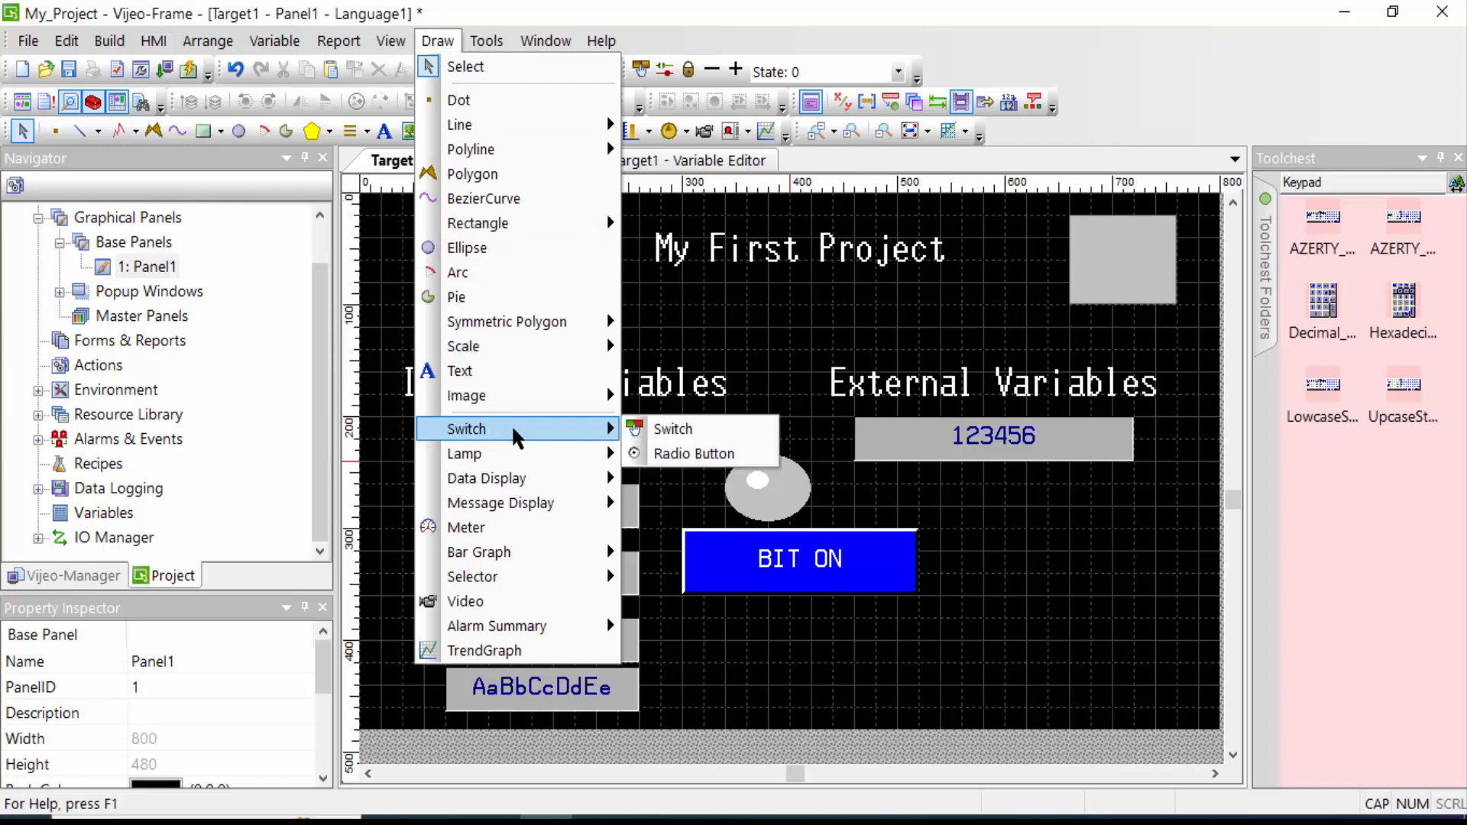
pyautogui.click(654, 428)
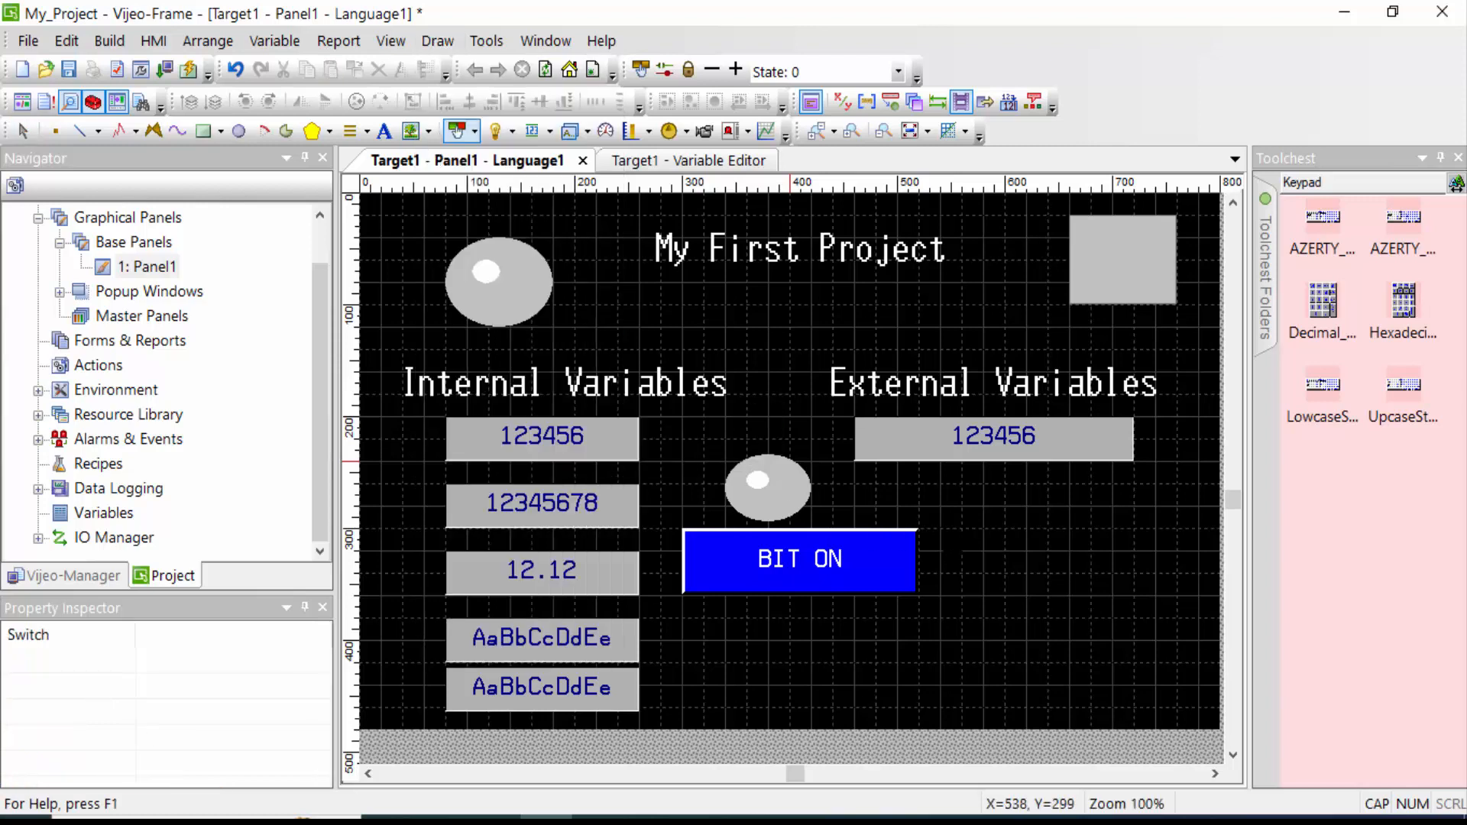
pyautogui.moveTo(941, 530); pyautogui.dragTo(1177, 595)
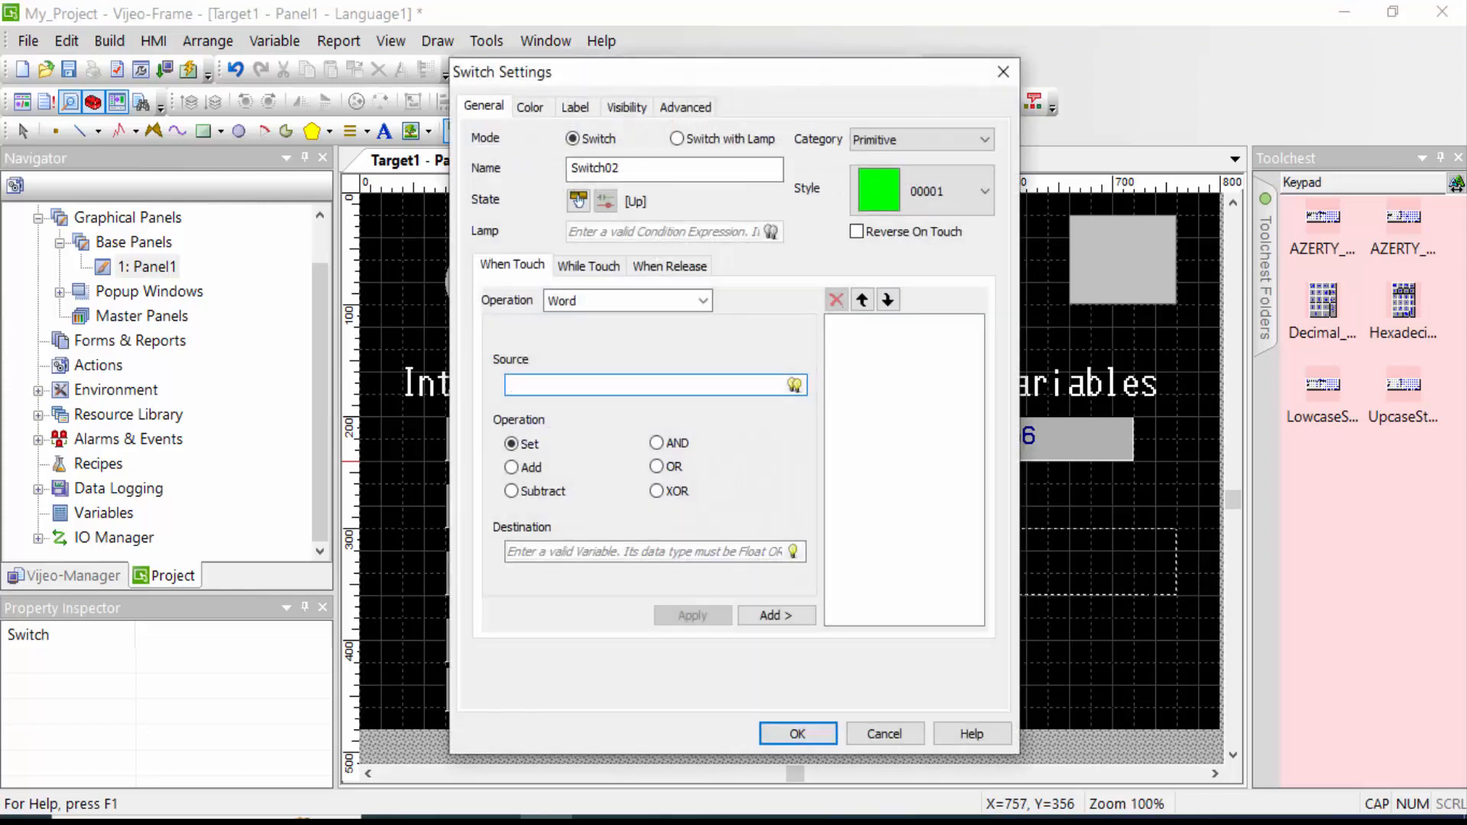
# Try to give the new switch a Panel touch operation that changes to panel ID 2.
pyautogui.click(701, 300)
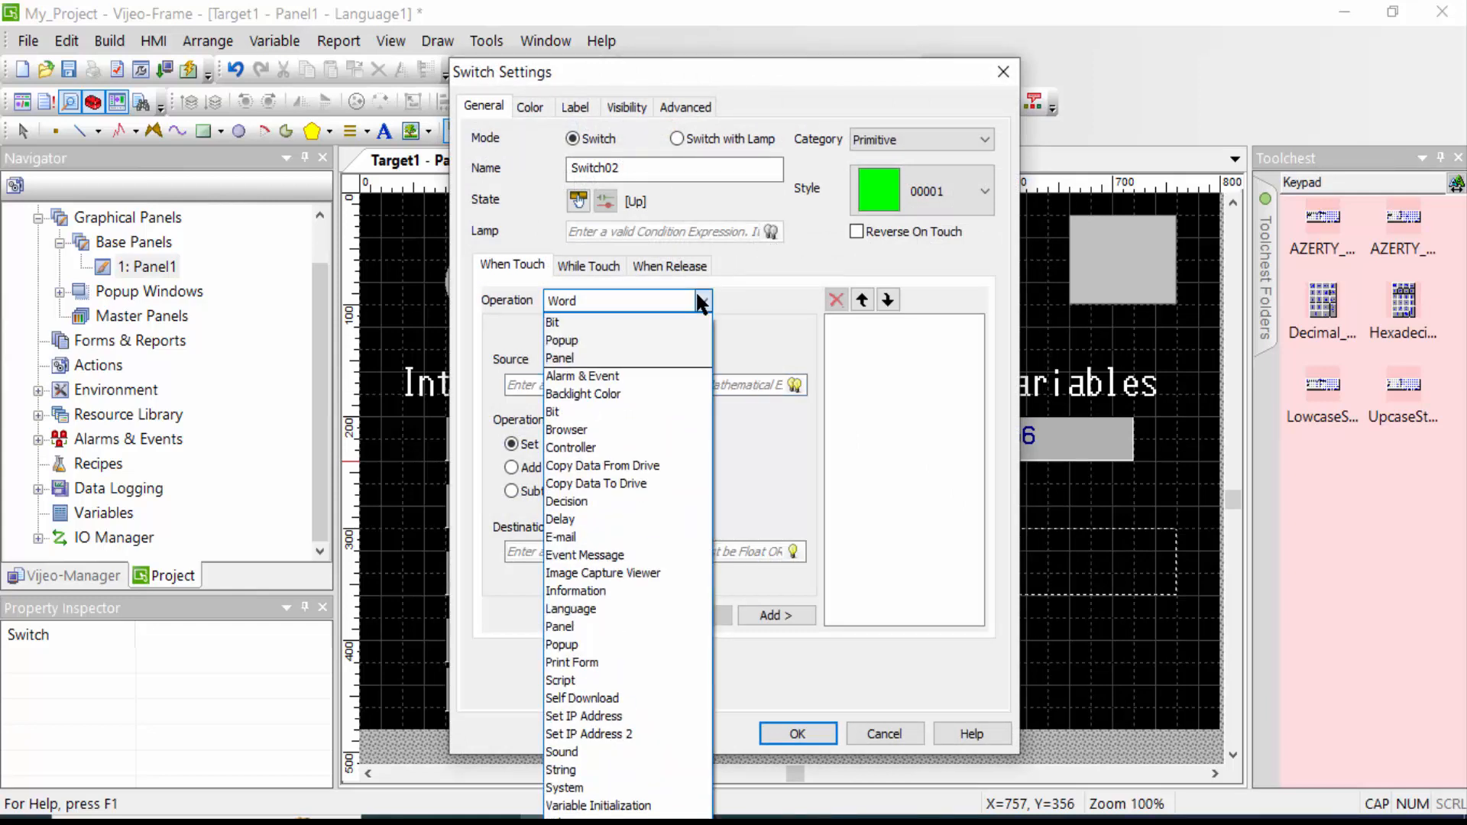
pyautogui.click(570, 627)
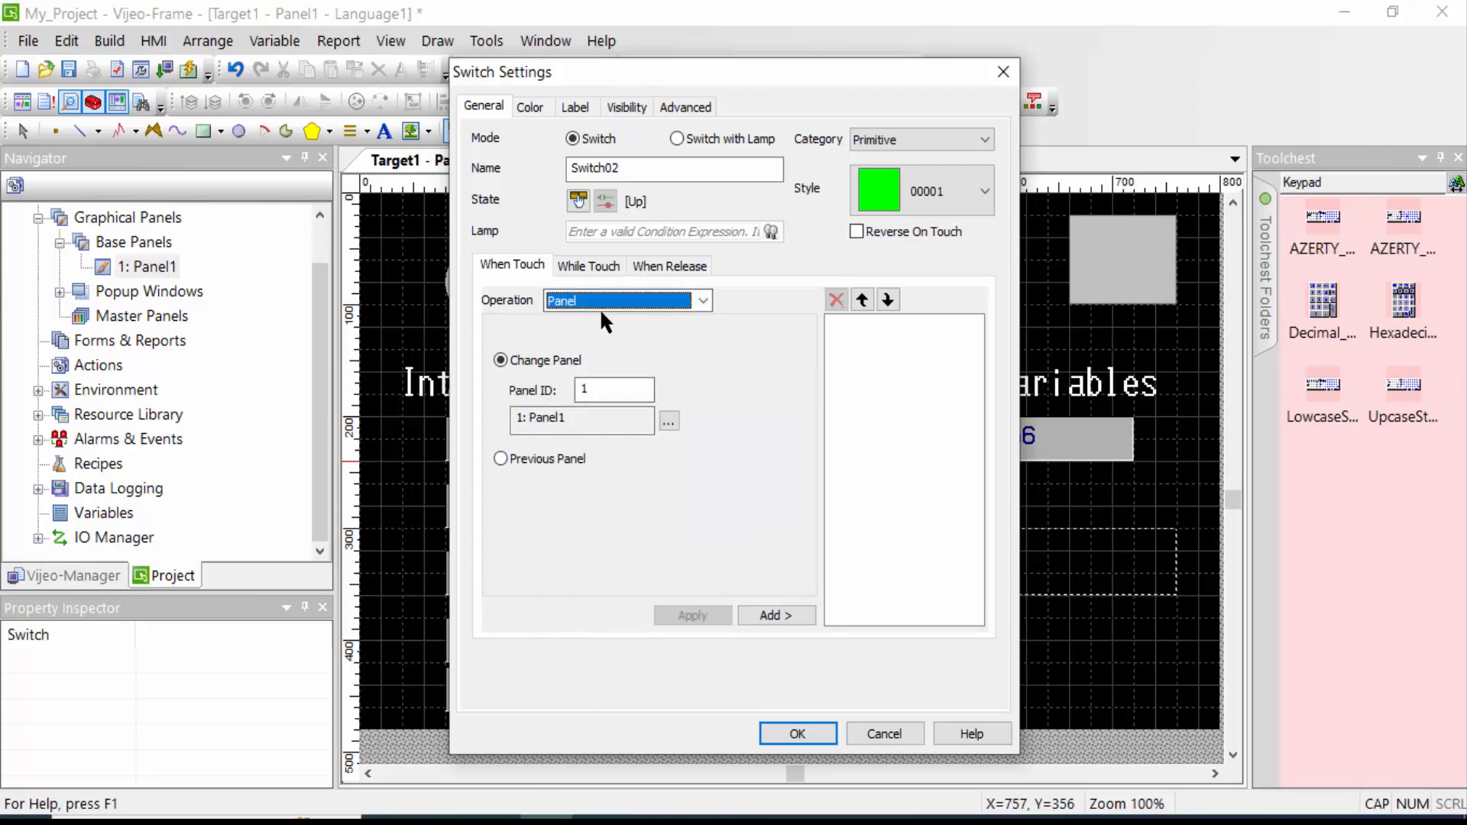
pyautogui.click(581, 390)
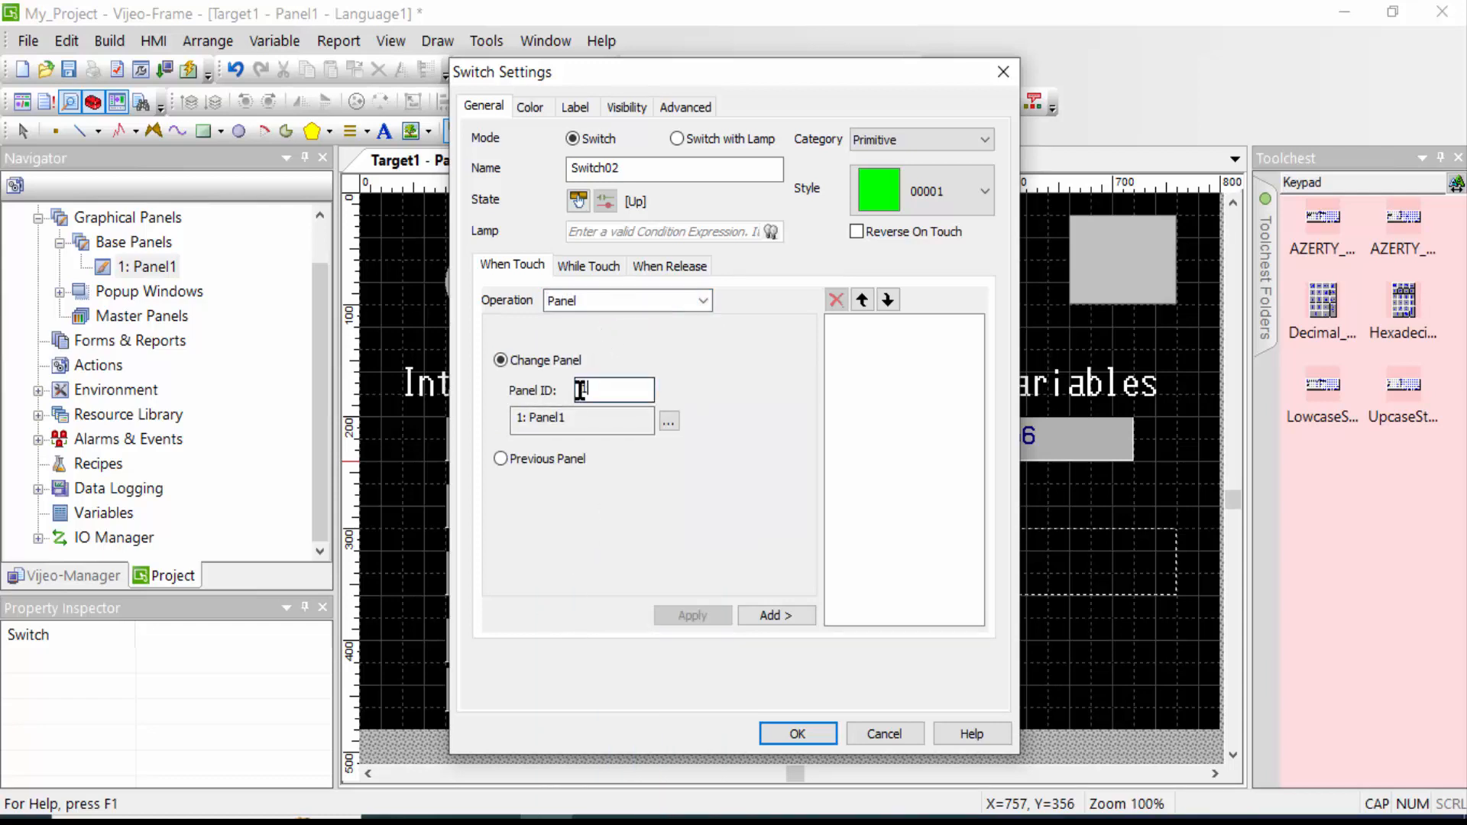
pyautogui.moveTo(581, 390); pyautogui.dragTo(566, 393)
pyautogui.write('2')
# Set the new switch's fore color to dark green.
pyautogui.click(532, 105)
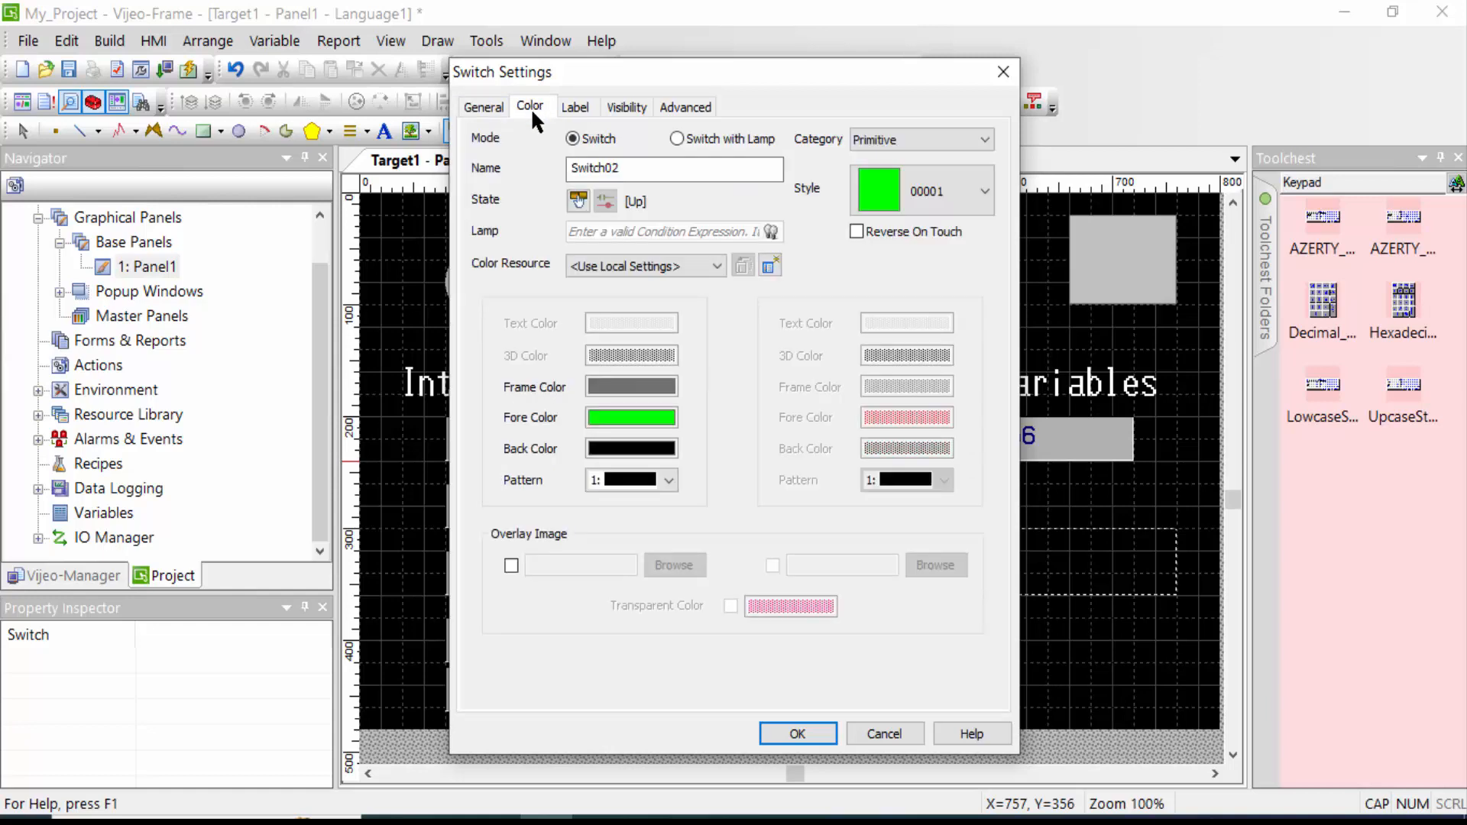
pyautogui.click(631, 419)
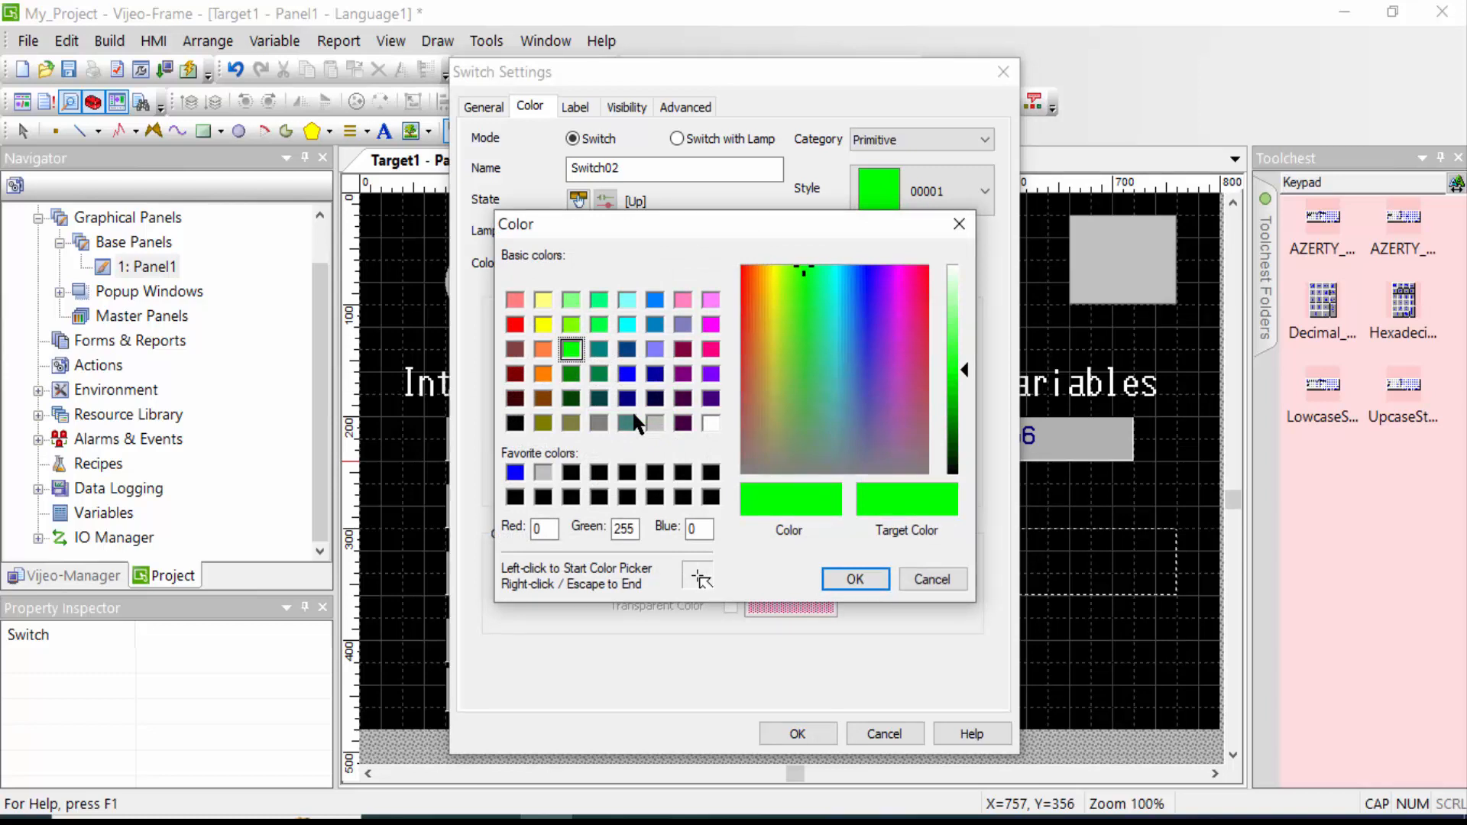
pyautogui.click(570, 375)
pyautogui.click(856, 581)
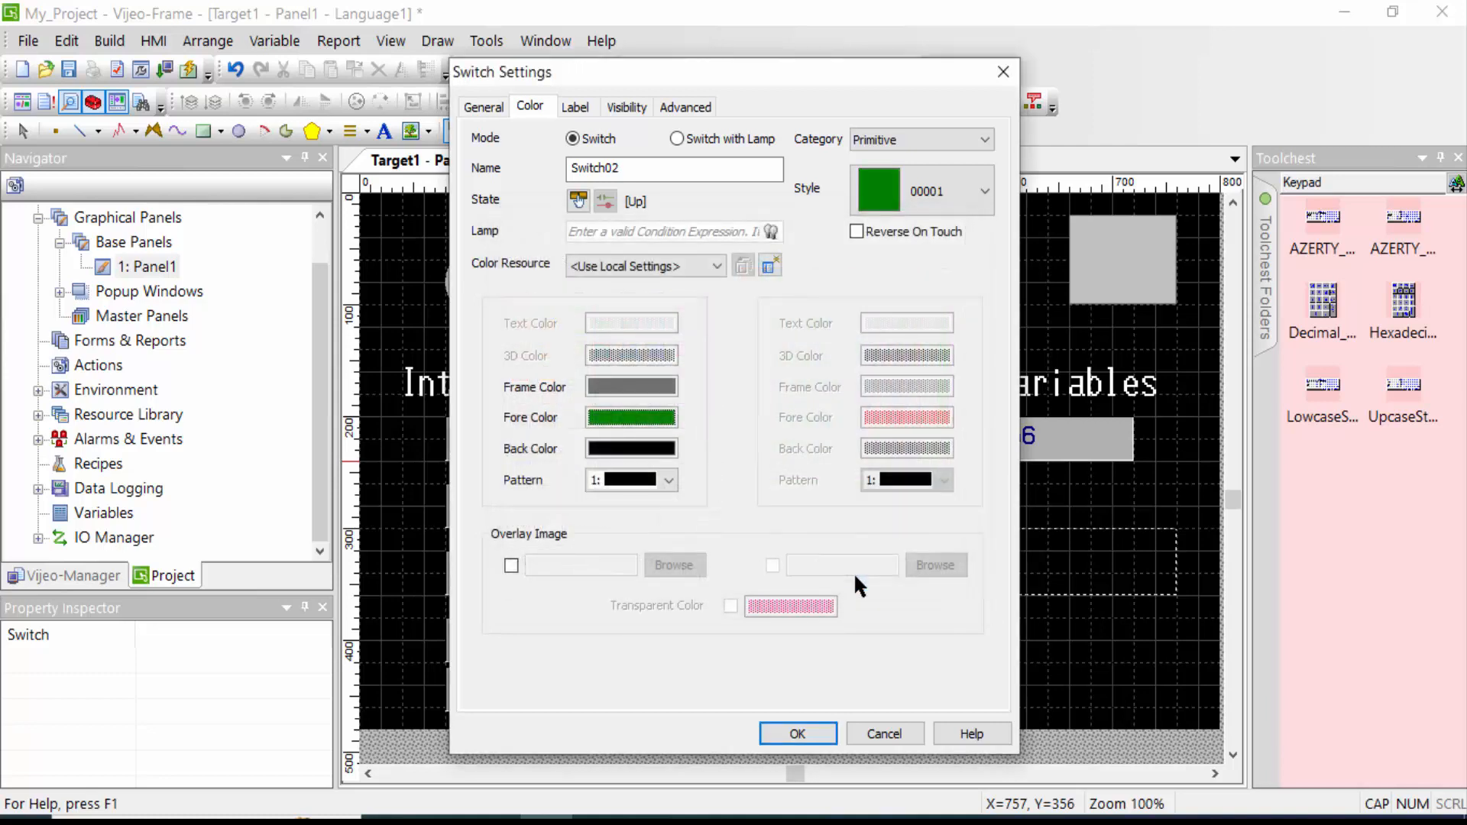
# Give the switch a static label reading SCREEN-2 in the Vijeo Modern 13x23 Bold font and accept the settings.
pyautogui.click(583, 104)
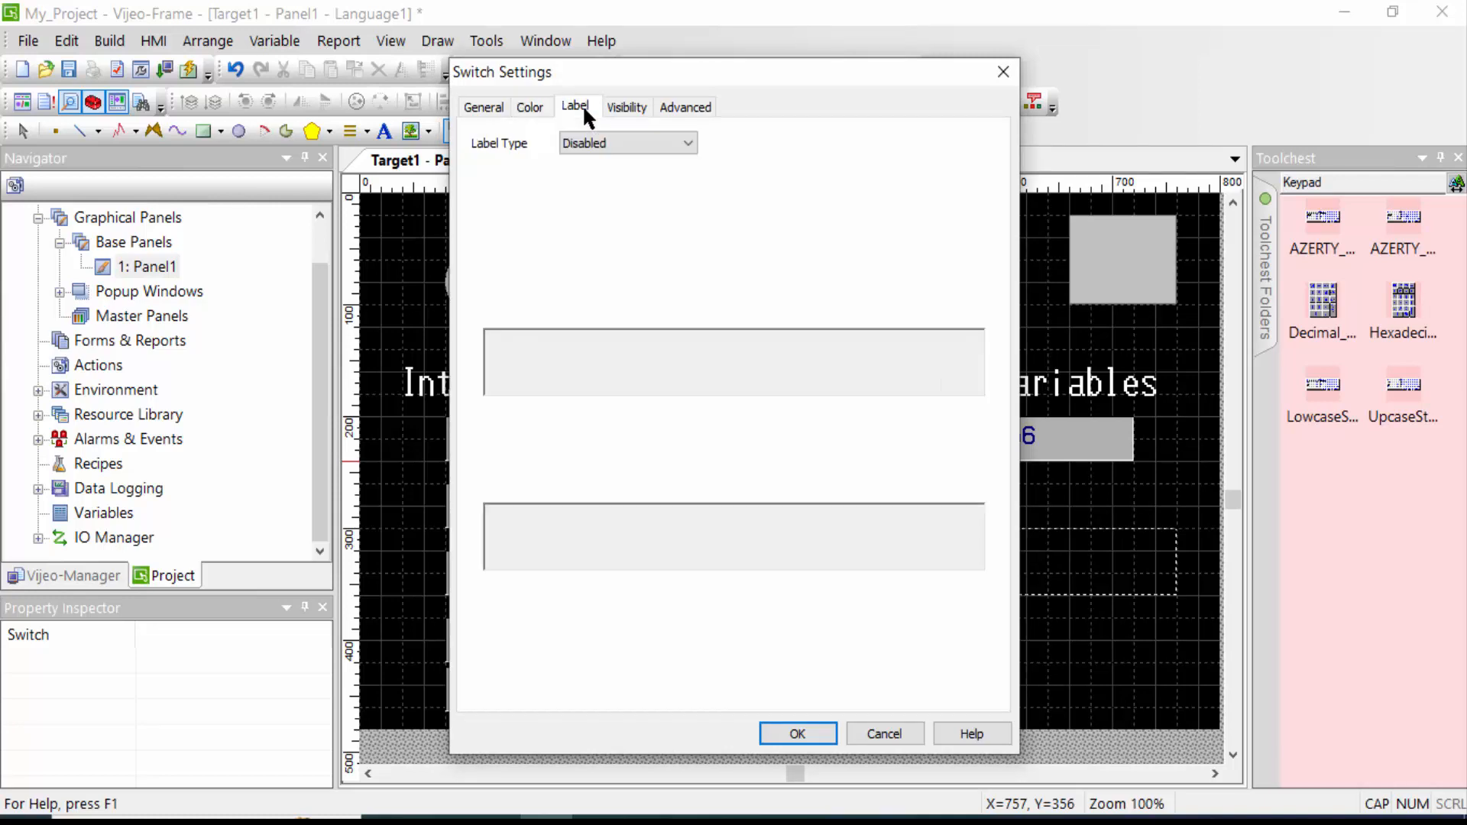
pyautogui.click(627, 143)
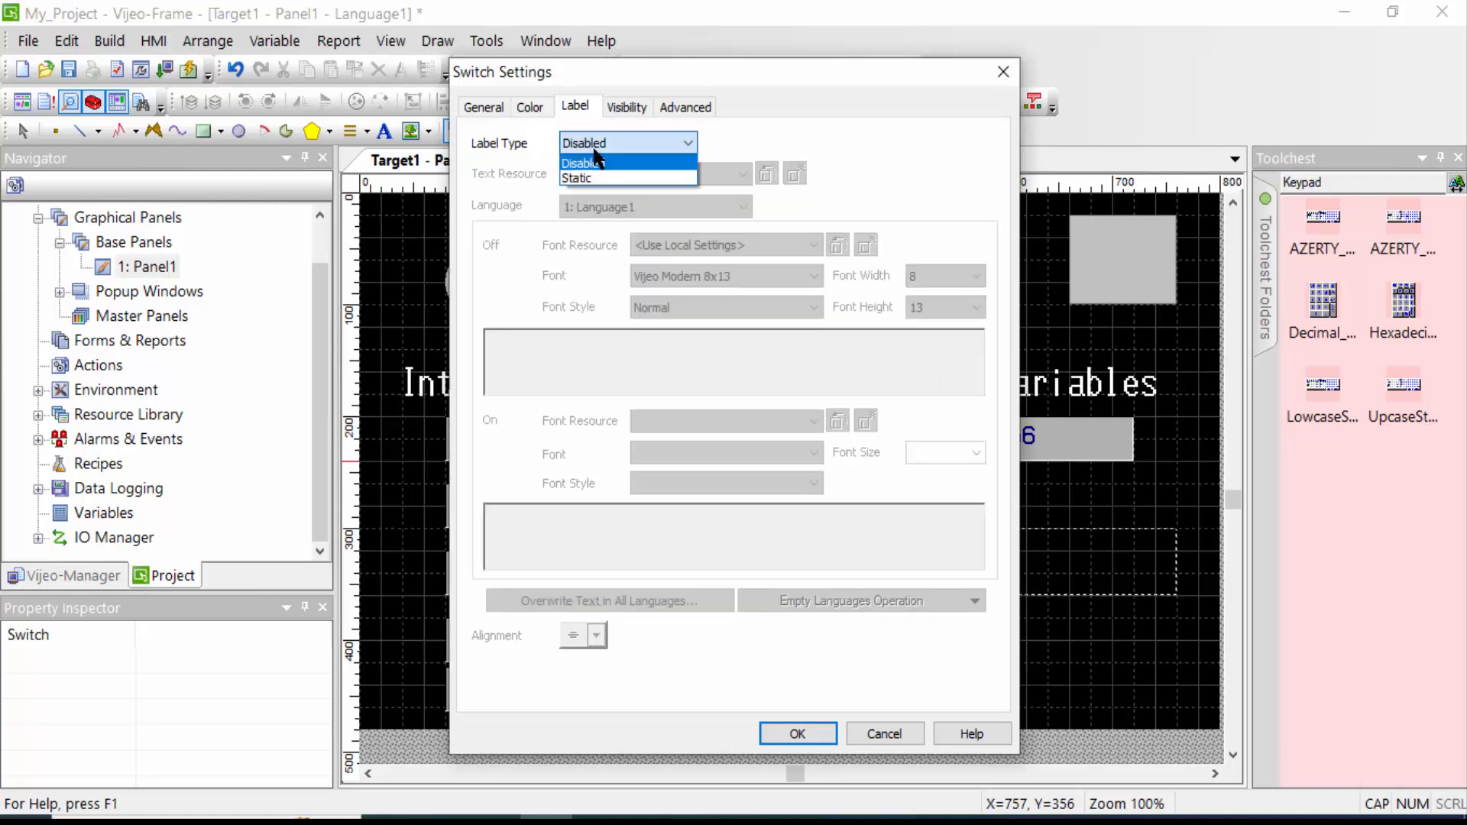
pyautogui.click(581, 170)
pyautogui.click(565, 348)
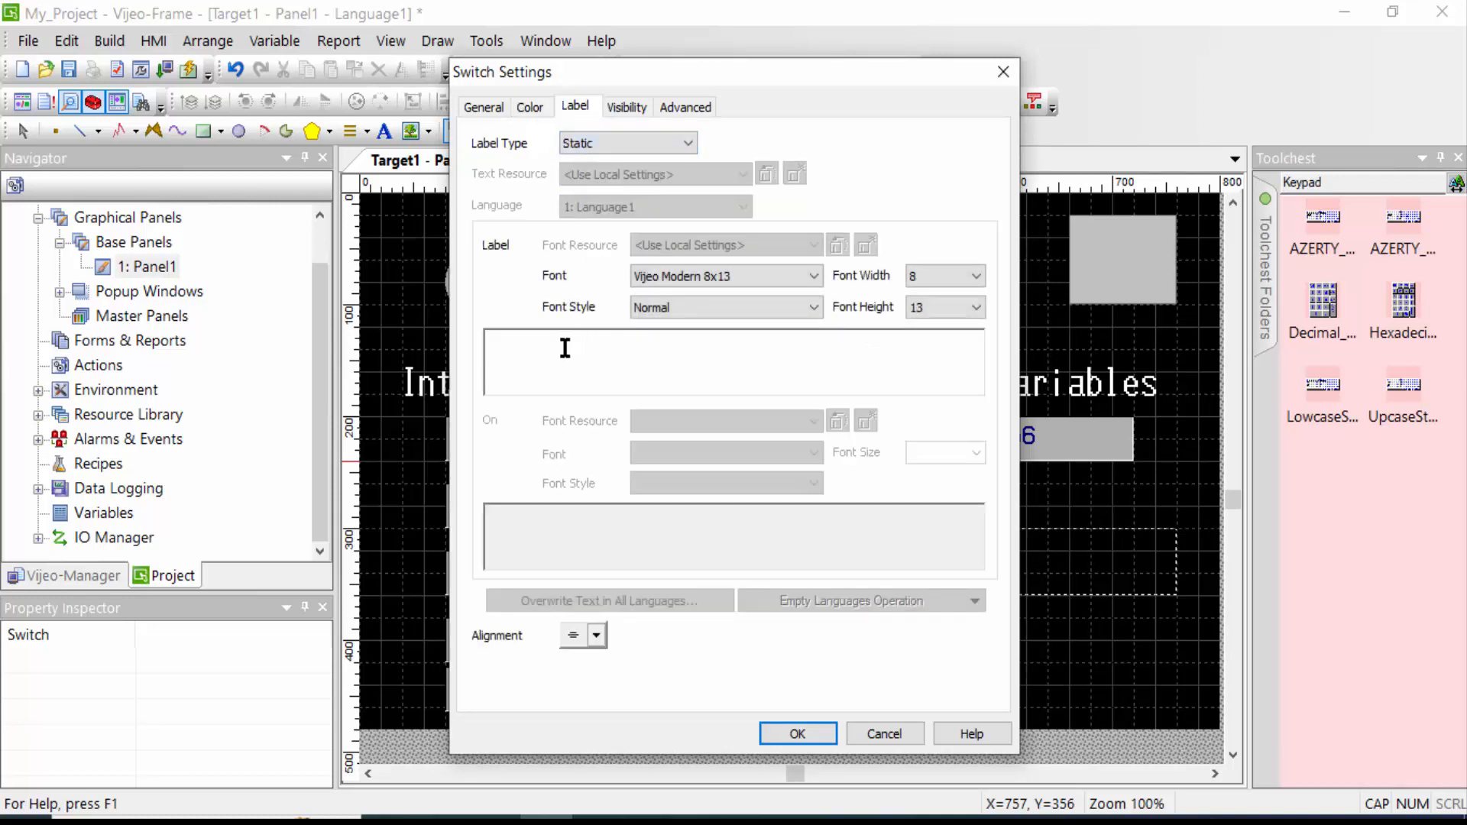
pyautogui.write('SCREEN- 2')
pyautogui.click(717, 275)
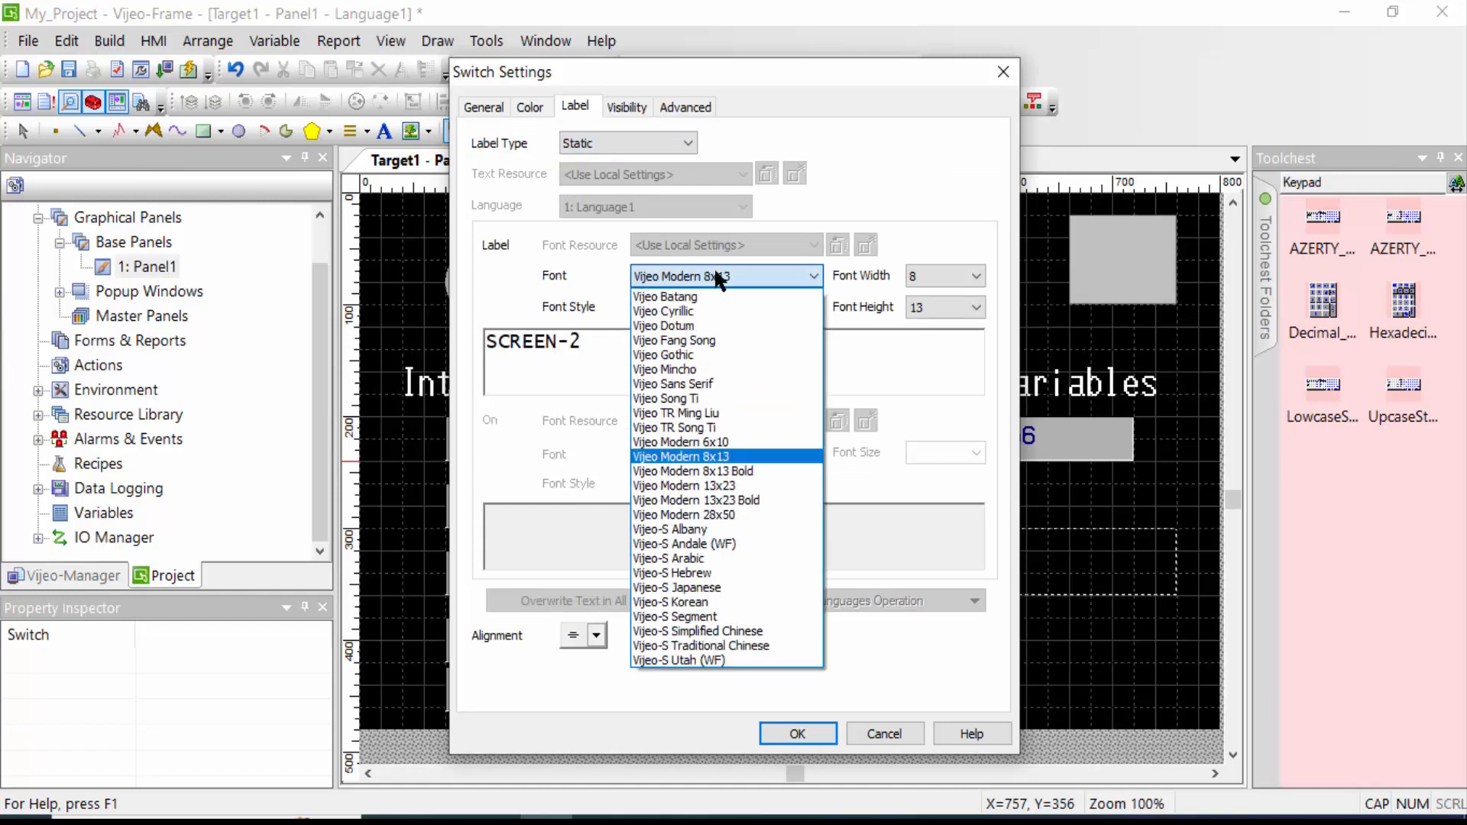
pyautogui.click(711, 500)
pyautogui.click(798, 734)
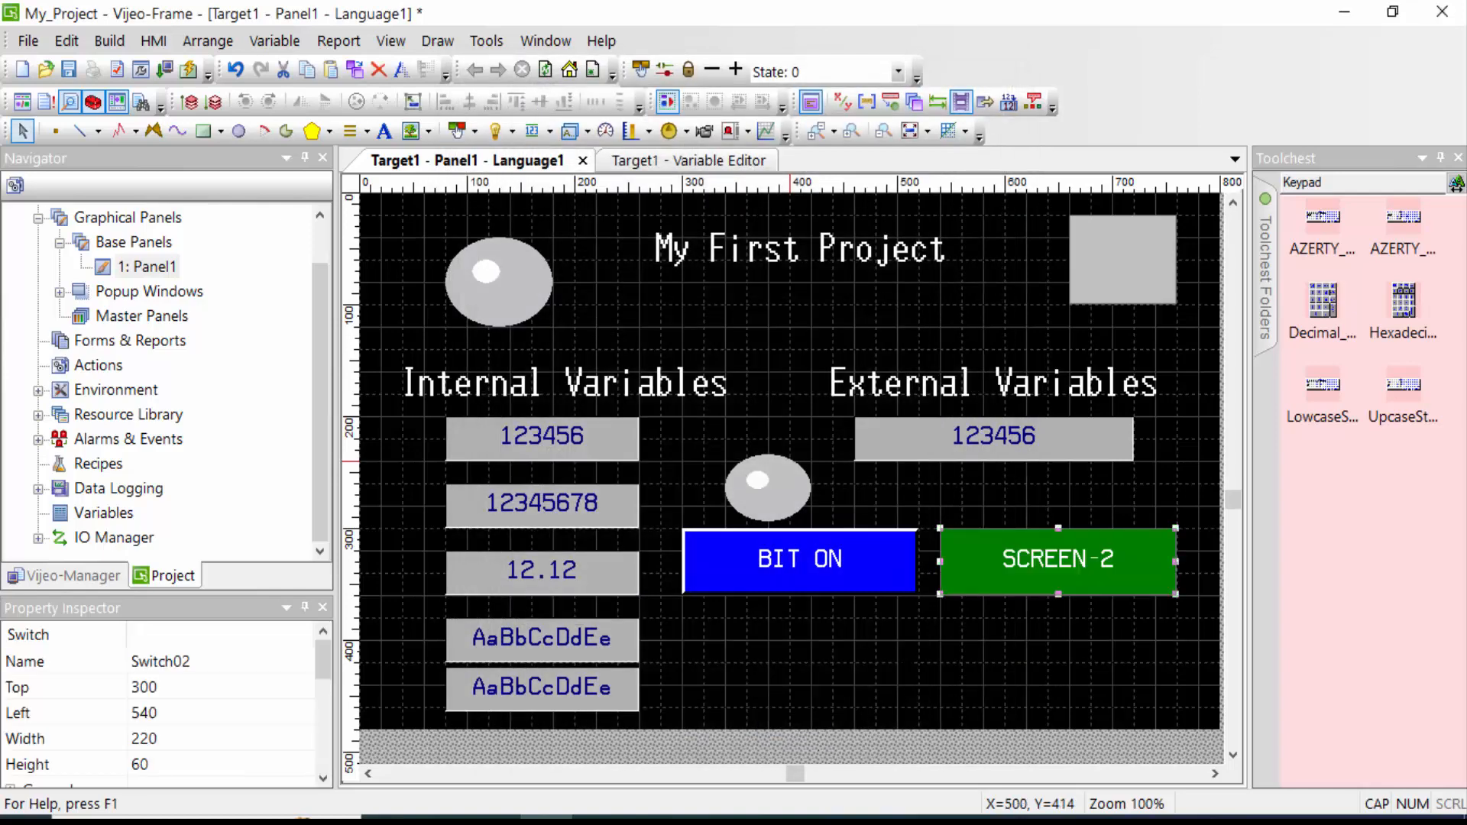
# Change the SCREEN-2 switch's style to 00004.
pyautogui.doubleClick(1038, 559)
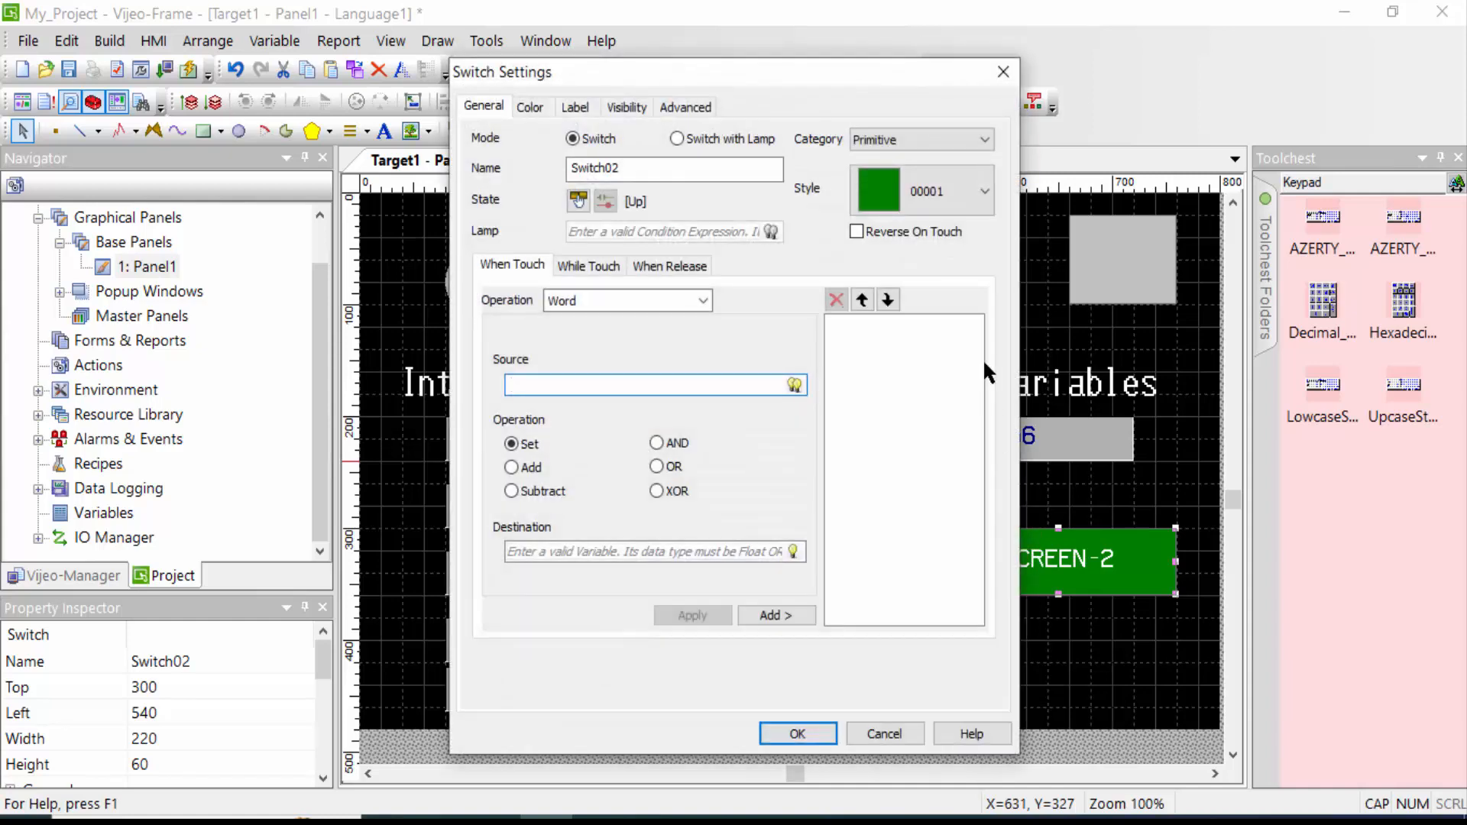
pyautogui.click(960, 176)
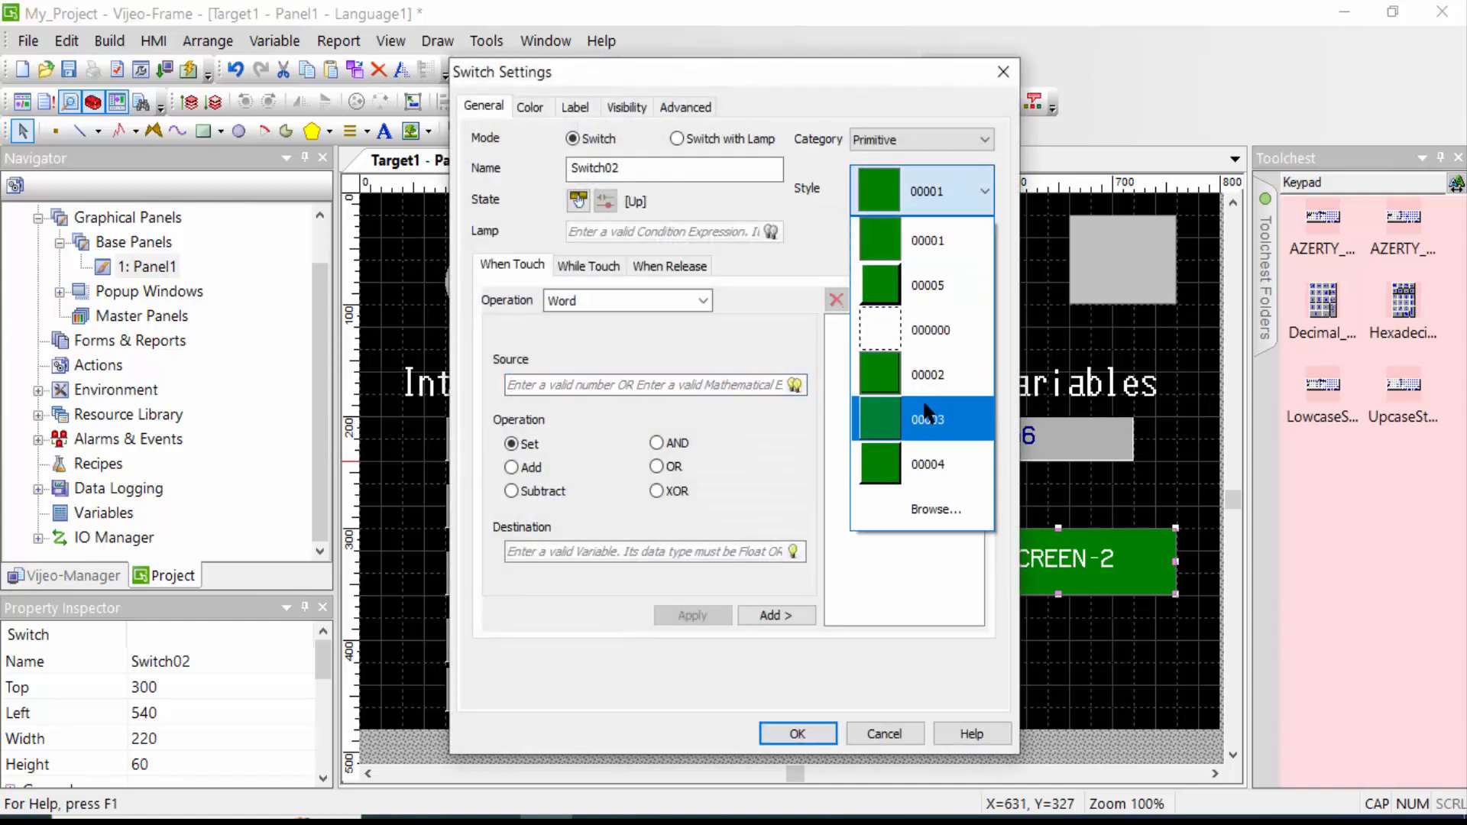
pyautogui.click(924, 458)
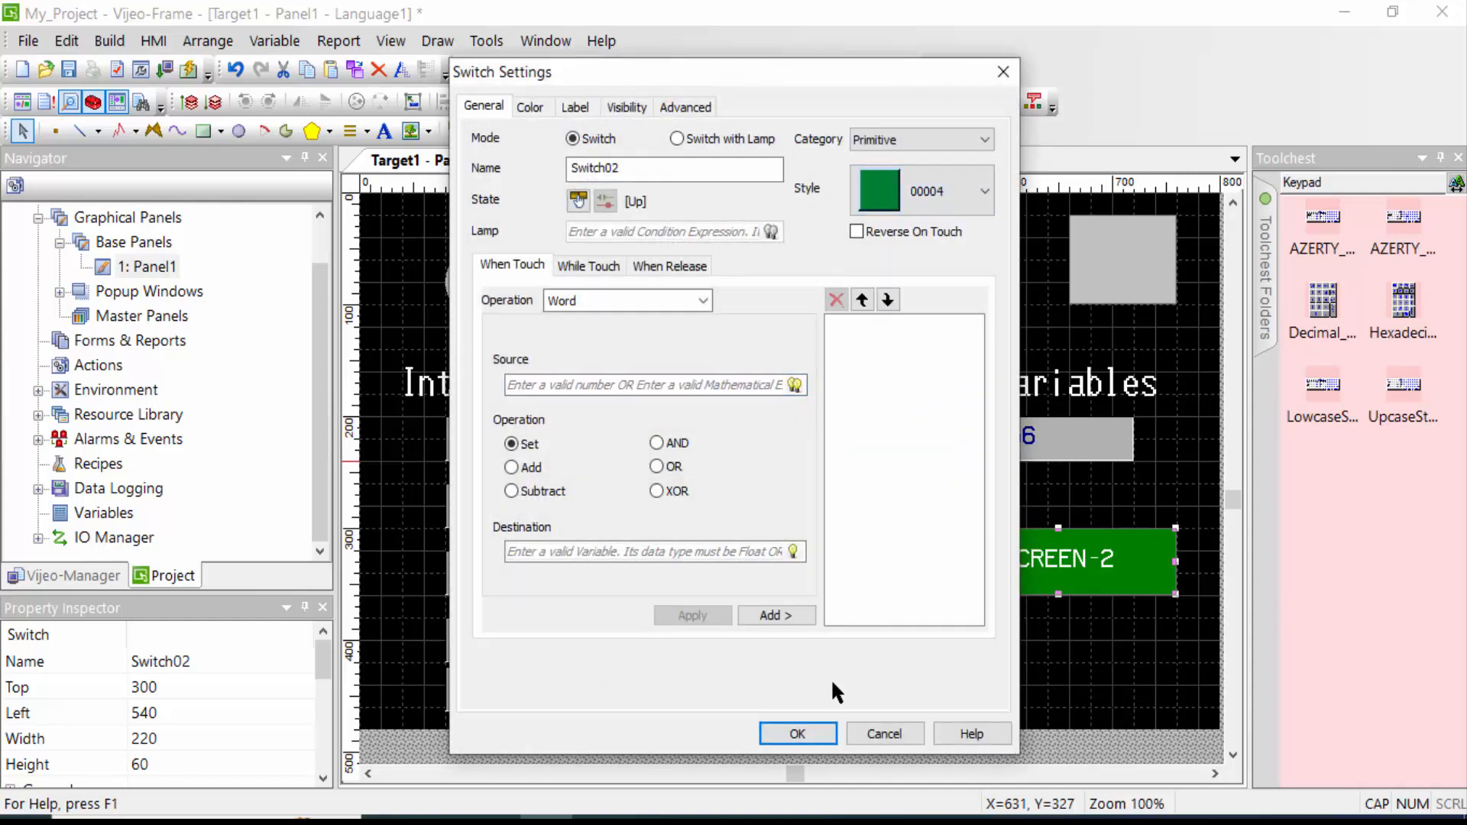
pyautogui.click(798, 734)
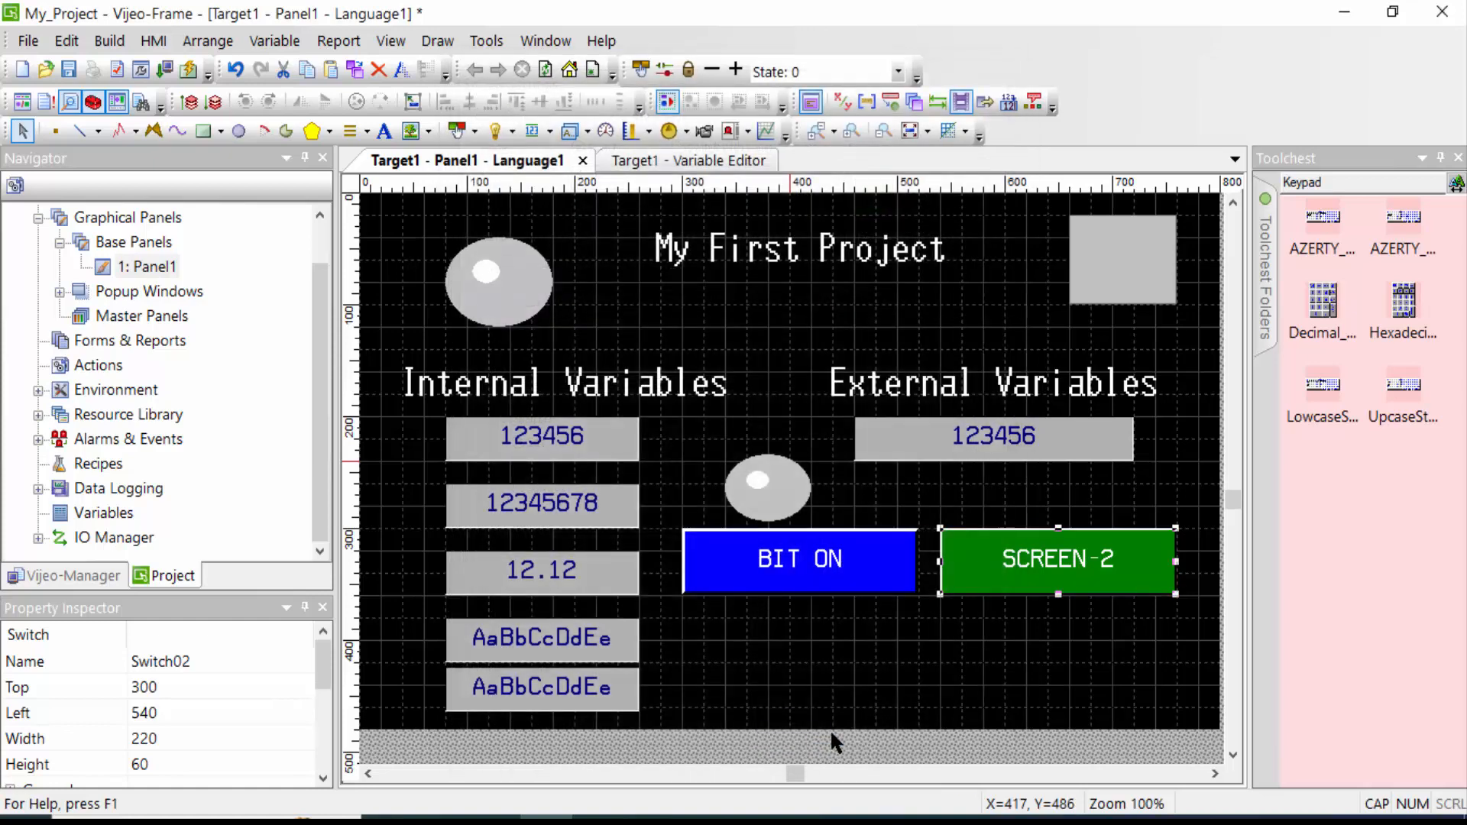
# Create a new base panel and rename it Panel2.
pyautogui.rightClick(150, 249)
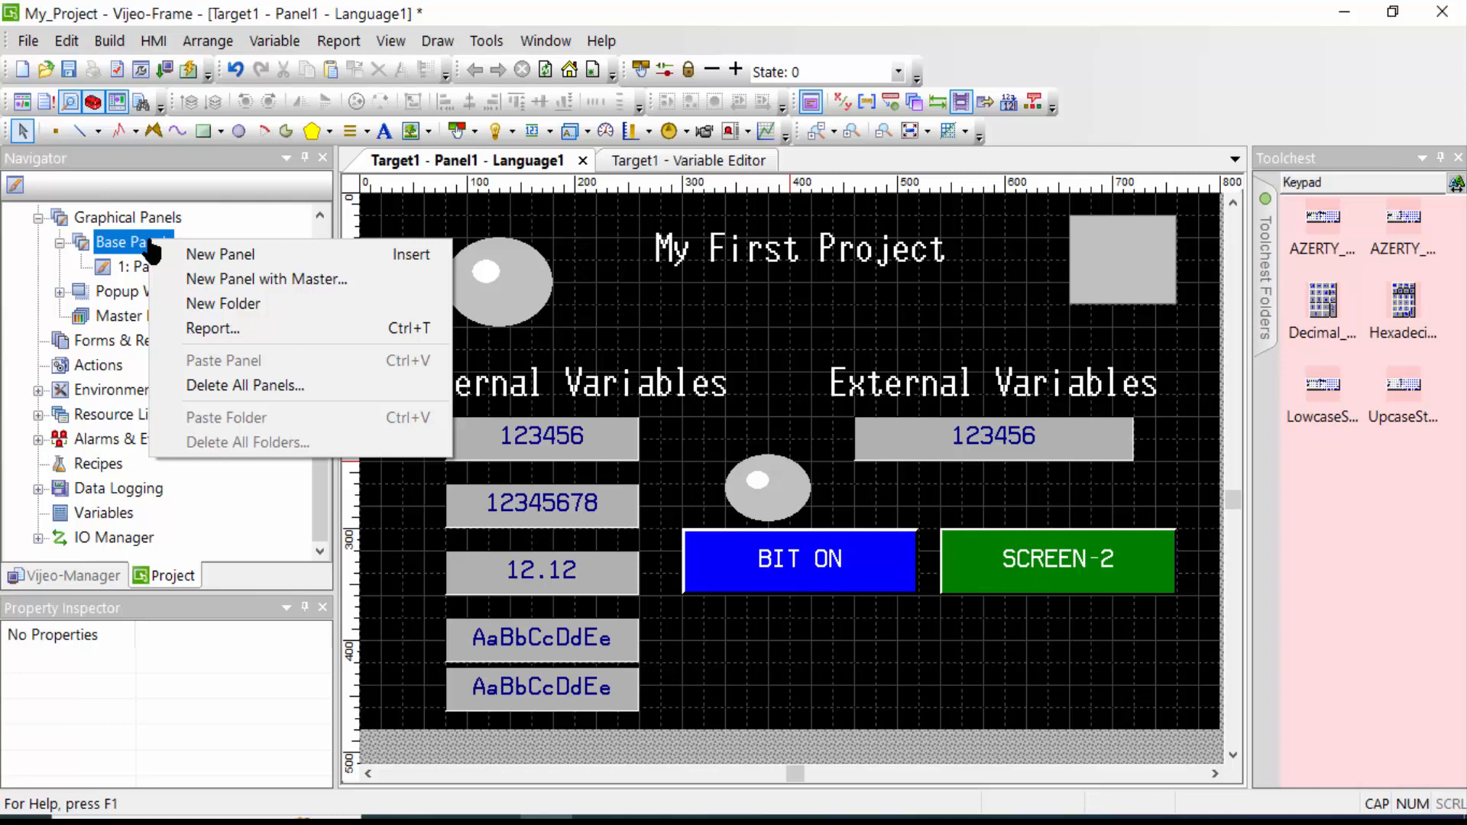
pyautogui.click(213, 254)
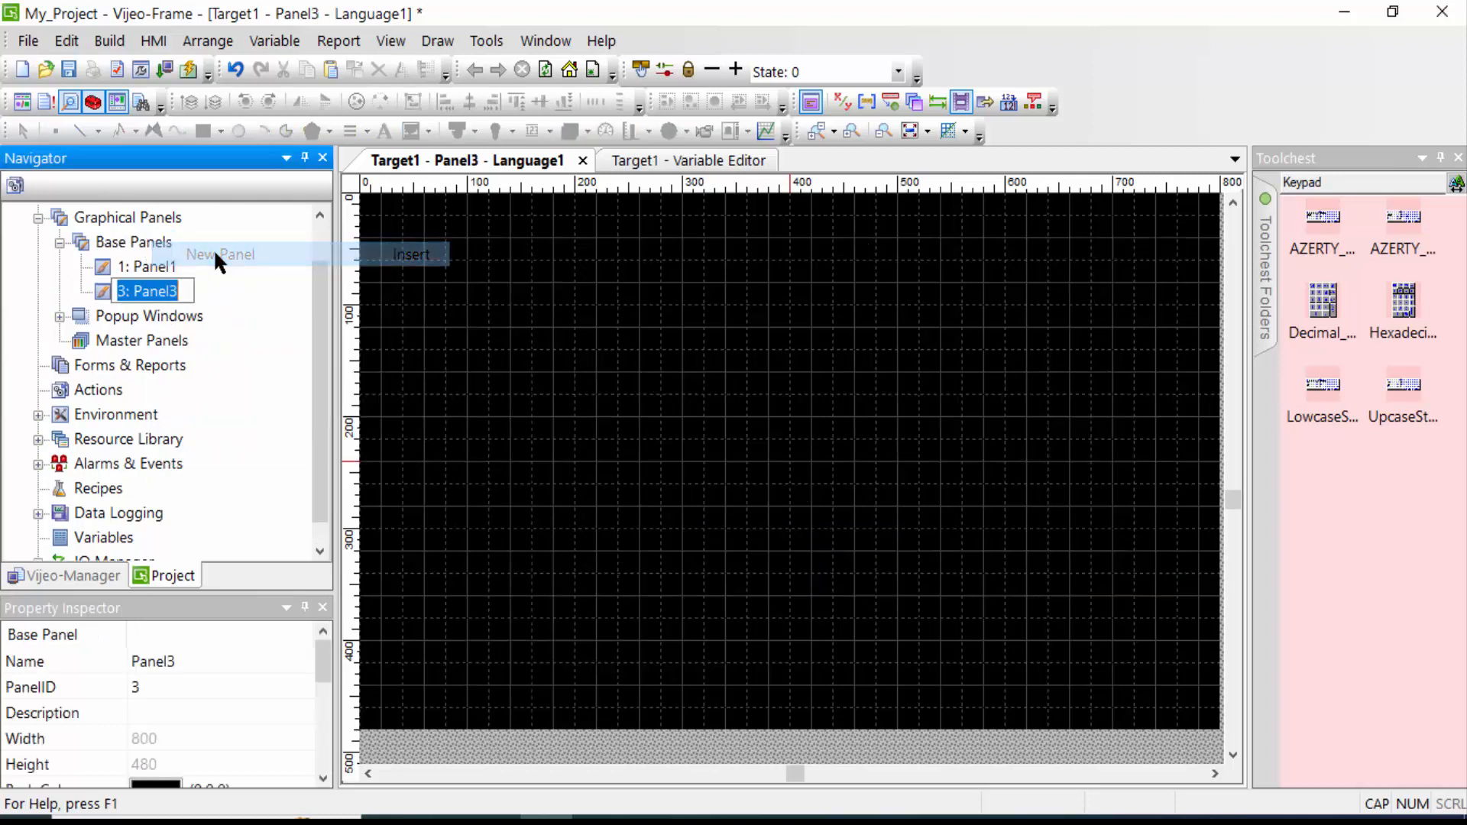
pyautogui.click(184, 292)
pyautogui.press('BackSpace')
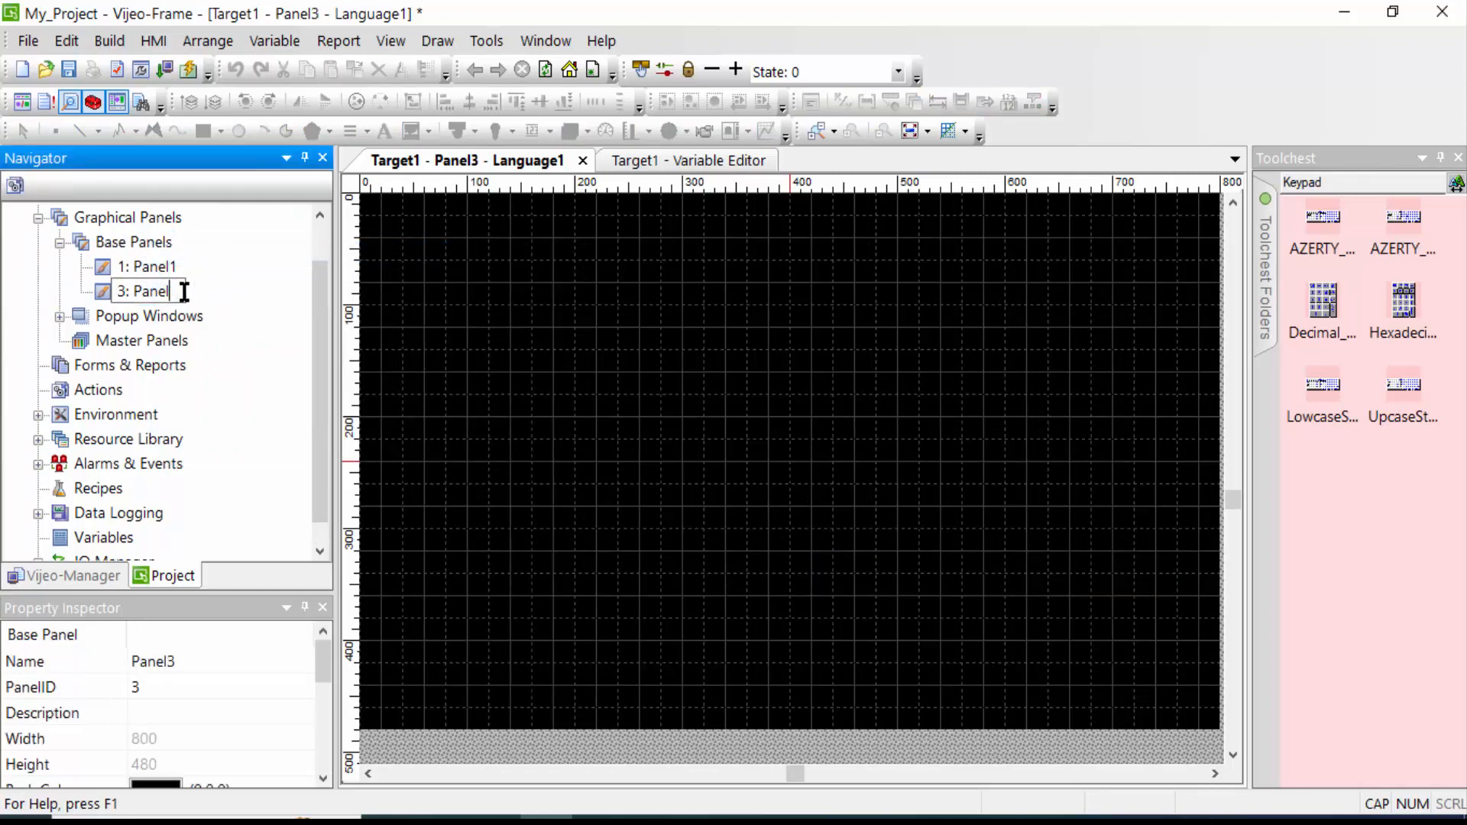
pyautogui.write('2')
pyautogui.press('Return')
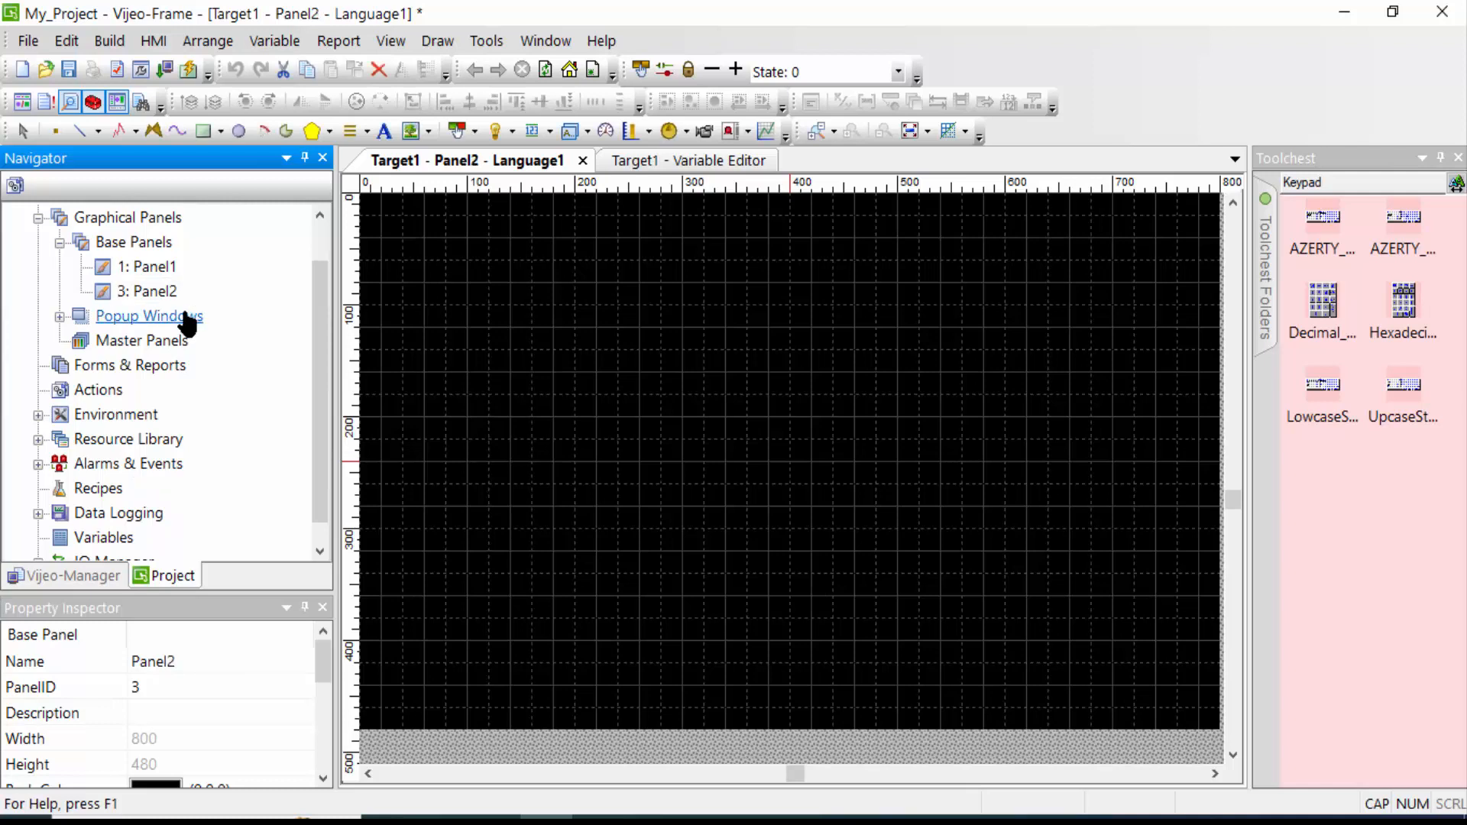
pyautogui.click(169, 300)
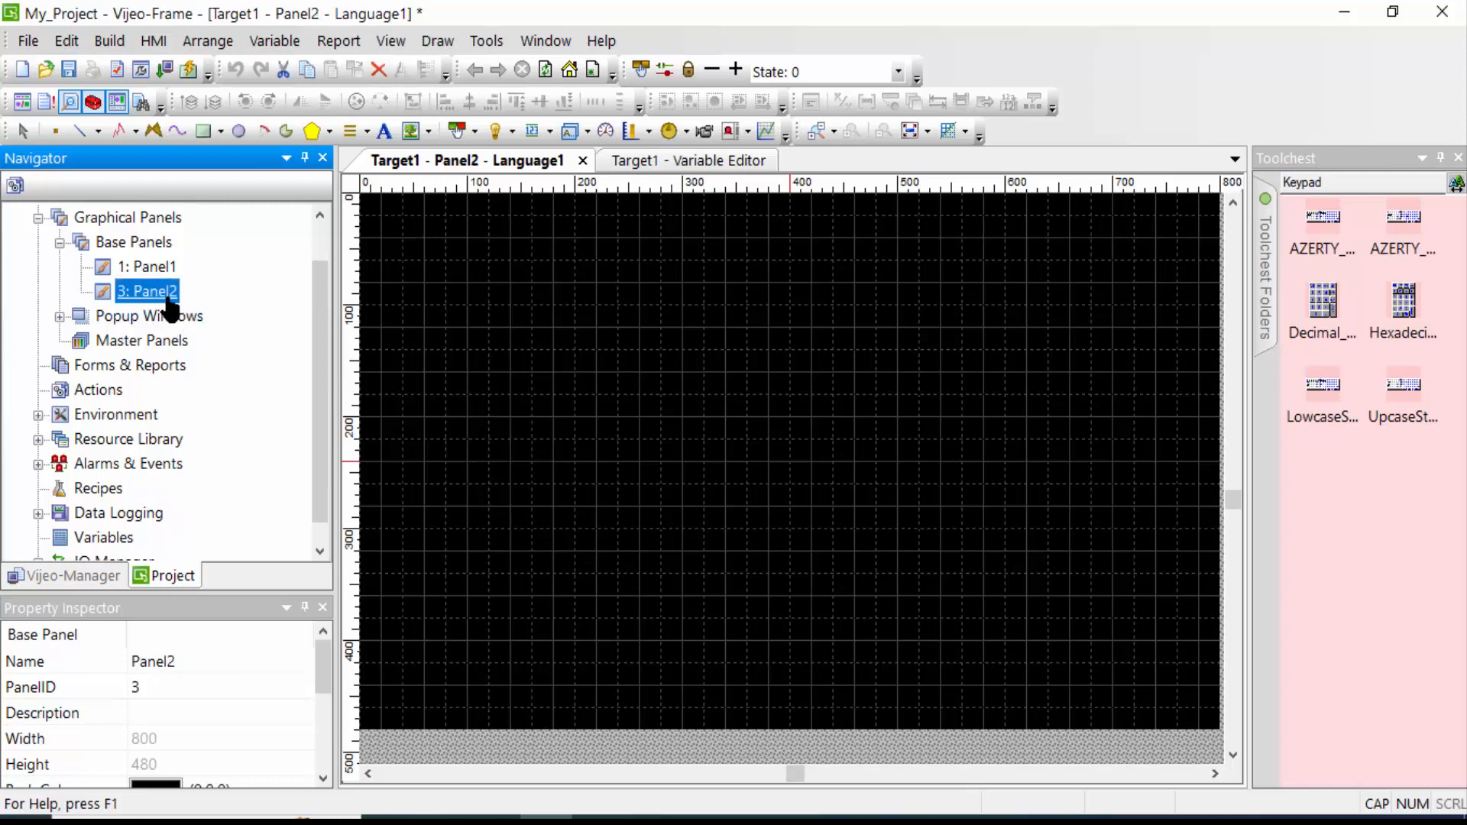
pyautogui.click(166, 297)
pyautogui.click(195, 296)
pyautogui.click(155, 287)
pyautogui.click(157, 294)
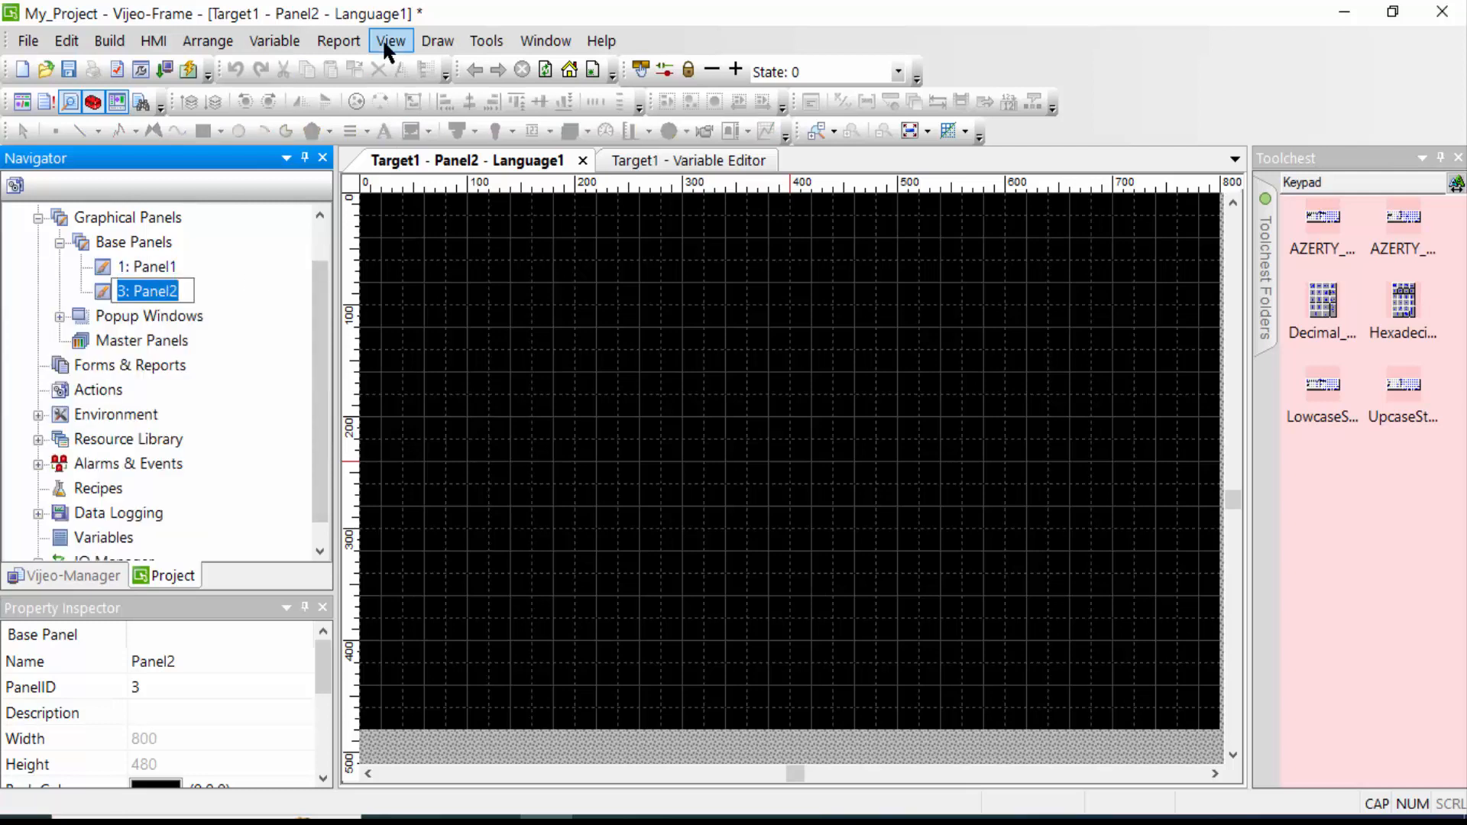
pyautogui.click(437, 42)
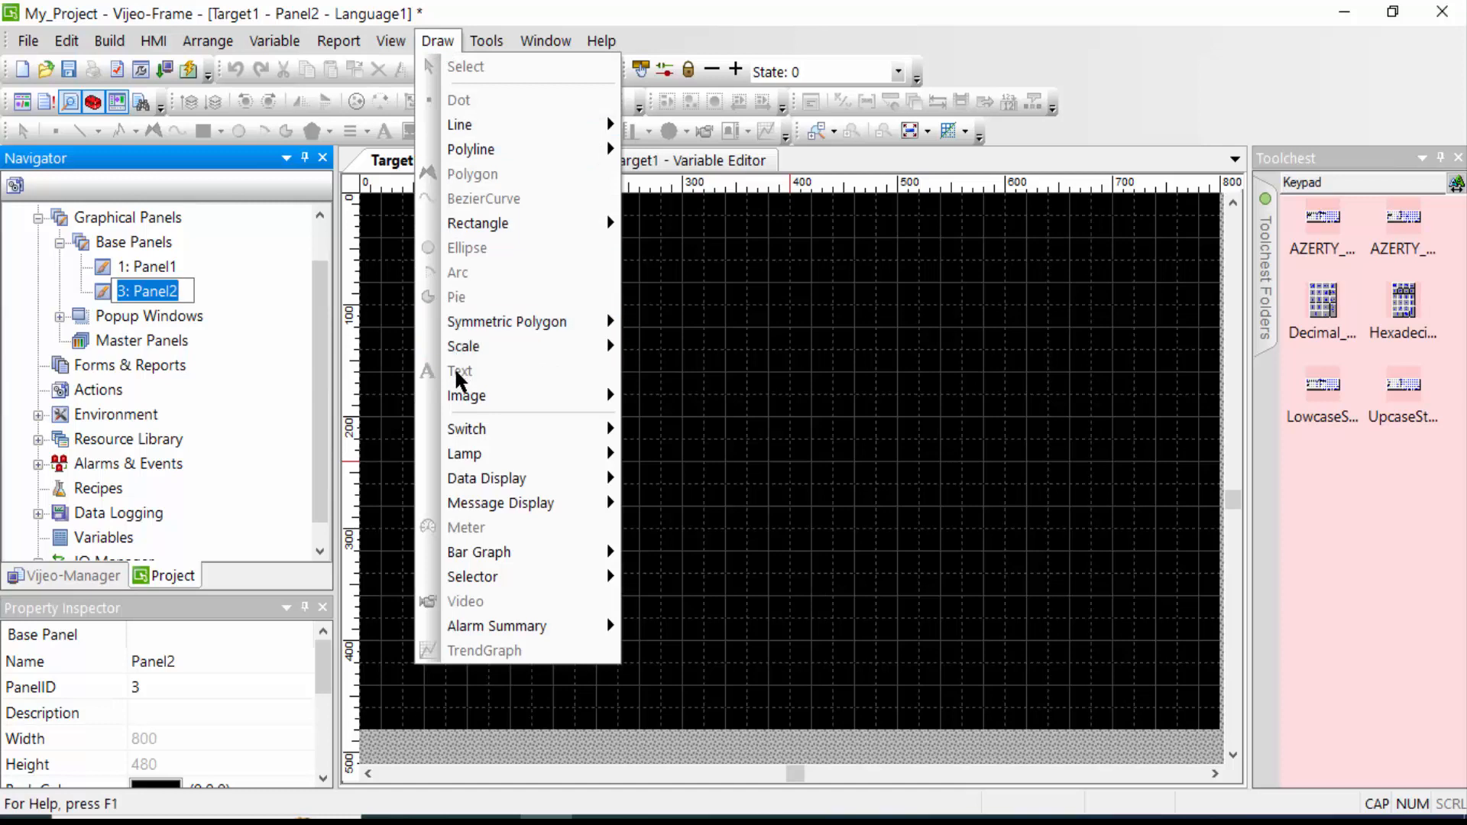
pyautogui.click(664, 382)
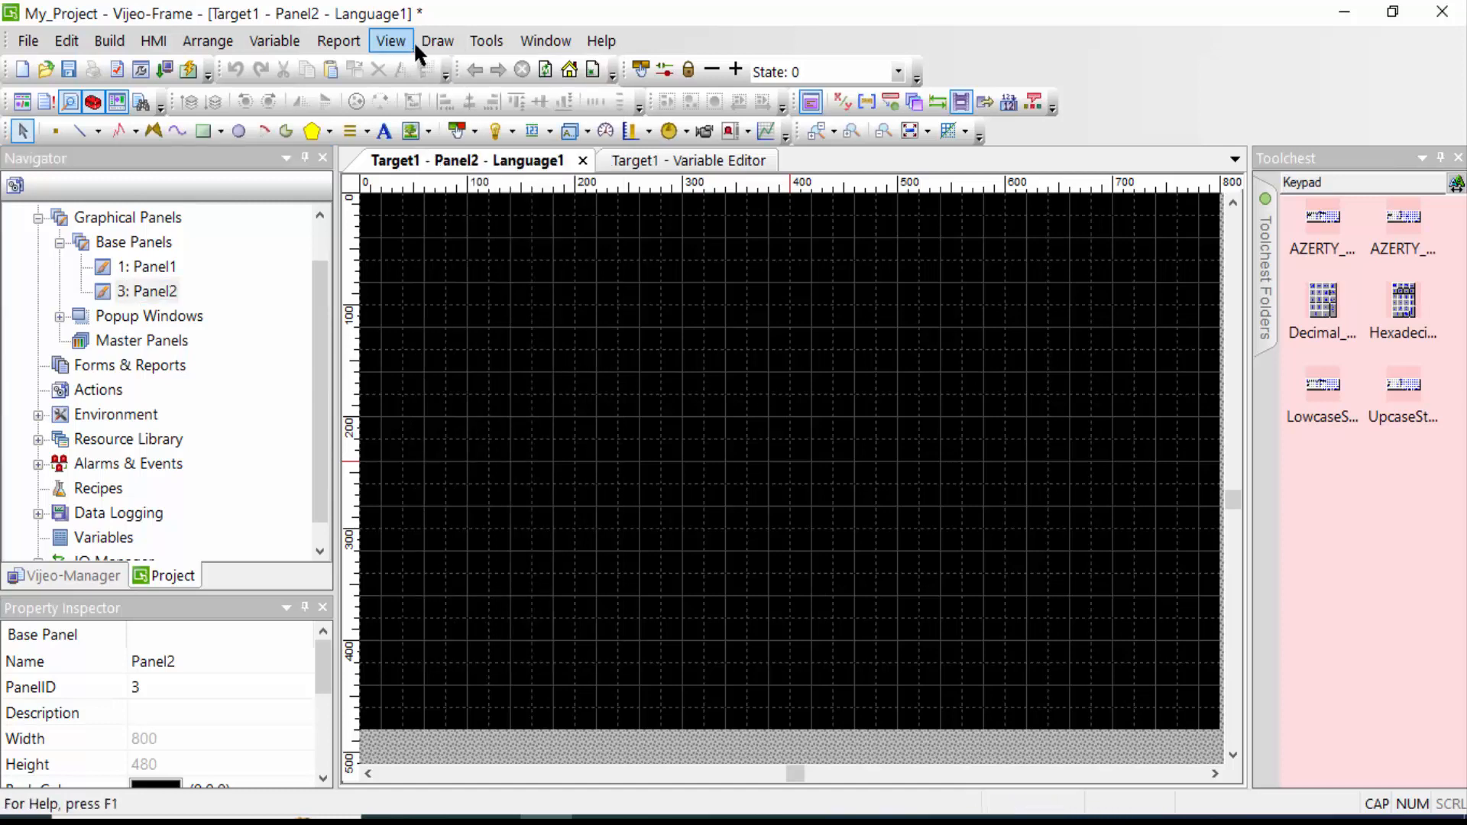
# Add a SCREEN-2 text title about 320 by 60 near the top of Panel2 in the Vijeo Modern 28x50 font.
pyautogui.click(434, 41)
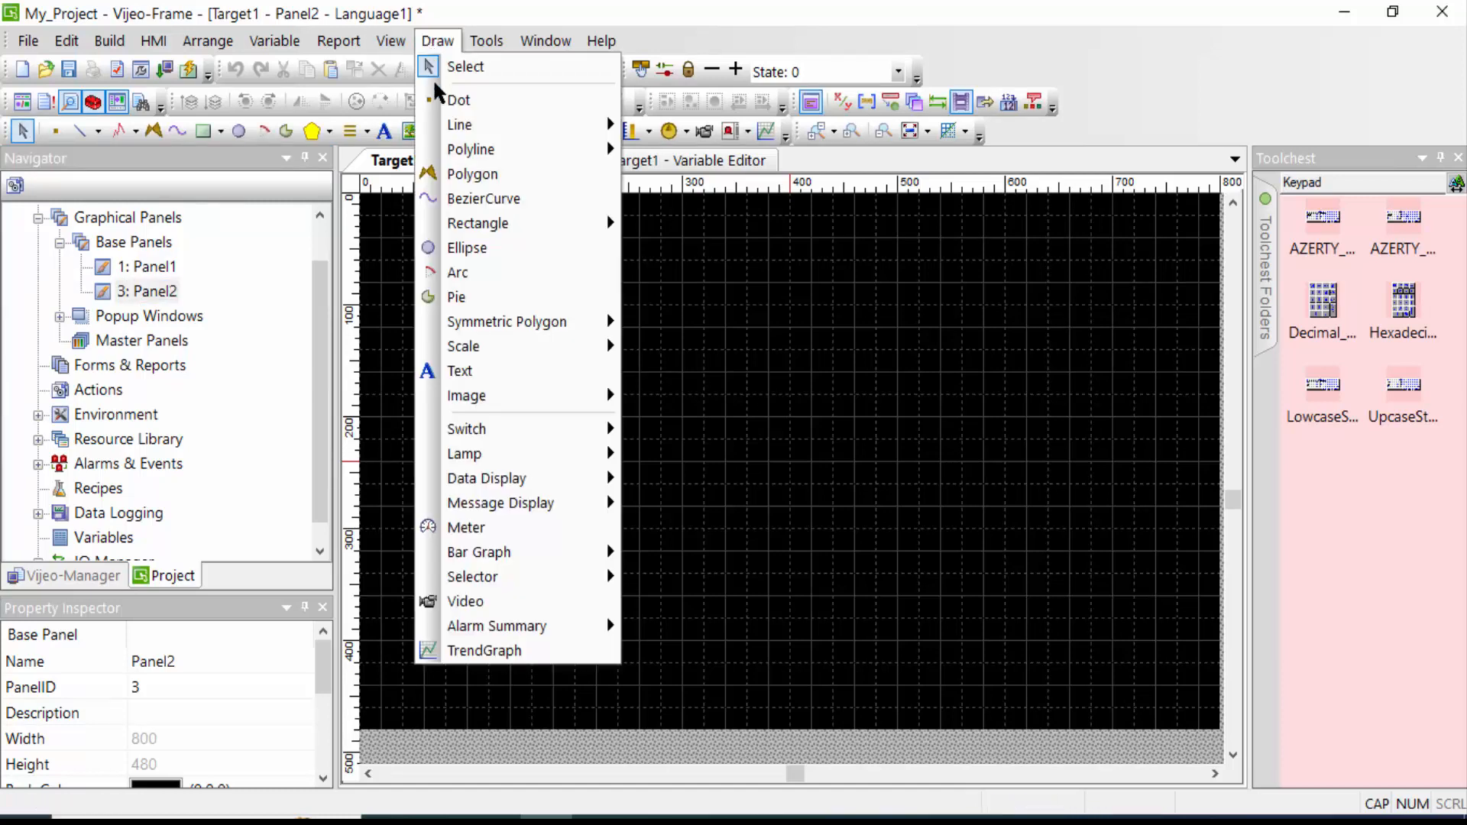
pyautogui.click(458, 371)
pyautogui.moveTo(636, 237); pyautogui.dragTo(979, 301)
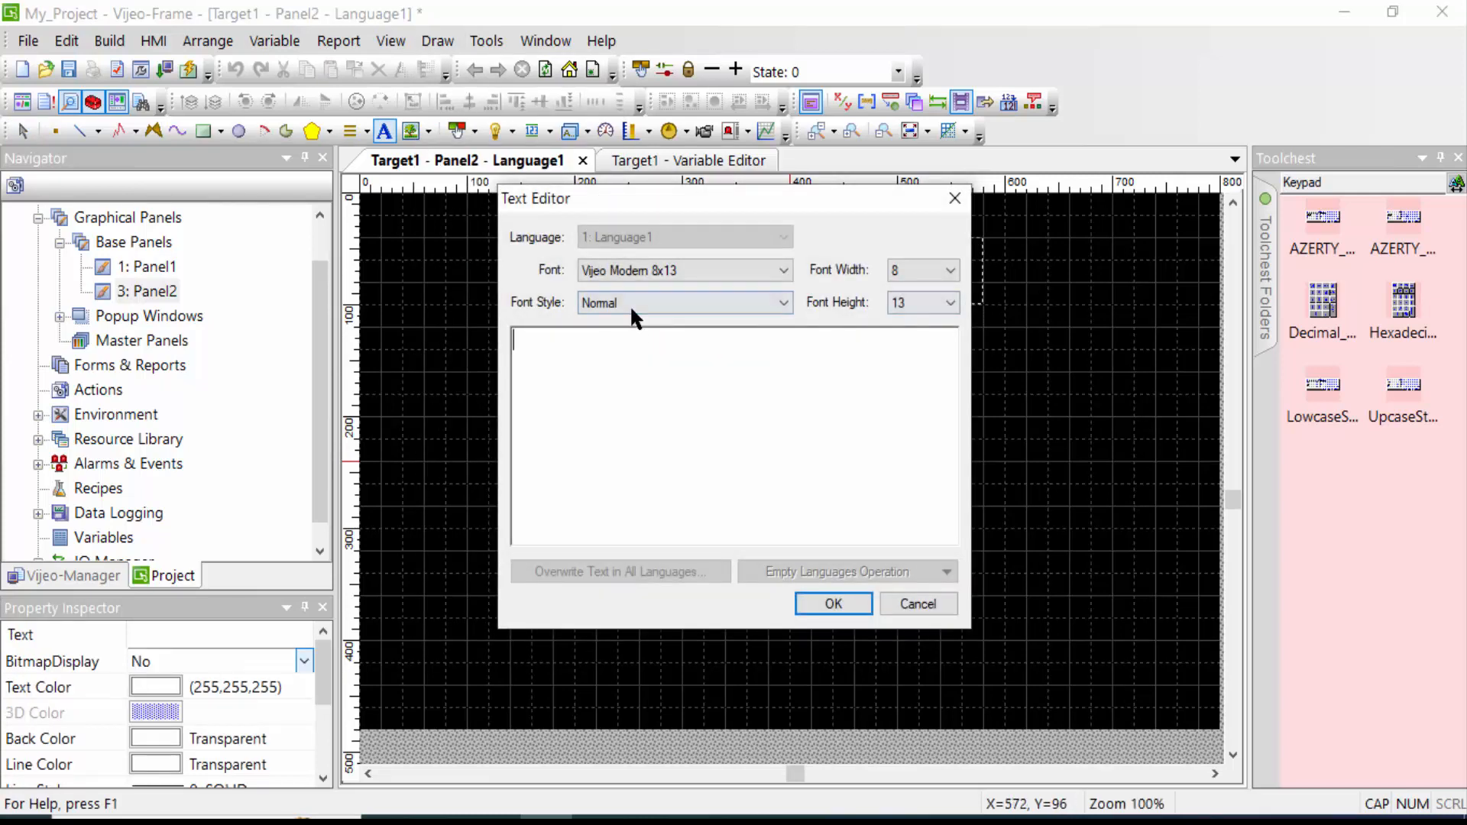
pyautogui.write('SCREEN-2')
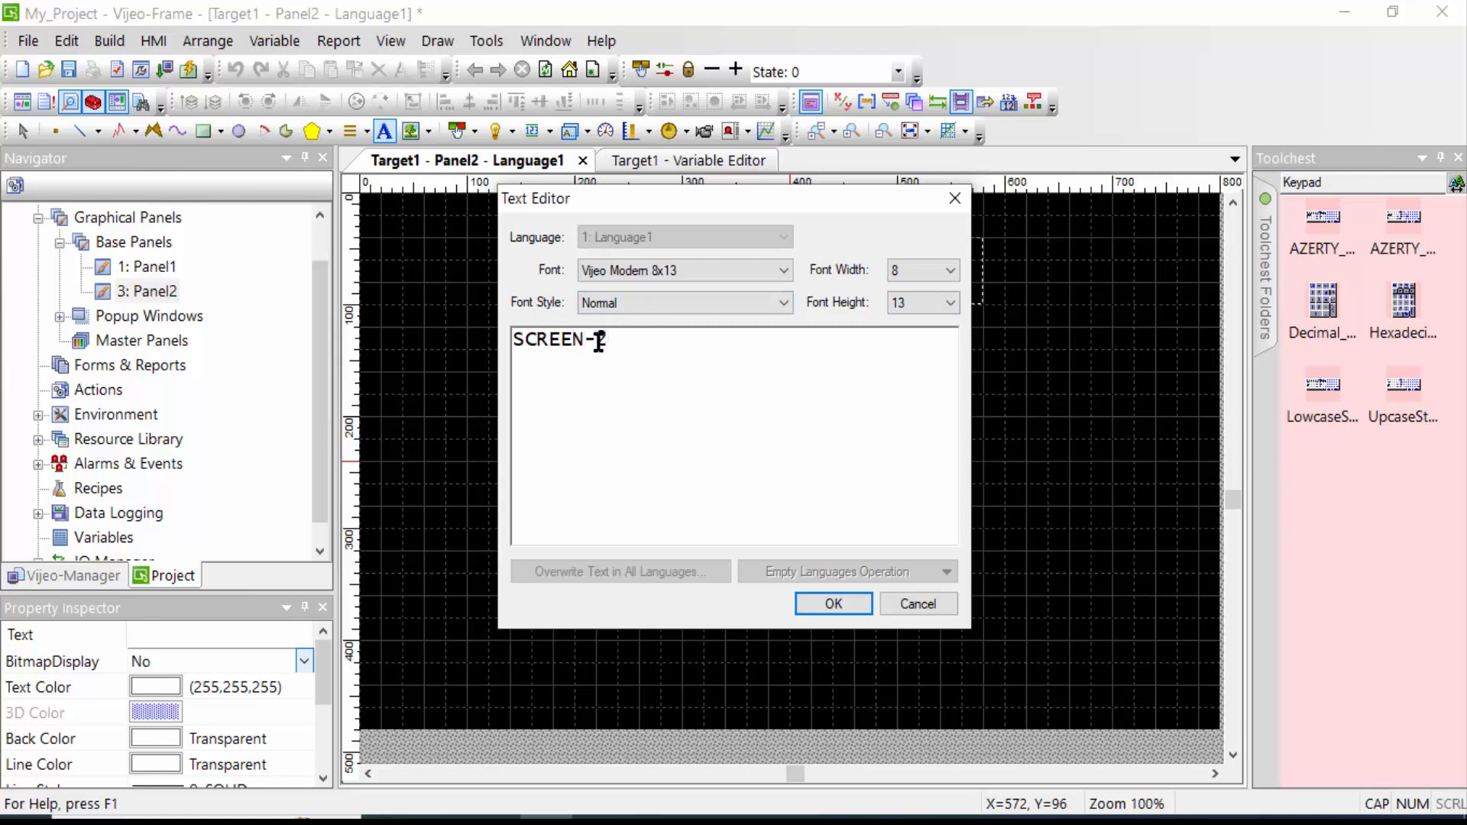
pyautogui.click(639, 267)
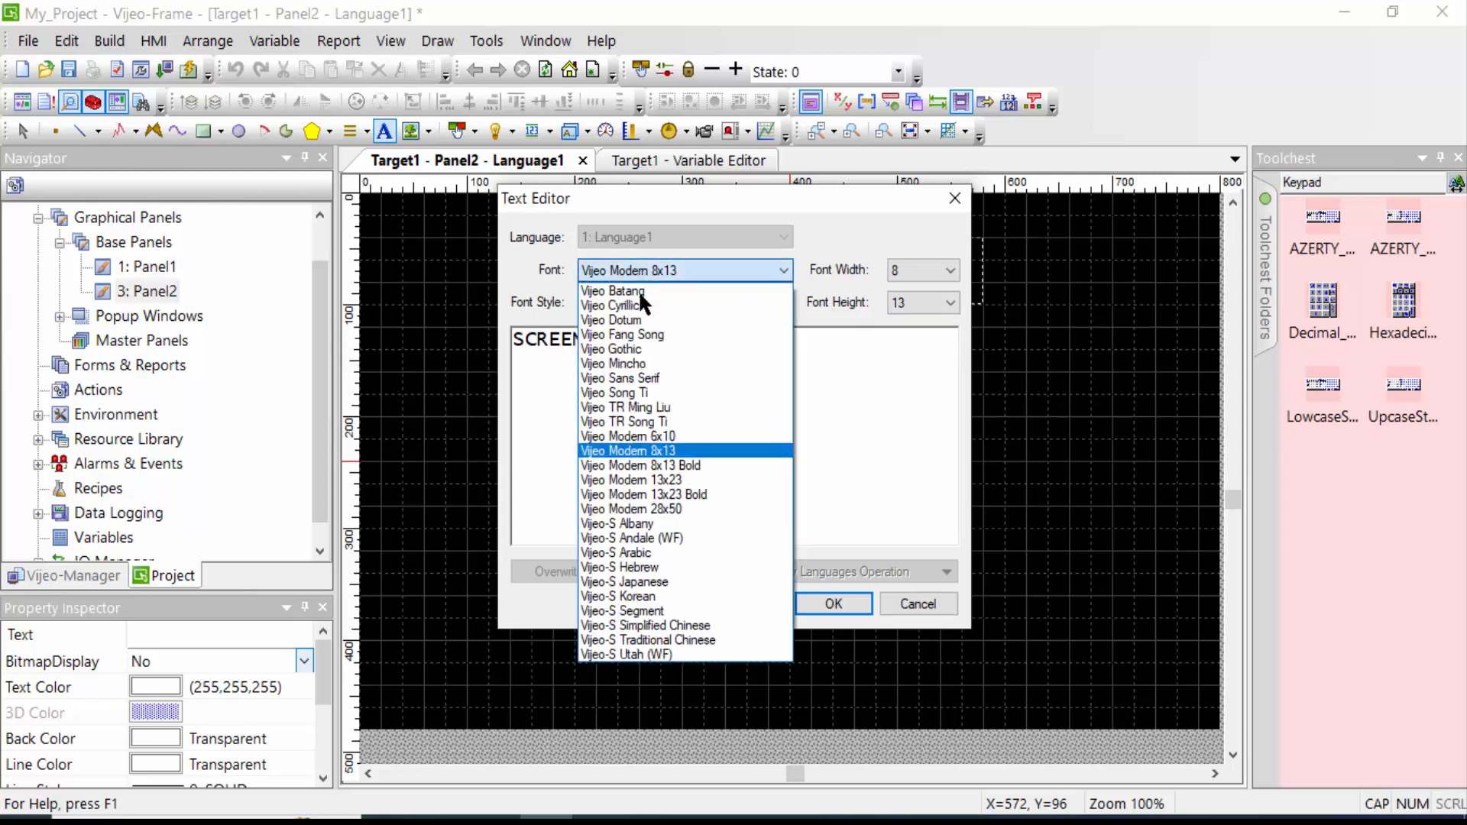
pyautogui.click(658, 507)
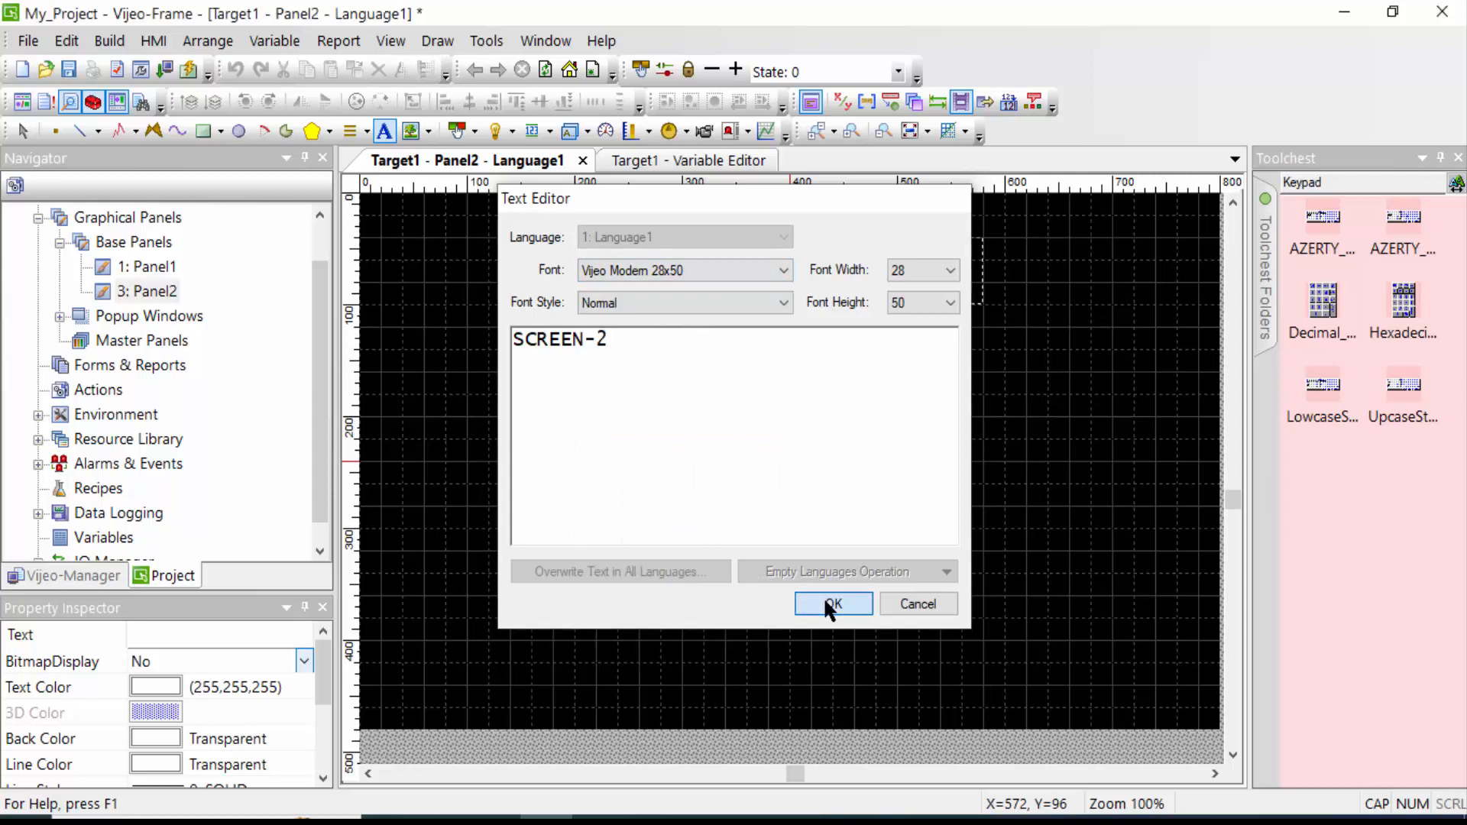
pyautogui.click(824, 598)
pyautogui.rightClick(809, 472)
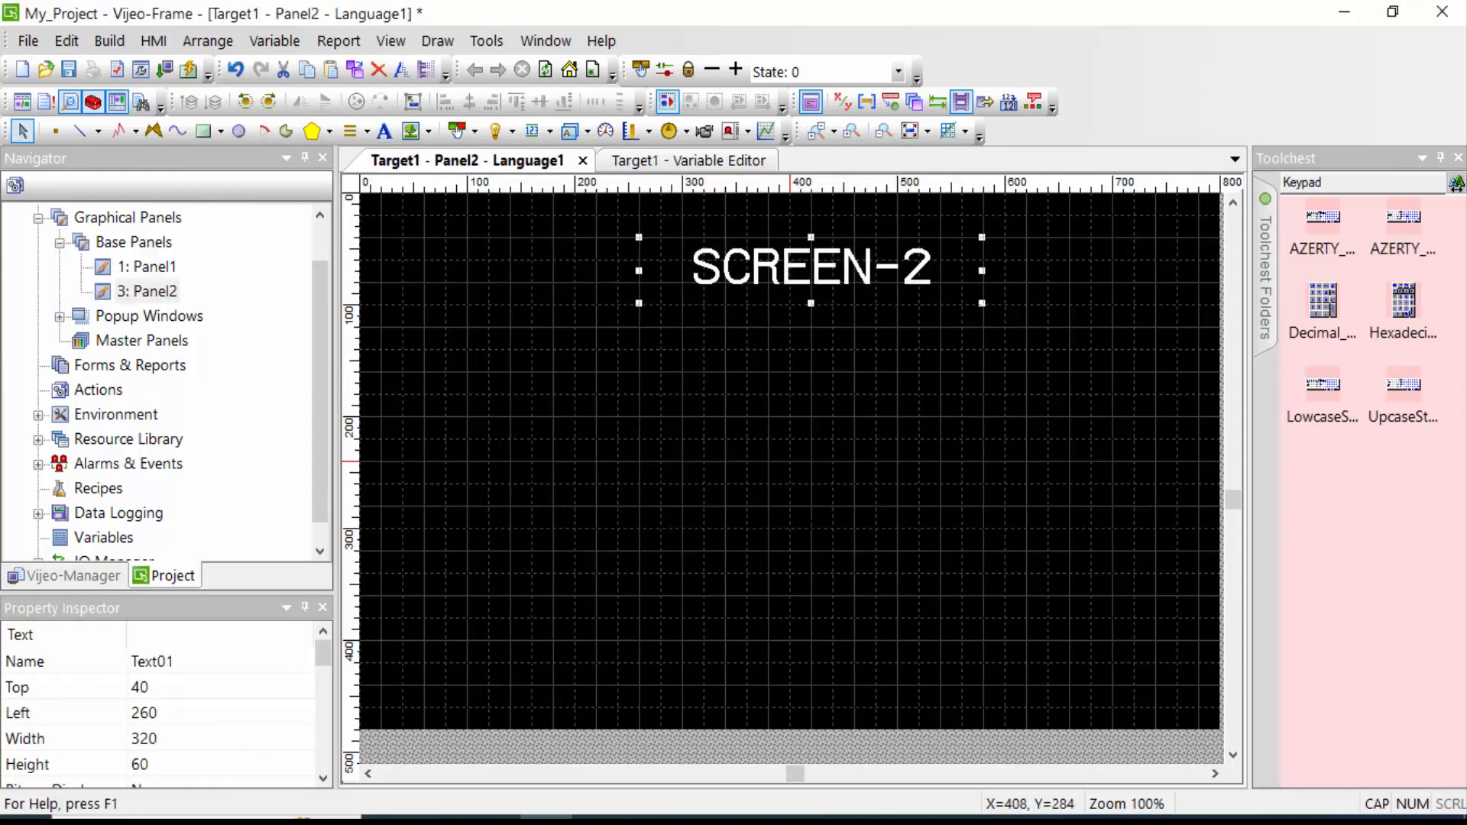
pyautogui.click(802, 489)
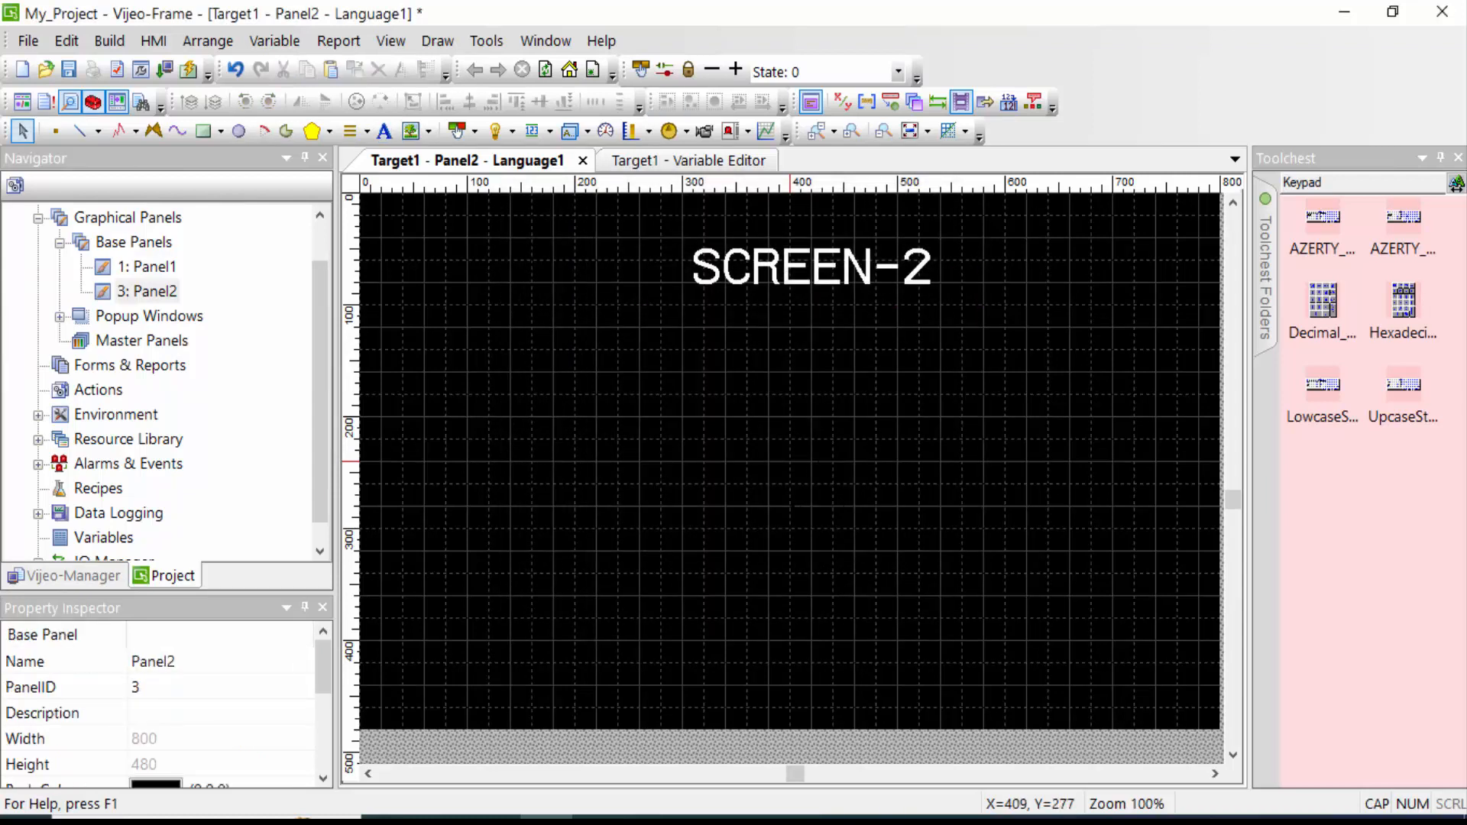
# Open the settings of Panel1's green SCREEN-2 switch and set its touch operation to Panel.
pyautogui.doubleClick(145, 266)
pyautogui.click(1015, 569)
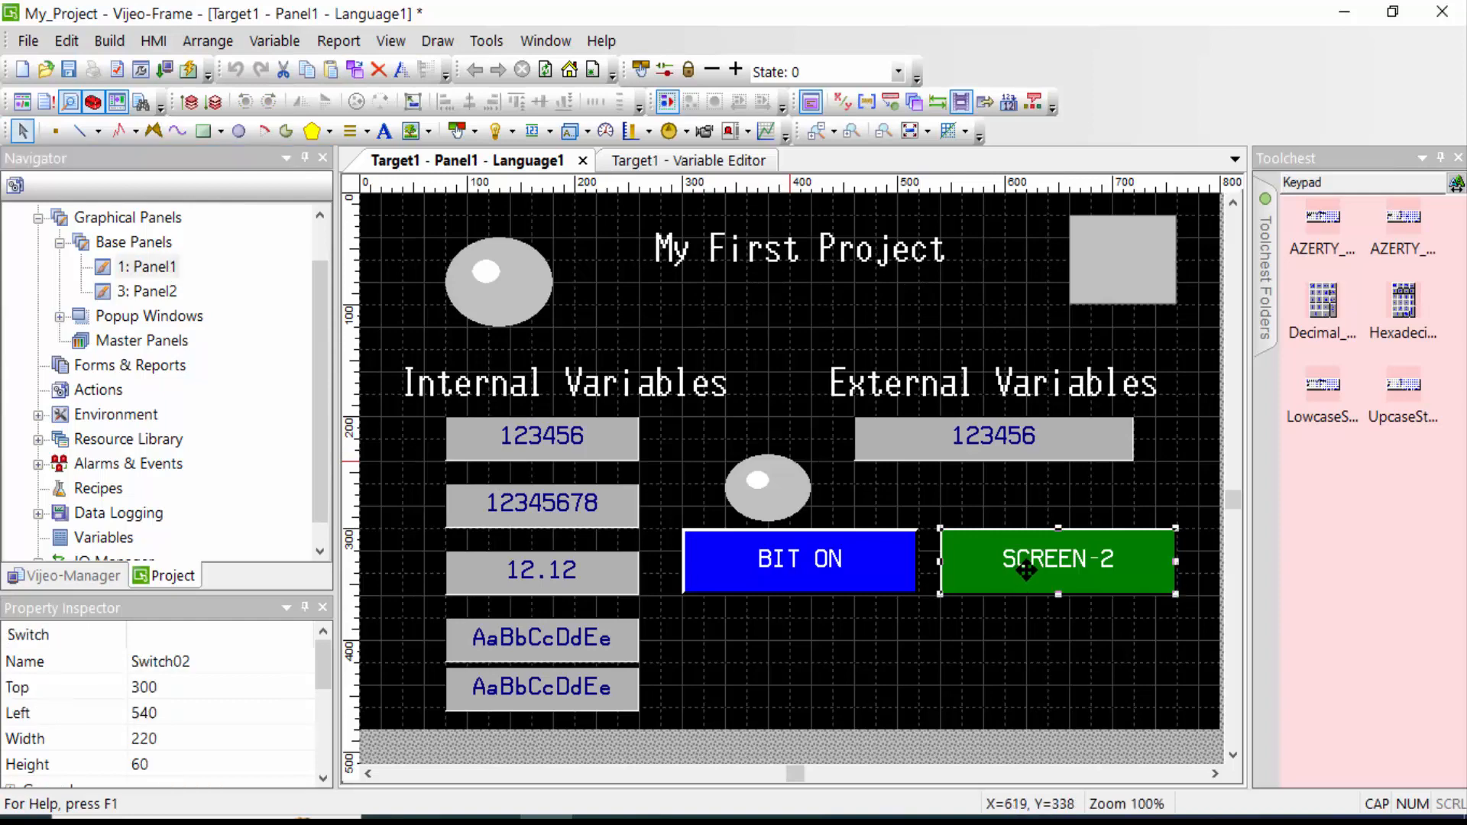
pyautogui.doubleClick(1027, 570)
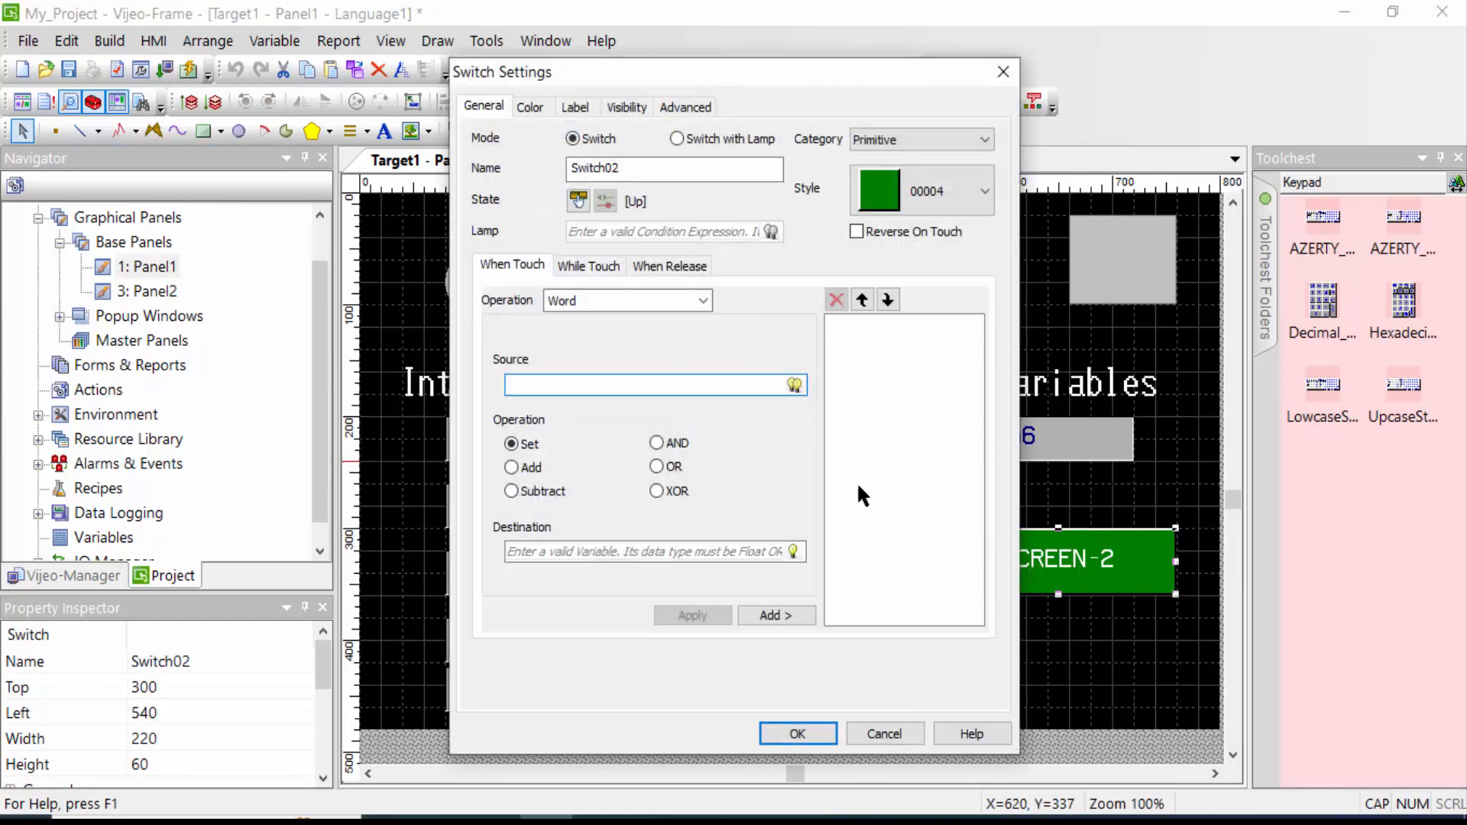
pyautogui.click(626, 300)
pyautogui.click(627, 299)
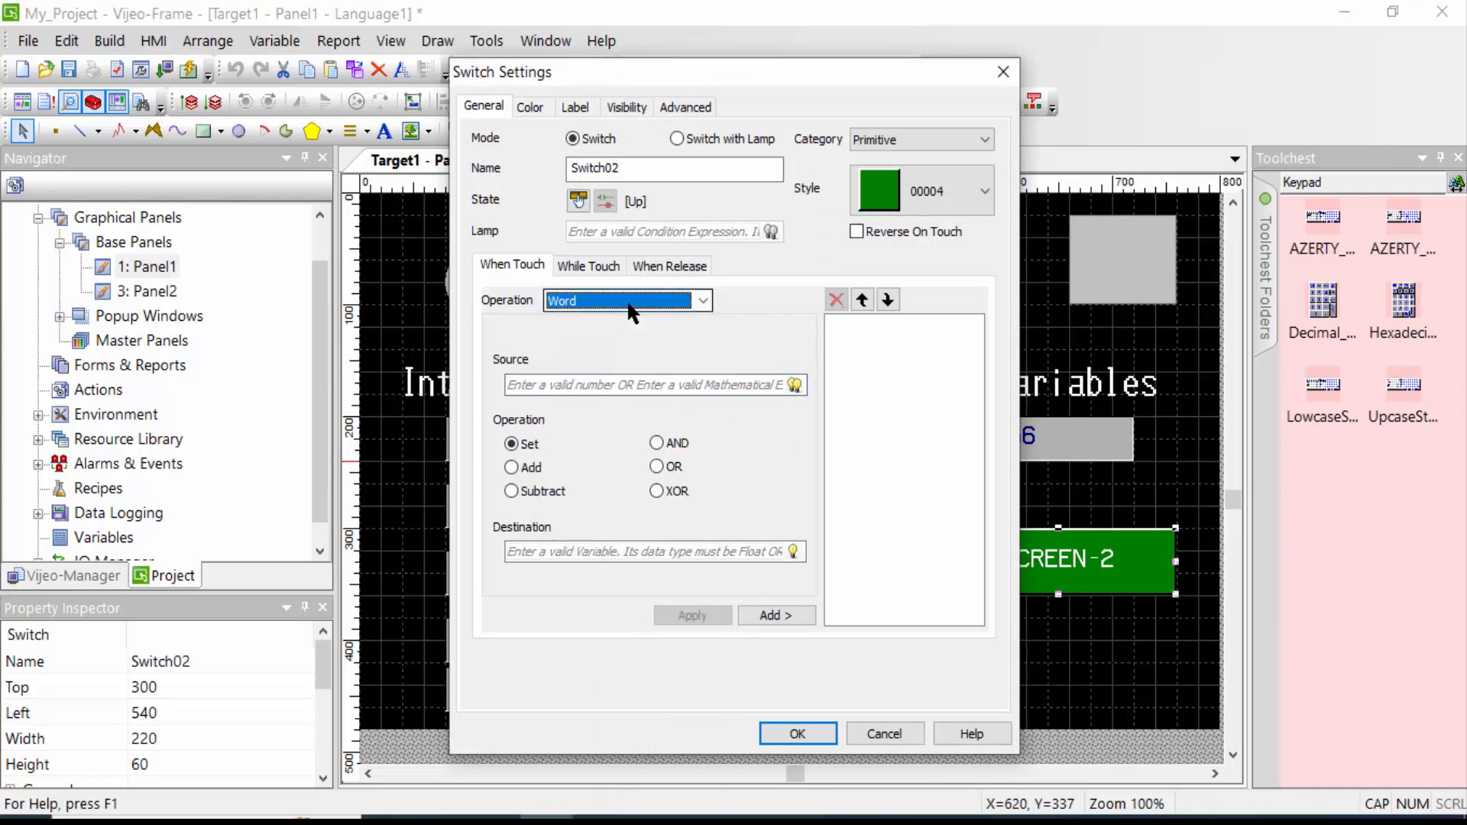
pyautogui.click(628, 304)
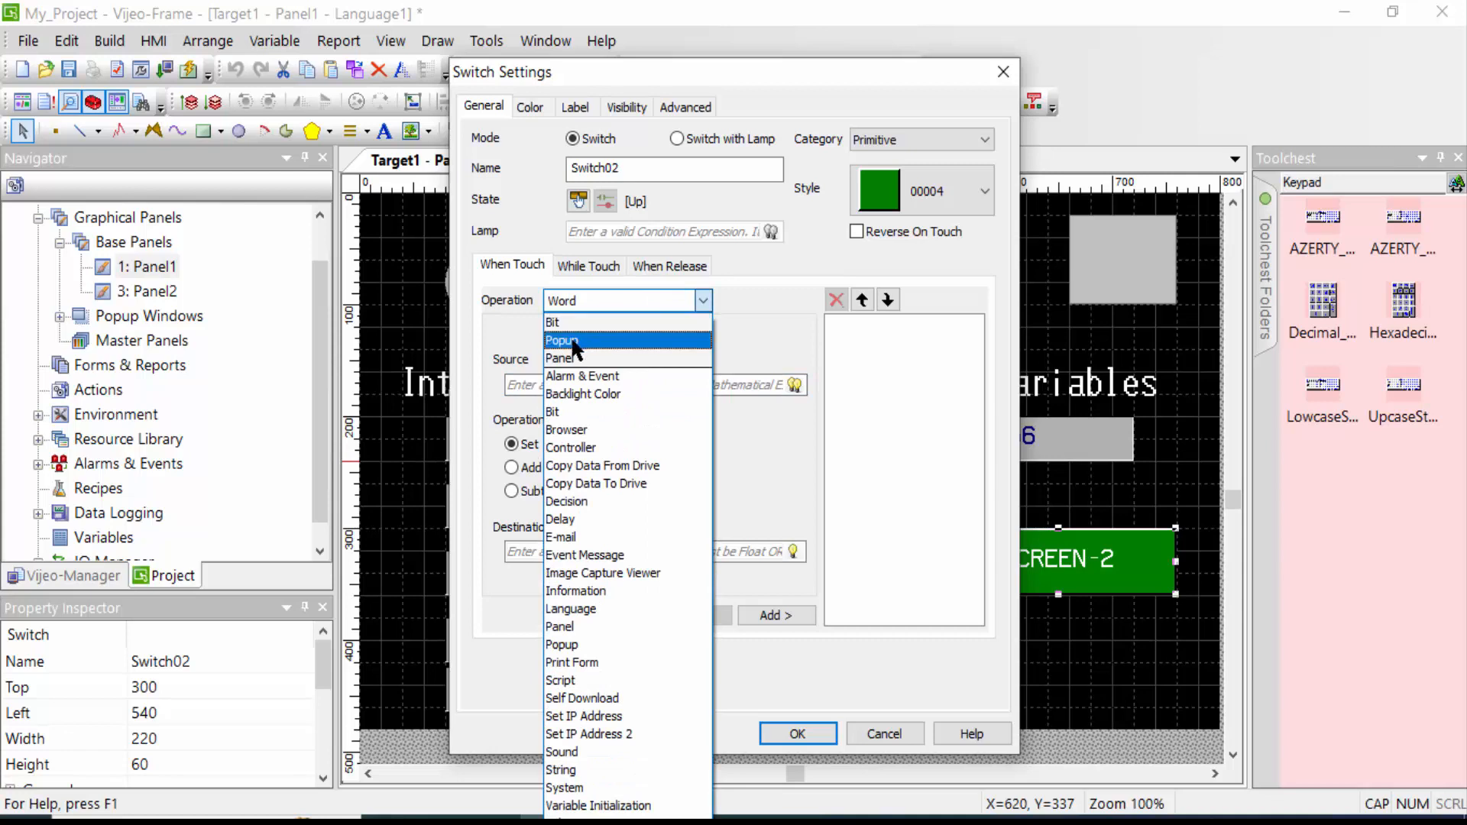
pyautogui.click(572, 358)
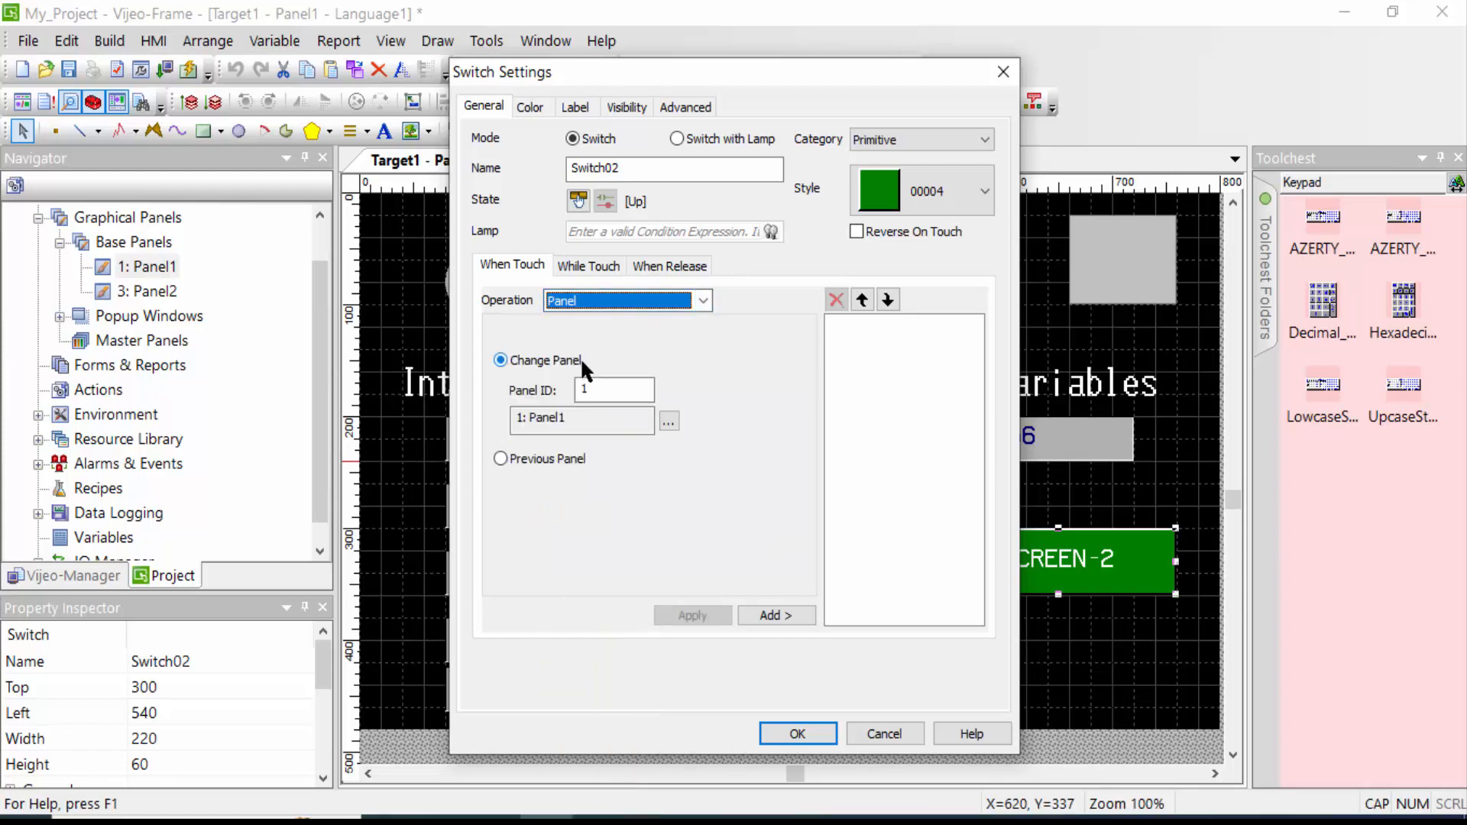
# Choose Panel2 as the switch's Change Panel target, add the action to its touch operations and accept the settings.
pyautogui.click(600, 389)
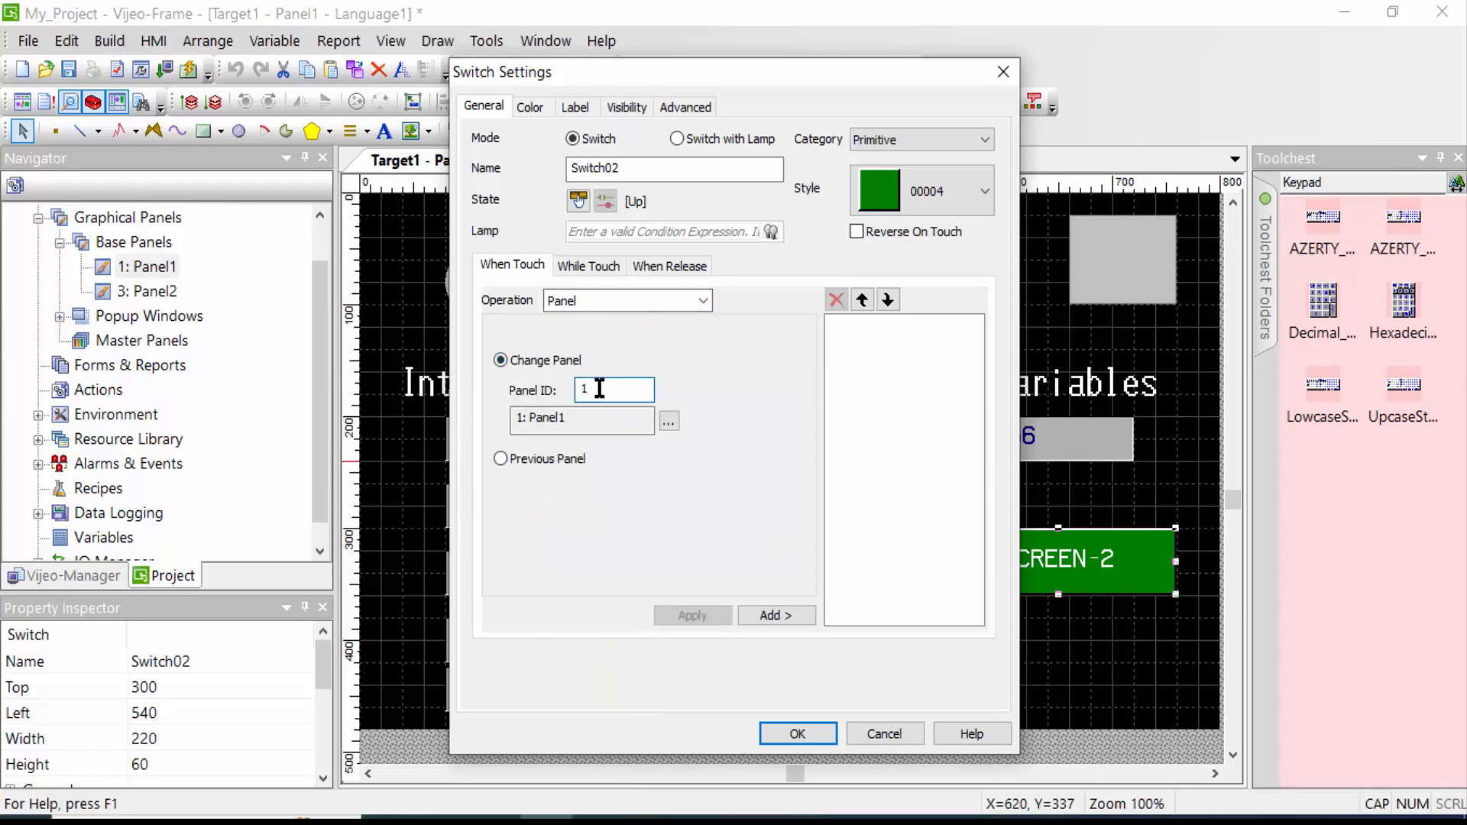
pyautogui.press('BackSpace')
pyautogui.click(637, 389)
pyautogui.click(665, 414)
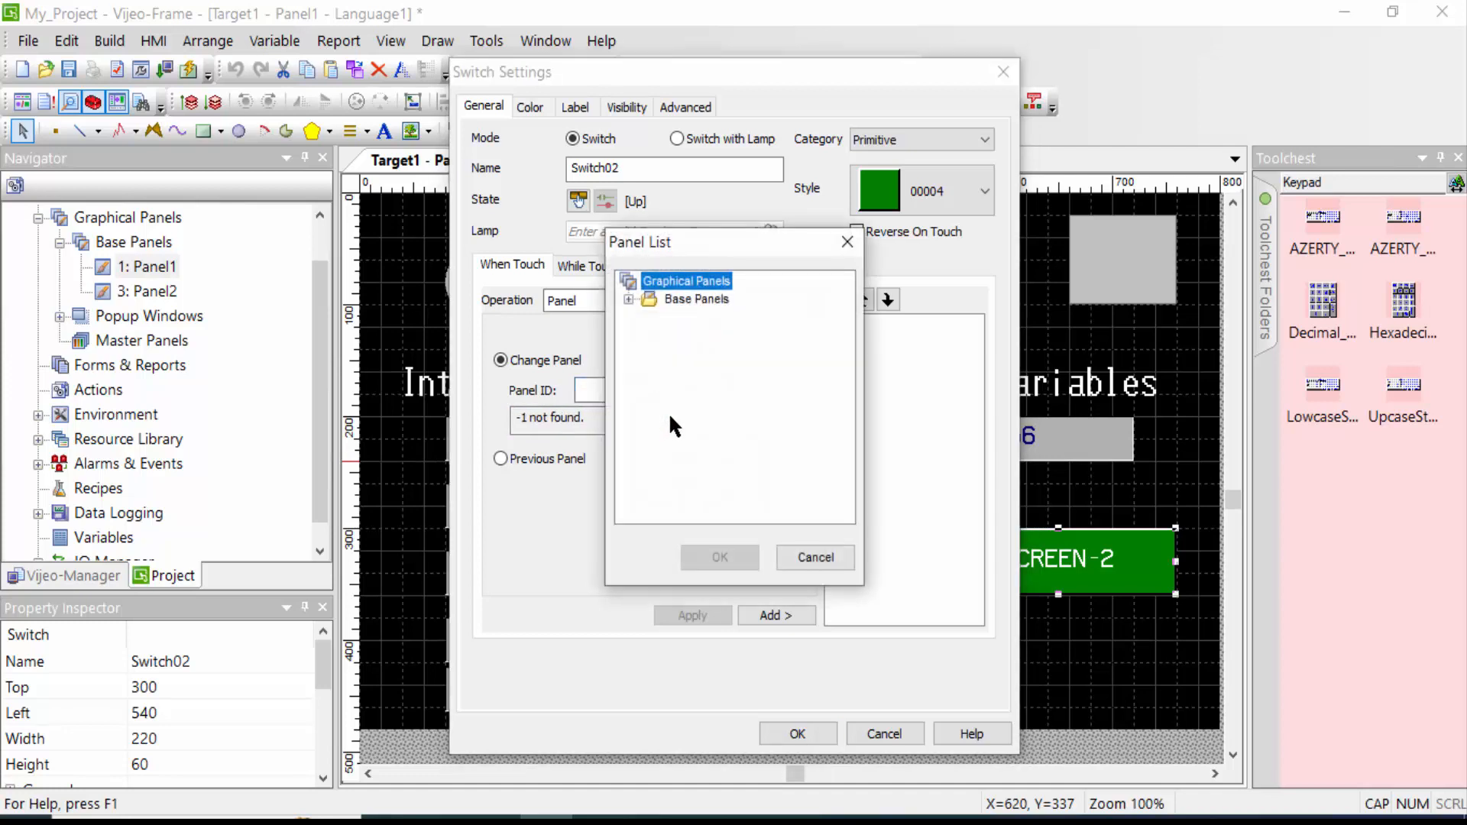
pyautogui.click(627, 299)
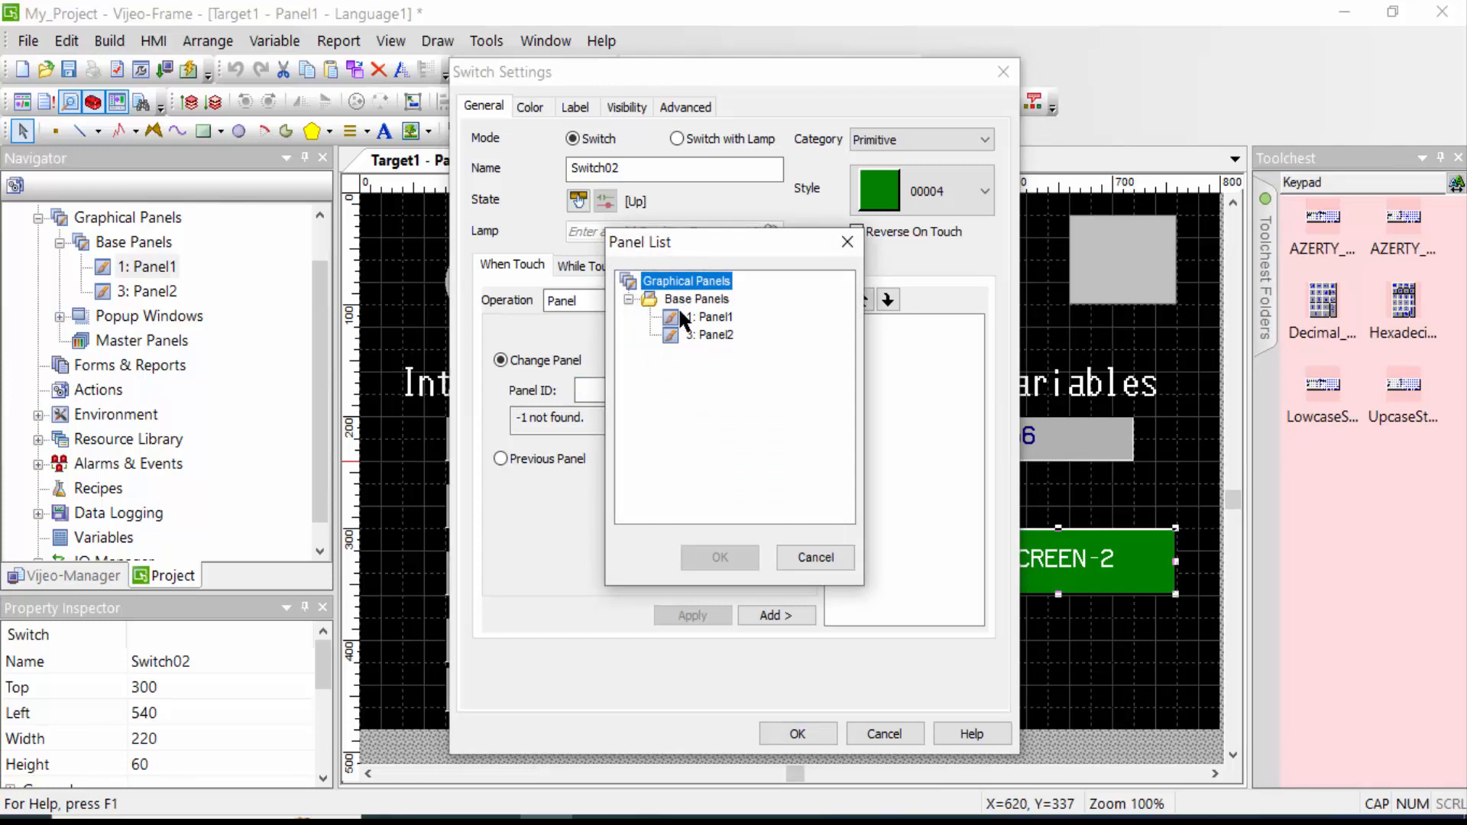
pyautogui.doubleClick(714, 334)
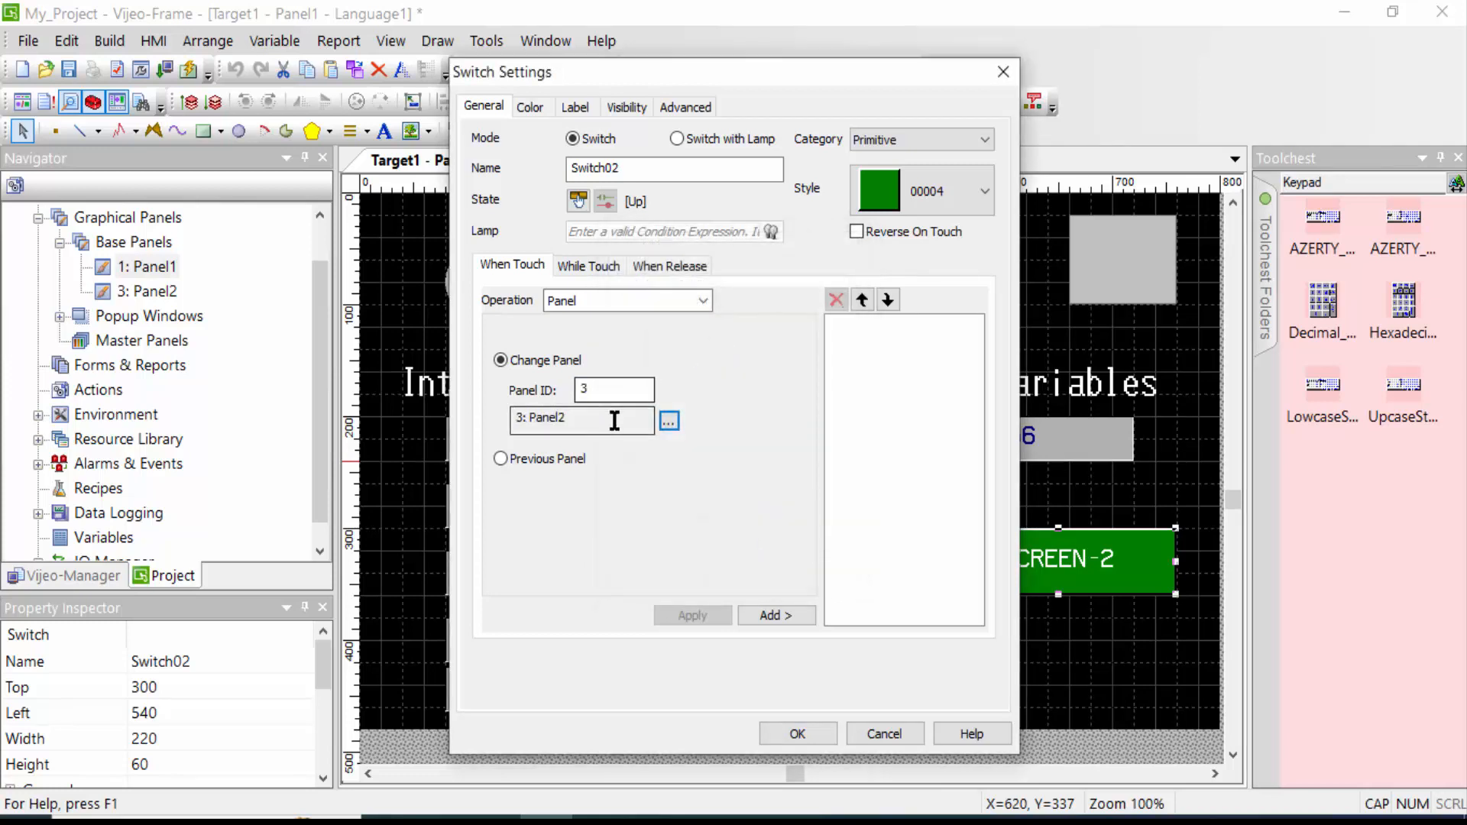
pyautogui.click(774, 618)
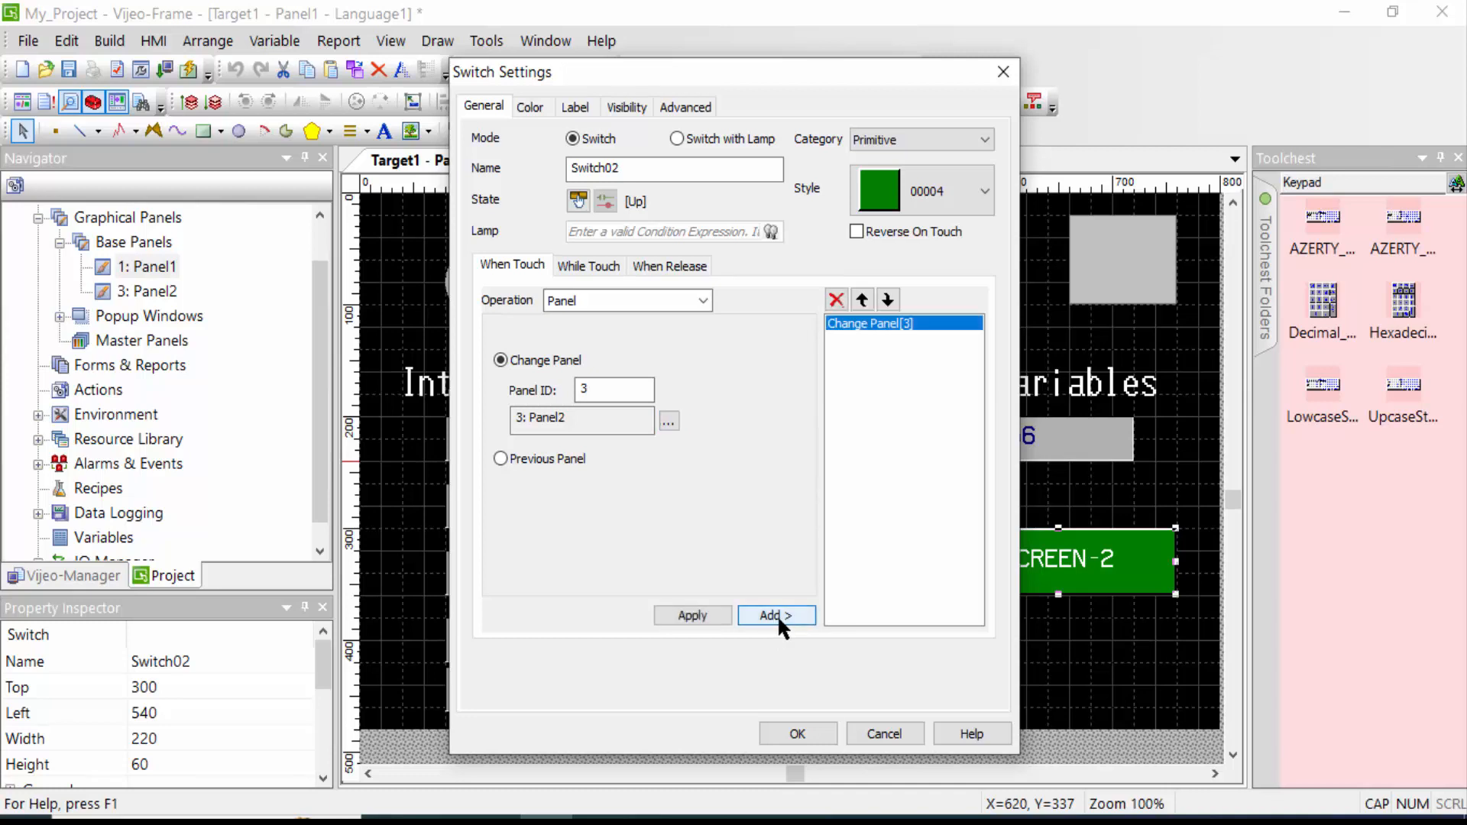
pyautogui.click(795, 731)
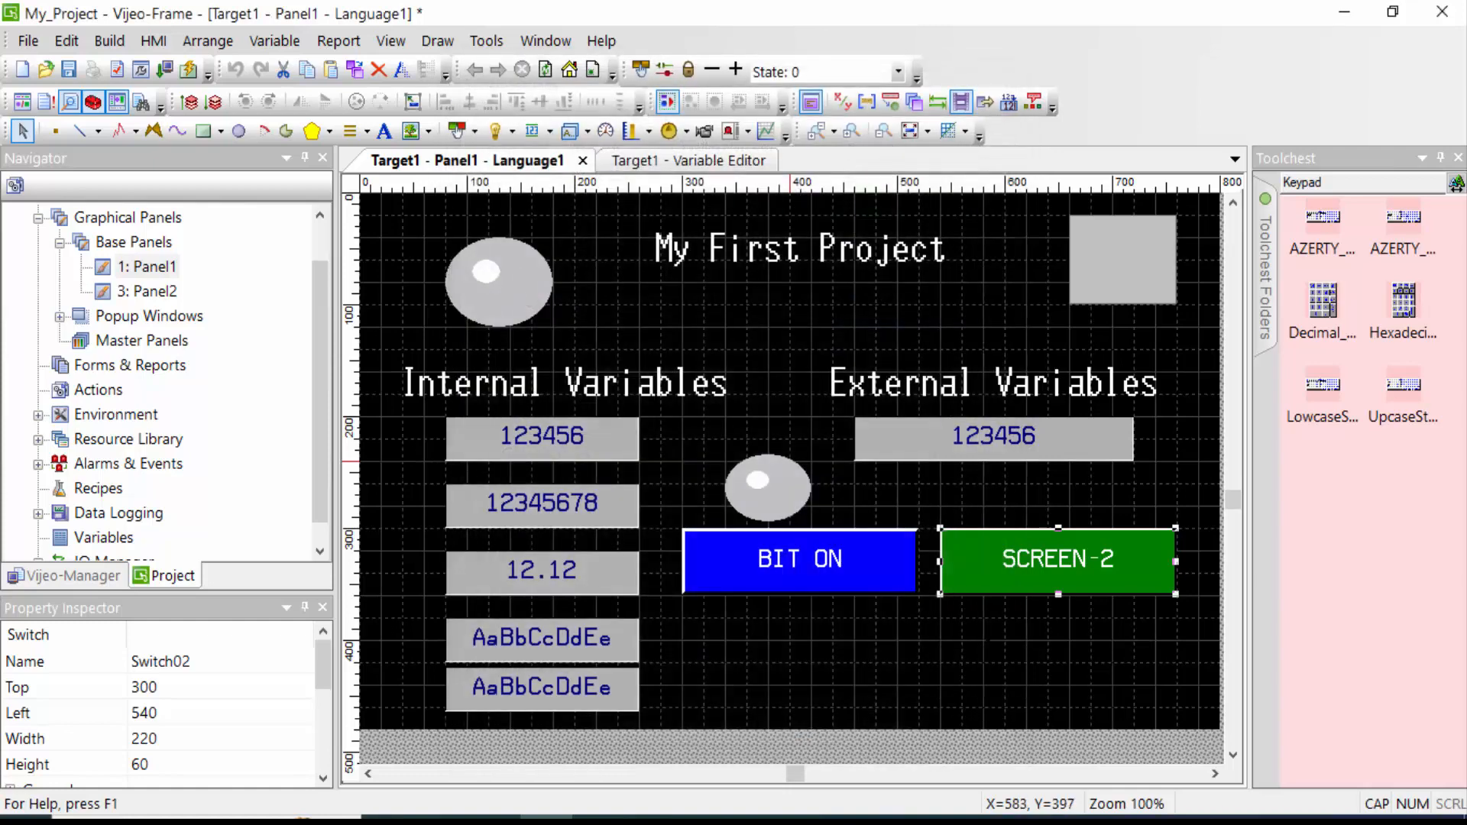
# Copy the SCREEN-2 switch from Panel1 and paste it onto Panel2.
pyautogui.click(988, 638)
pyautogui.click(1034, 566)
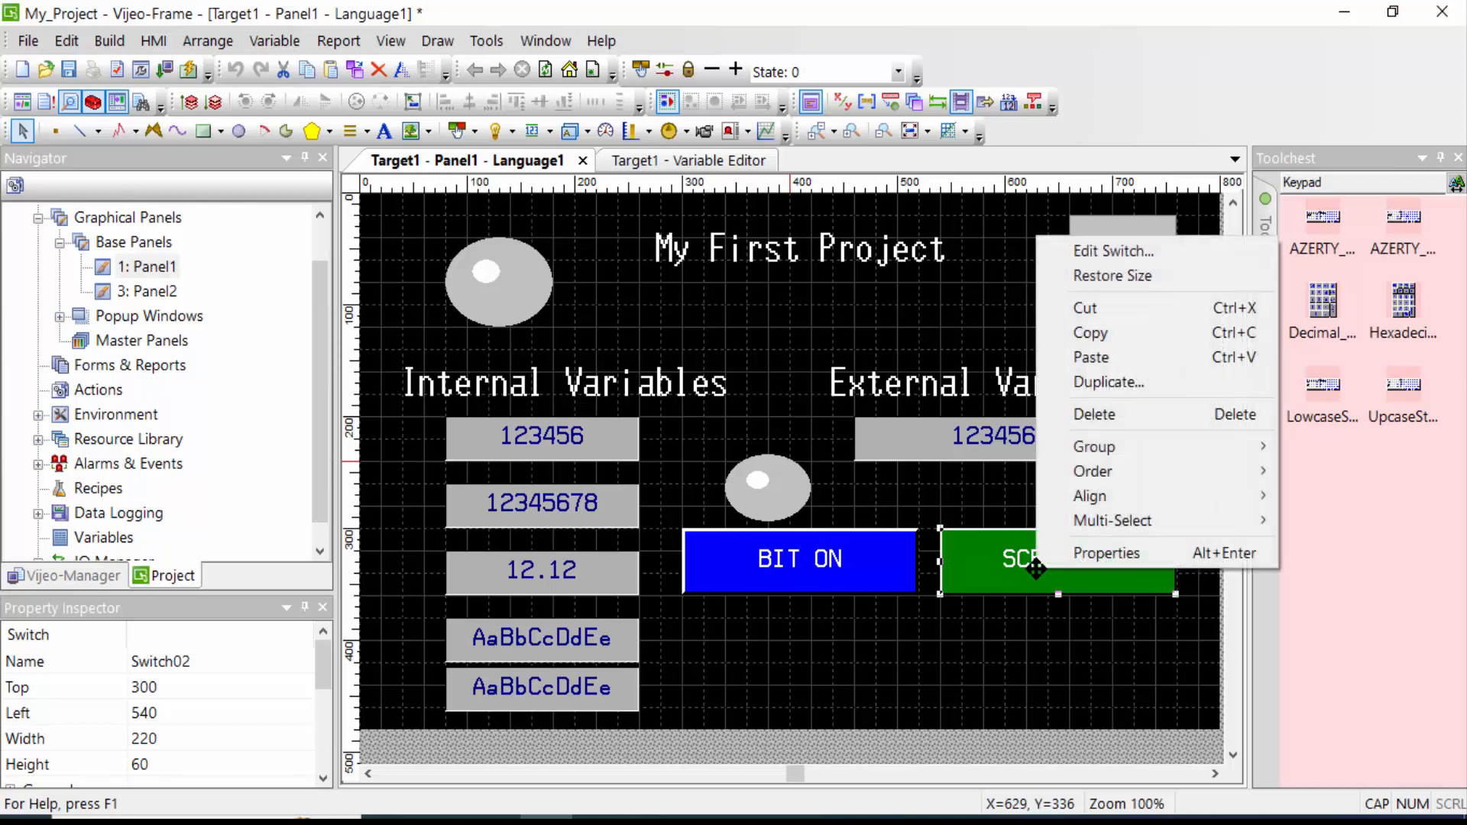
pyautogui.rightClick(1034, 564)
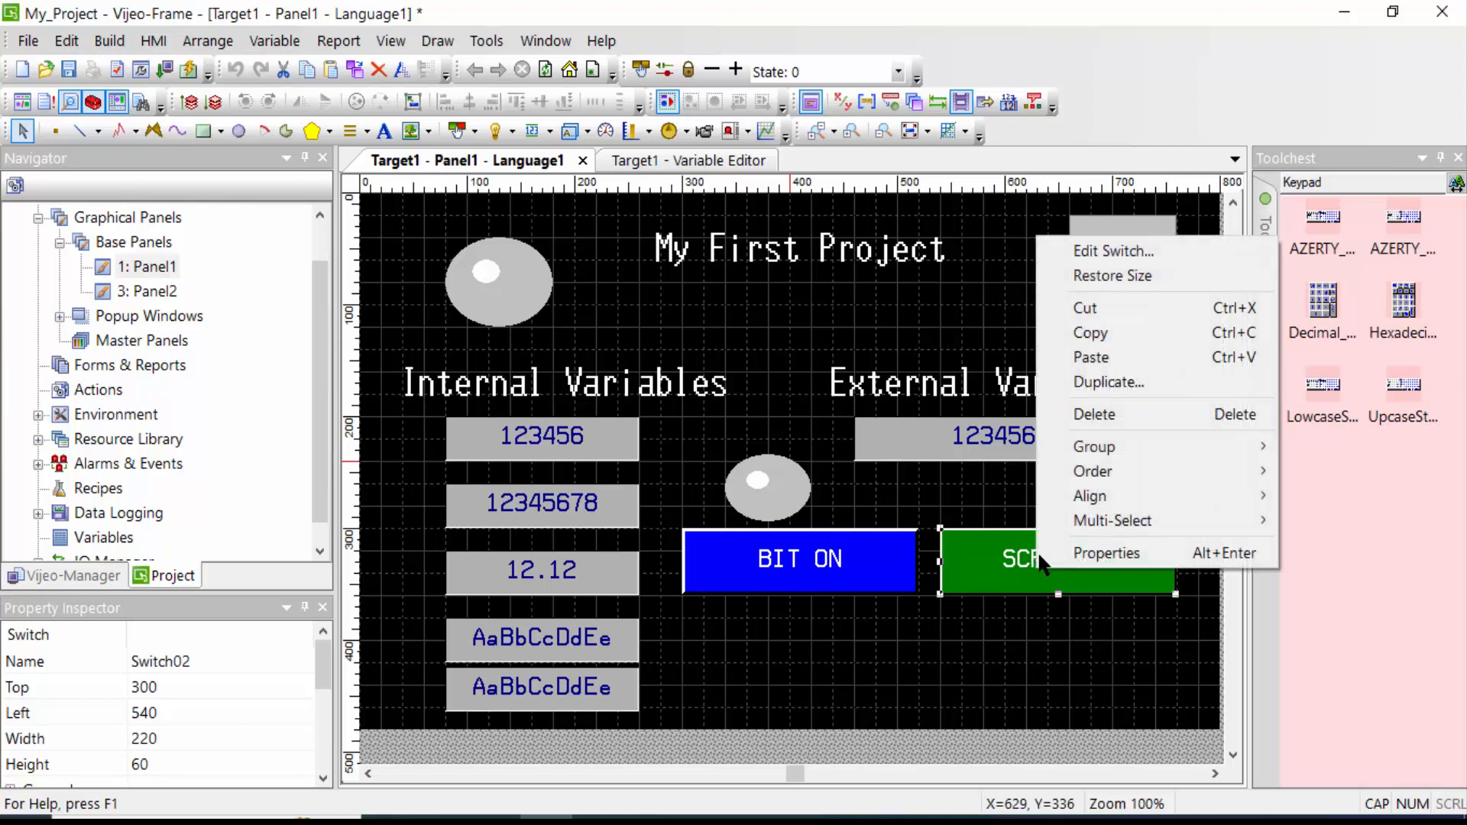
pyautogui.click(1082, 332)
pyautogui.doubleClick(149, 292)
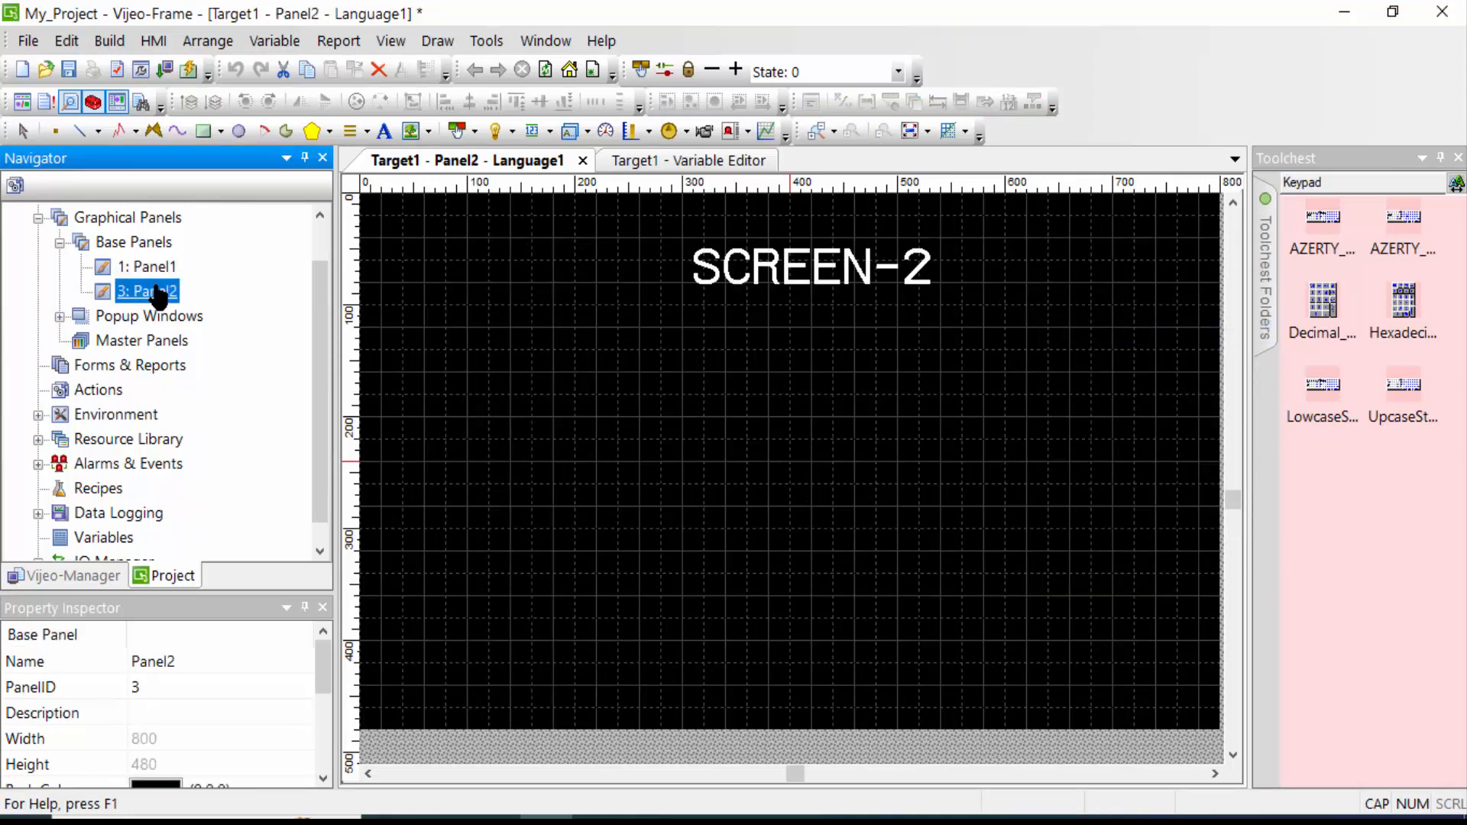
pyautogui.rightClick(1025, 540)
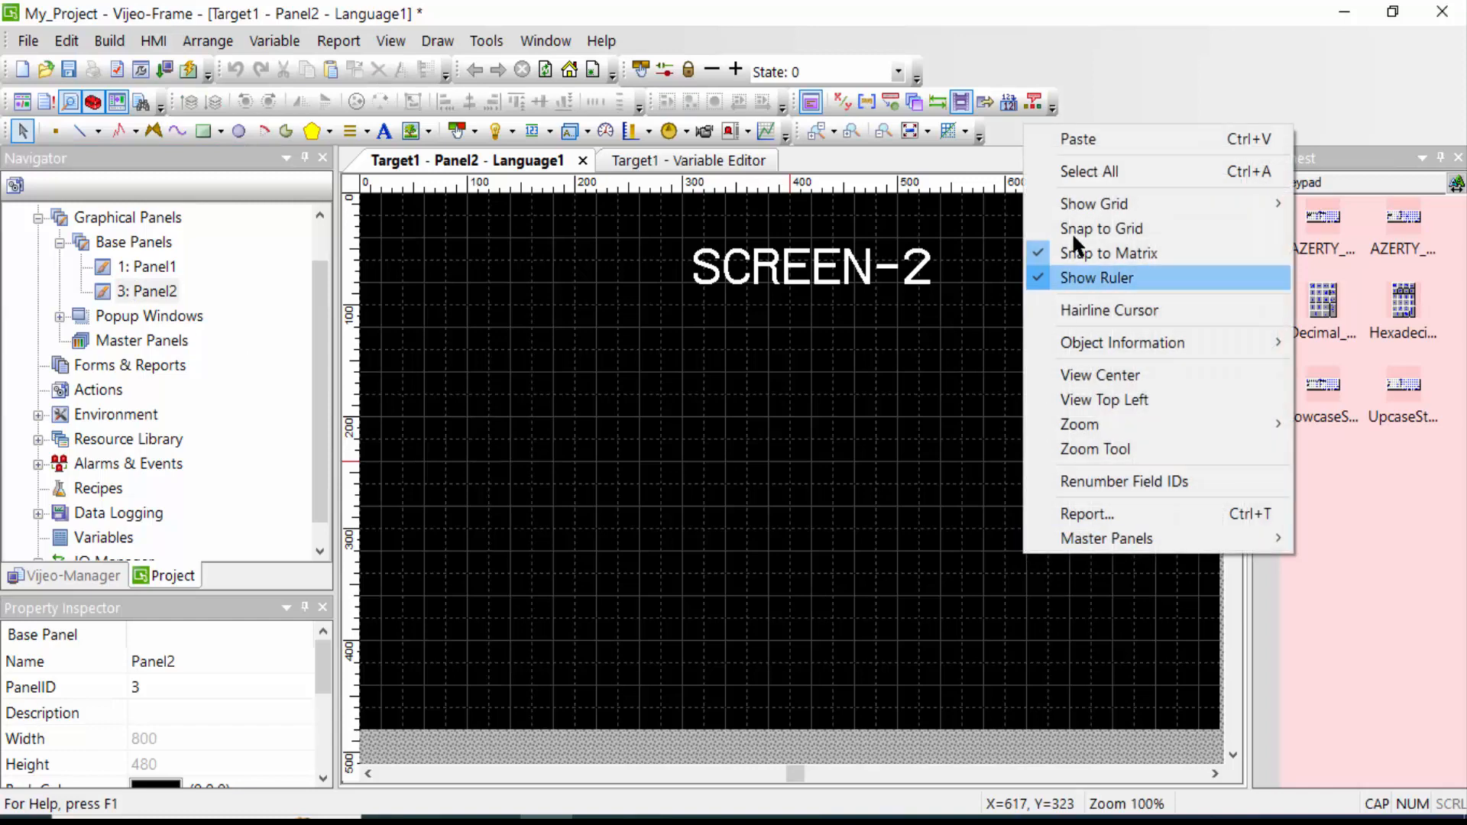
pyautogui.click(1081, 138)
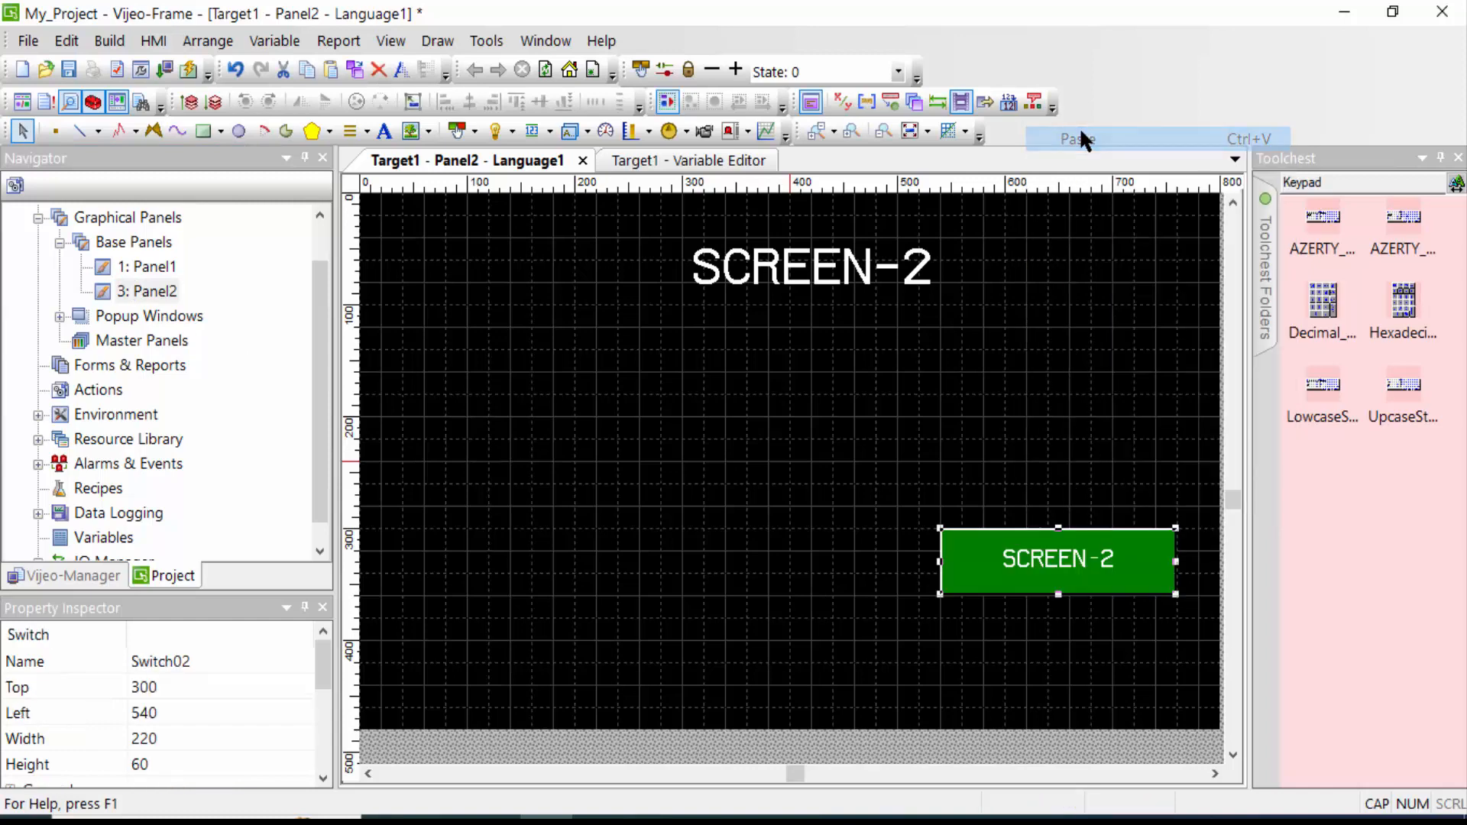
# Change the label of the pasted switch on Panel2 to SCREEN-1.
pyautogui.doubleClick(1048, 575)
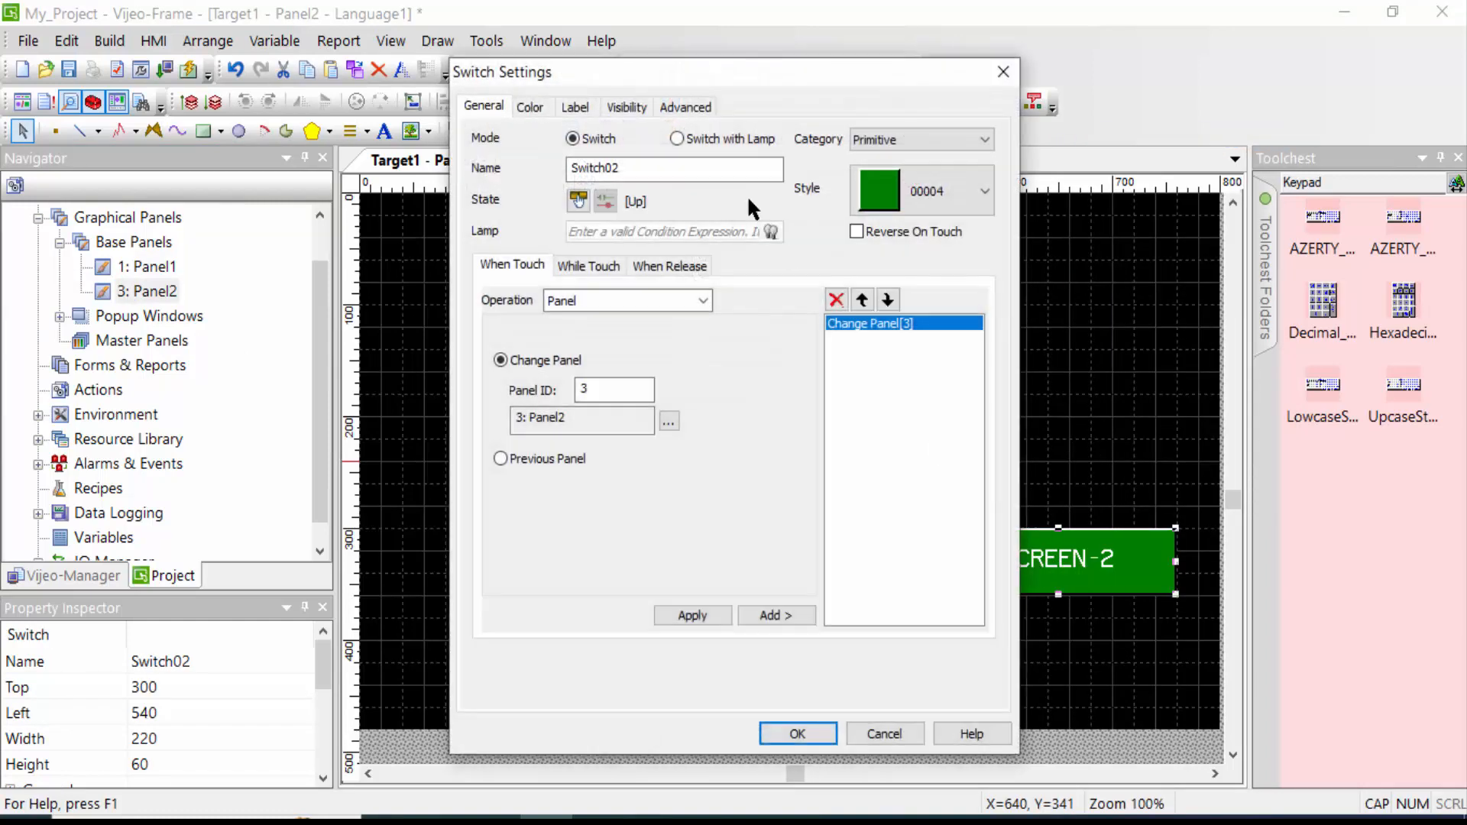
pyautogui.click(565, 106)
pyautogui.click(614, 342)
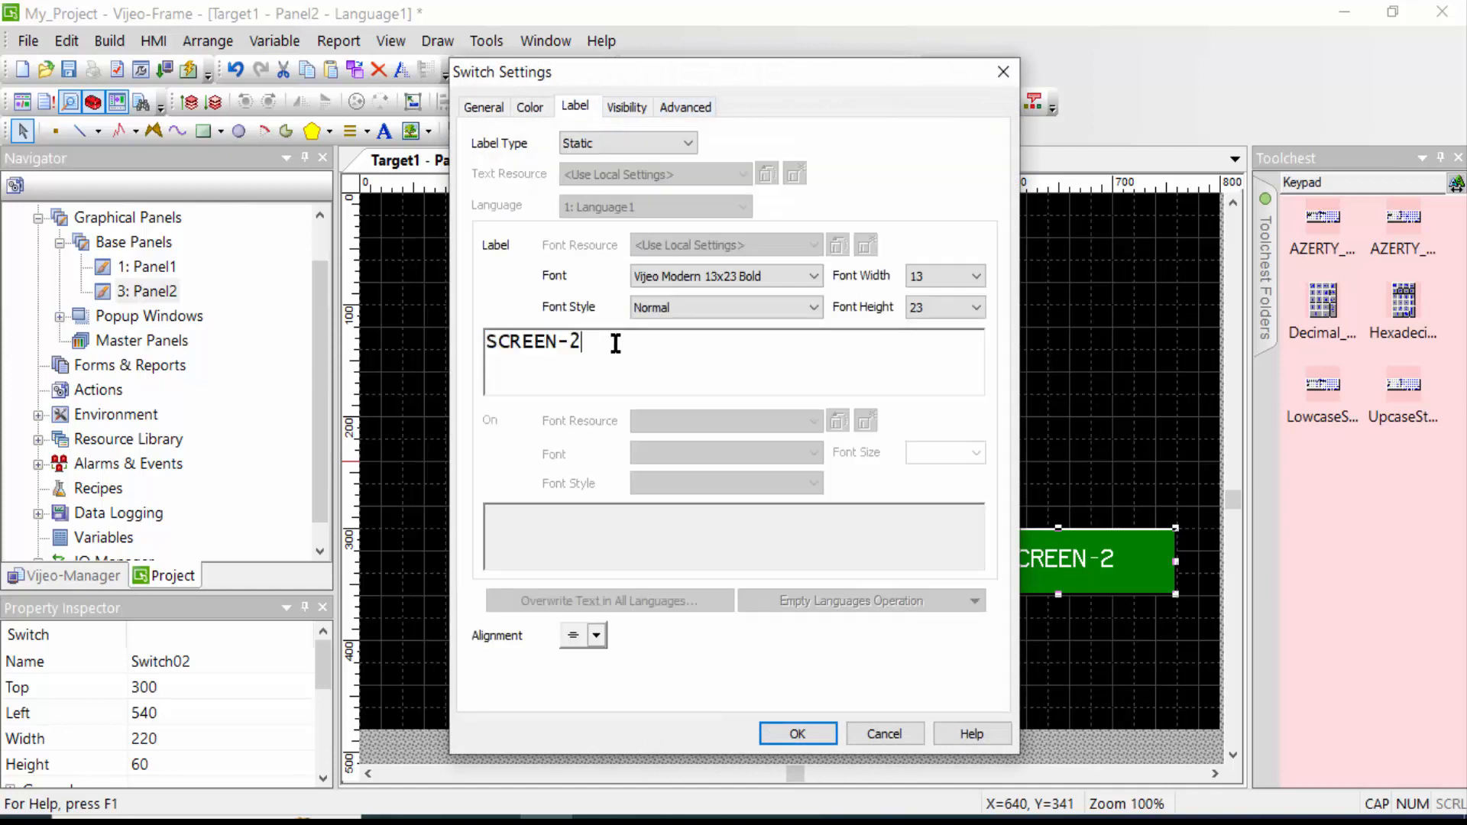
pyautogui.press('BackSpace')
pyautogui.write('1')
# Replace the touch action of Panel2's pasted switch with a Change Panel operation targeting Panel1 and accept the settings.
pyautogui.click(479, 105)
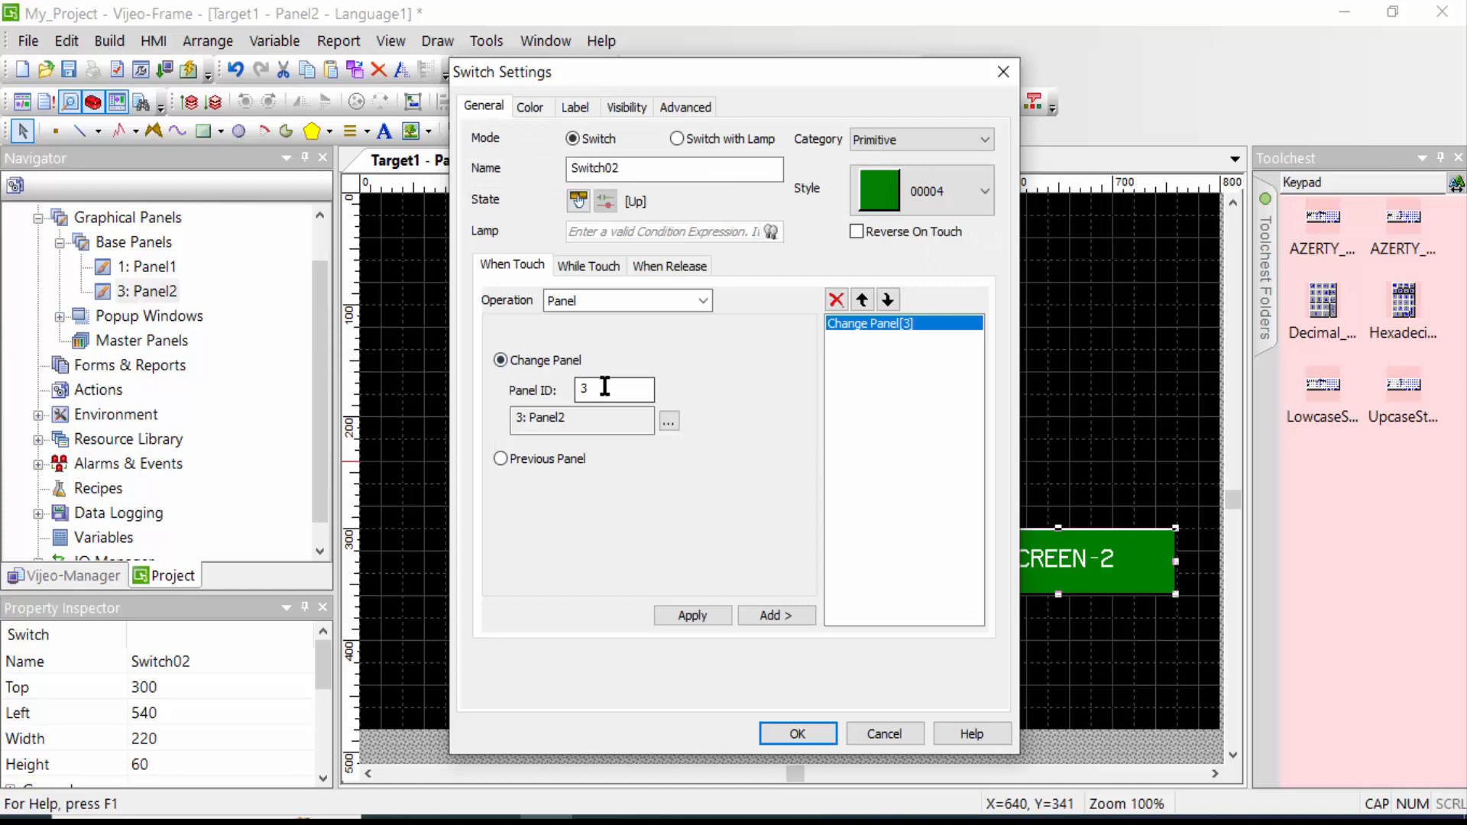
pyautogui.click(836, 300)
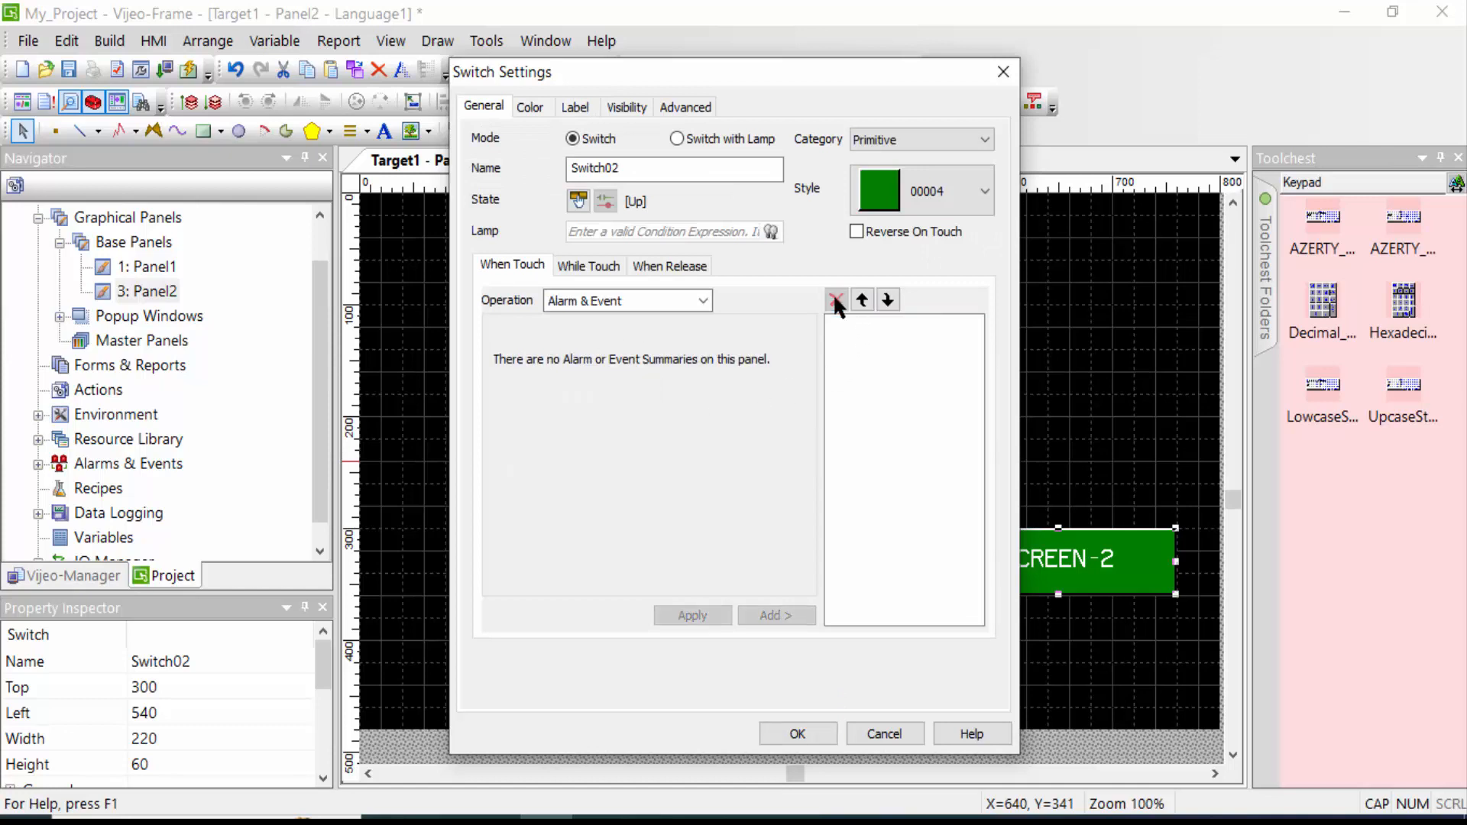
pyautogui.click(690, 306)
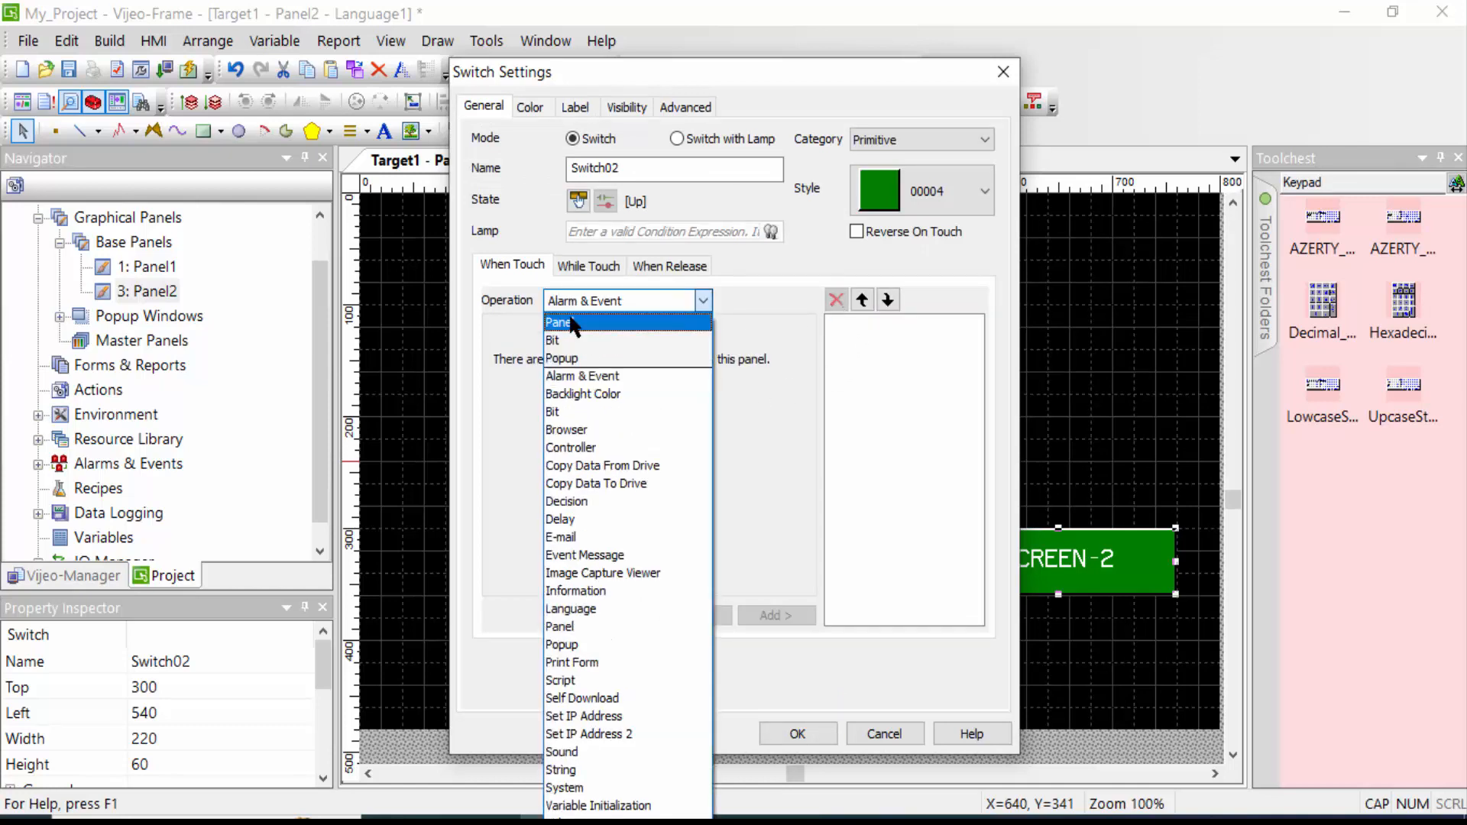
pyautogui.click(573, 322)
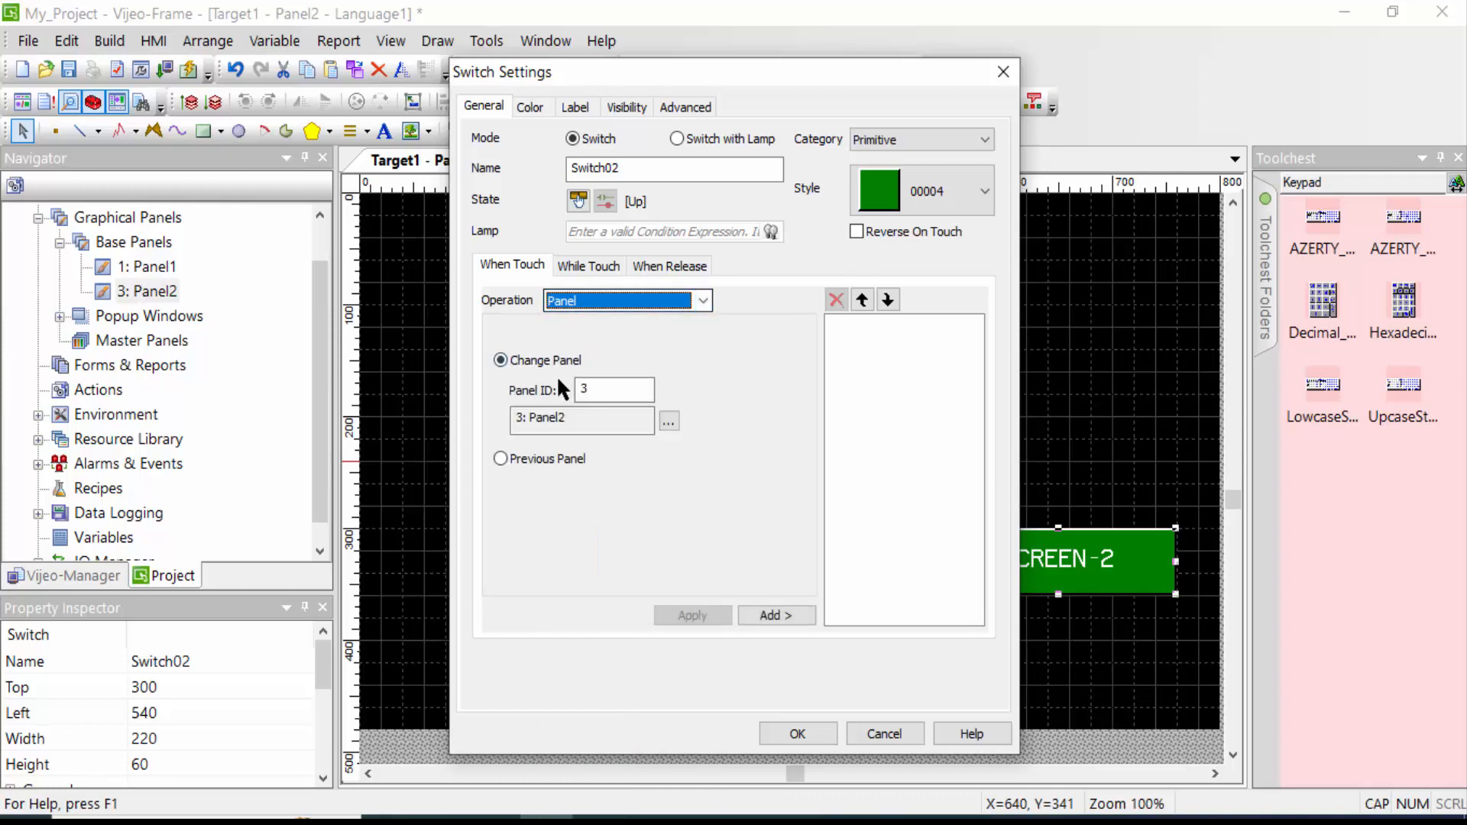
pyautogui.click(670, 420)
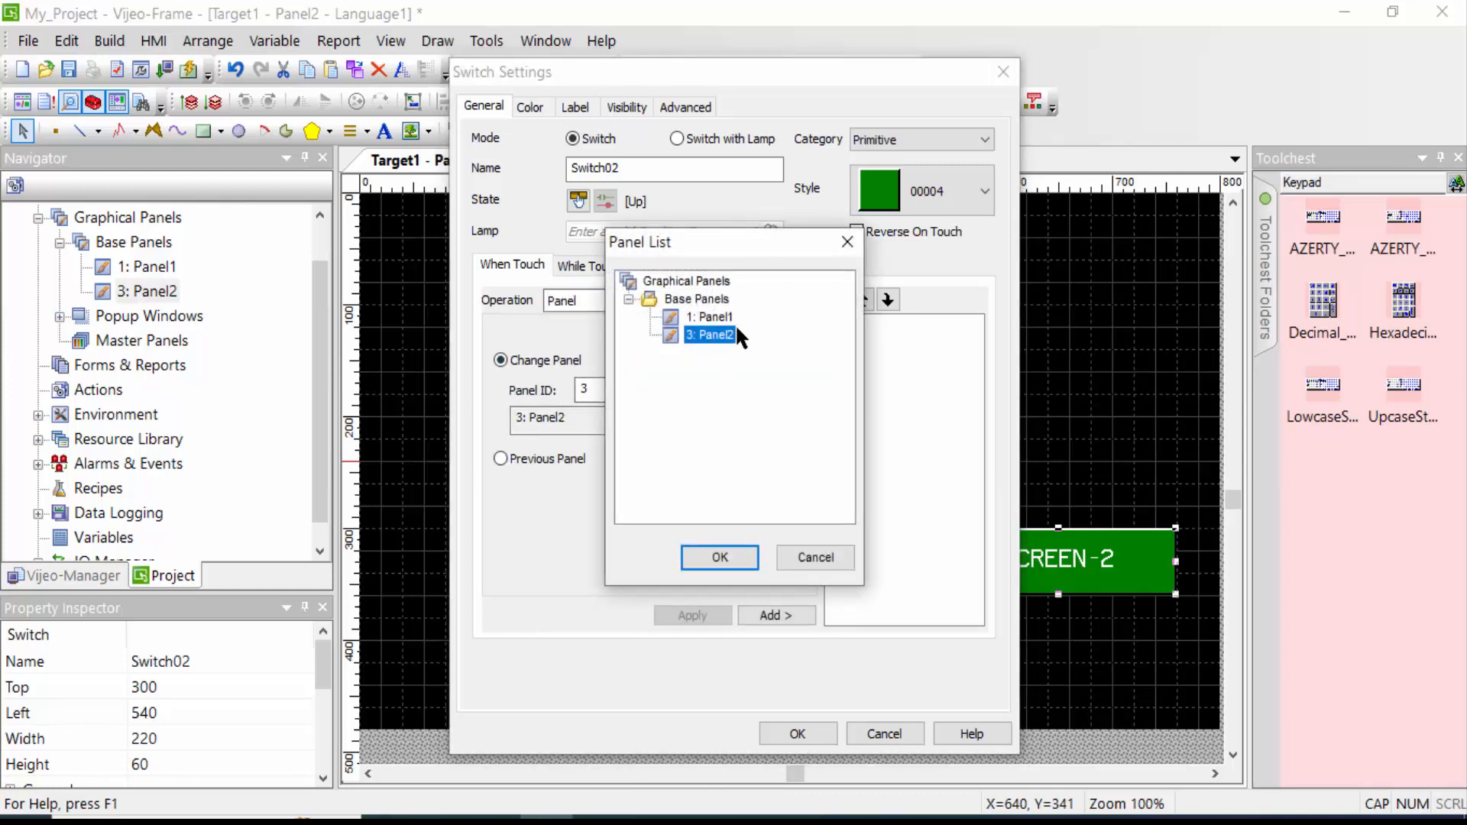
pyautogui.doubleClick(699, 316)
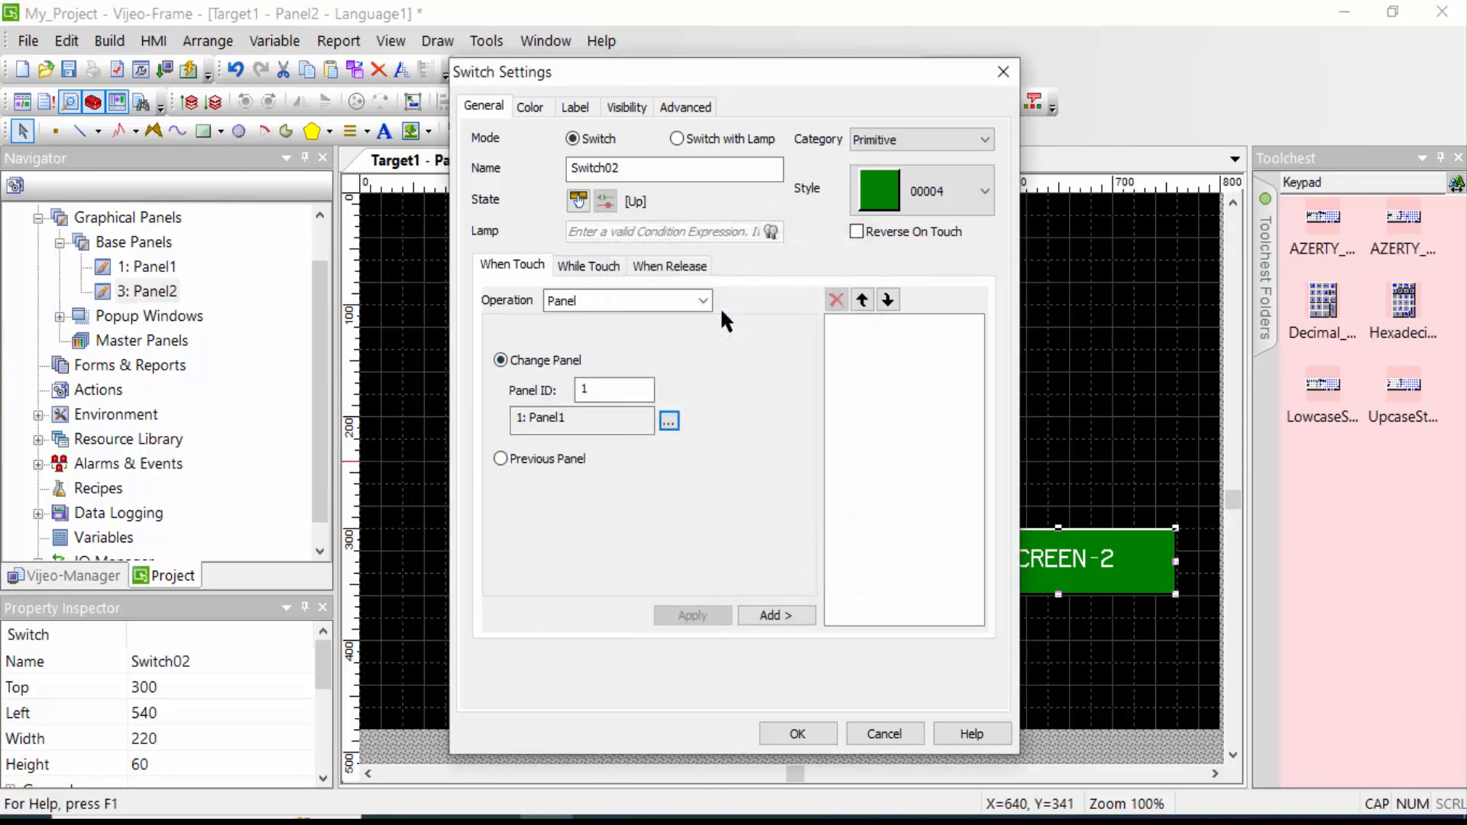
pyautogui.click(769, 616)
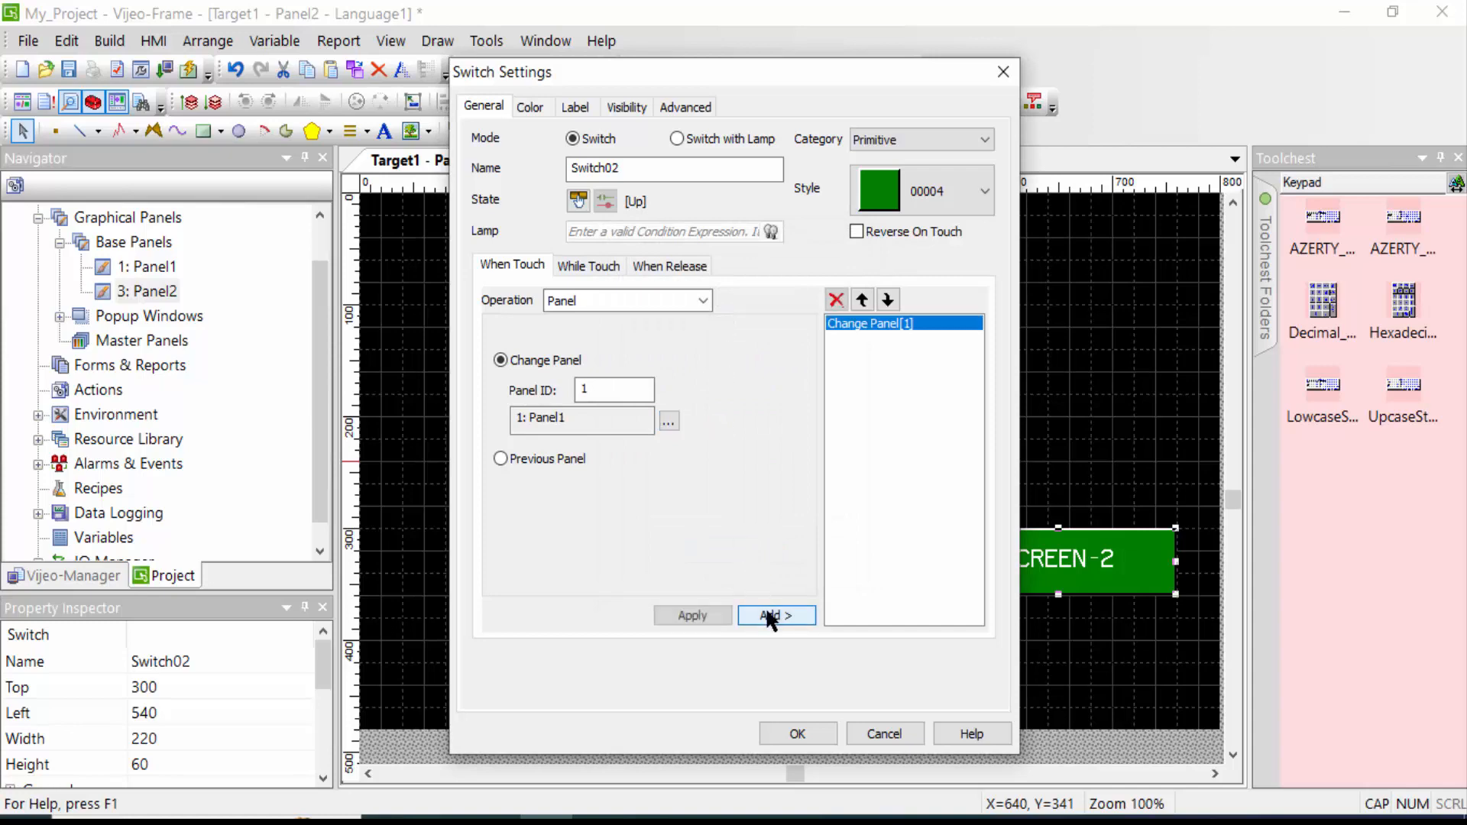
pyautogui.click(798, 734)
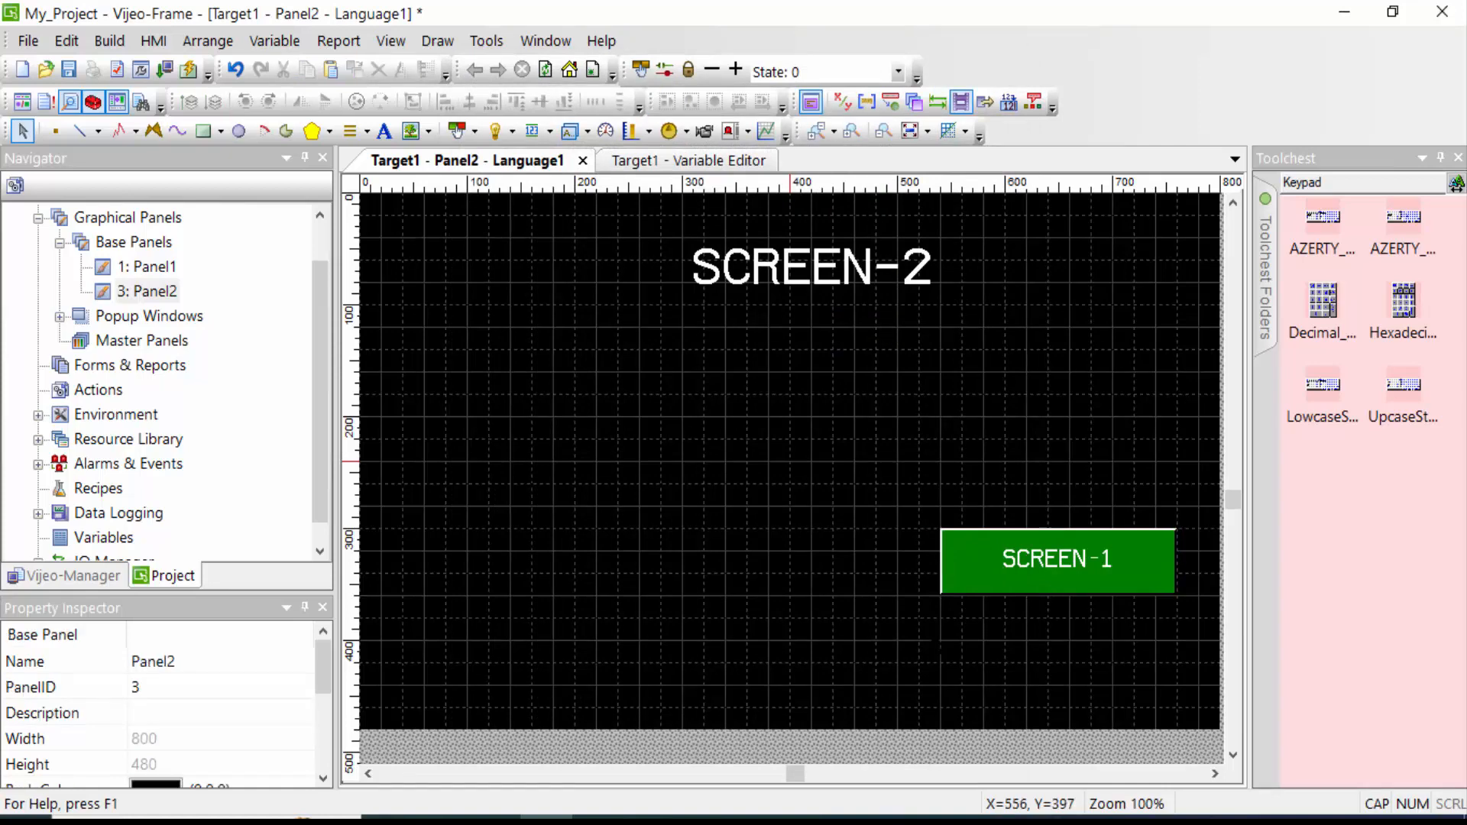
# Create a new popup window with its default name and open its panel for editing.
pyautogui.doubleClick(155, 267)
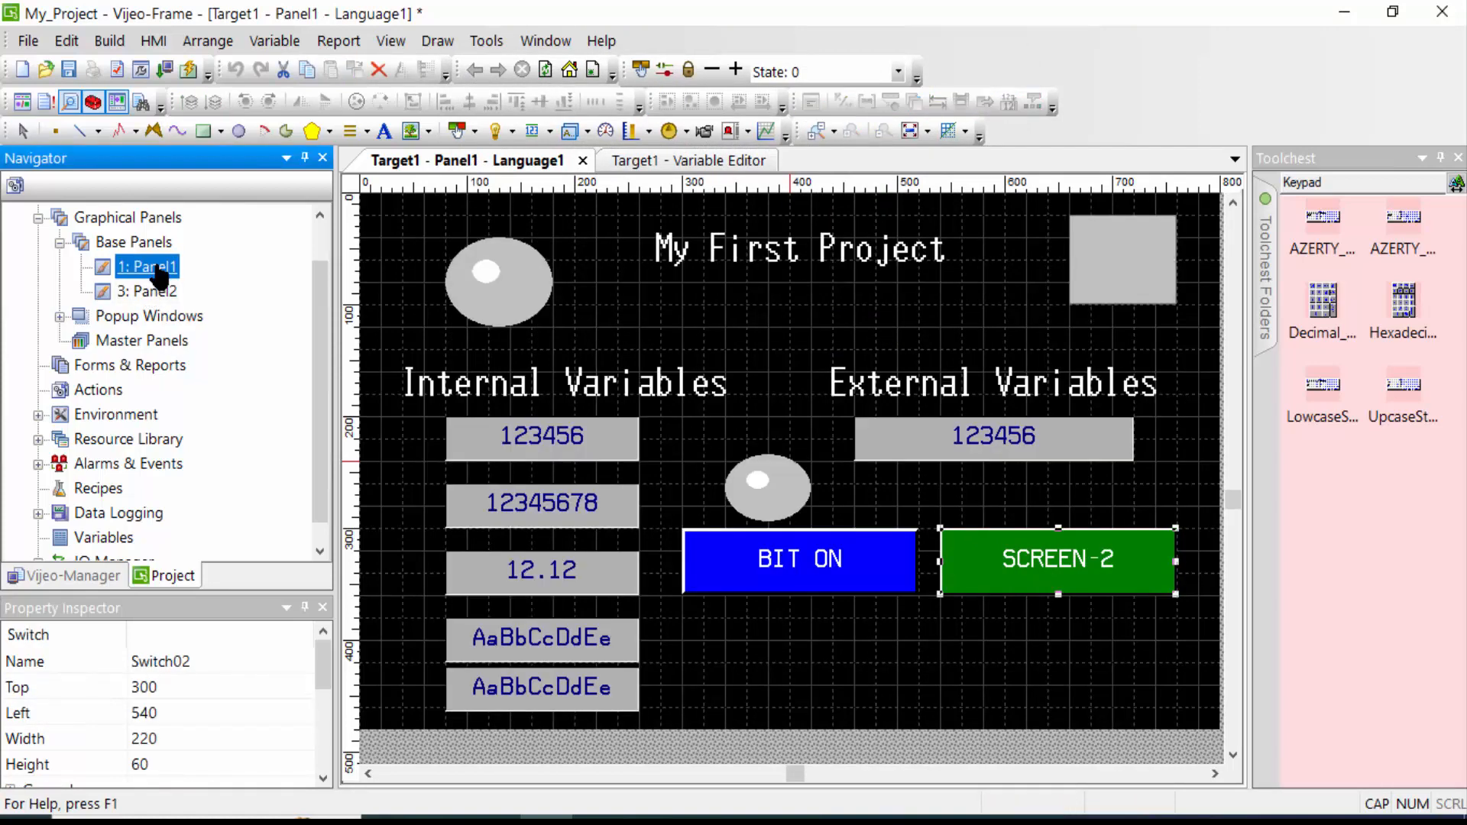
pyautogui.click(759, 623)
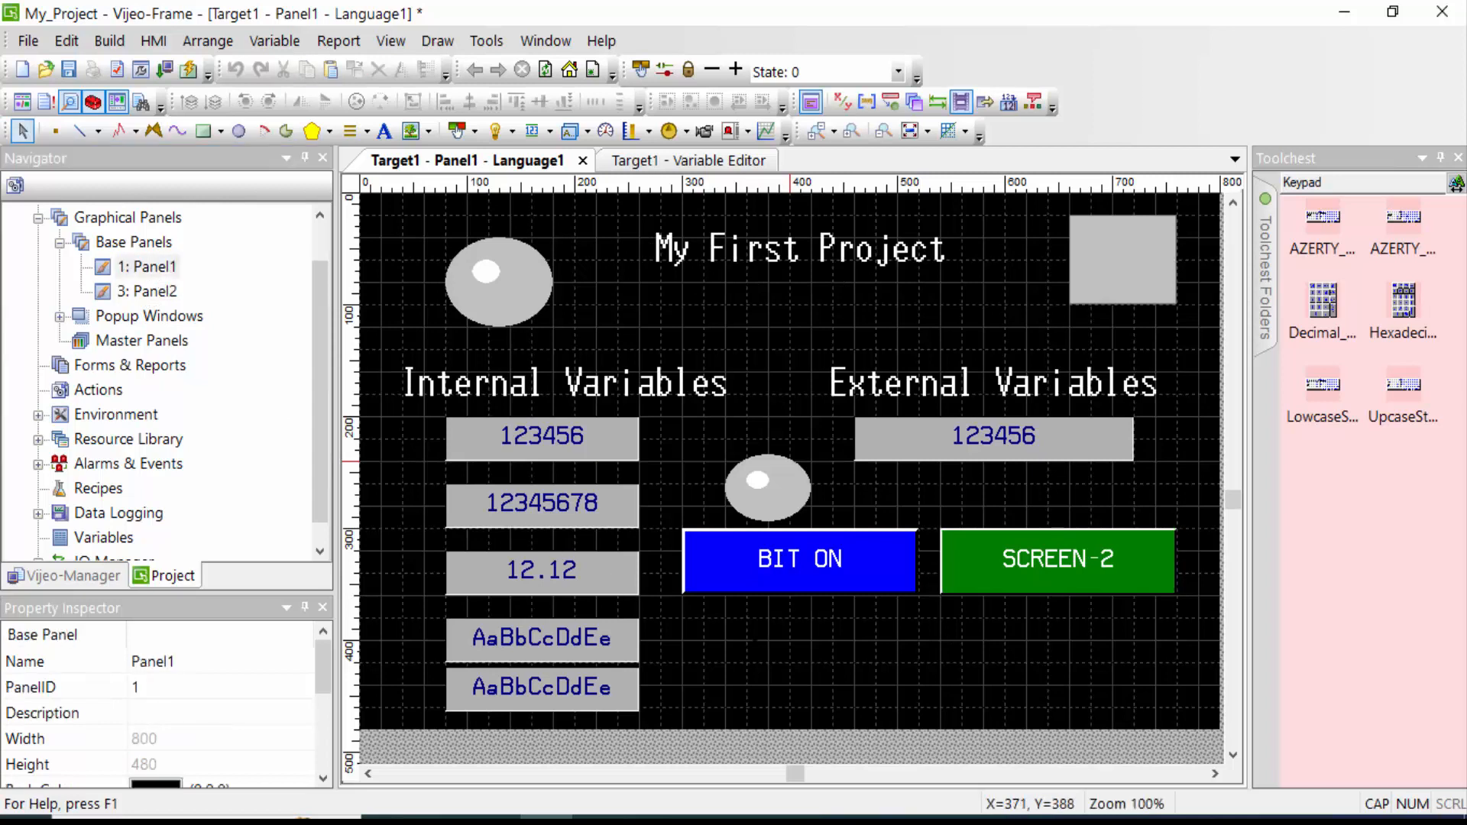
pyautogui.rightClick(126, 315)
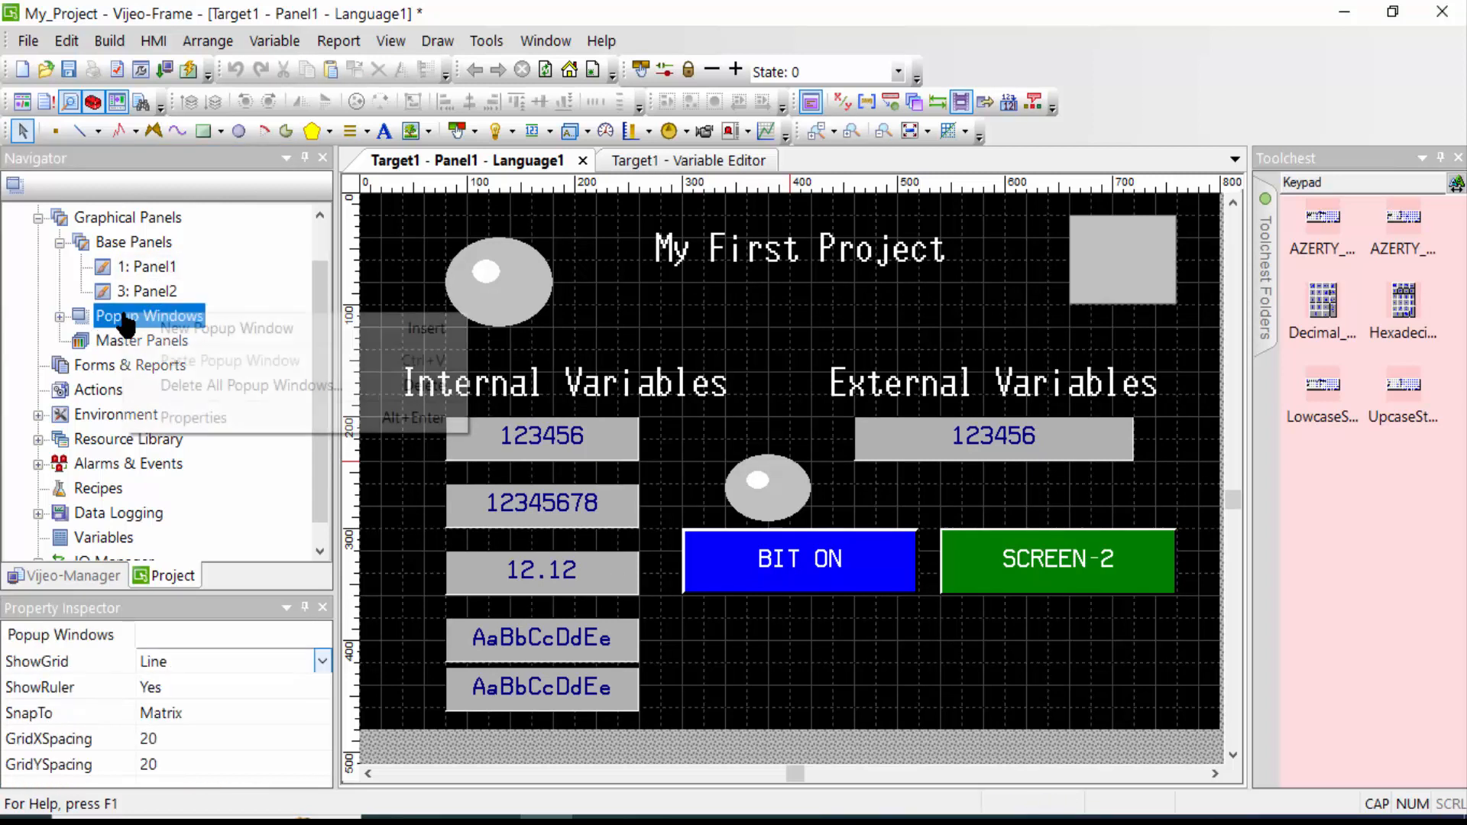
pyautogui.click(180, 325)
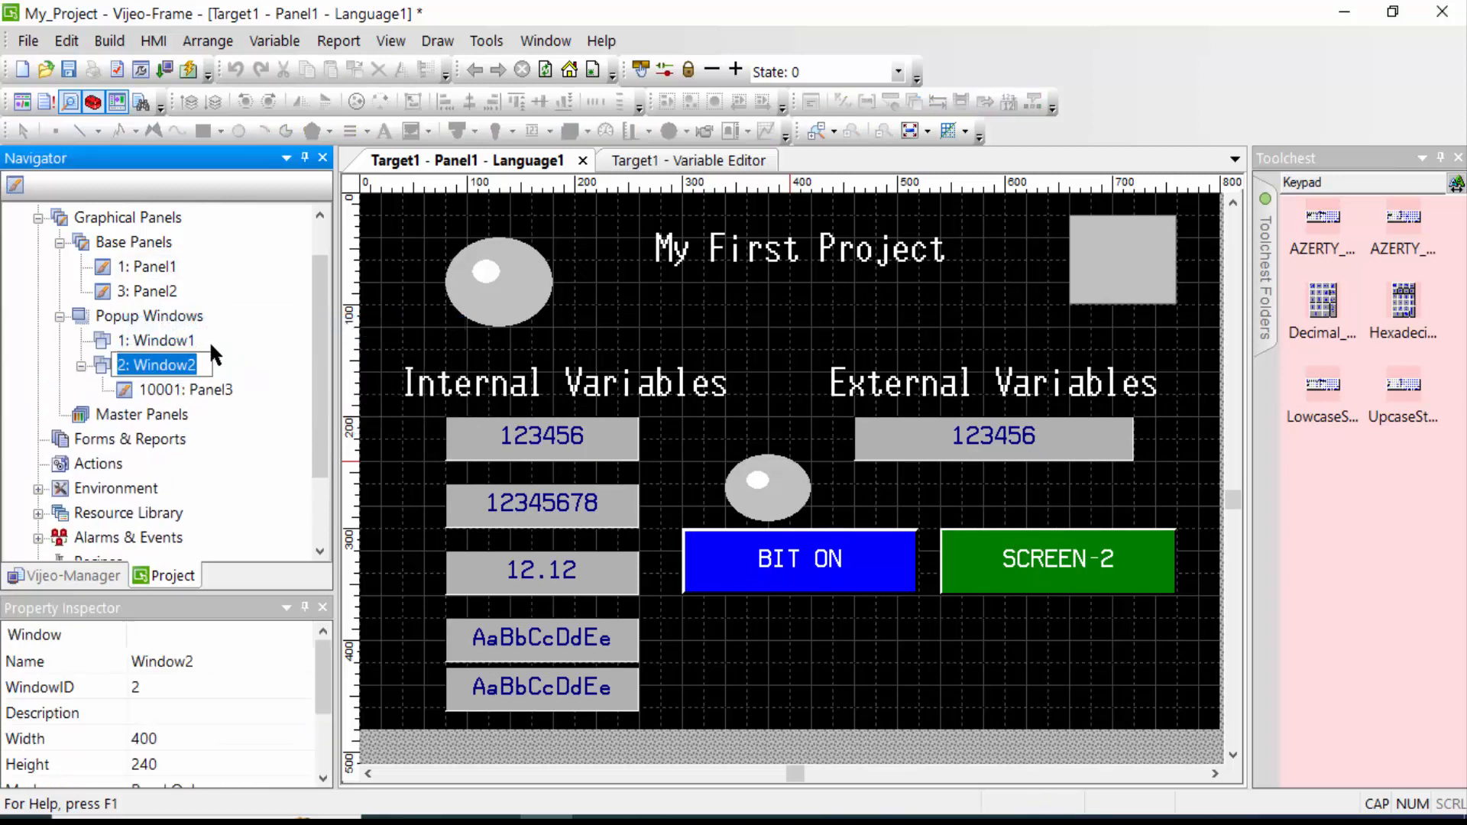
pyautogui.press('Return')
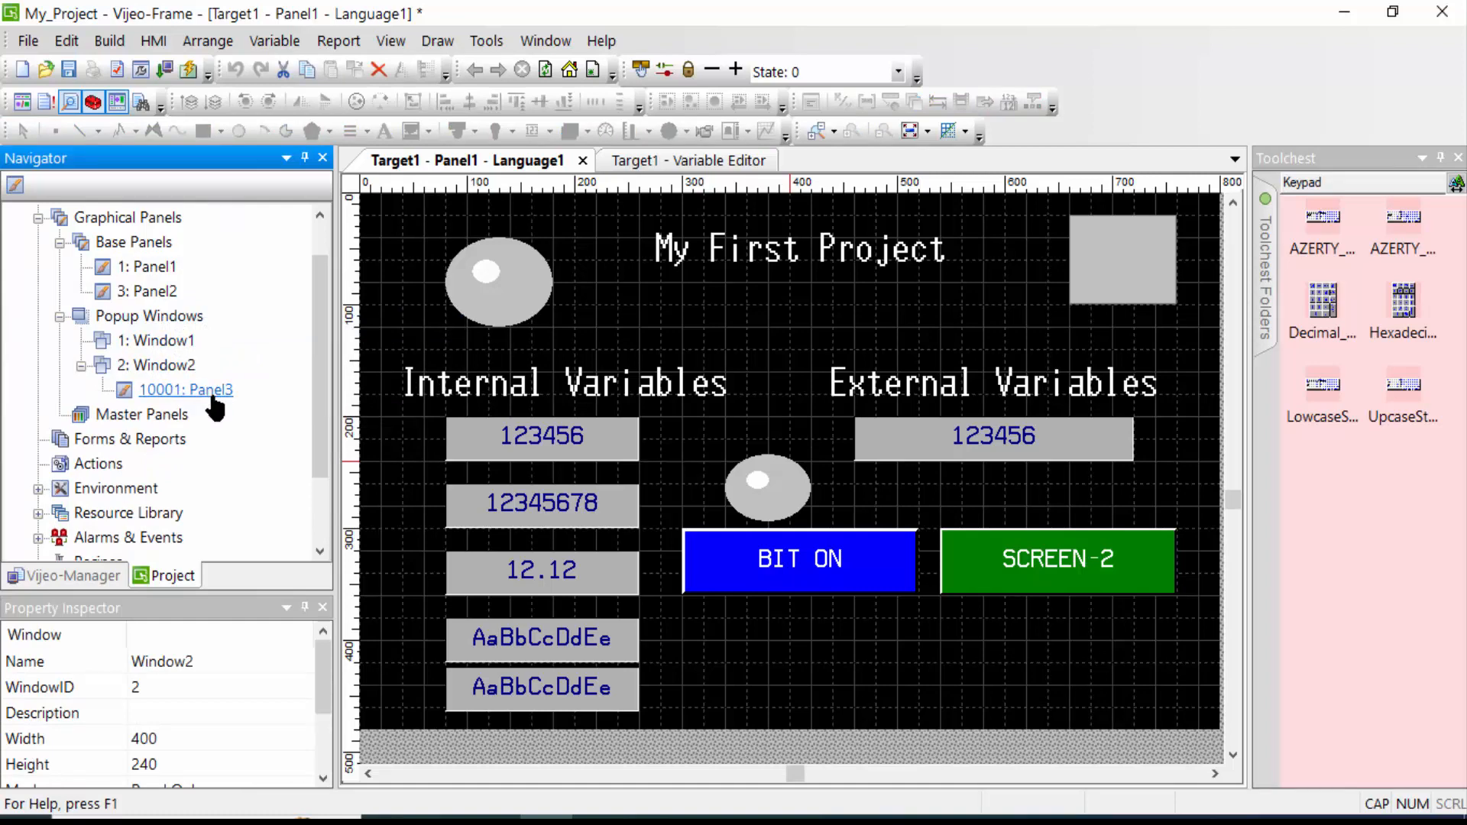
pyautogui.doubleClick(223, 393)
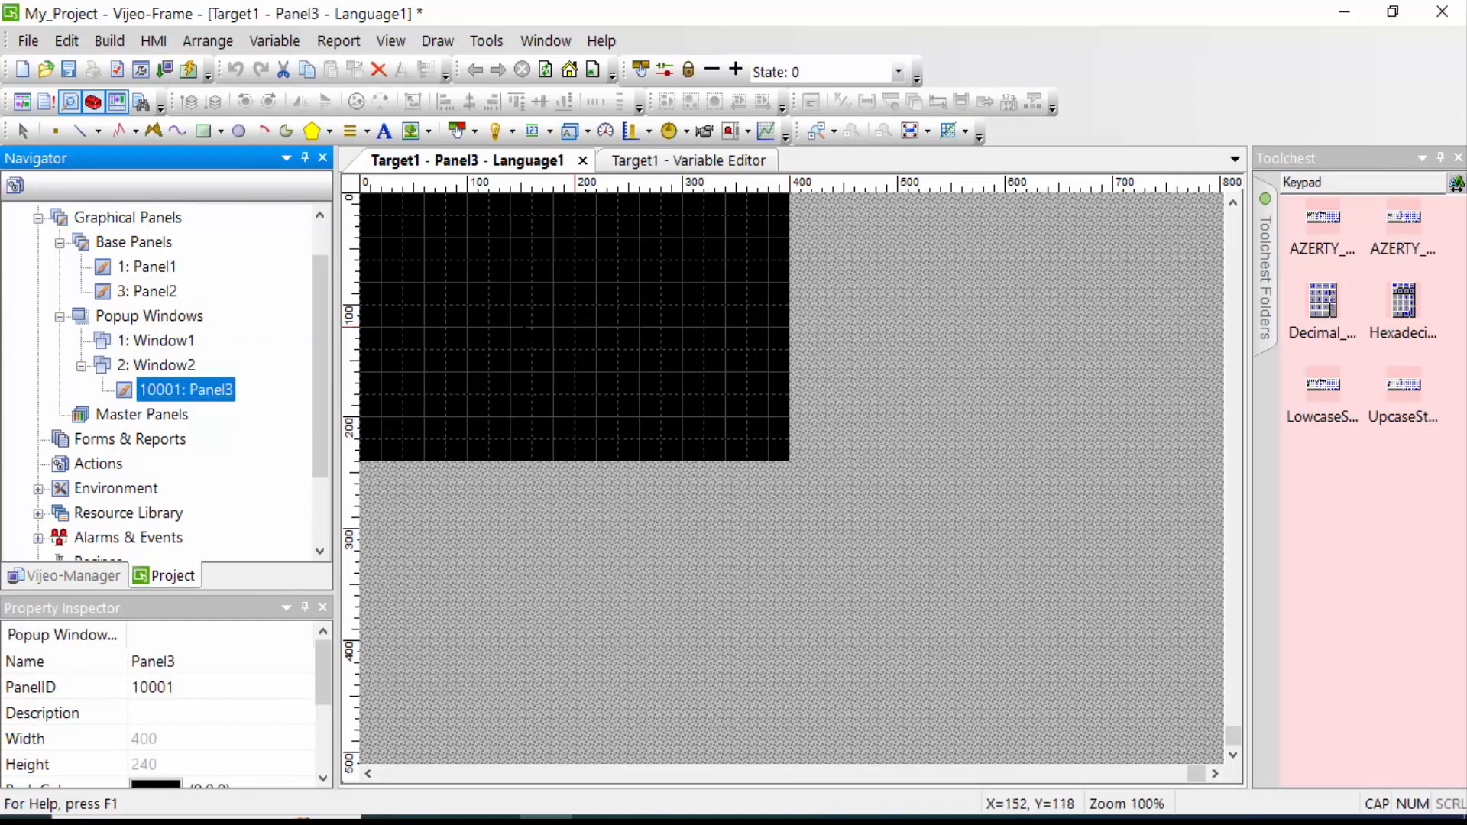
pyautogui.click(527, 329)
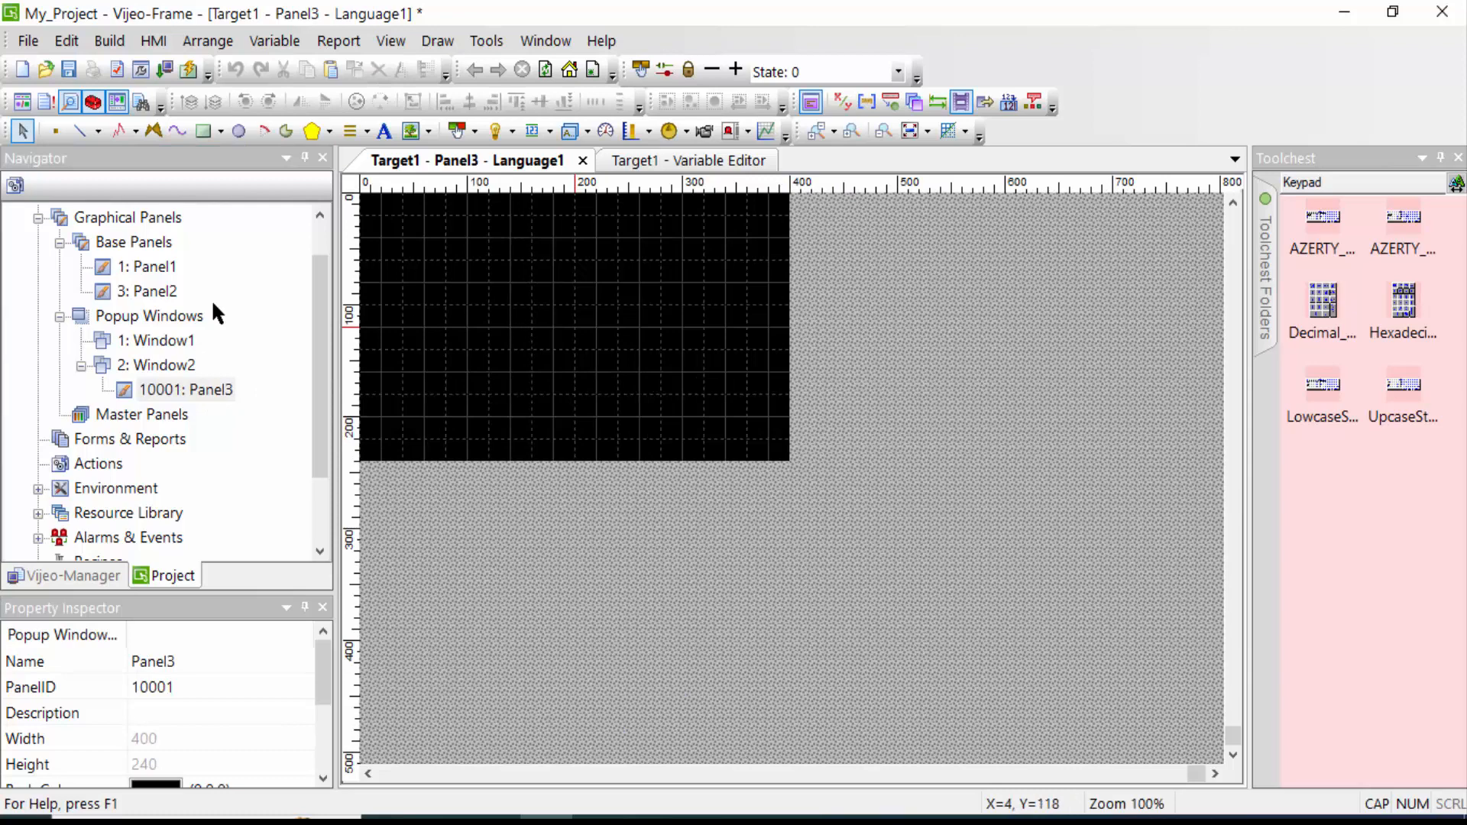
# Copy the SCREEN-2 title text from Panel2 and paste it onto the popup panel, placing it about 20 from the left along the upper edge.
pyautogui.doubleClick(149, 291)
pyautogui.click(731, 274)
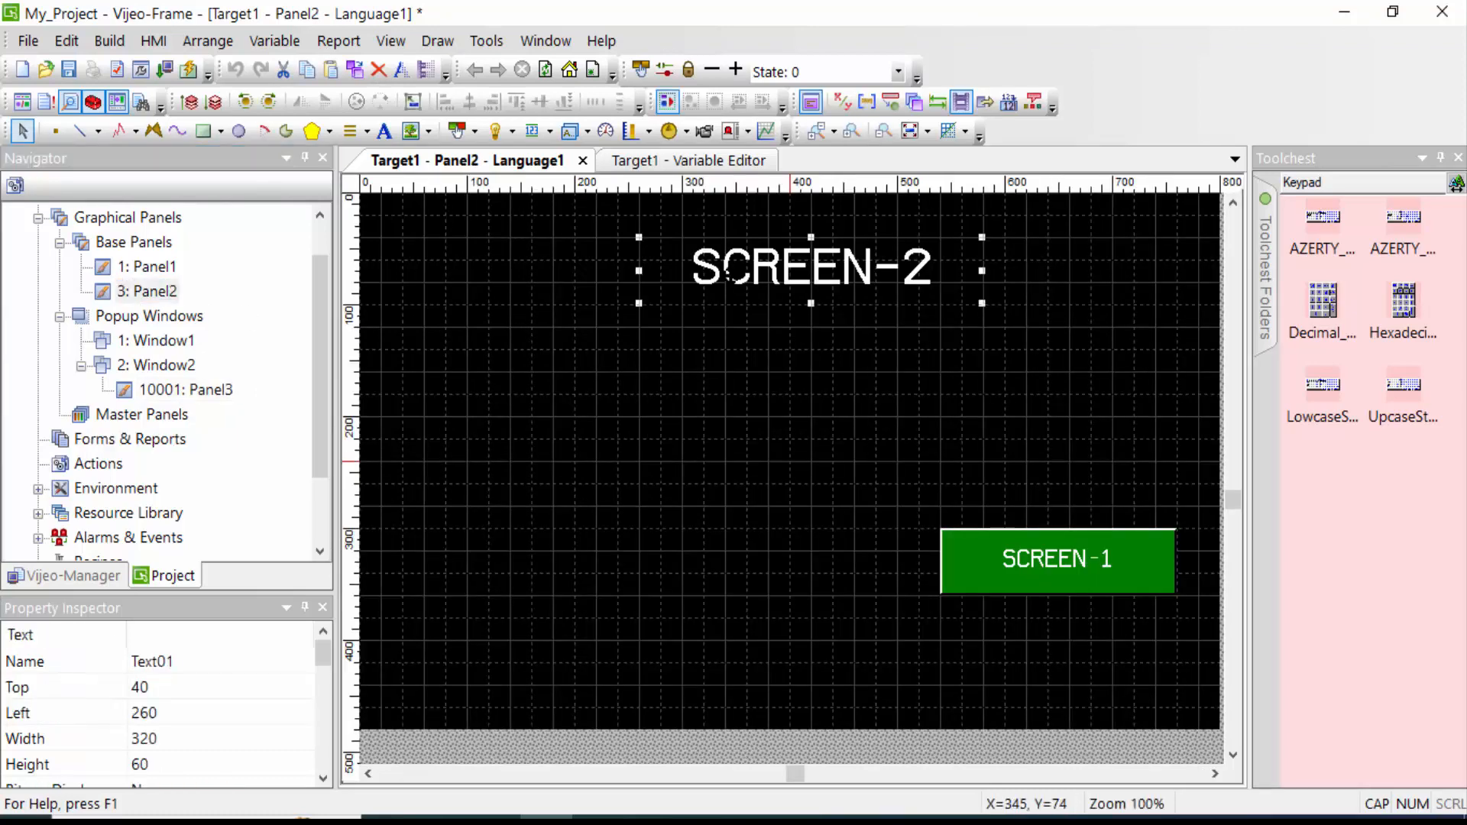
pyautogui.rightClick(731, 274)
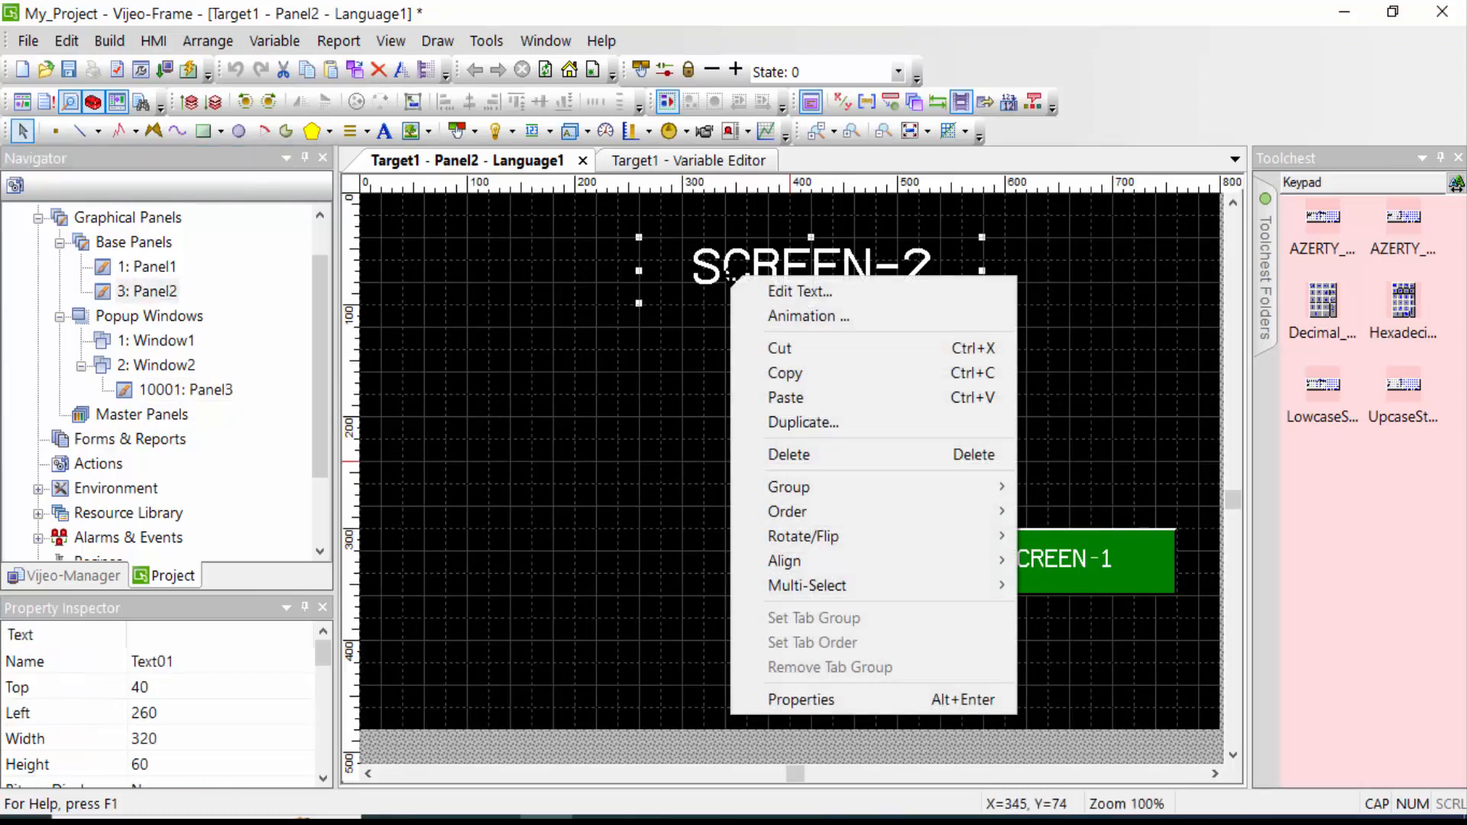
pyautogui.click(779, 372)
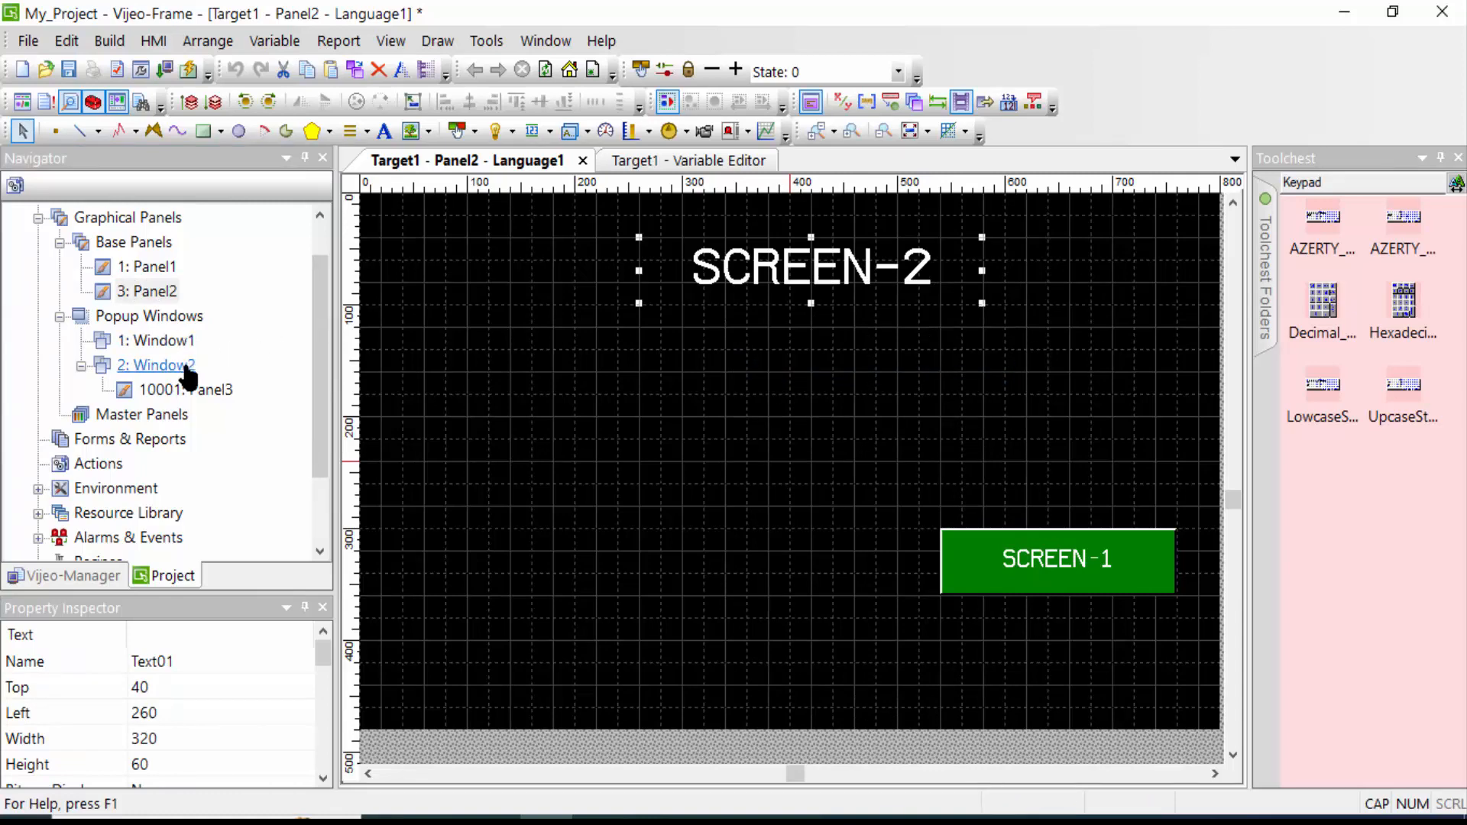
pyautogui.doubleClick(207, 391)
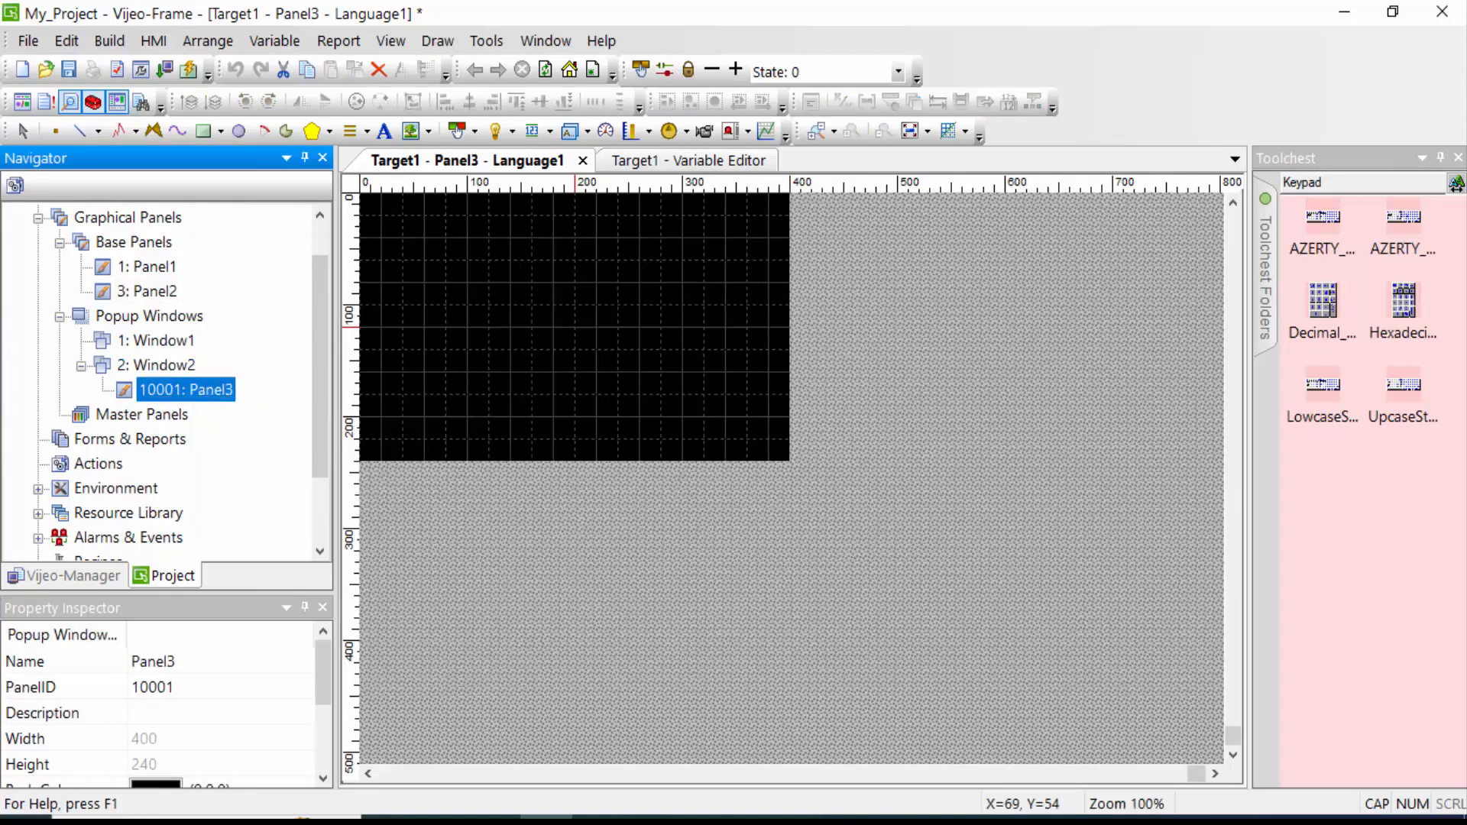
pyautogui.rightClick(470, 242)
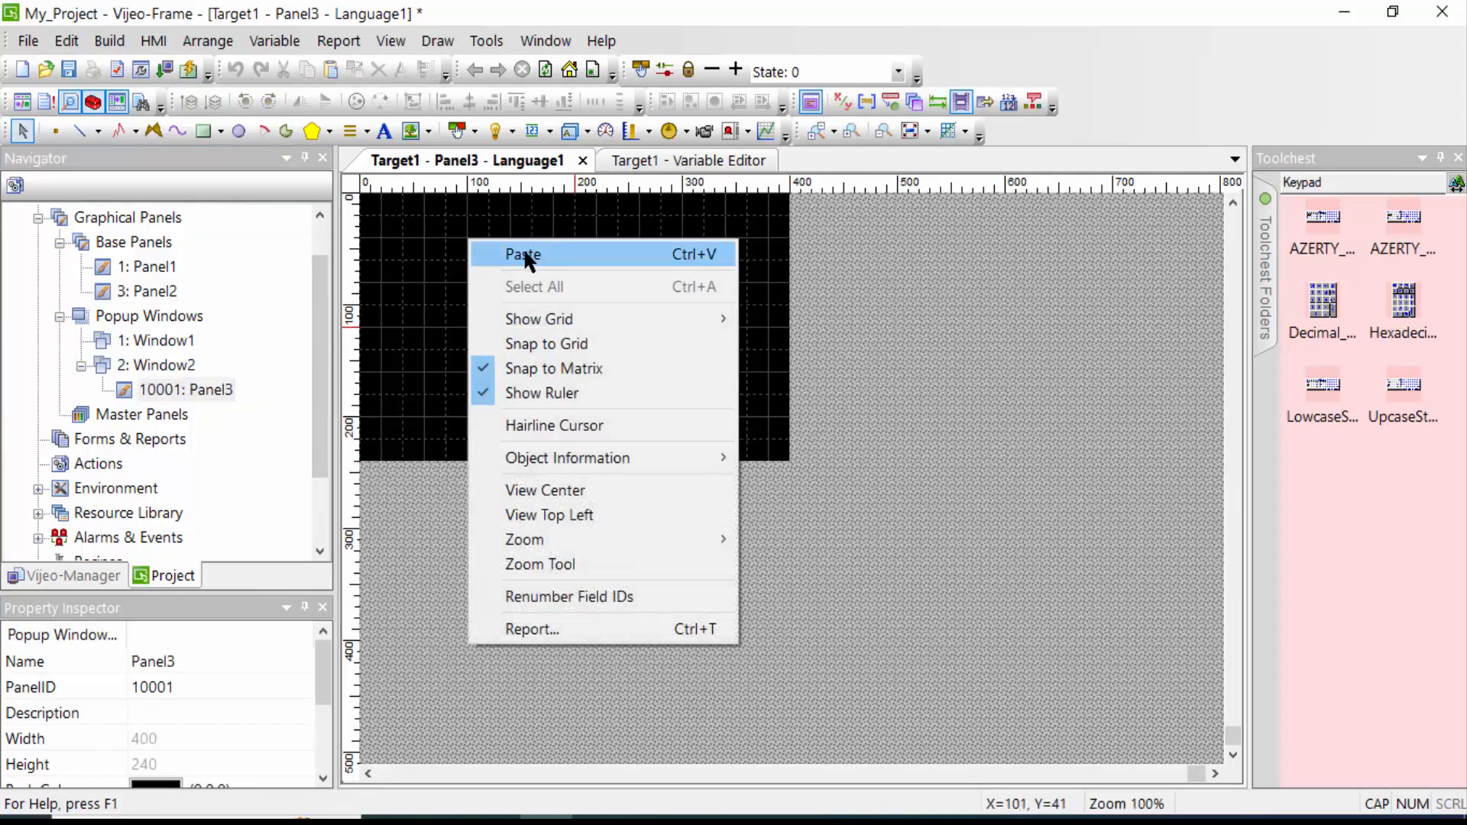
pyautogui.click(523, 254)
pyautogui.moveTo(736, 272); pyautogui.dragTo(477, 237)
# Change the pasted title text on the popup panel to POPUP WINDOW.
pyautogui.doubleClick(589, 237)
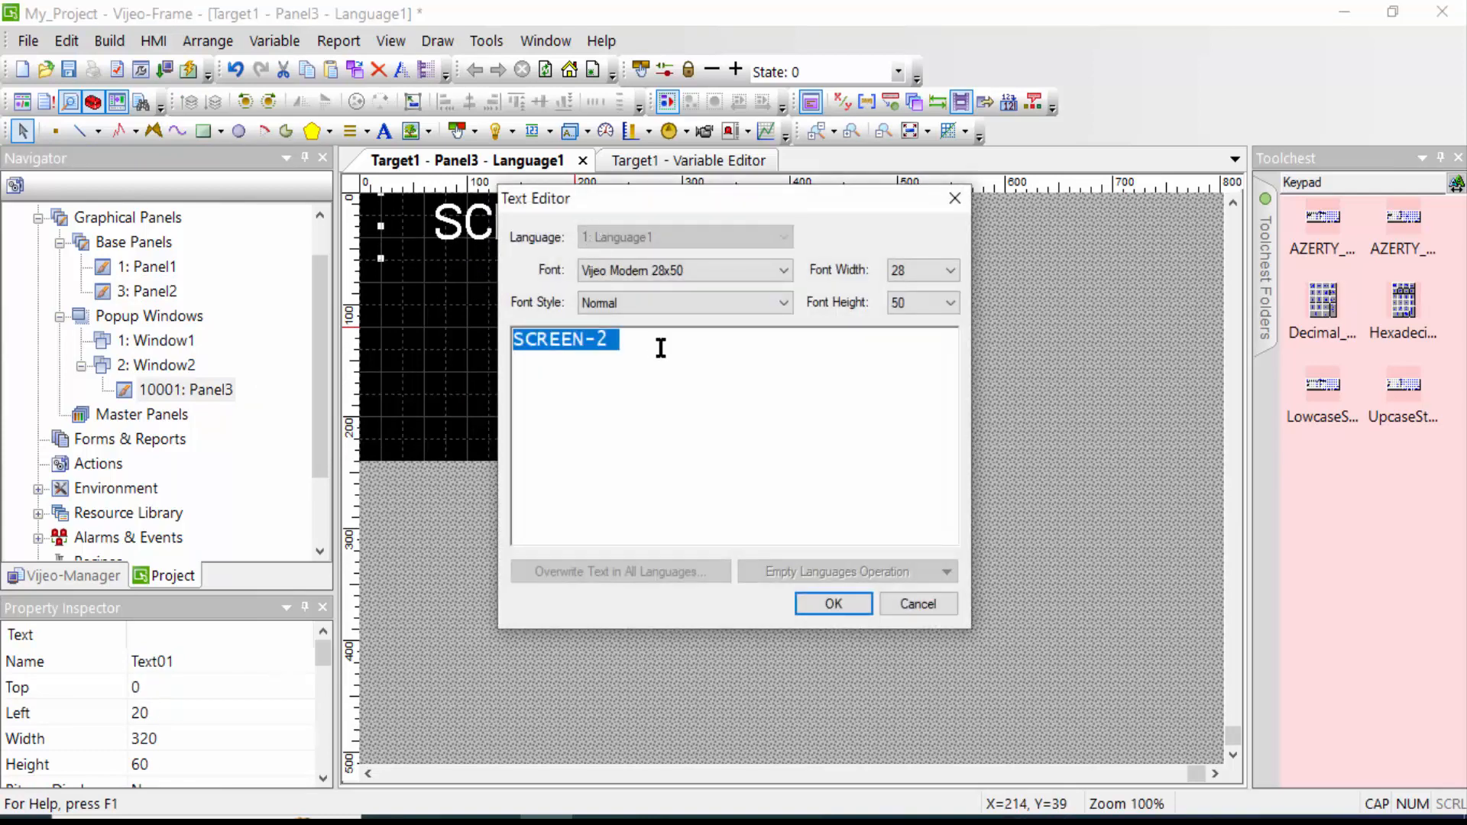
pyautogui.press('BackSpace')
pyautogui.write('POPUP')
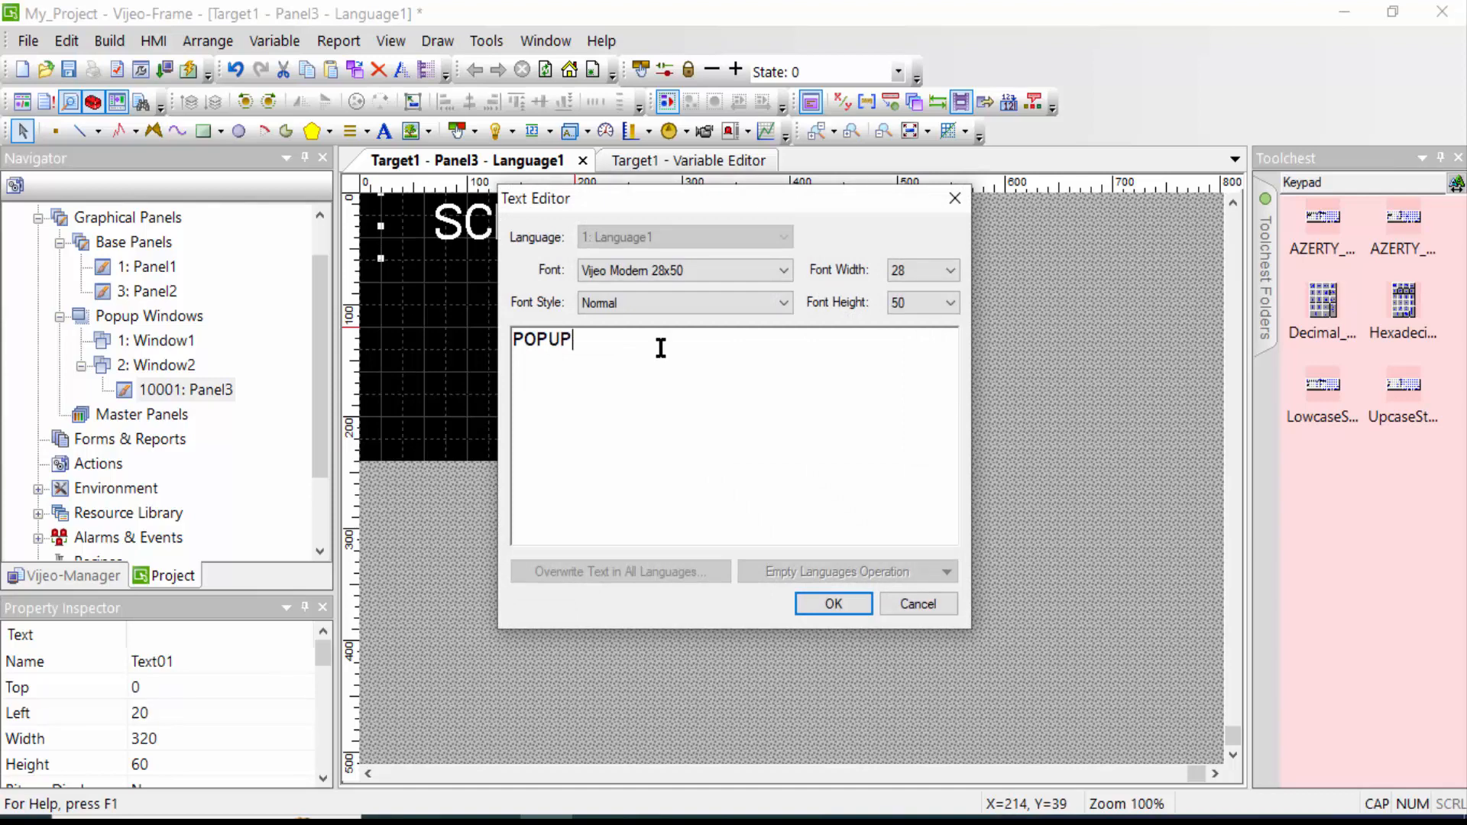
pyautogui.write(' WINDOW')
pyautogui.click(835, 601)
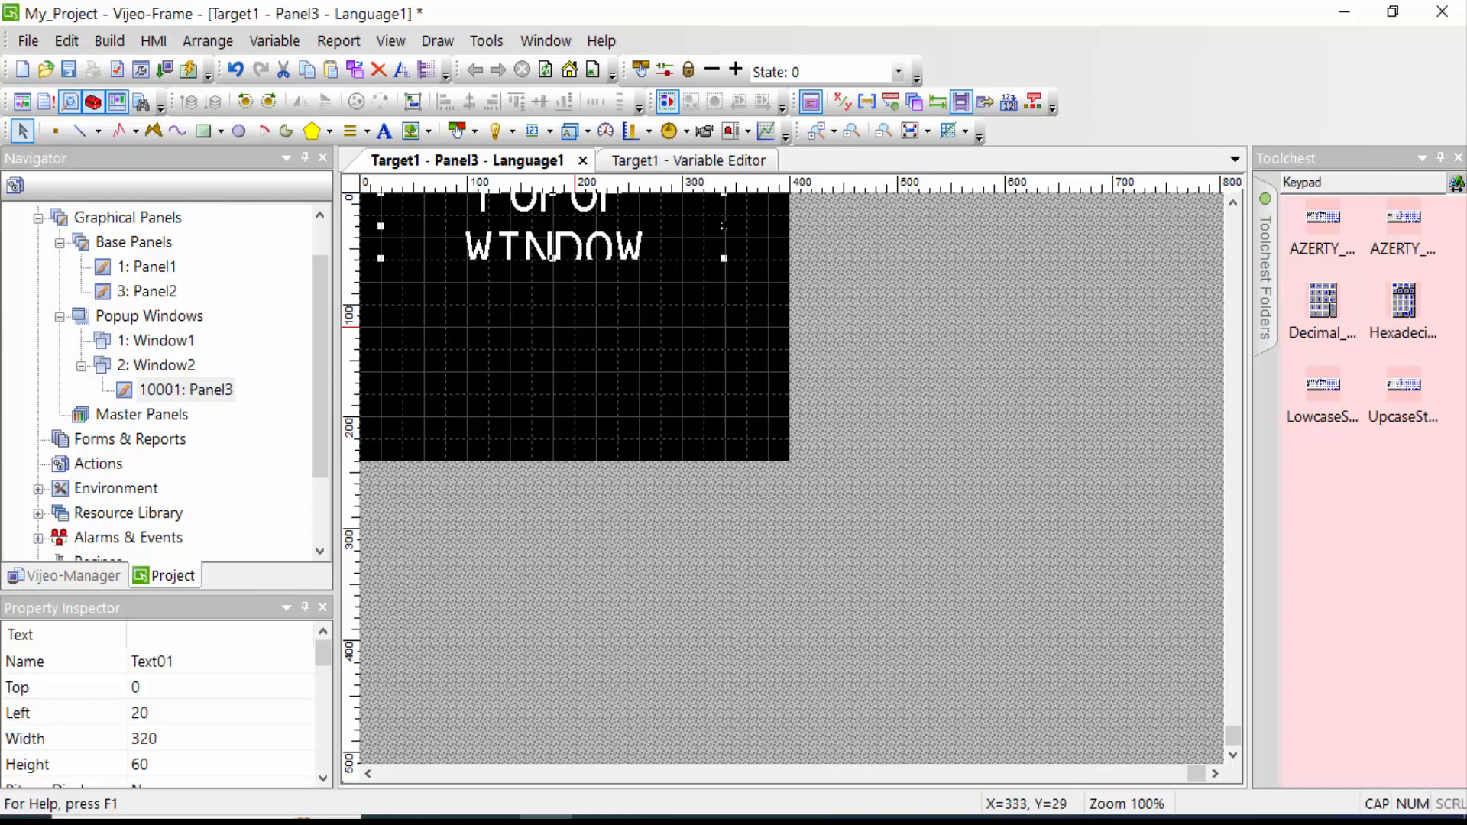
# Widen the POPUP WINDOW text to 380 so it fits one line and nudge it to left 15, top 2.
pyautogui.moveTo(723, 222); pyautogui.dragTo(789, 223)
pyautogui.press('Left')
pyautogui.press('Left')
pyautogui.press('Left')
pyautogui.press('Left')
pyautogui.press('Left')
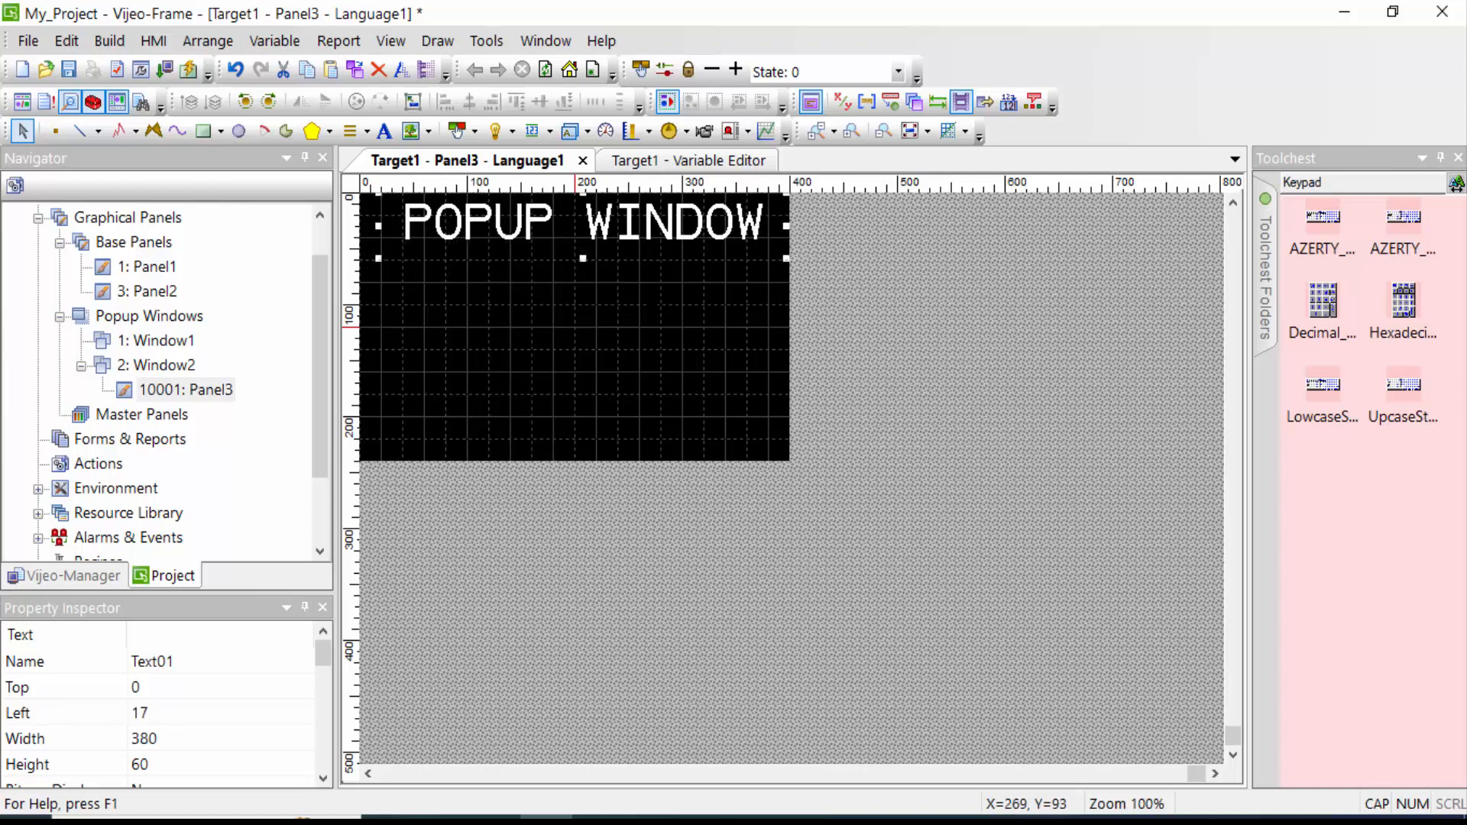
pyautogui.press('Down')
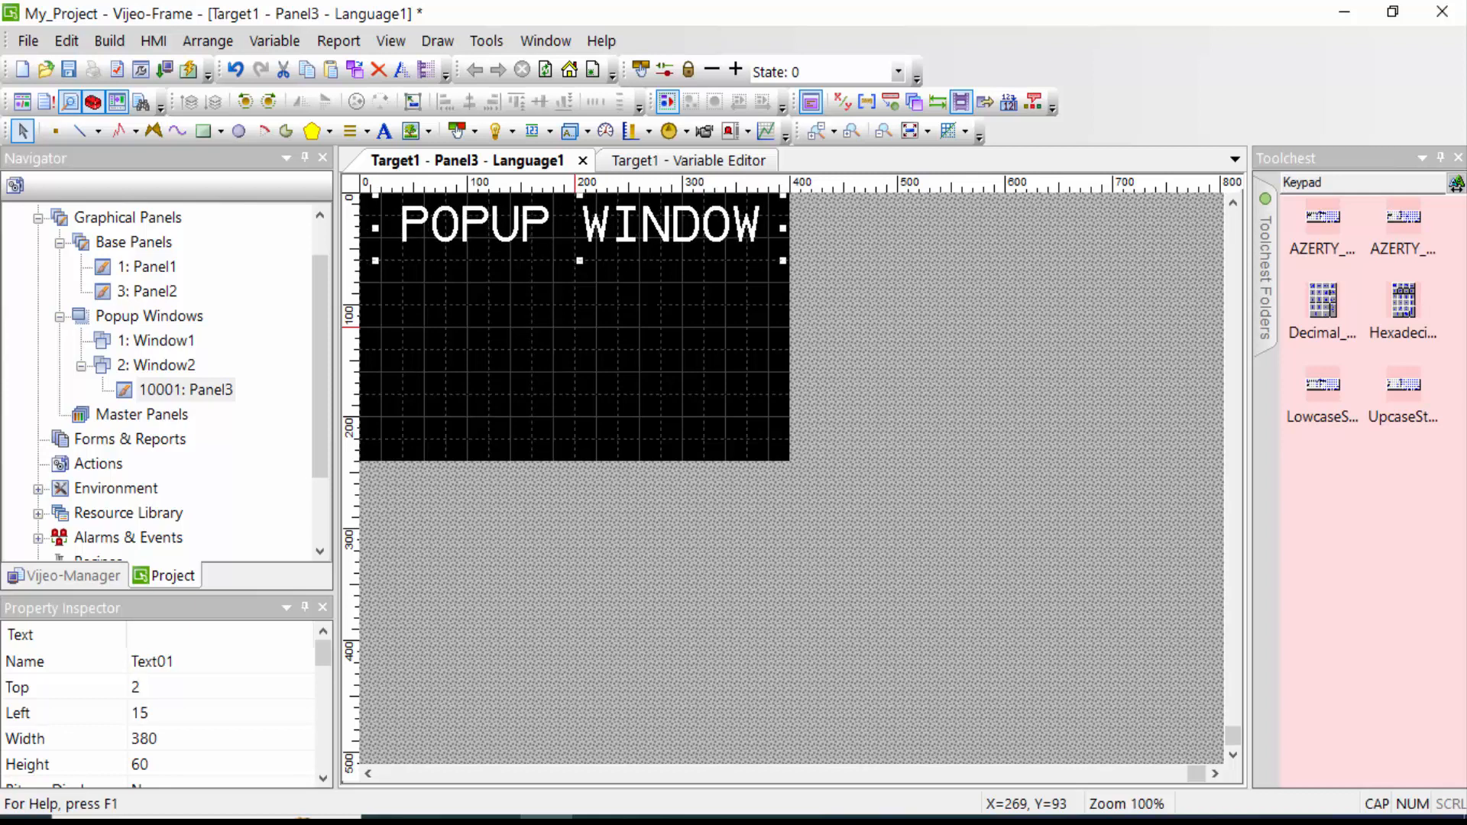
pyautogui.click(635, 320)
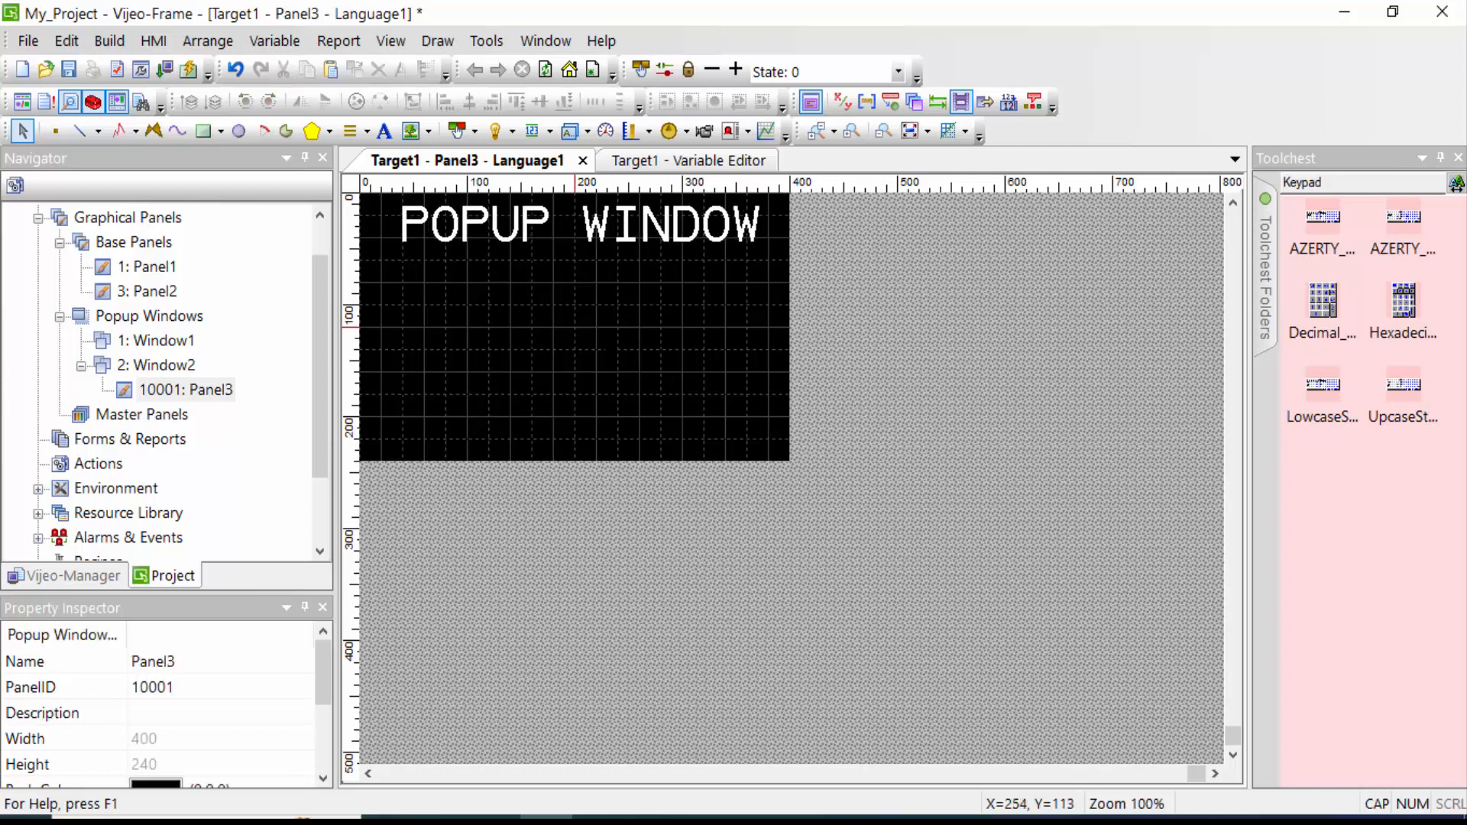
# Duplicate the green SCREEN-2 switch on Panel1 and place the copy directly below it, at about top 380, left 540.
pyautogui.click(164, 272)
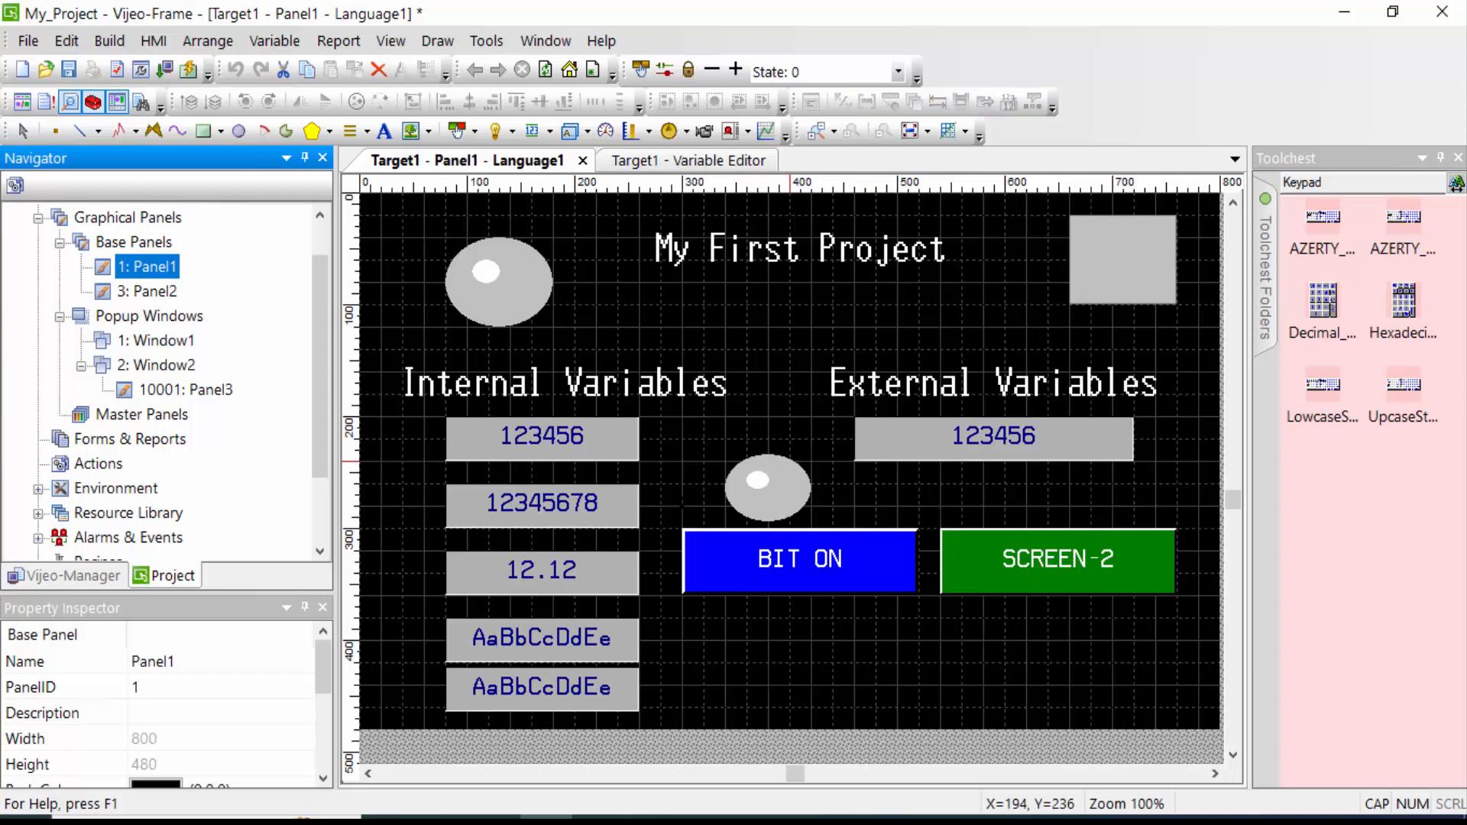
pyautogui.click(1022, 560)
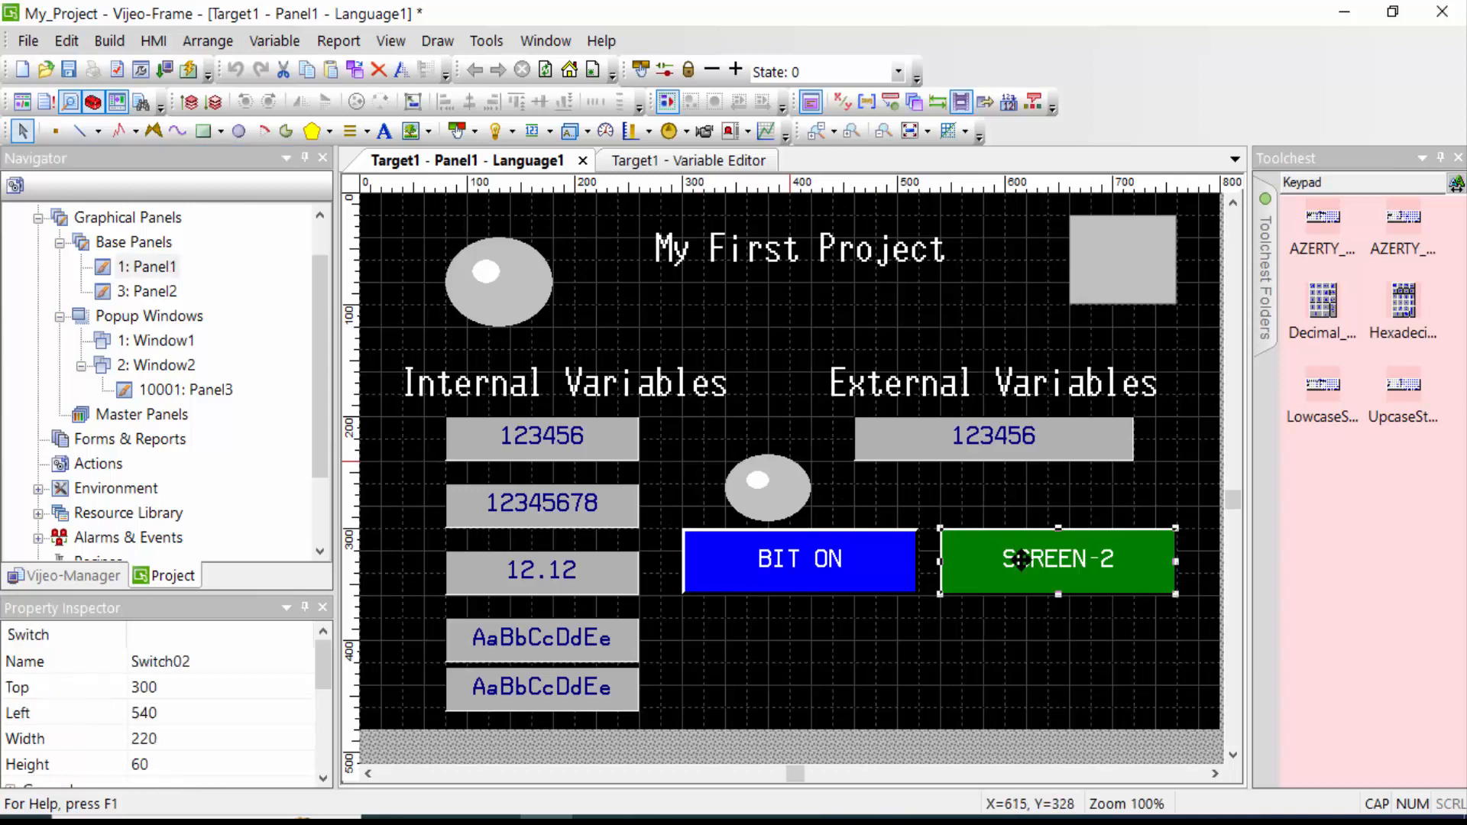
pyautogui.doubleClick(168, 298)
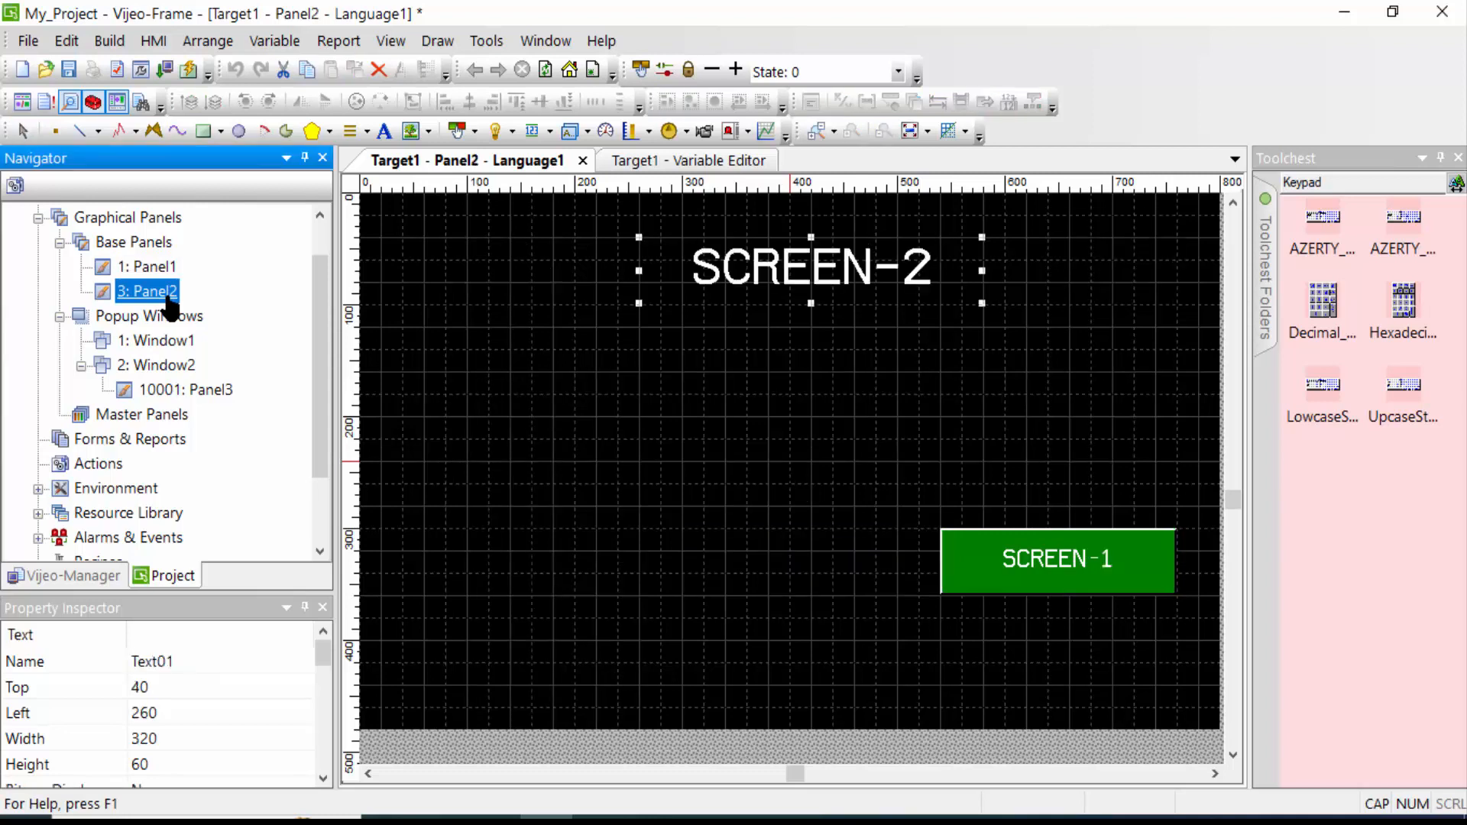
pyautogui.doubleClick(145, 267)
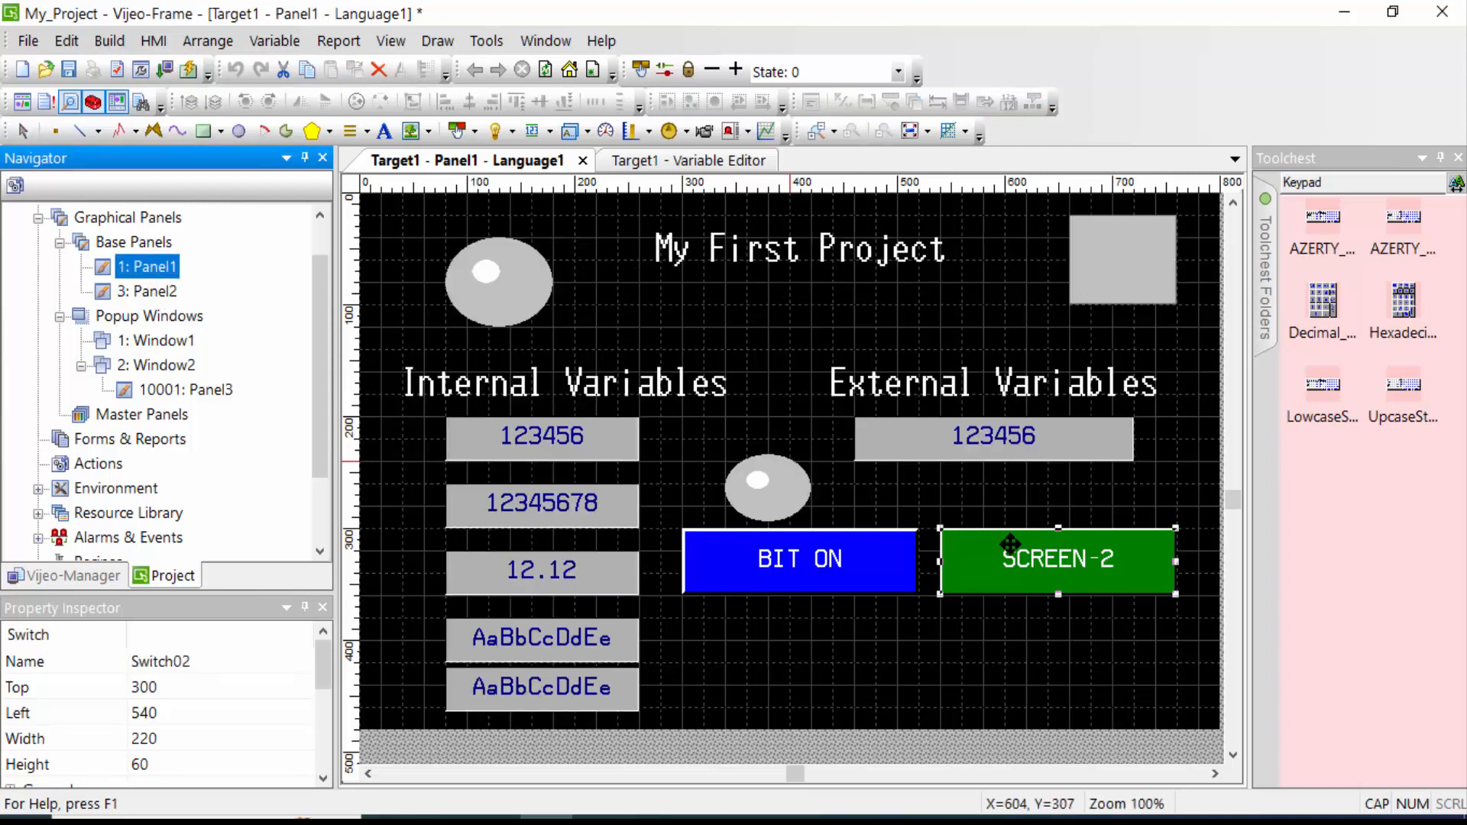
pyautogui.click(1011, 546)
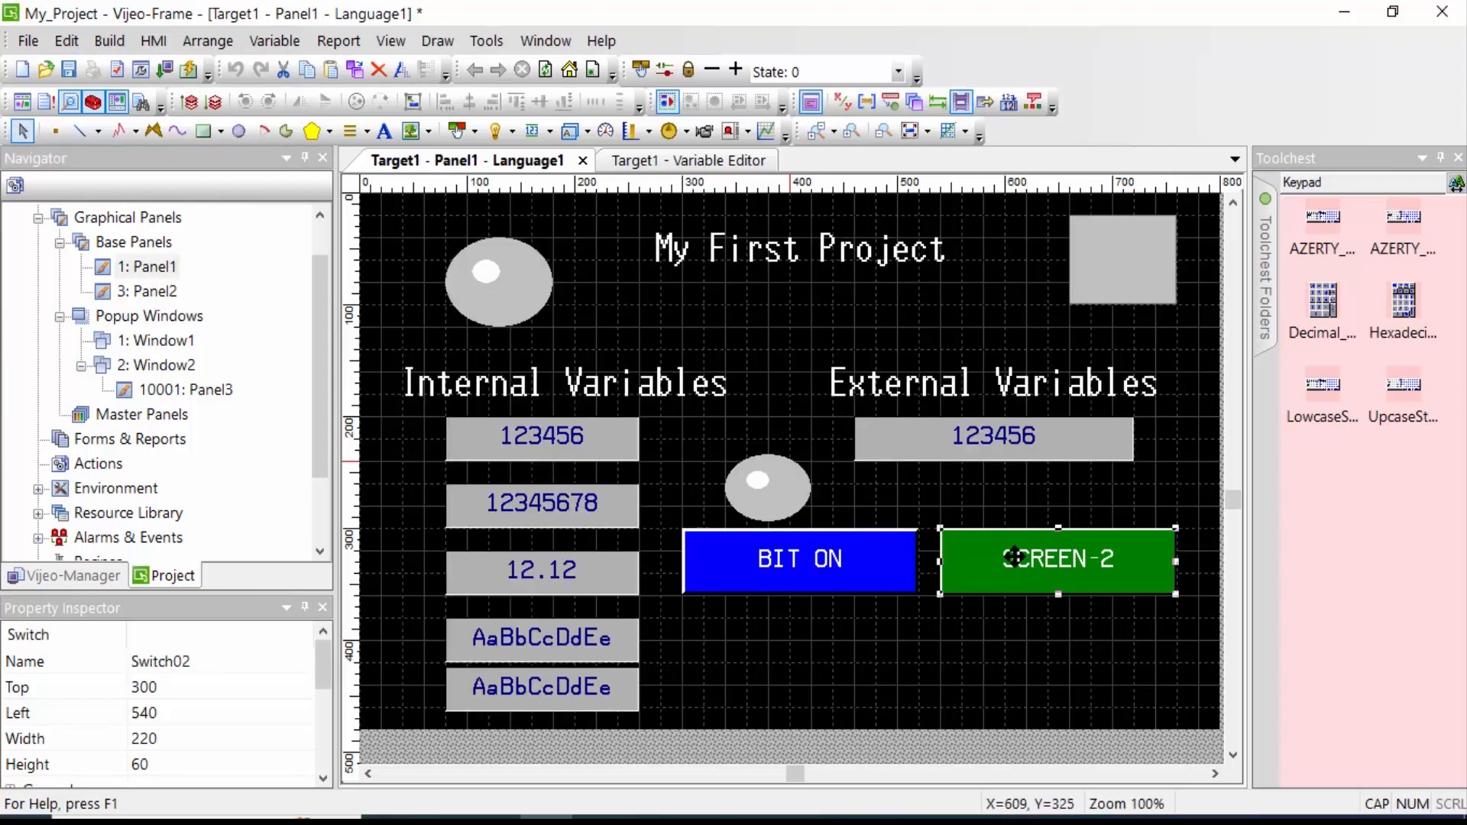
pyautogui.hotkey('ctrl', 'v')
pyautogui.moveTo(1028, 581); pyautogui.dragTo(1035, 678)
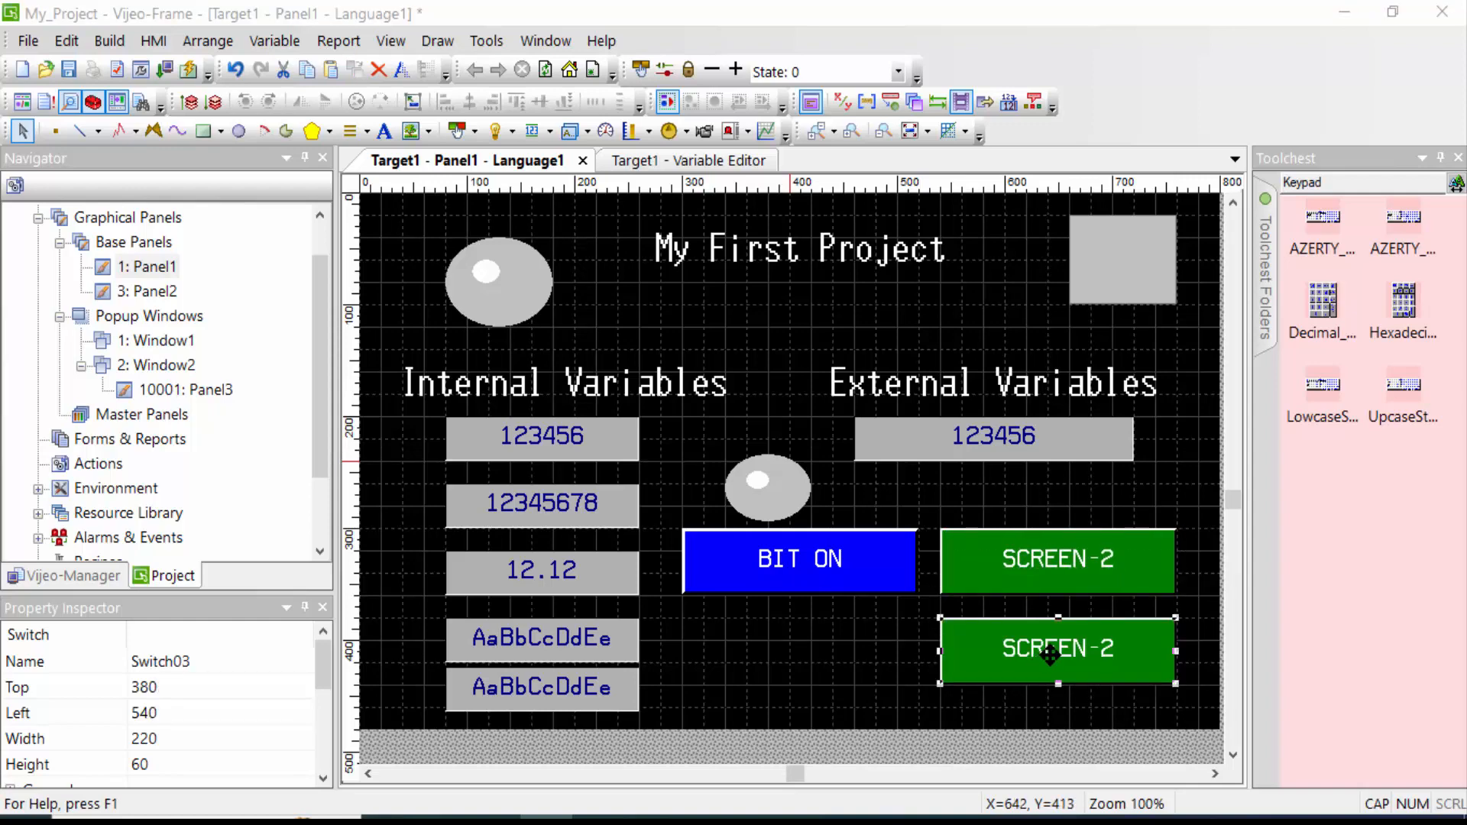
# Change the label of the duplicated lower switch on Panel1 to POPUP WINDOW.
pyautogui.doubleClick(1049, 653)
pyautogui.click(574, 108)
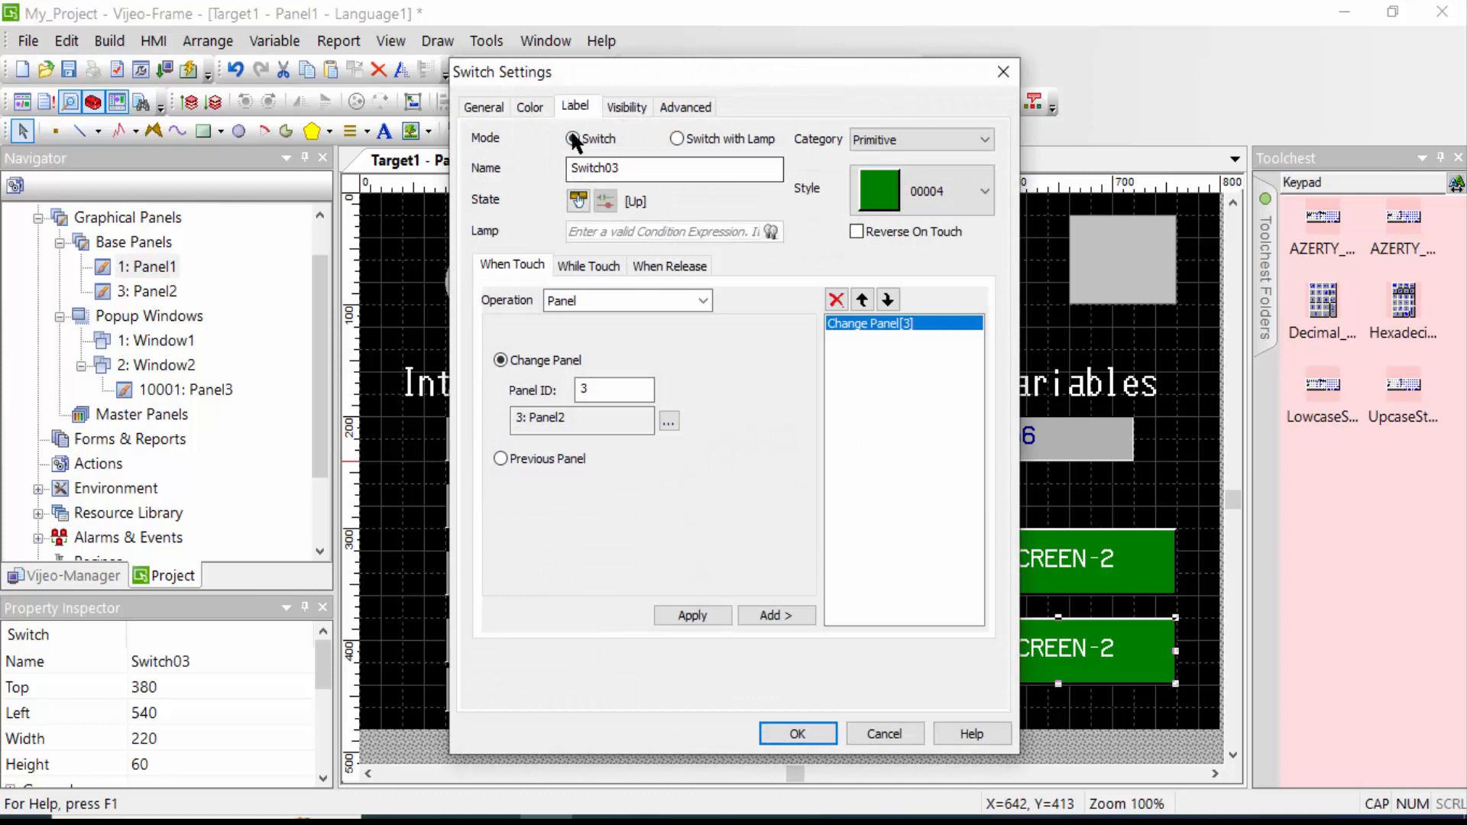
pyautogui.press('BackSpace')
pyautogui.write('POP')
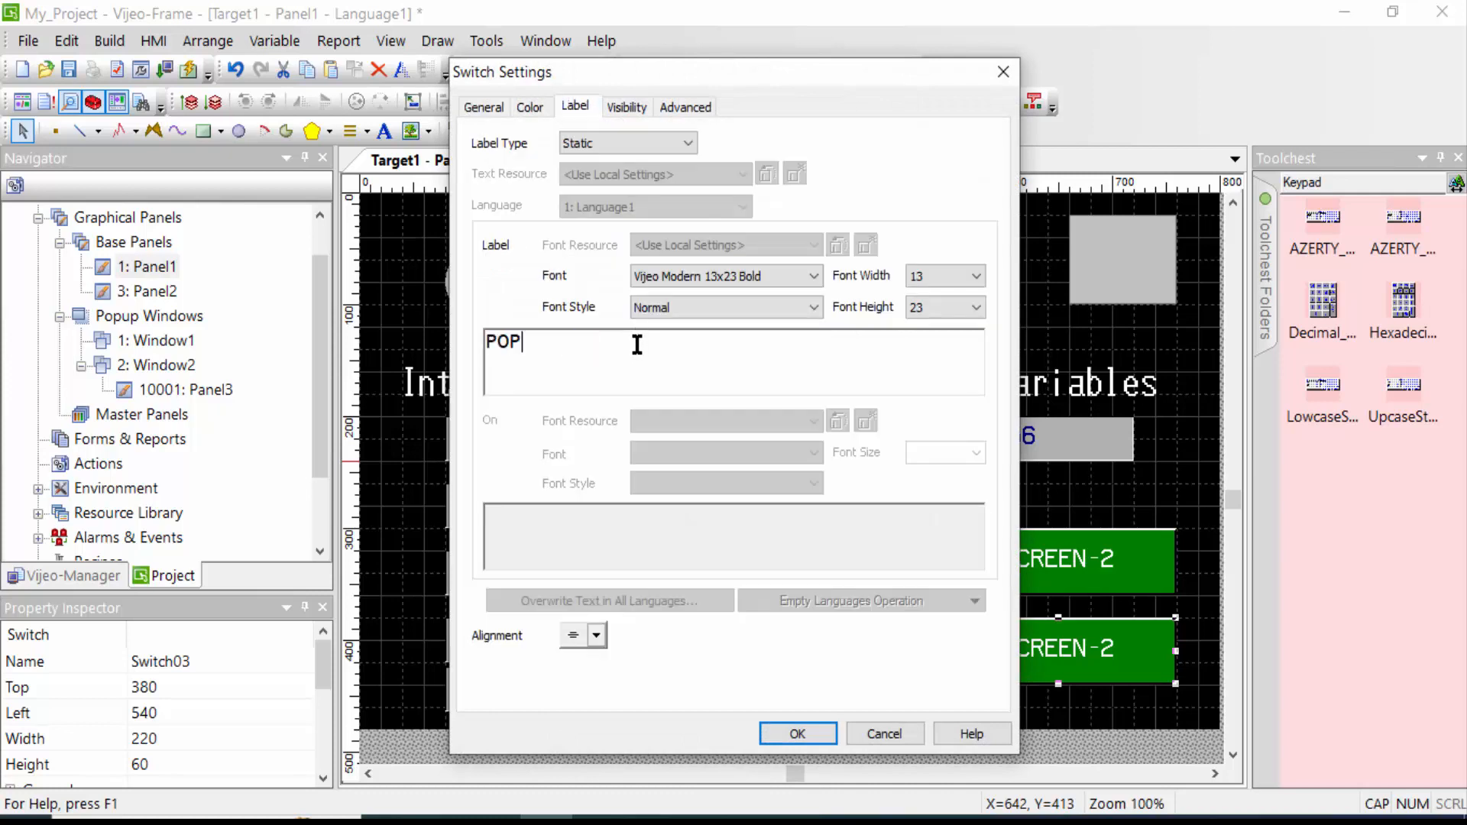
pyautogui.write('UP WINDOW')
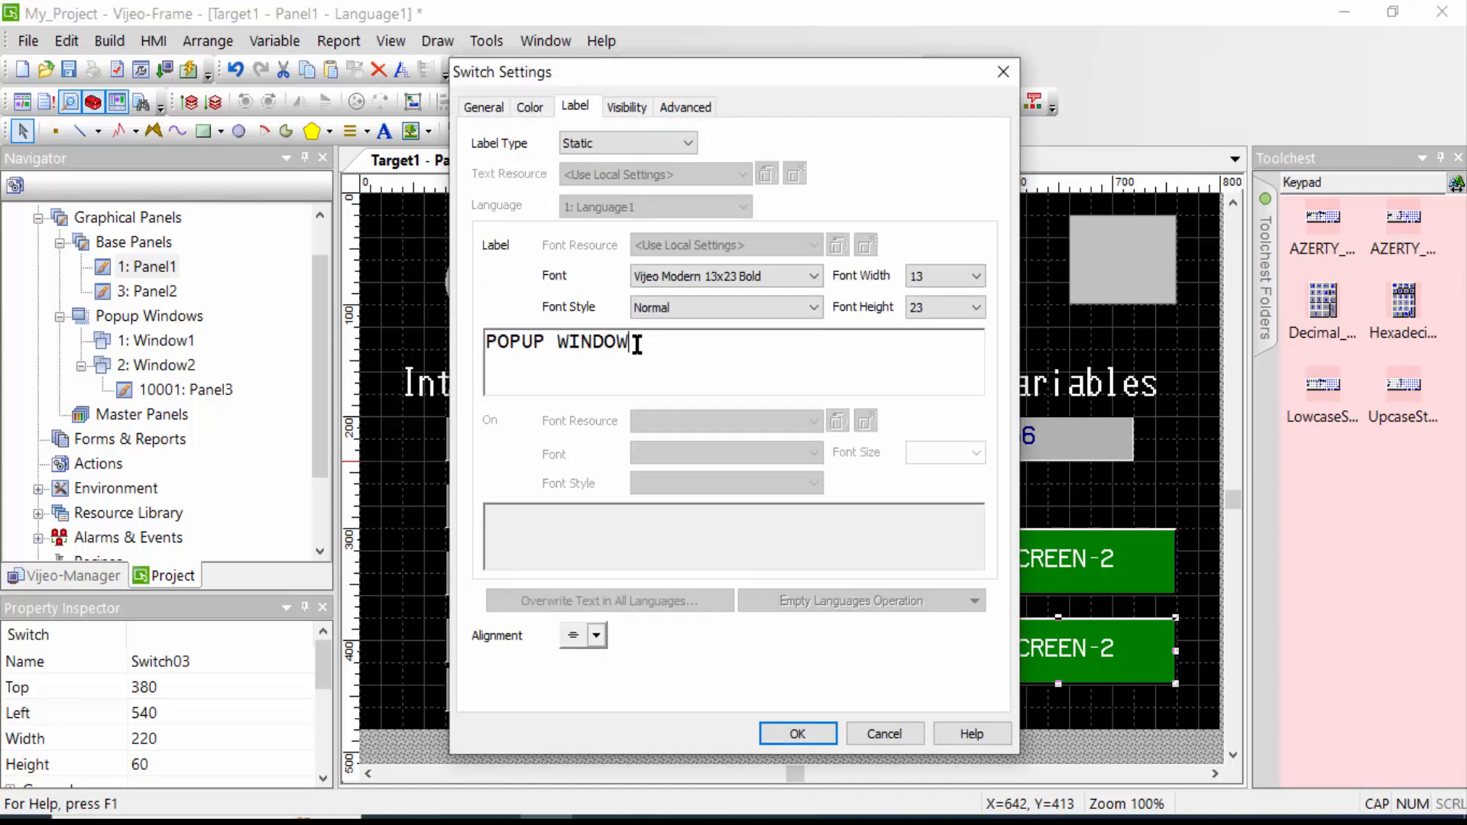
# Replace the lower switch's Change Panel touch operation with an Open Popup operation targeting 10001: Panel3.
pyautogui.click(483, 108)
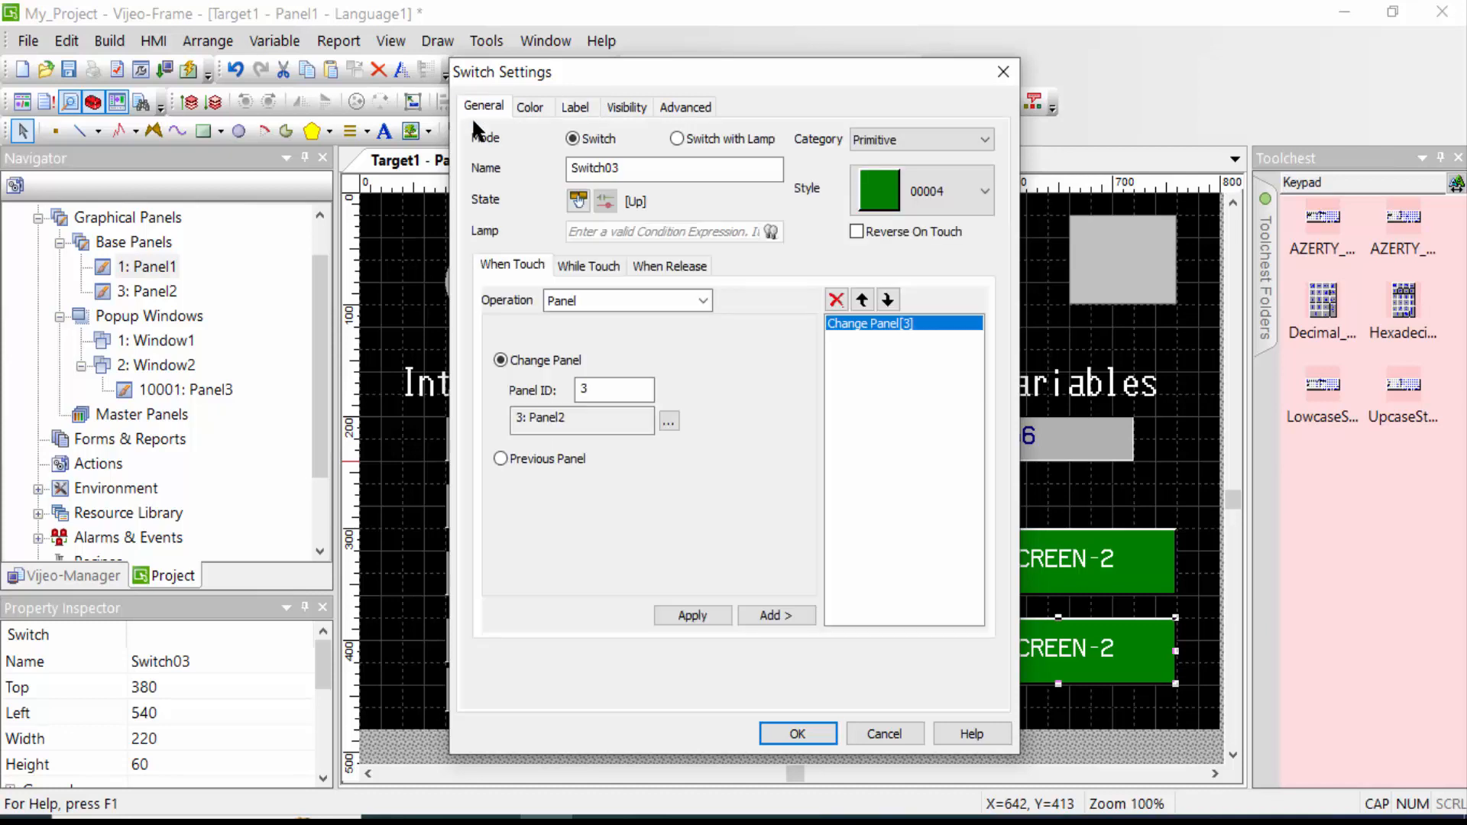
pyautogui.click(836, 300)
pyautogui.click(703, 300)
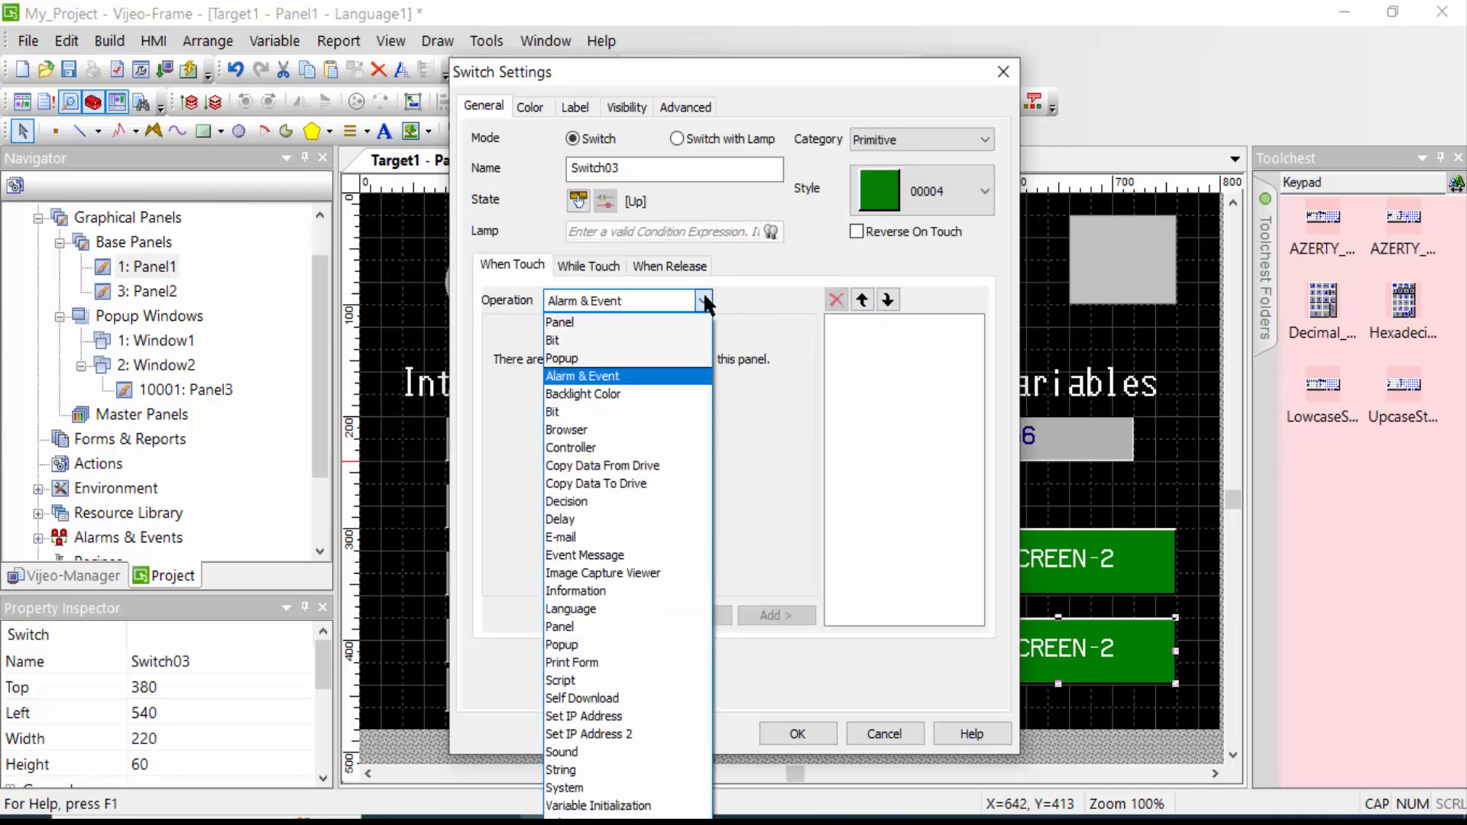
pyautogui.click(561, 353)
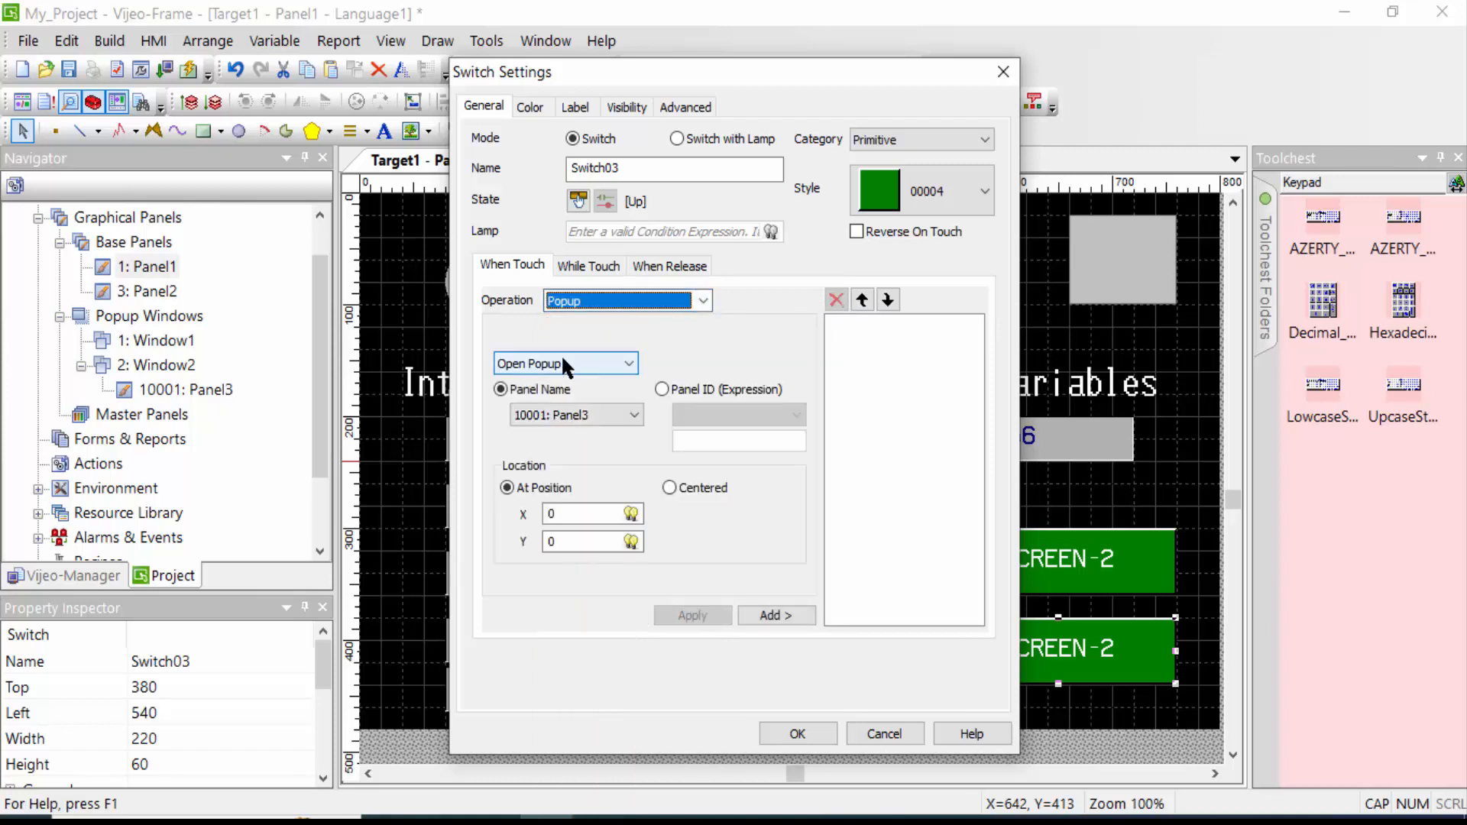
pyautogui.click(580, 406)
pyautogui.click(584, 407)
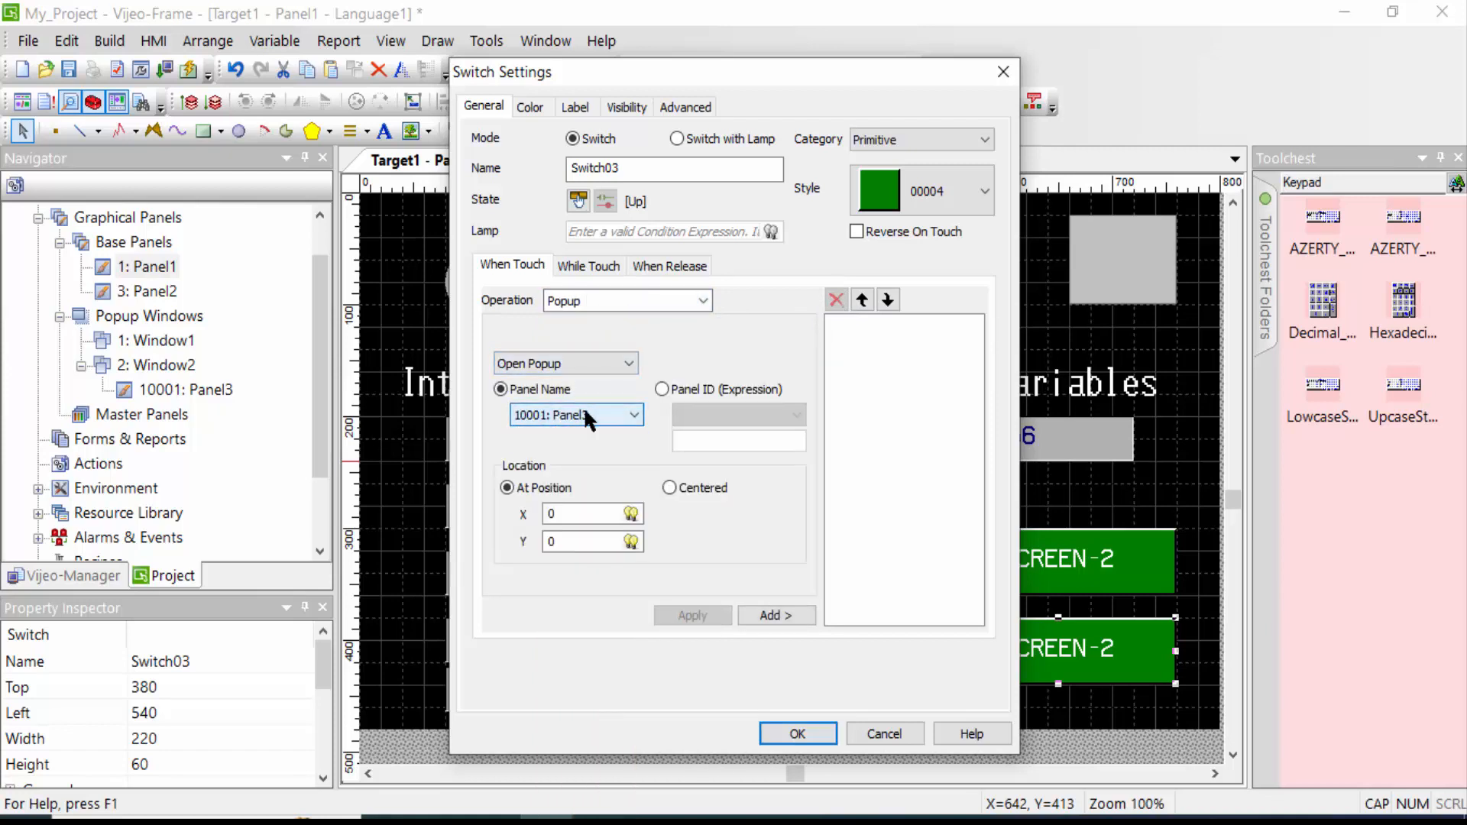
# Set the popup's opening position to X 20, Y 20 and add the operation to the POPUP WINDOW switch.
pyautogui.doubleClick(576, 517)
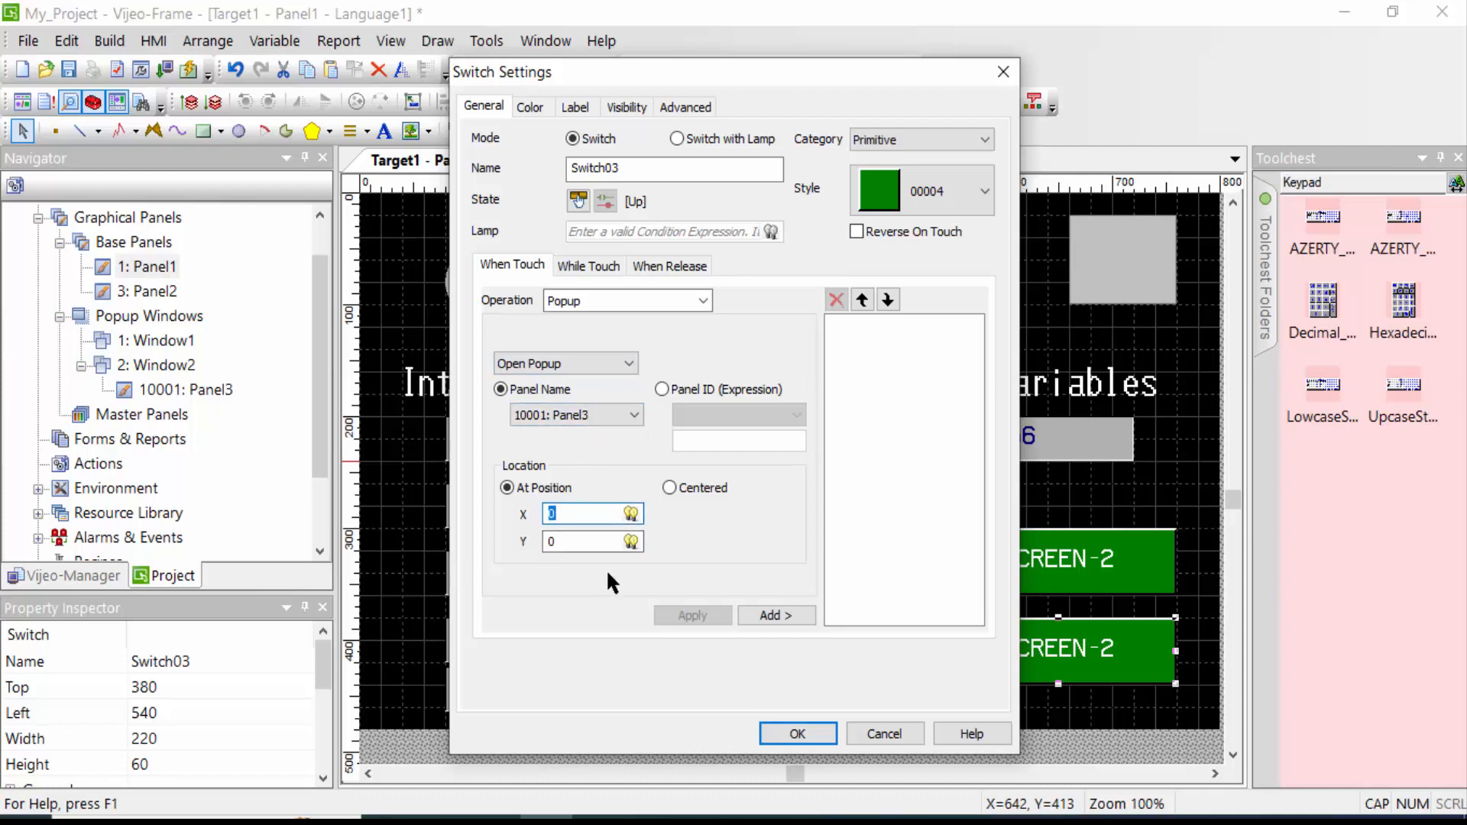
pyautogui.write('20')
pyautogui.click(549, 541)
pyautogui.click(773, 613)
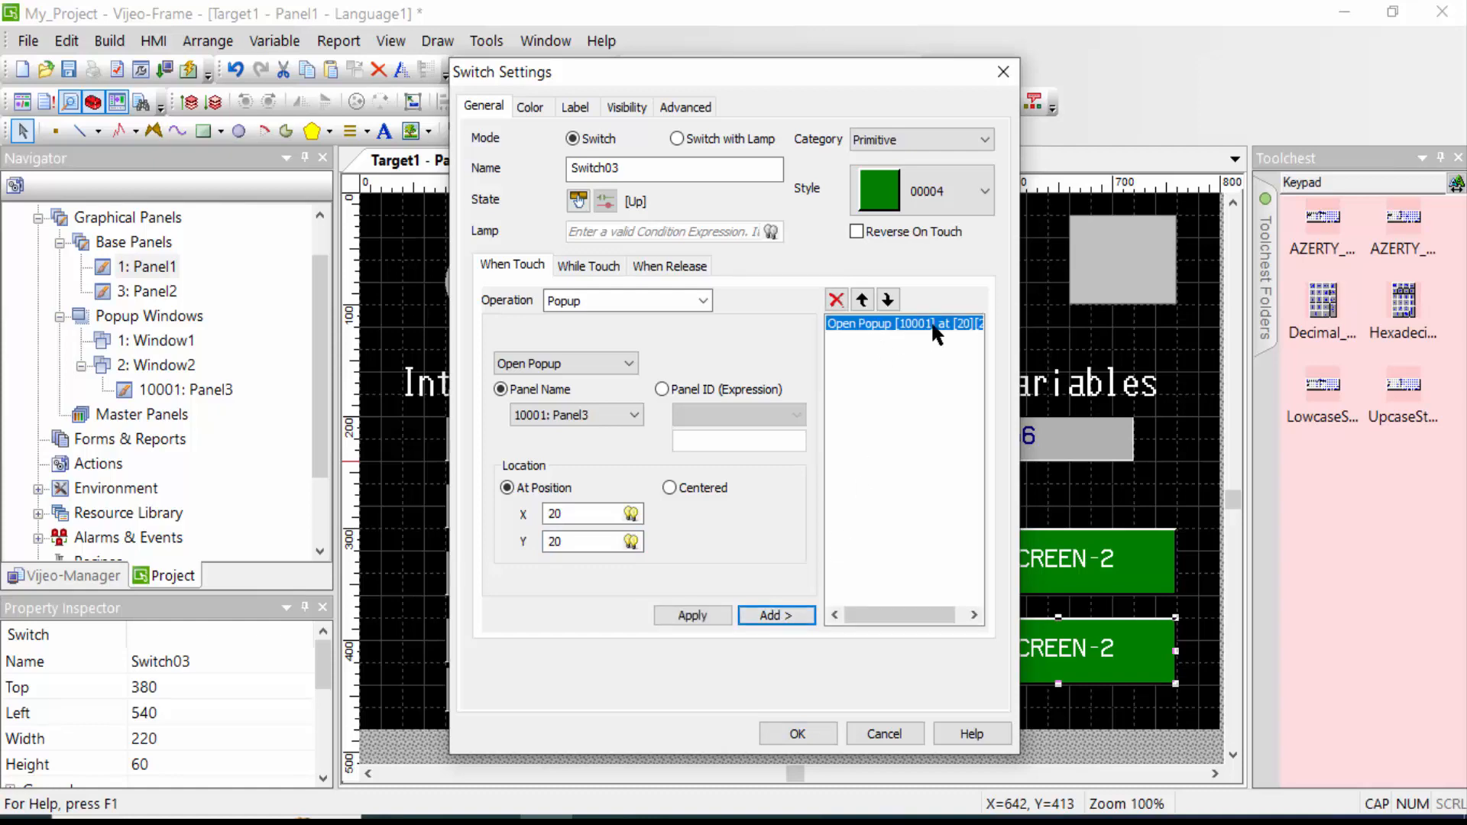
pyautogui.click(800, 732)
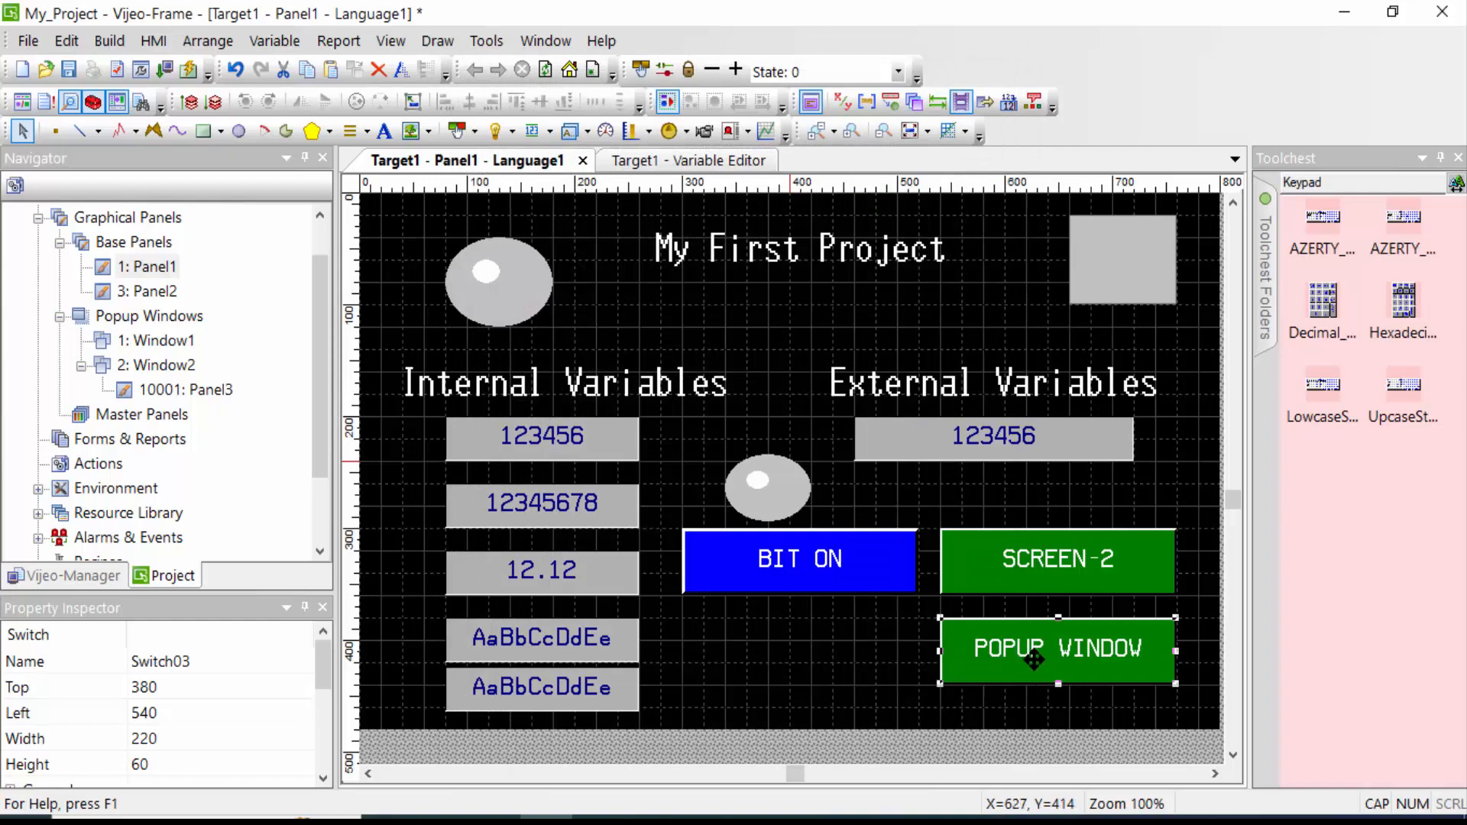
# Copy the POPUP WINDOW switch from Panel1 into popup panel Panel3 and place it at about top 160, left 120.
pyautogui.click(1032, 661)
pyautogui.rightClick(1029, 663)
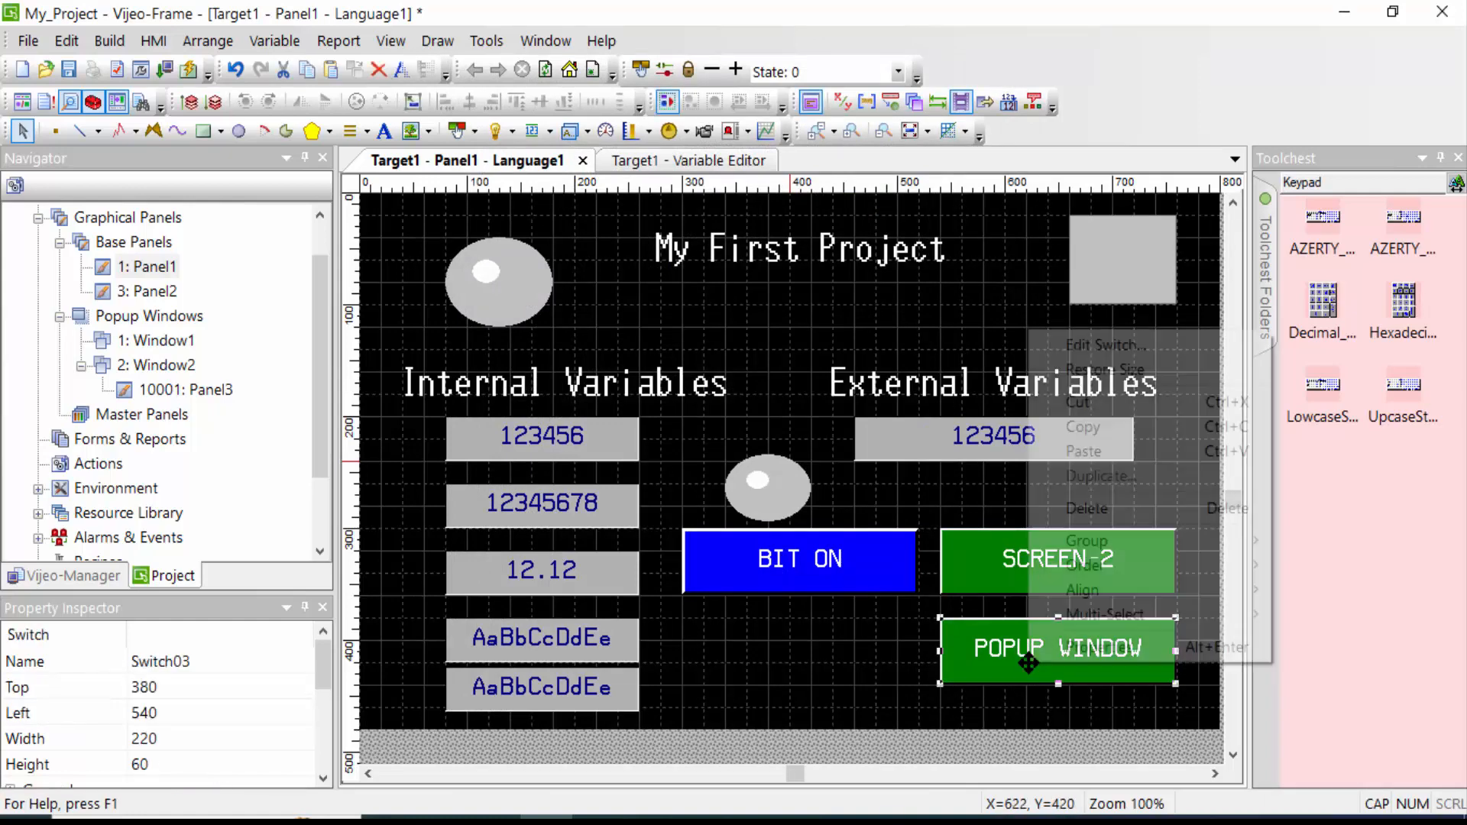
pyautogui.click(1093, 429)
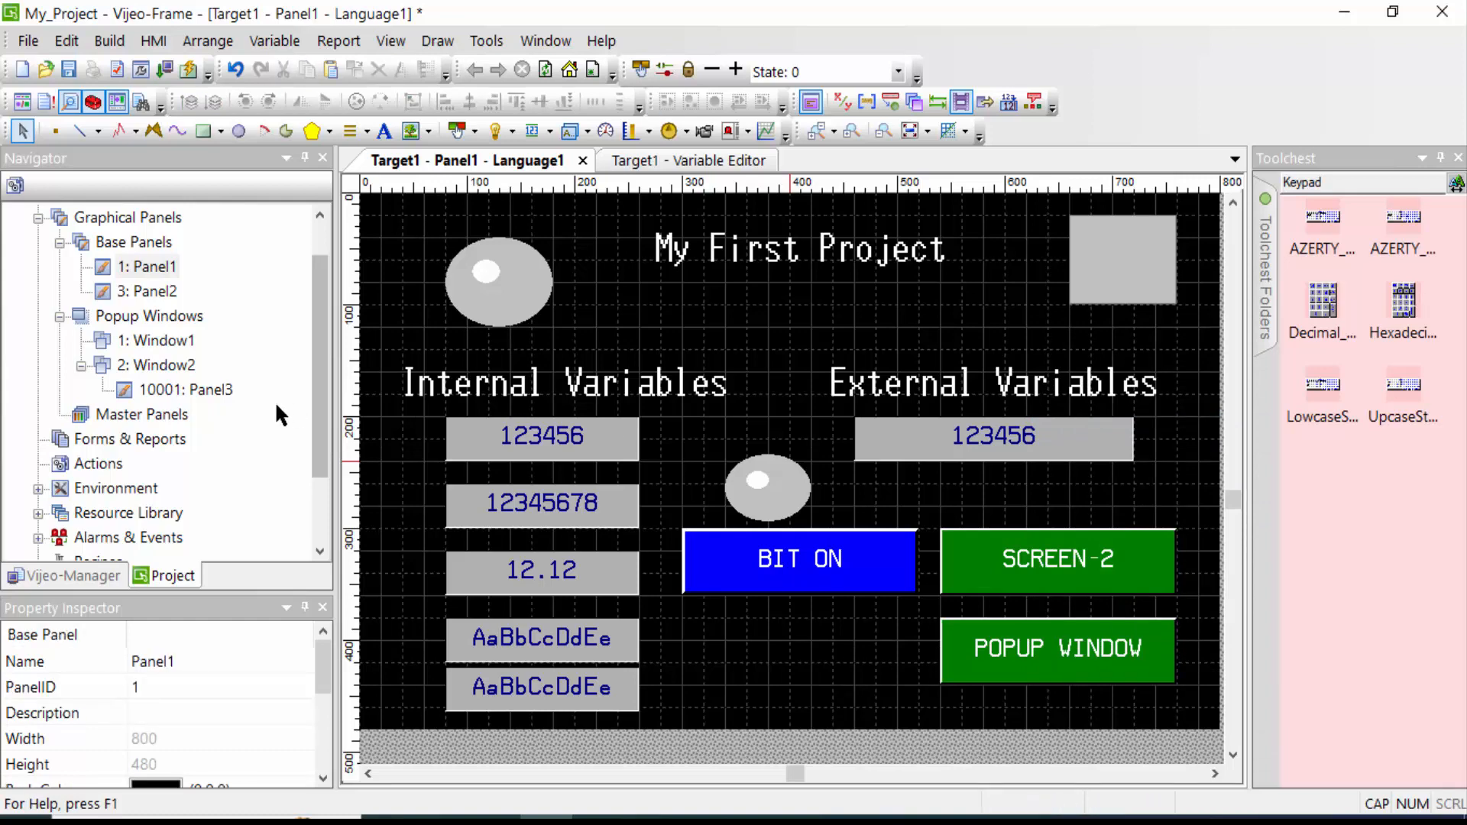
pyautogui.doubleClick(217, 392)
pyautogui.rightClick(490, 357)
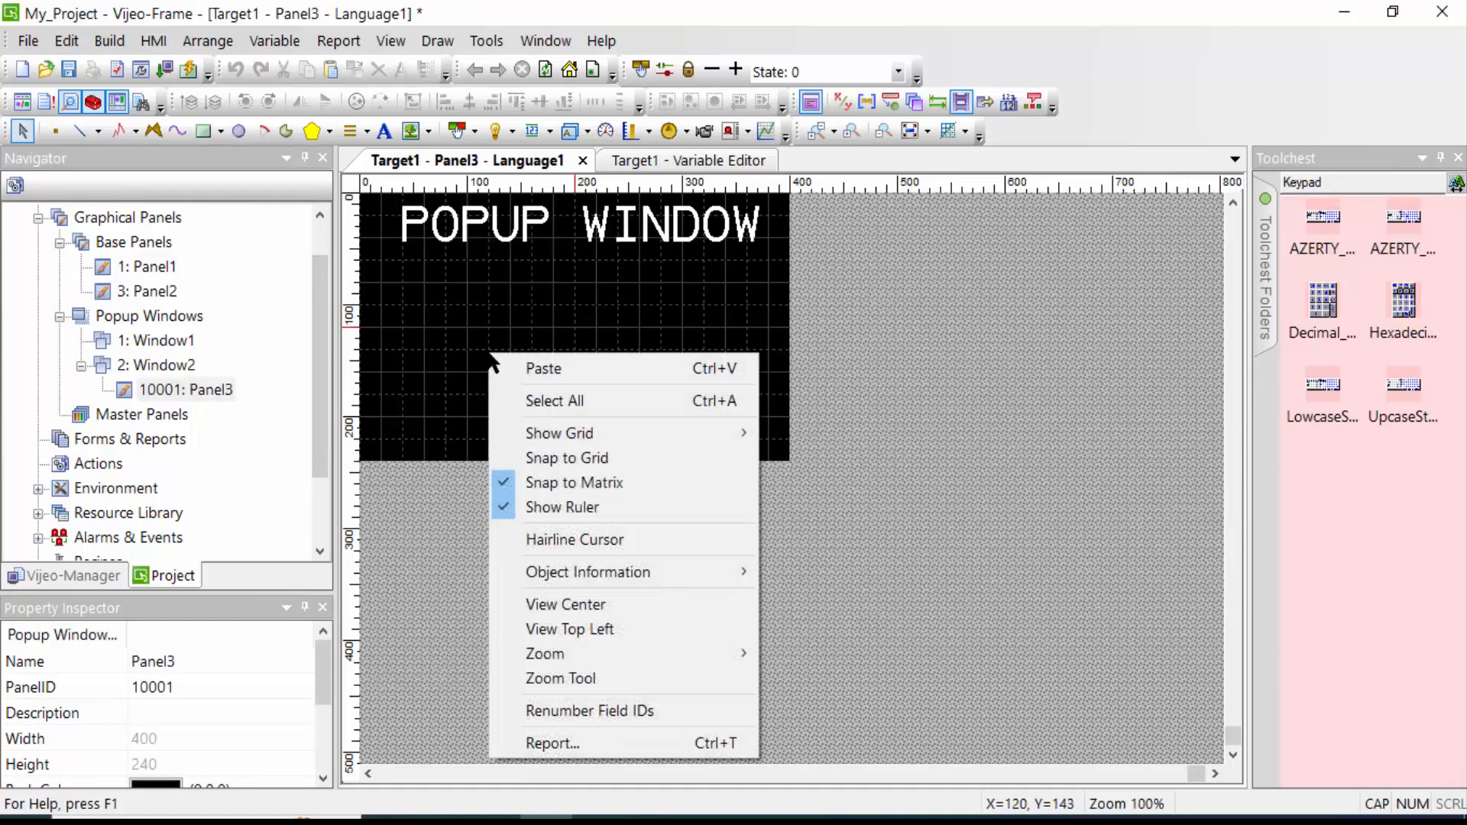
pyautogui.click(527, 369)
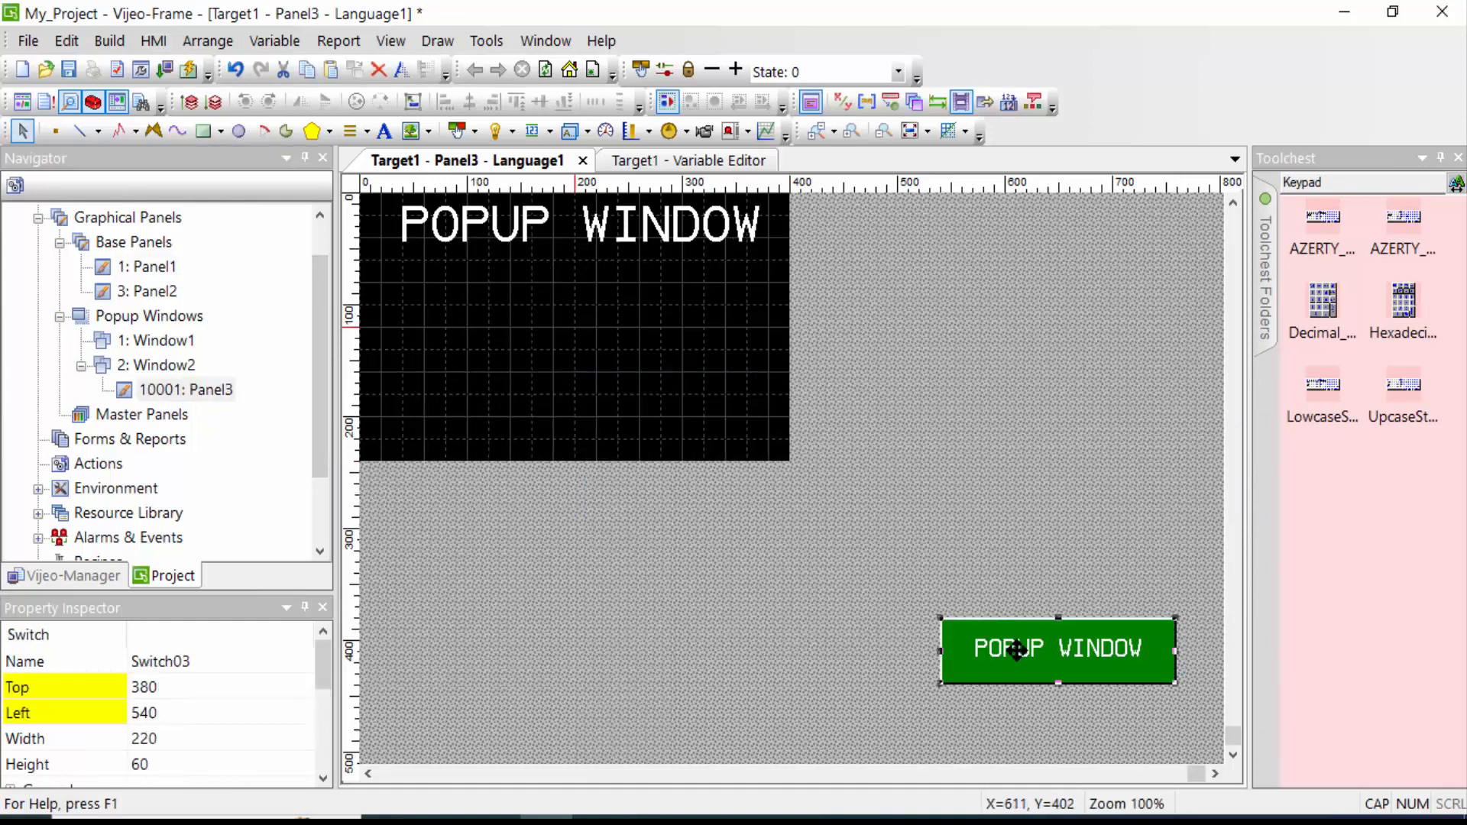
pyautogui.moveTo(994, 642); pyautogui.dragTo(576, 420)
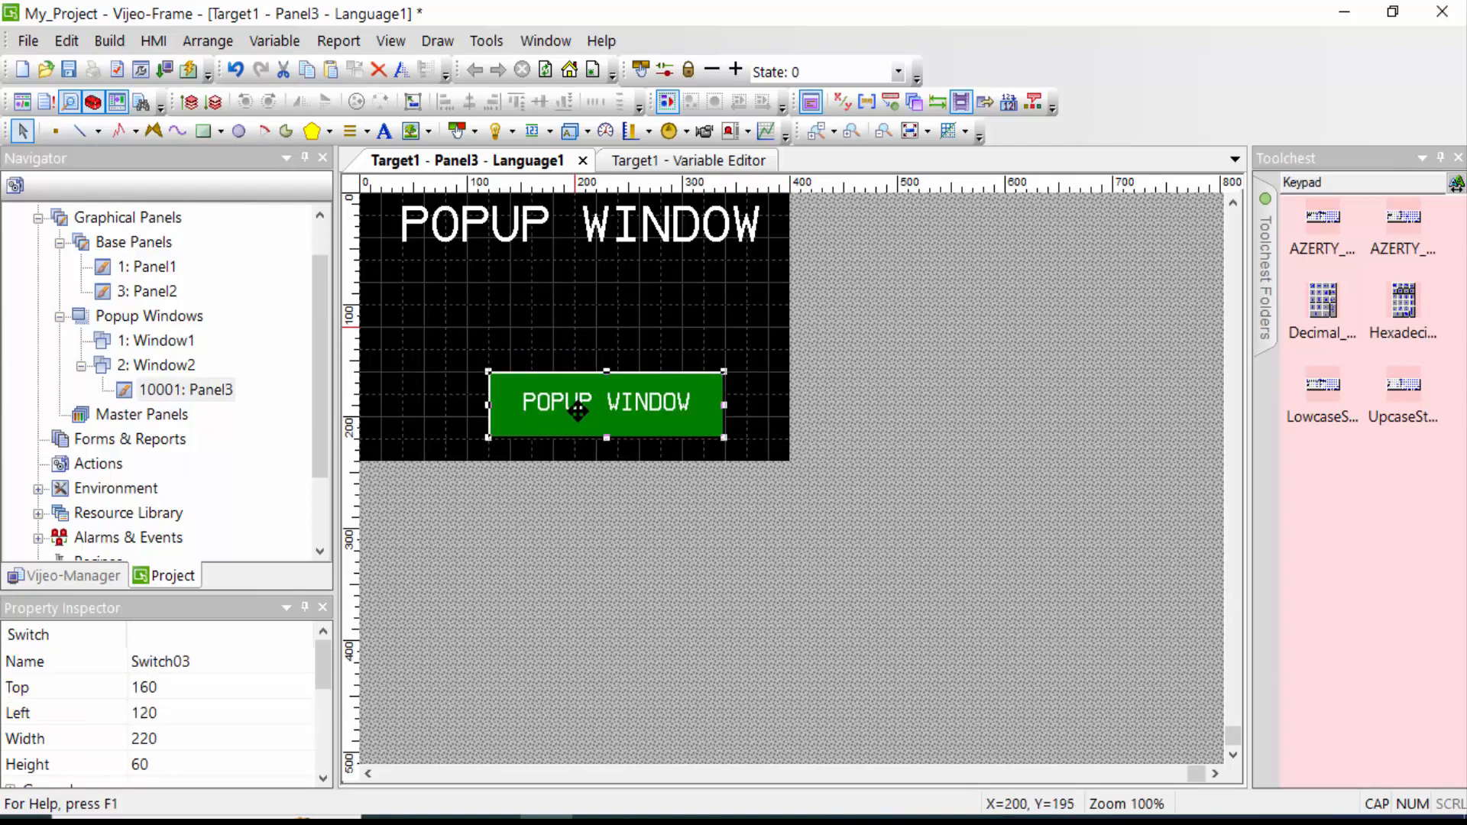
# Change the label of the copied switch on Panel3 to CLOSE.
pyautogui.doubleClick(595, 405)
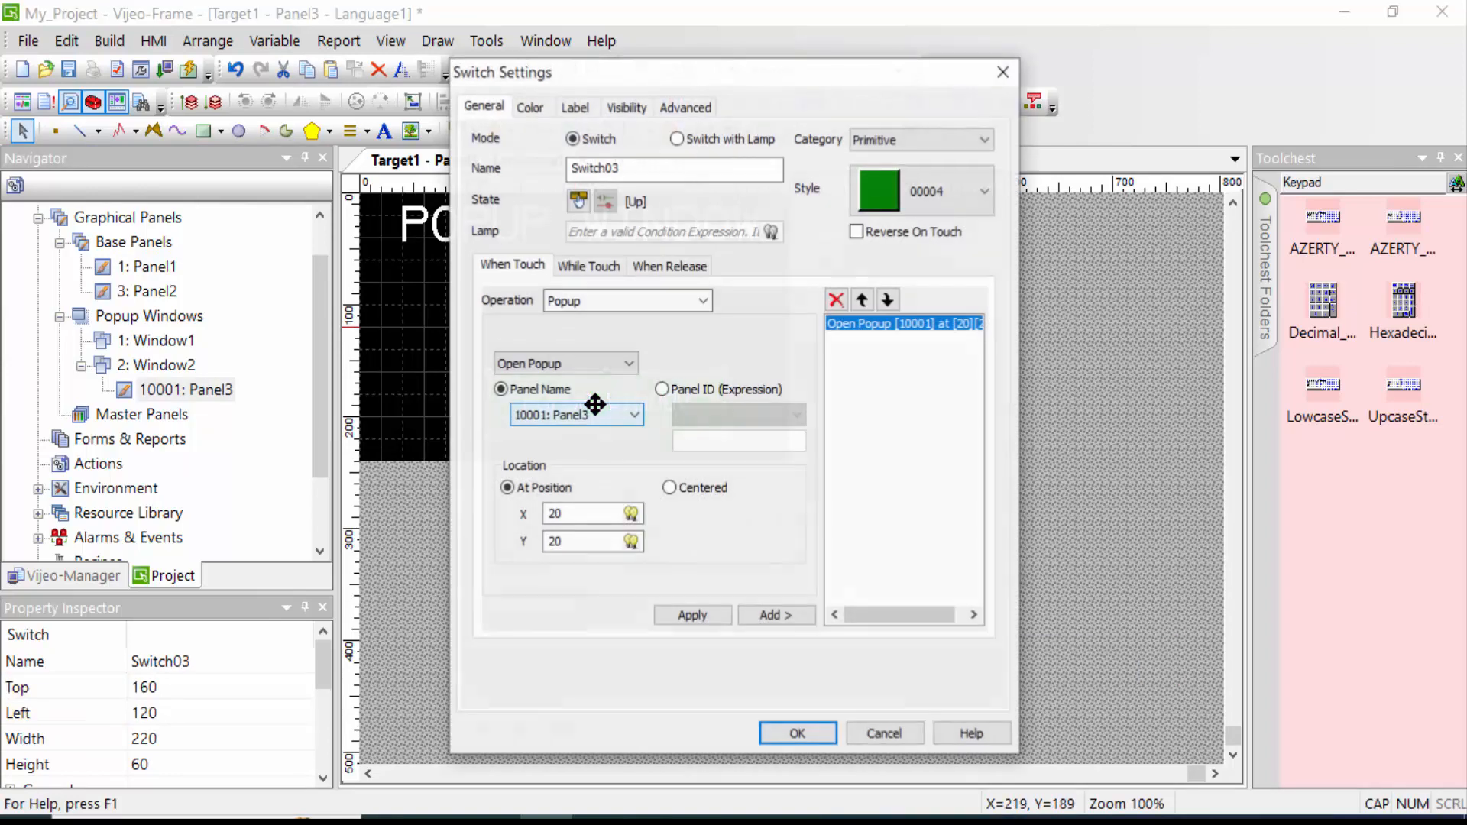
pyautogui.click(576, 106)
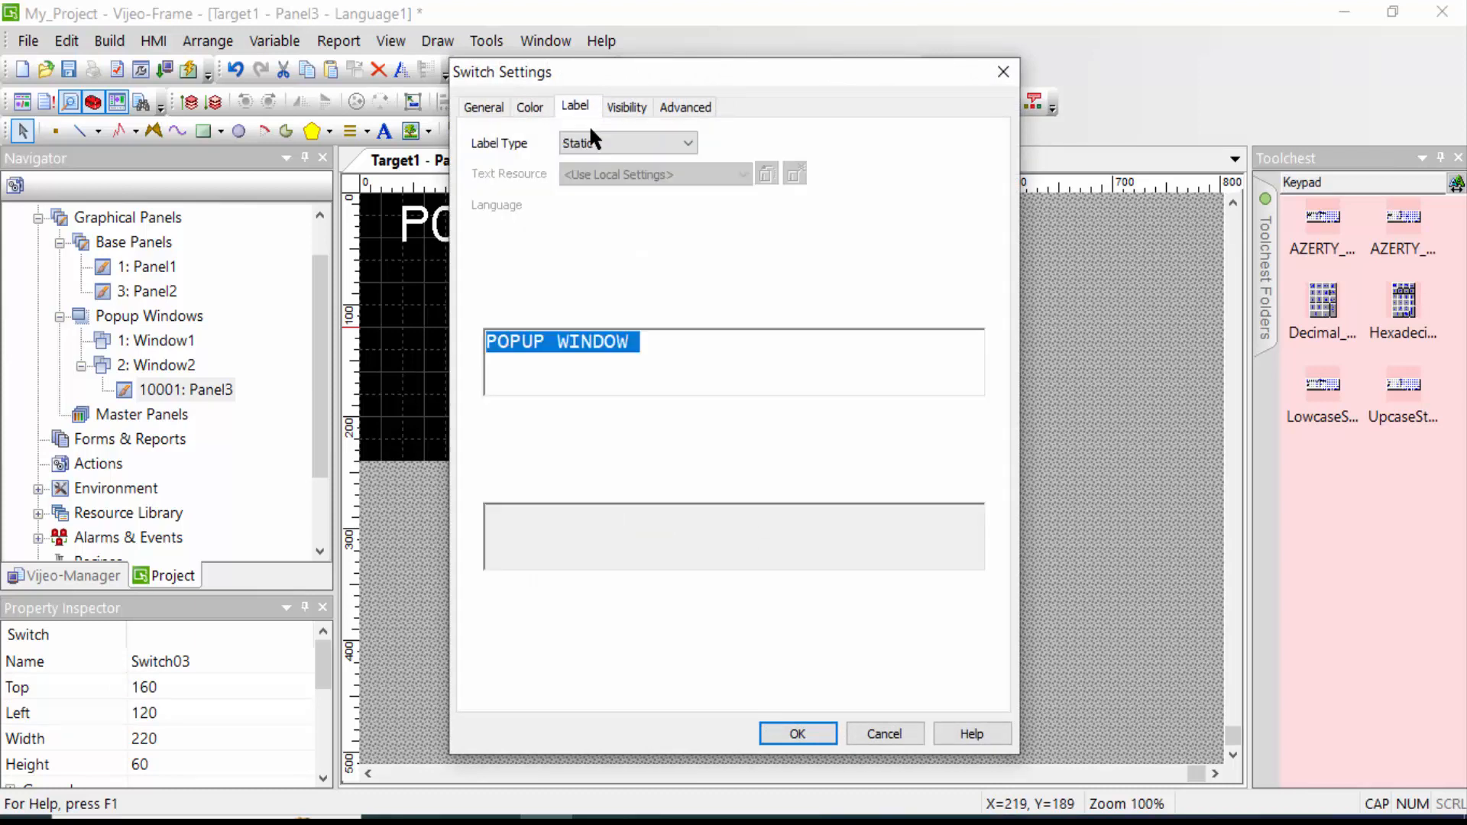
pyautogui.press('BackSpace')
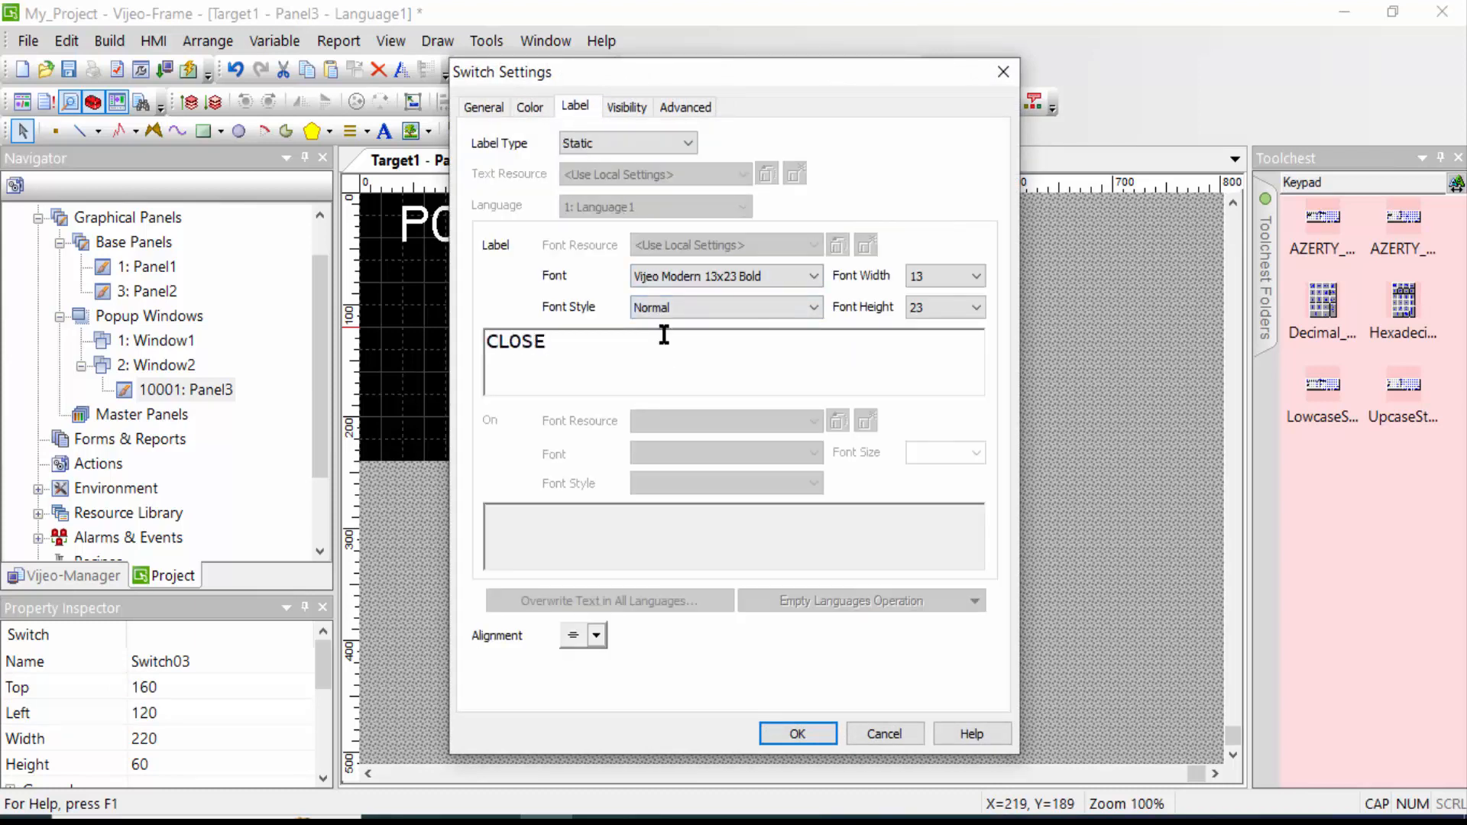
# Replace the CLOSE switch's Open Popup operation with a Close Popup operation for <Current Popup>.
pyautogui.click(496, 107)
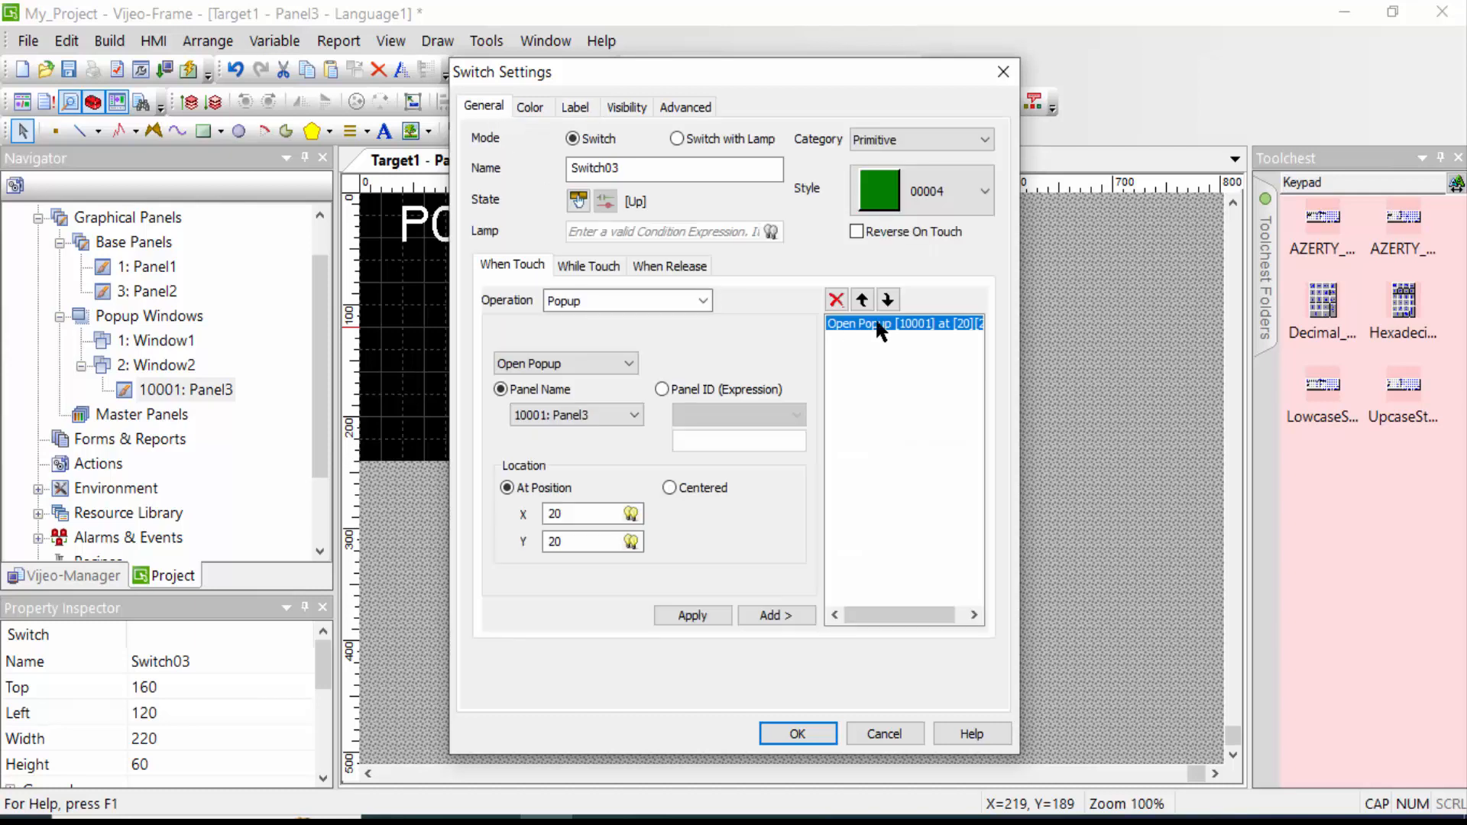
pyautogui.click(838, 297)
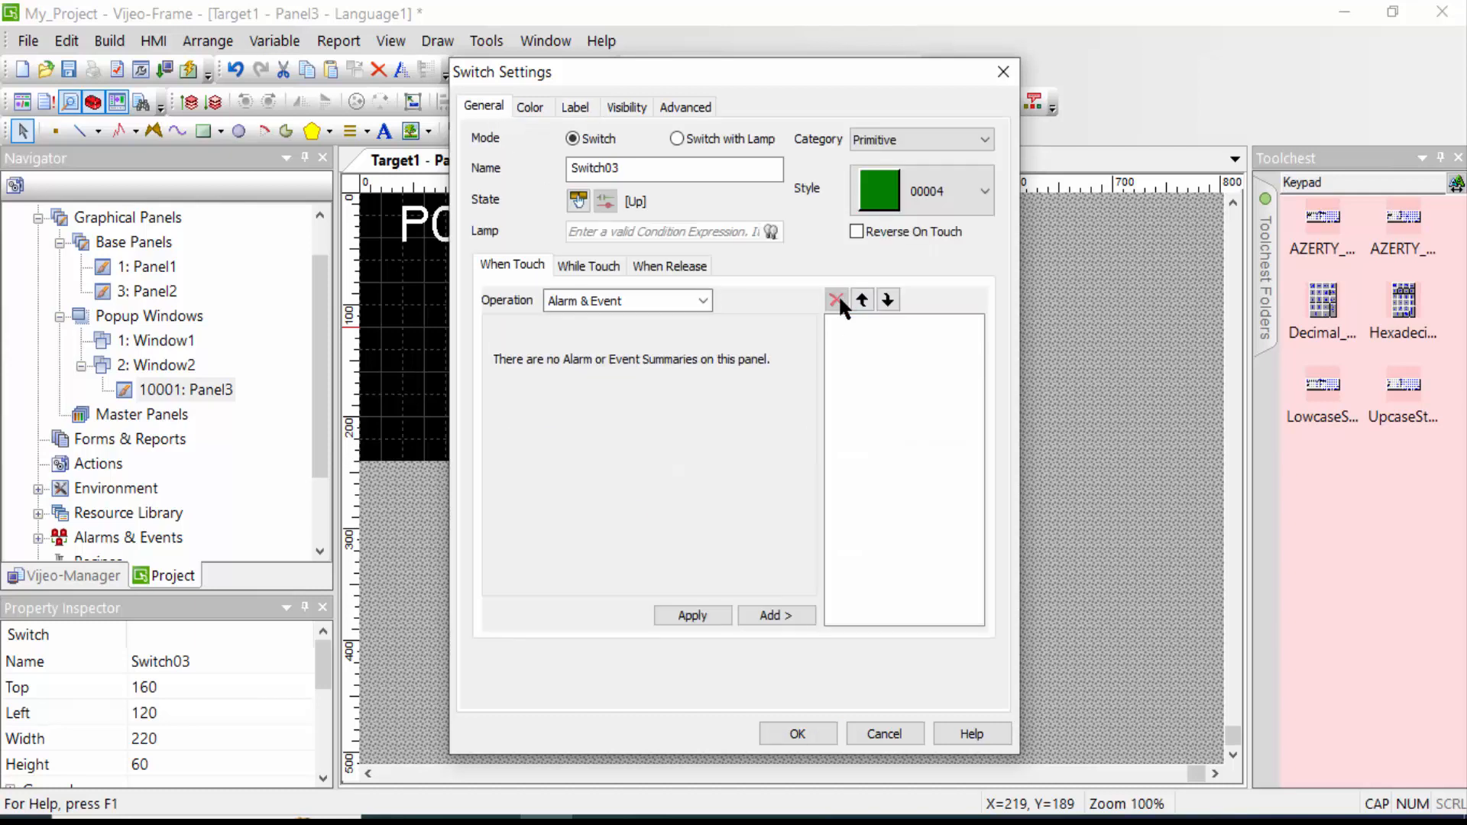
pyautogui.click(691, 298)
pyautogui.click(634, 322)
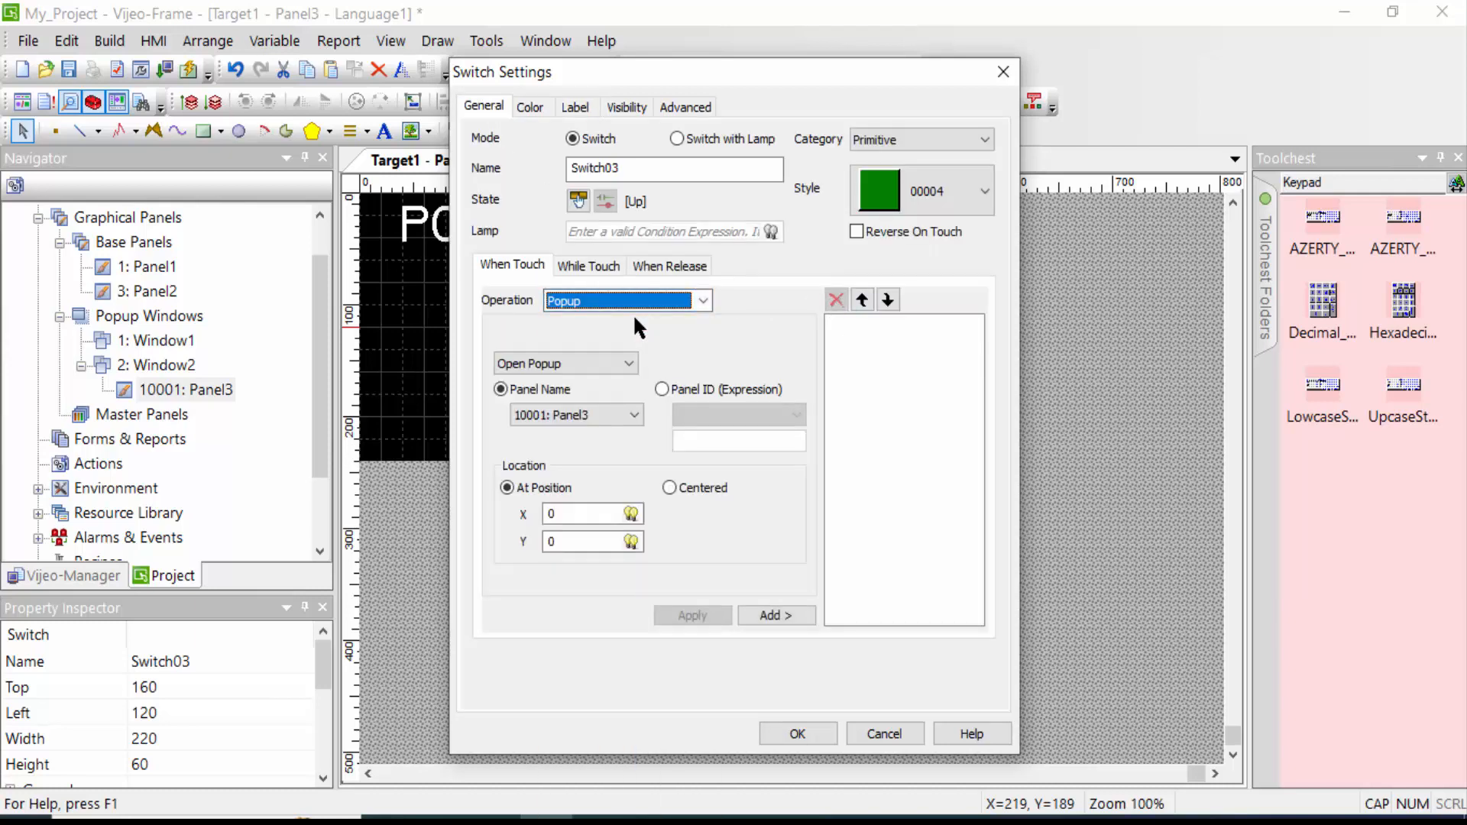
pyautogui.click(601, 360)
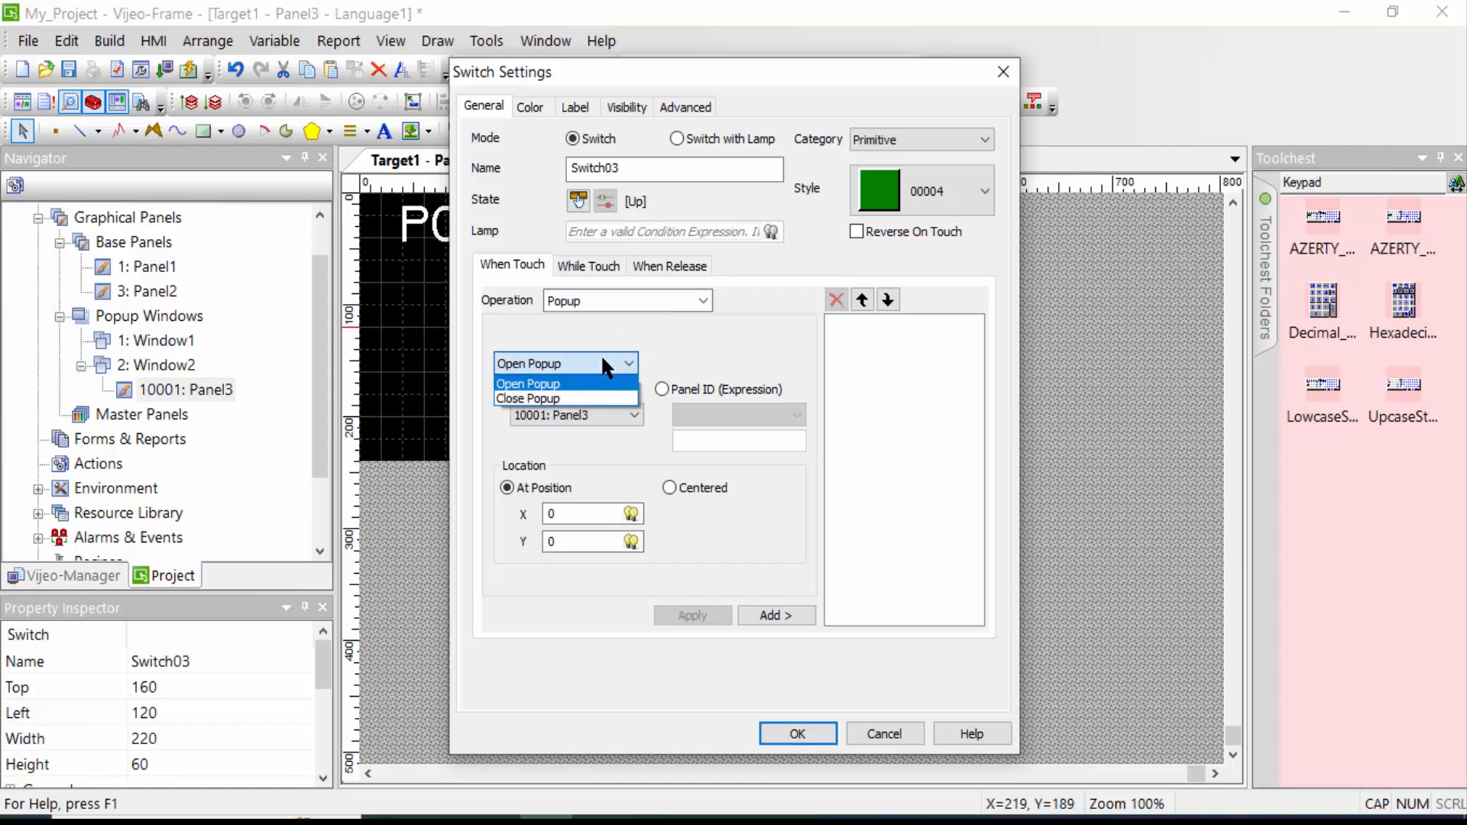
pyautogui.click(570, 399)
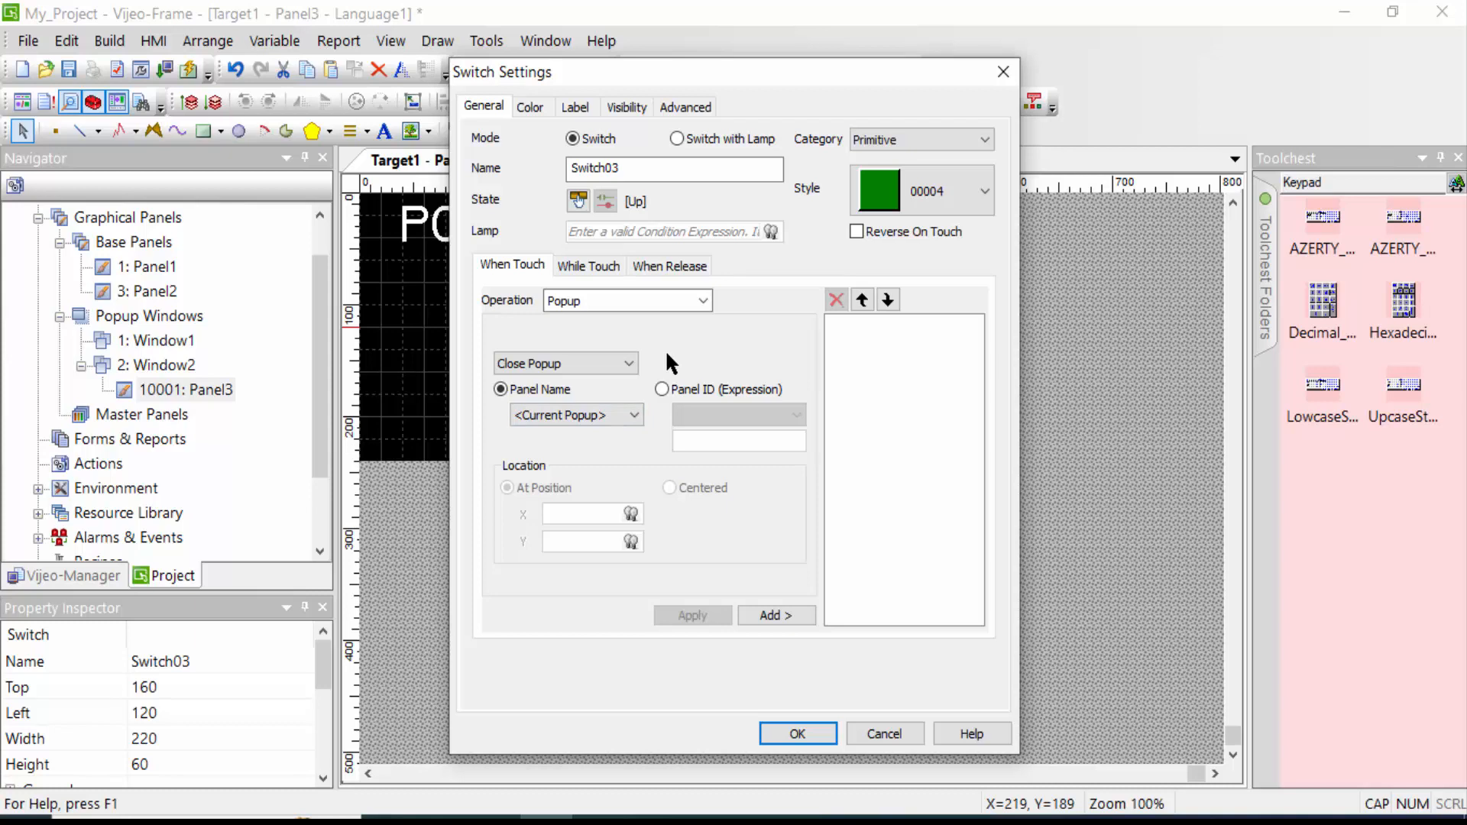
pyautogui.click(786, 615)
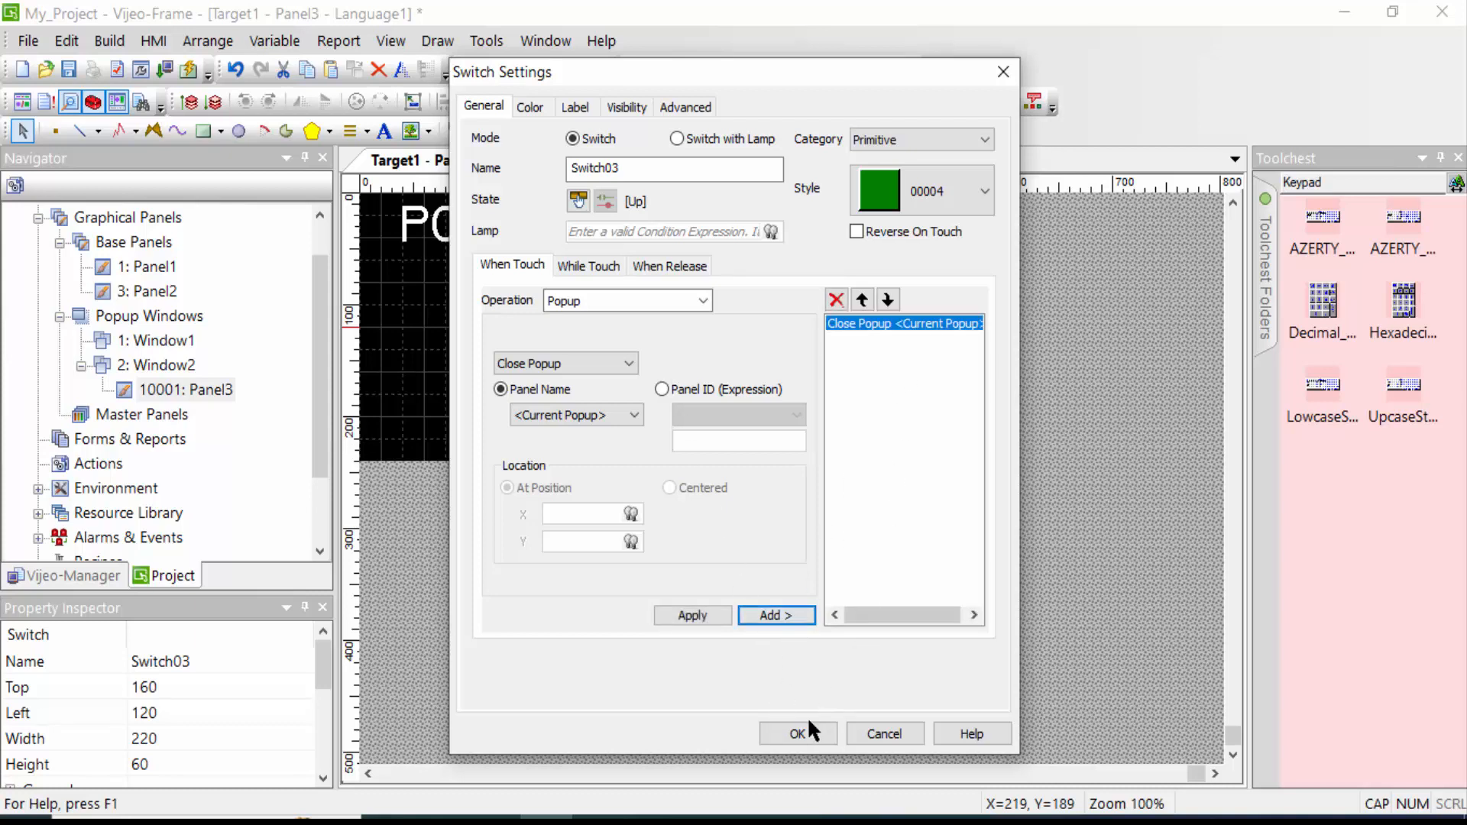
pyautogui.click(798, 734)
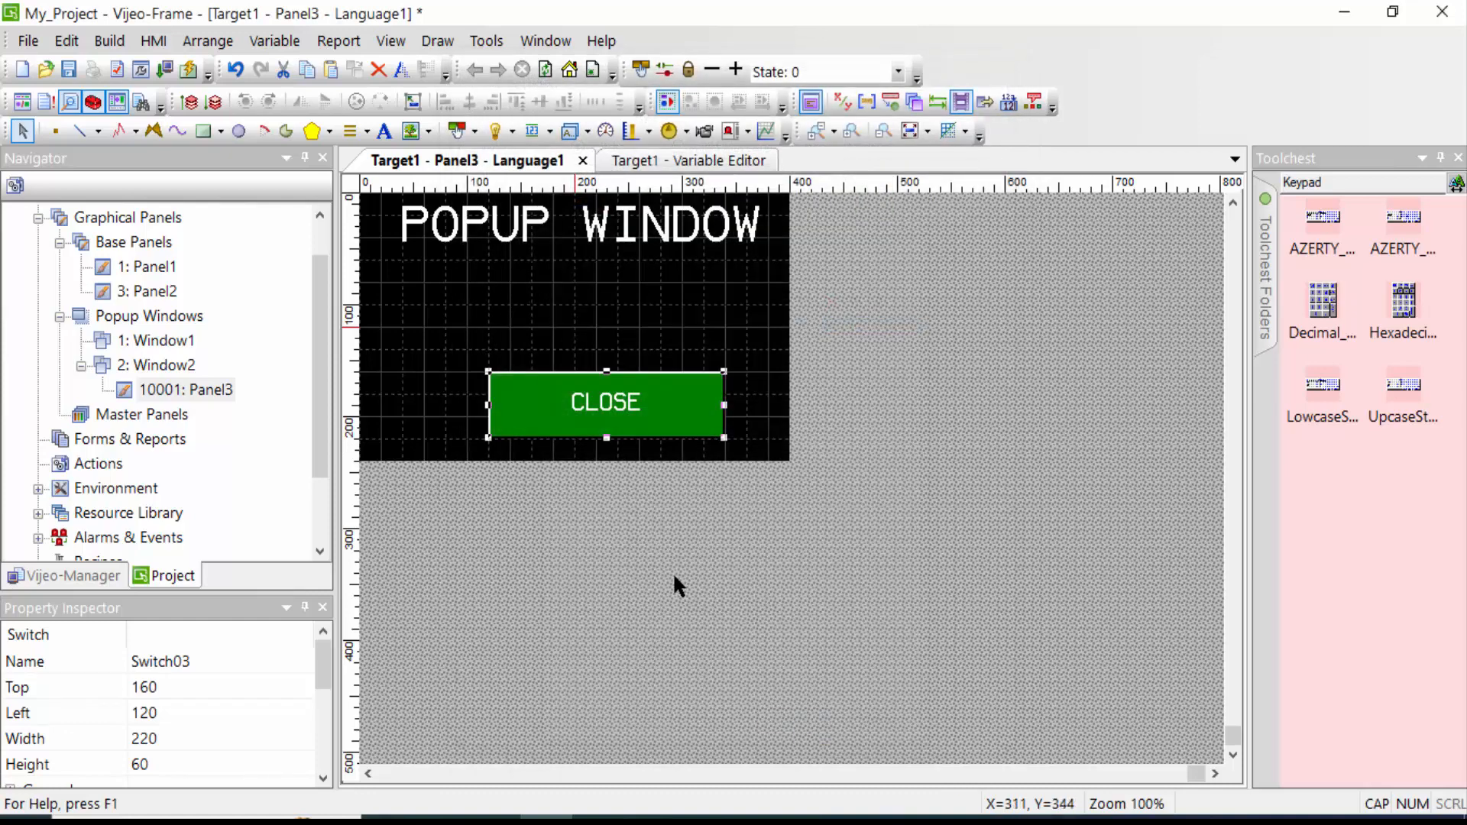
# Set the back color of popup panel Panel3 to pink (255,0,128).
pyautogui.click(673, 573)
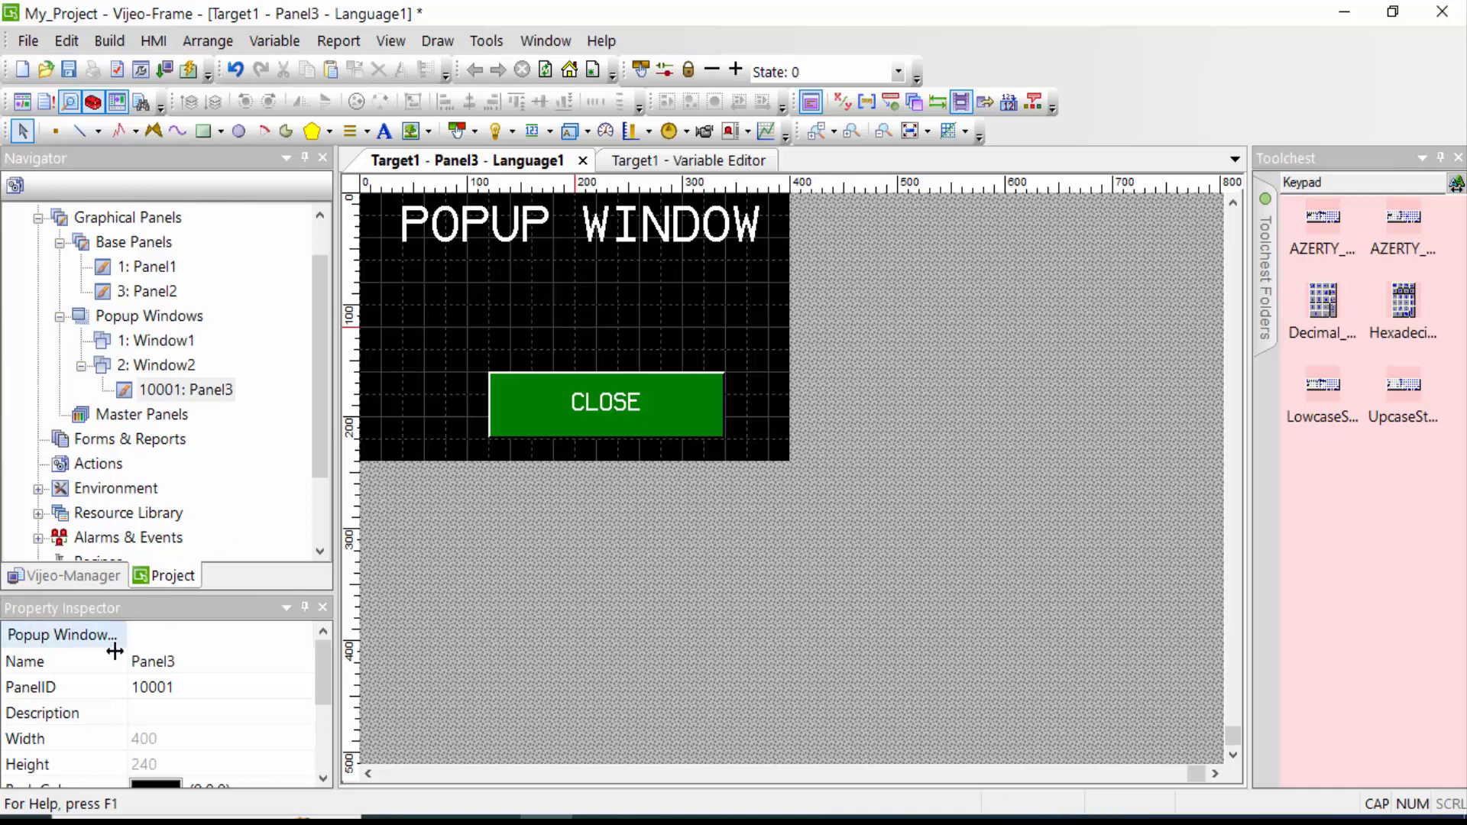
pyautogui.scroll(-1, 184, 675)
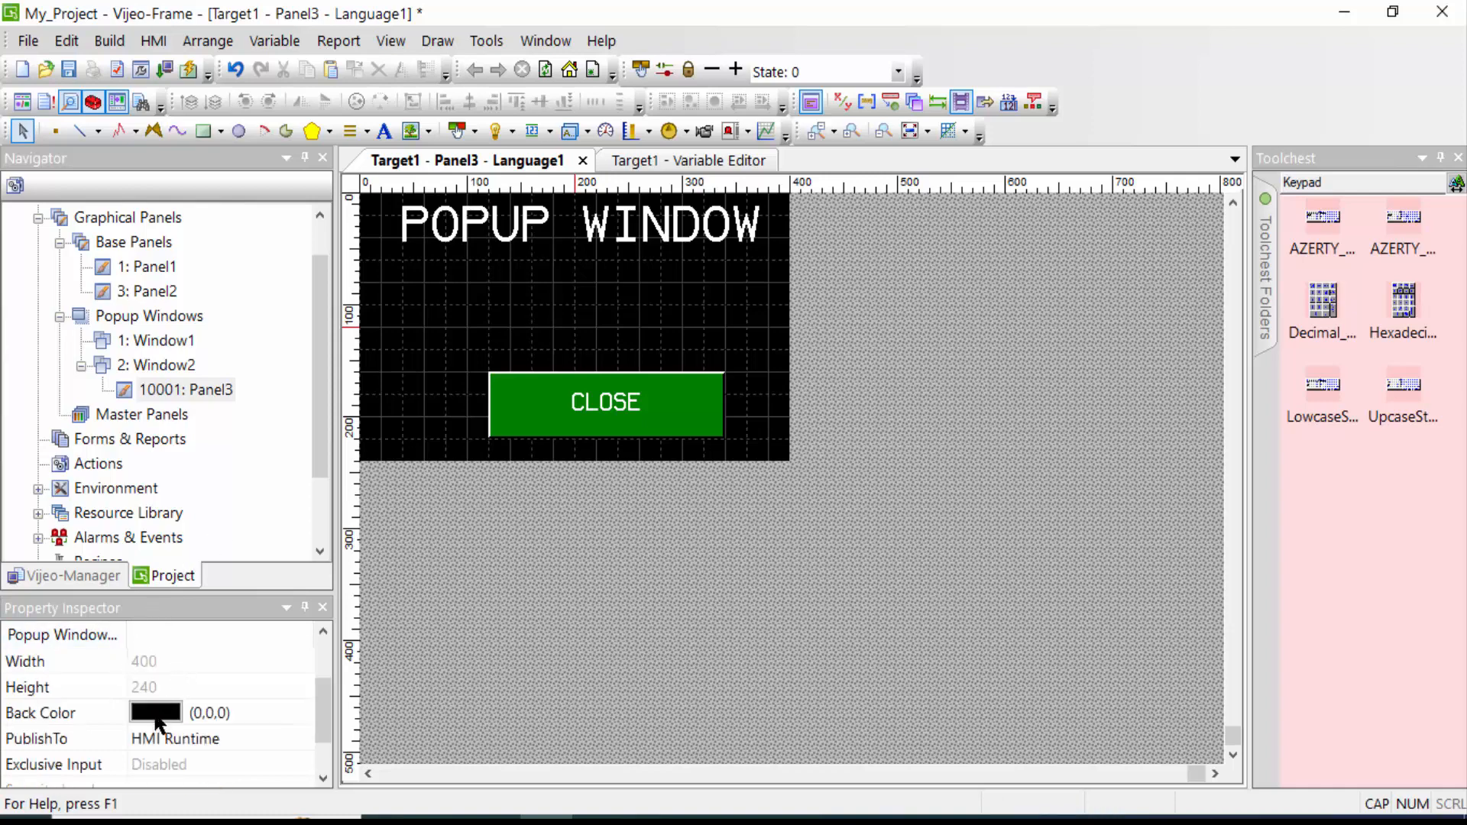
pyautogui.click(157, 718)
pyautogui.click(157, 718)
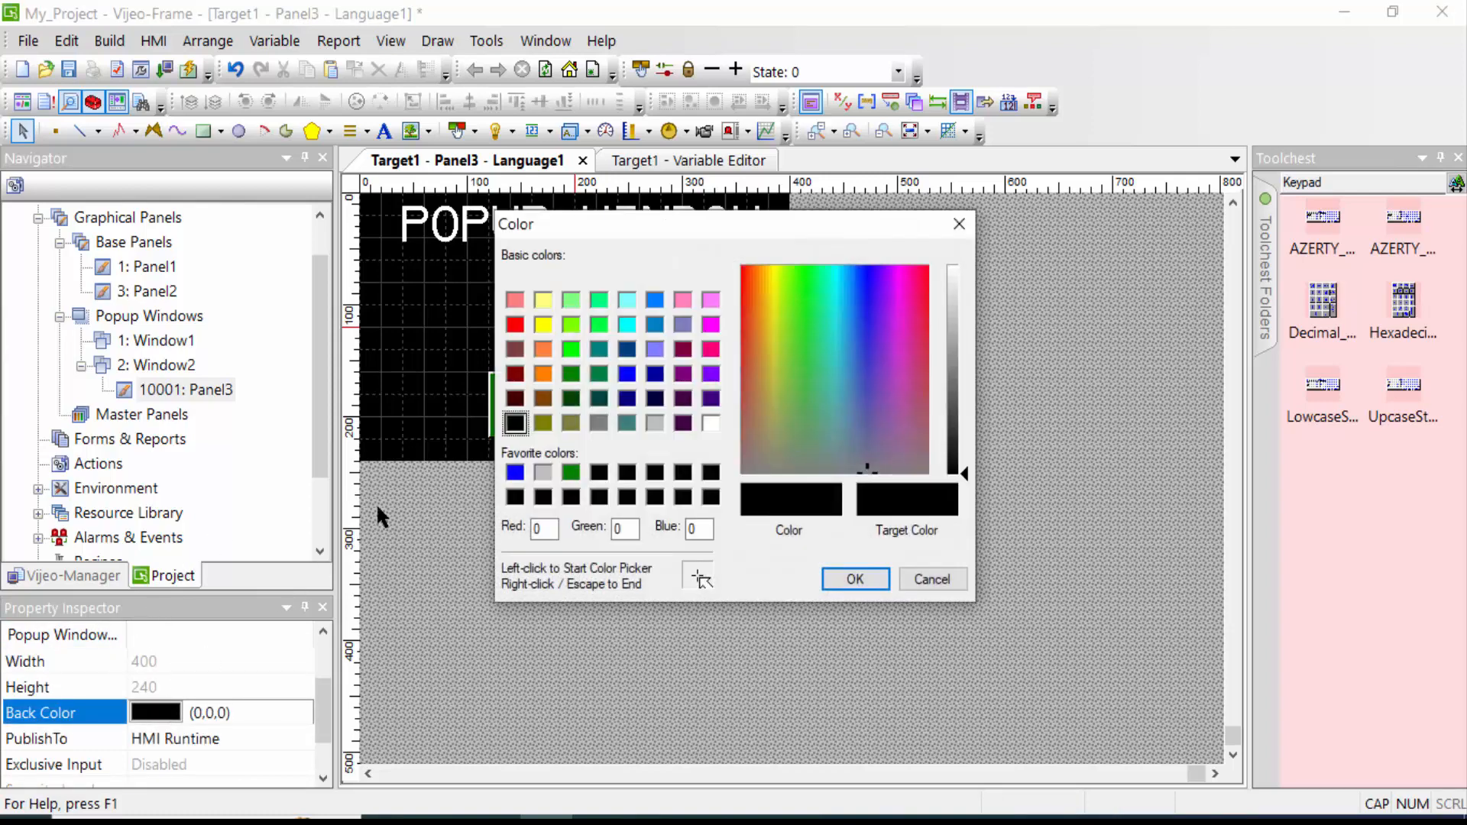
pyautogui.click(711, 349)
pyautogui.click(856, 578)
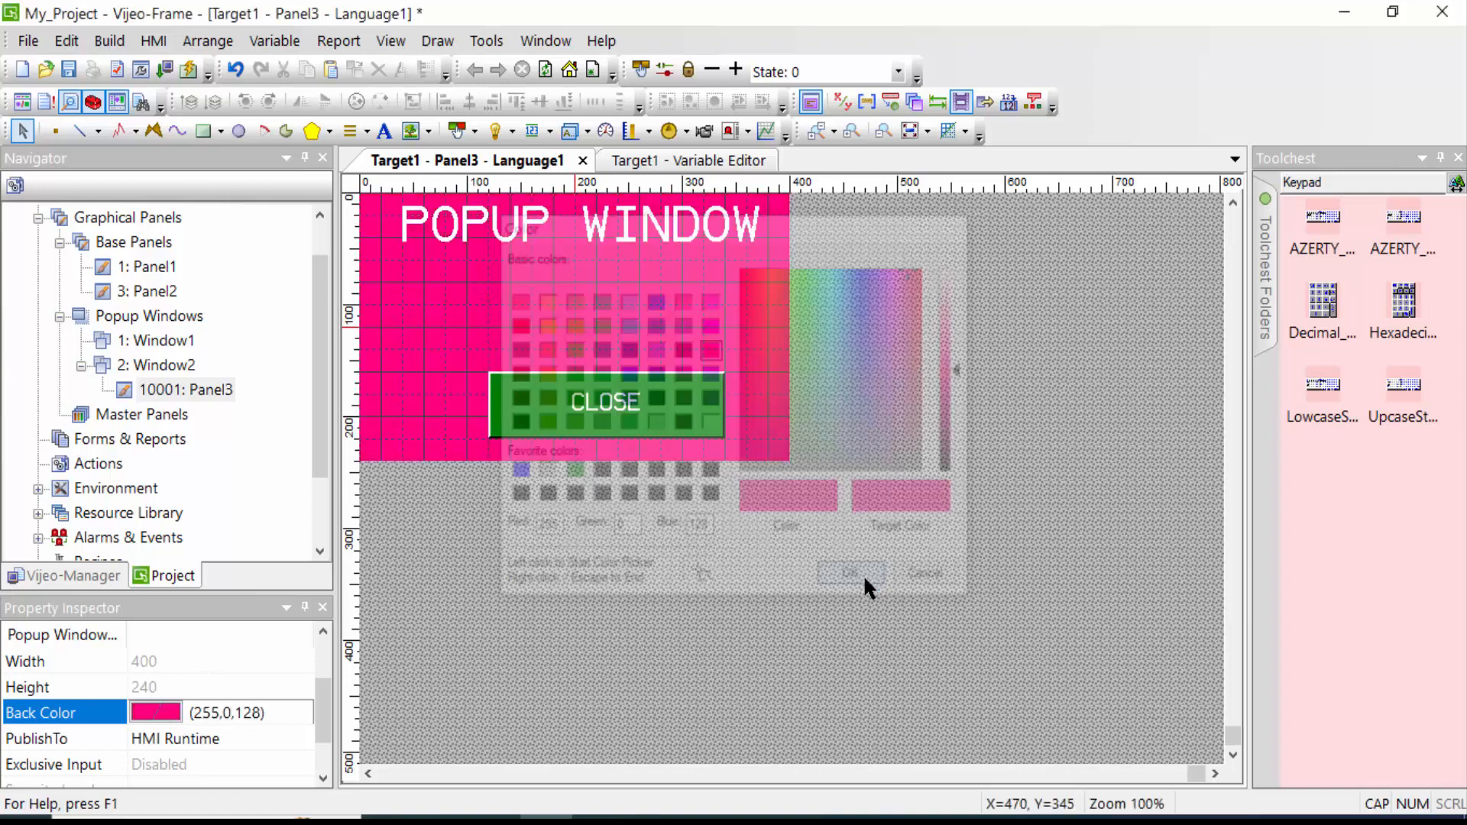
pyautogui.click(433, 423)
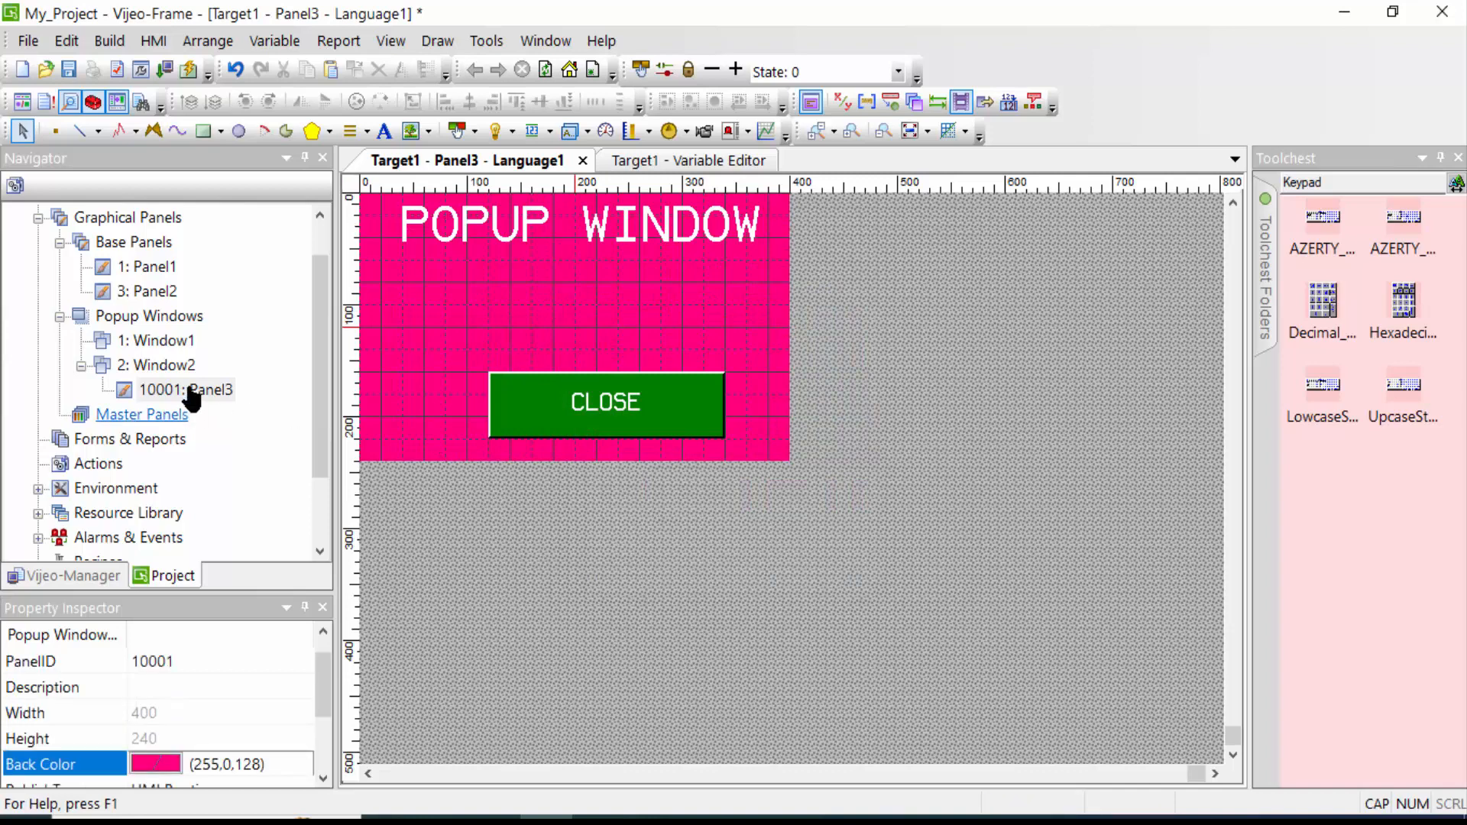
# Check Panel2, reopen Panel1 and save the project.
pyautogui.doubleClick(149, 292)
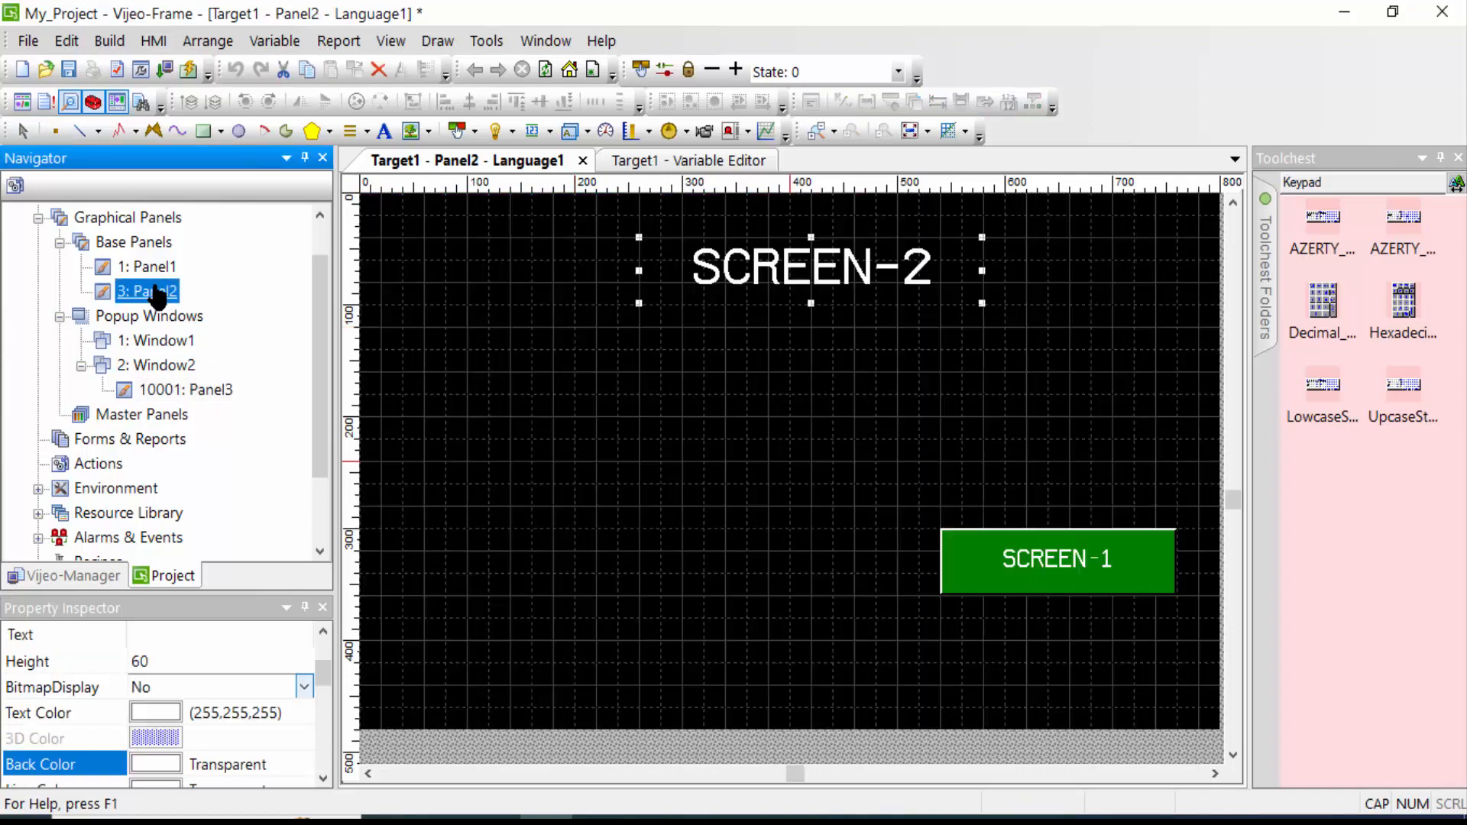
pyautogui.click(437, 368)
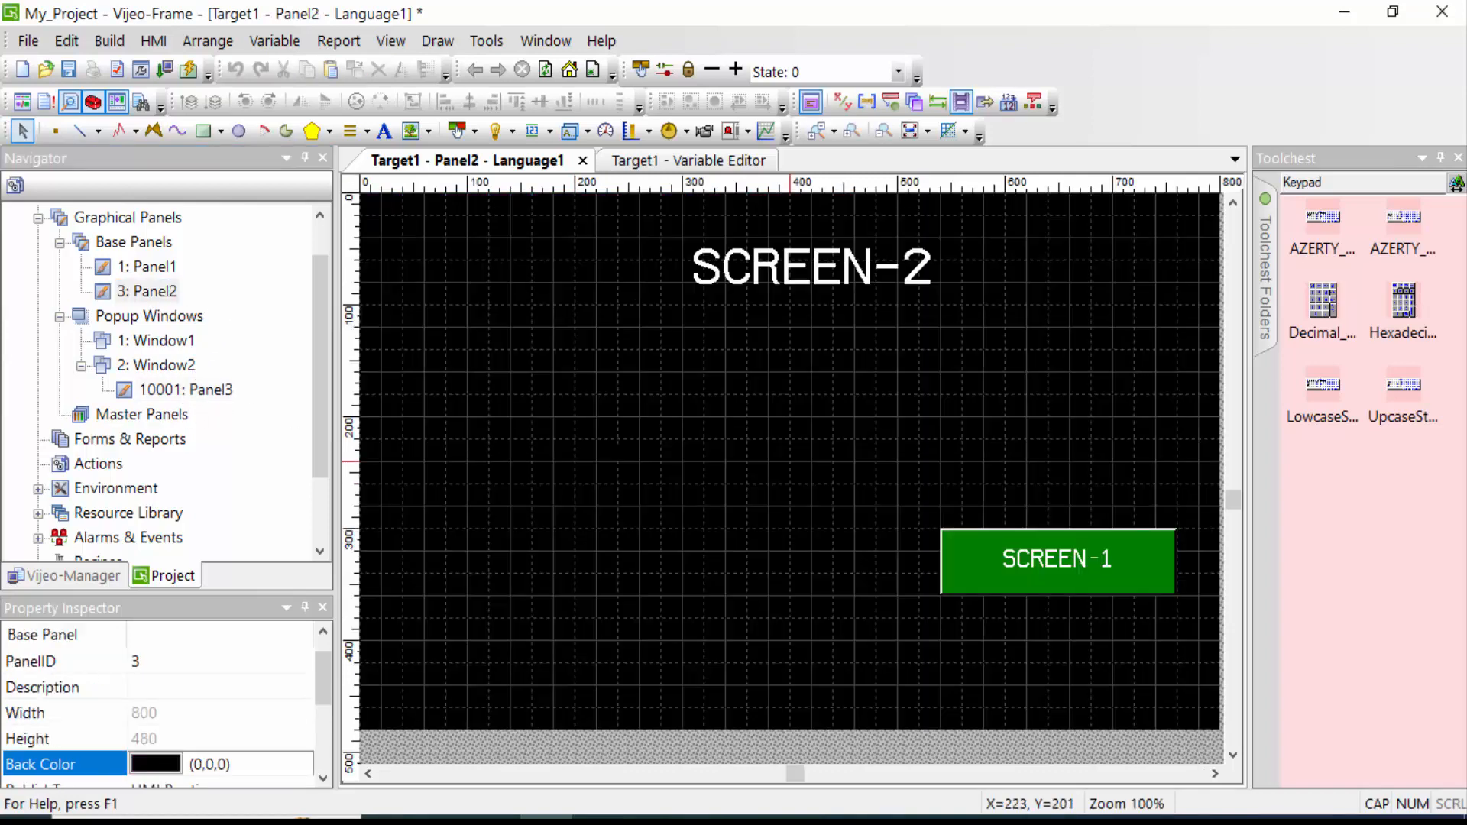
pyautogui.click(157, 269)
pyautogui.doubleClick(158, 269)
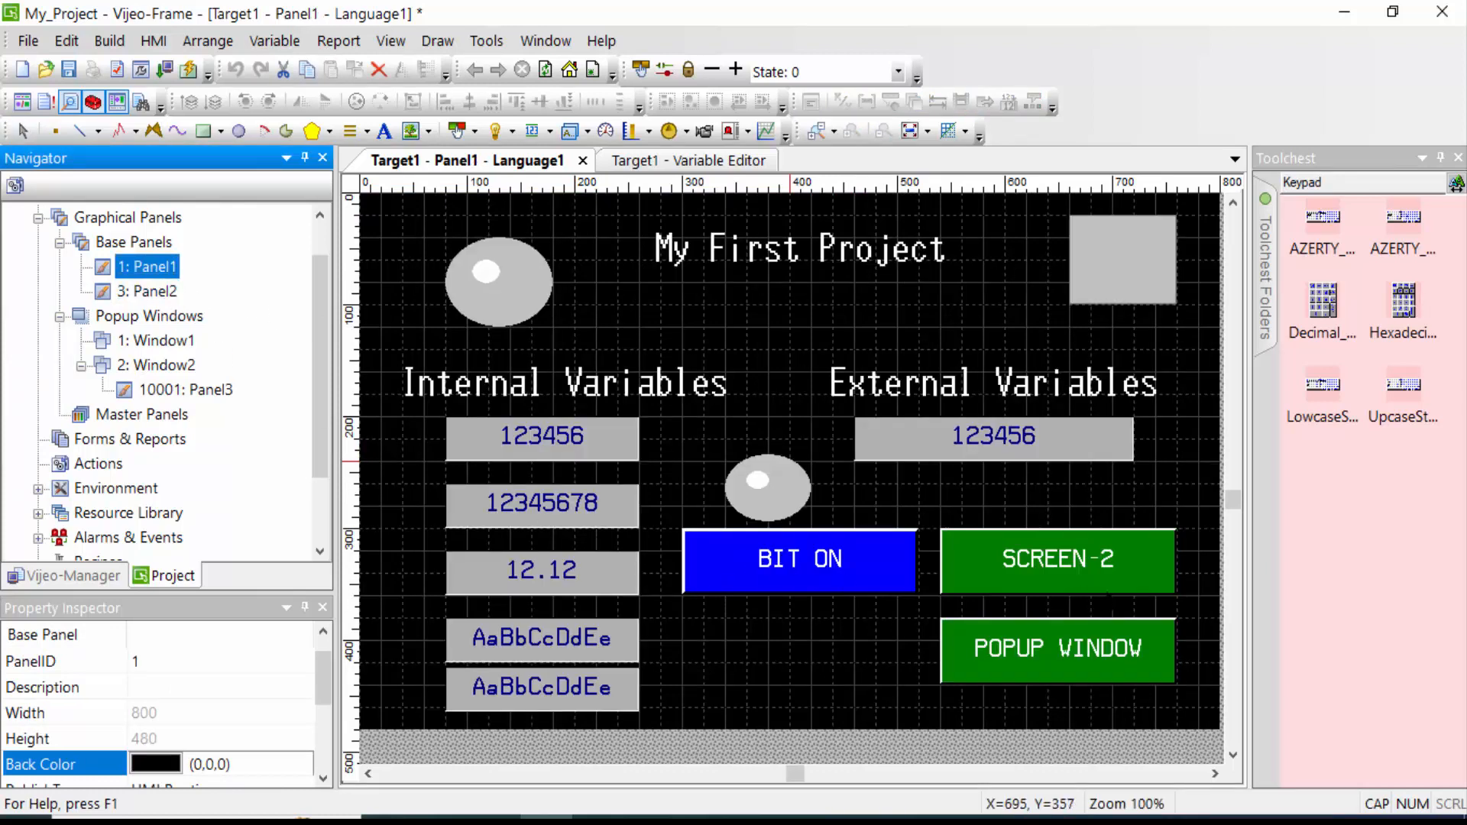
pyautogui.click(70, 71)
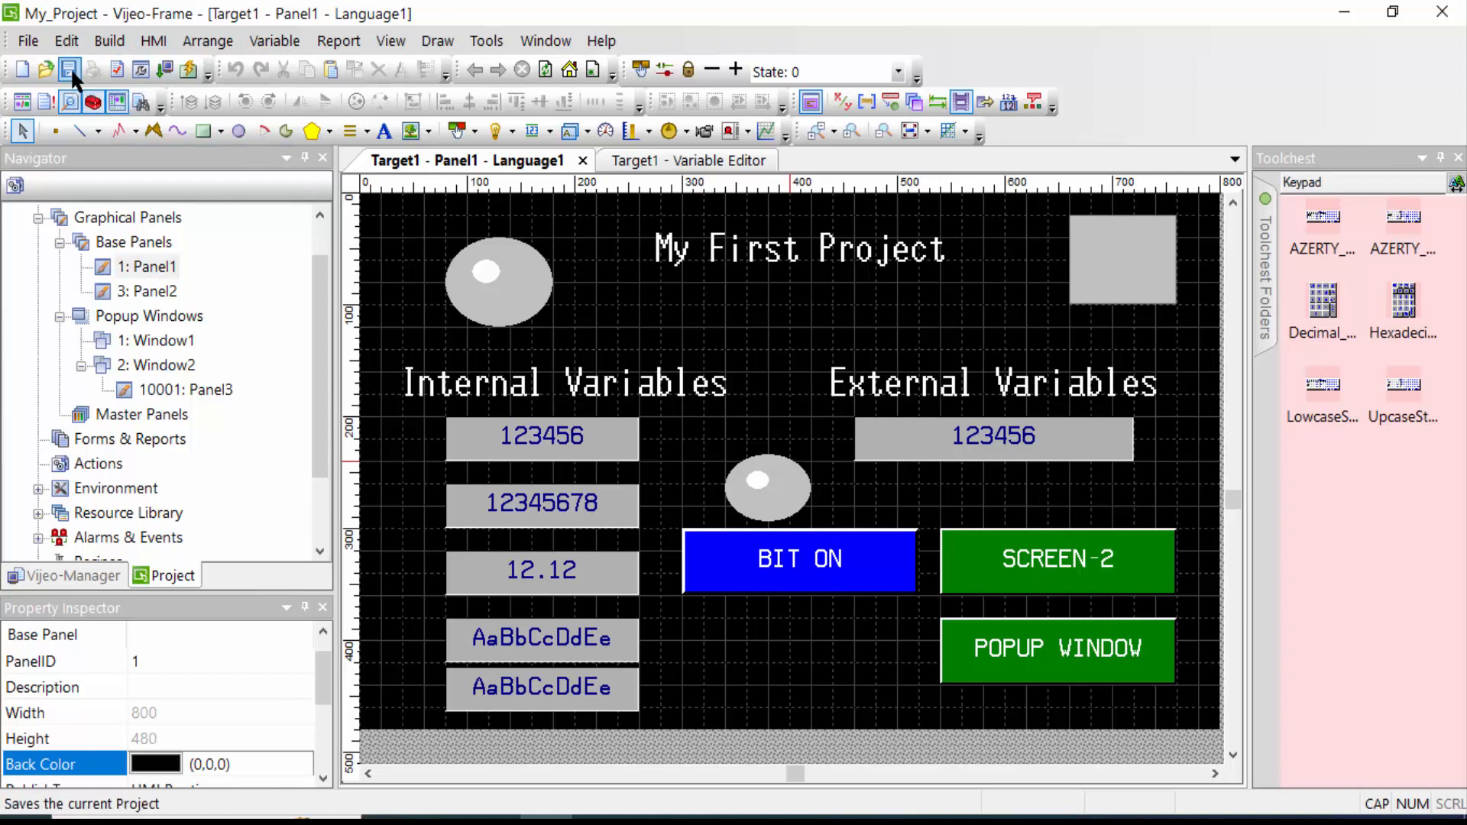
# Build the whole project and download it to the target without deleting the run-time data.
pyautogui.click(111, 43)
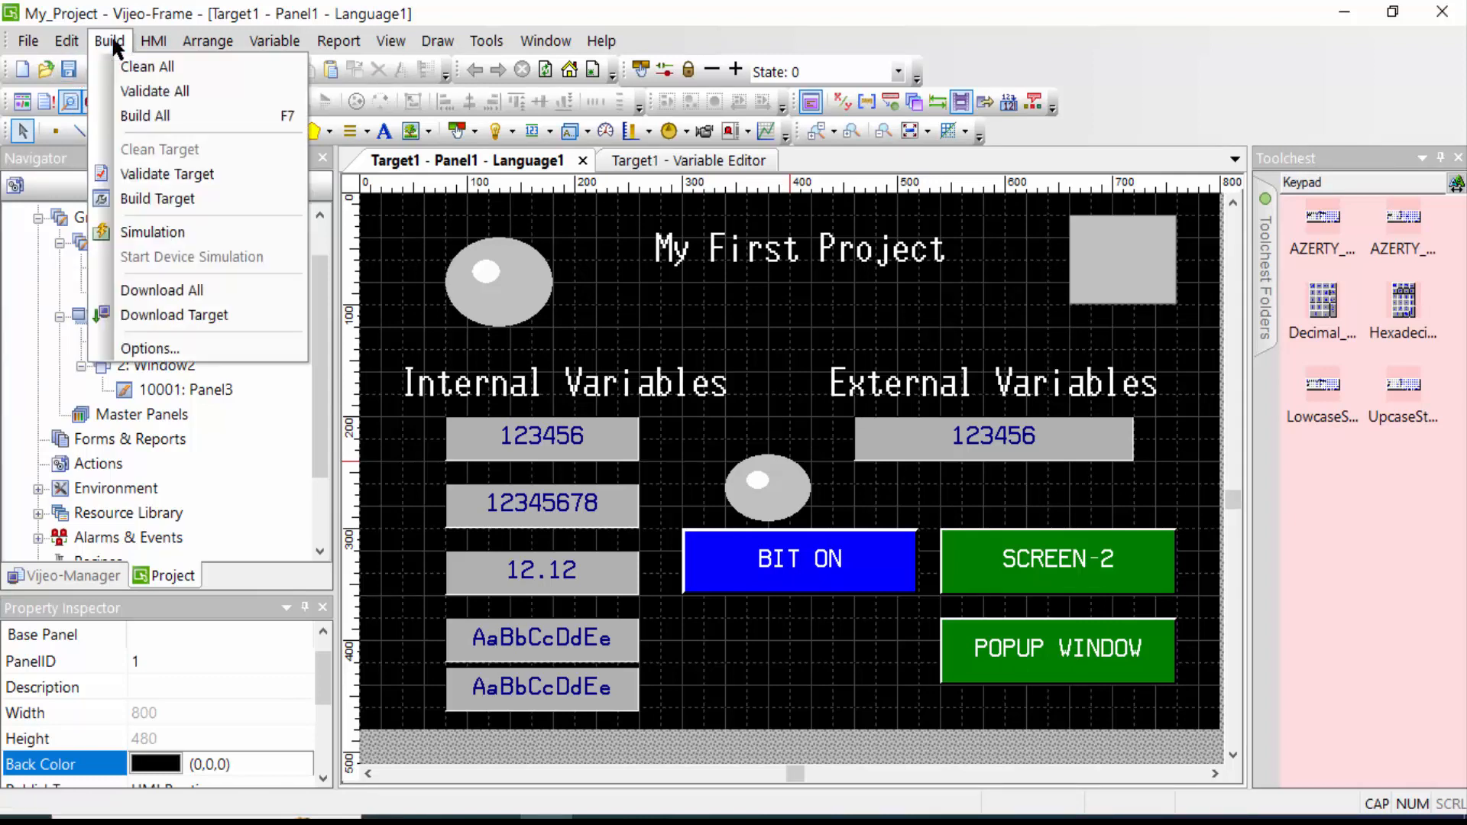
pyautogui.click(145, 115)
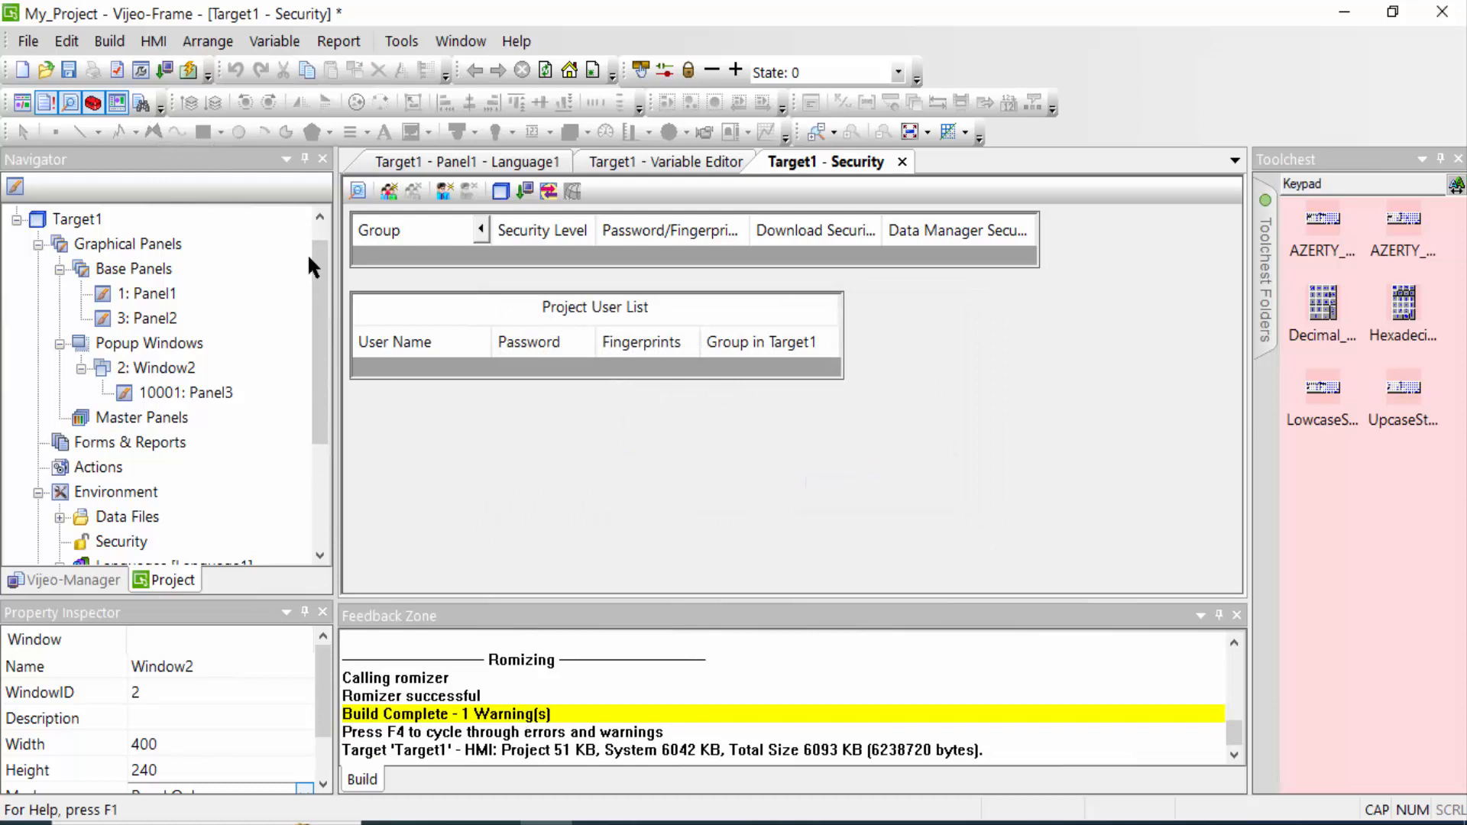
pyautogui.click(113, 40)
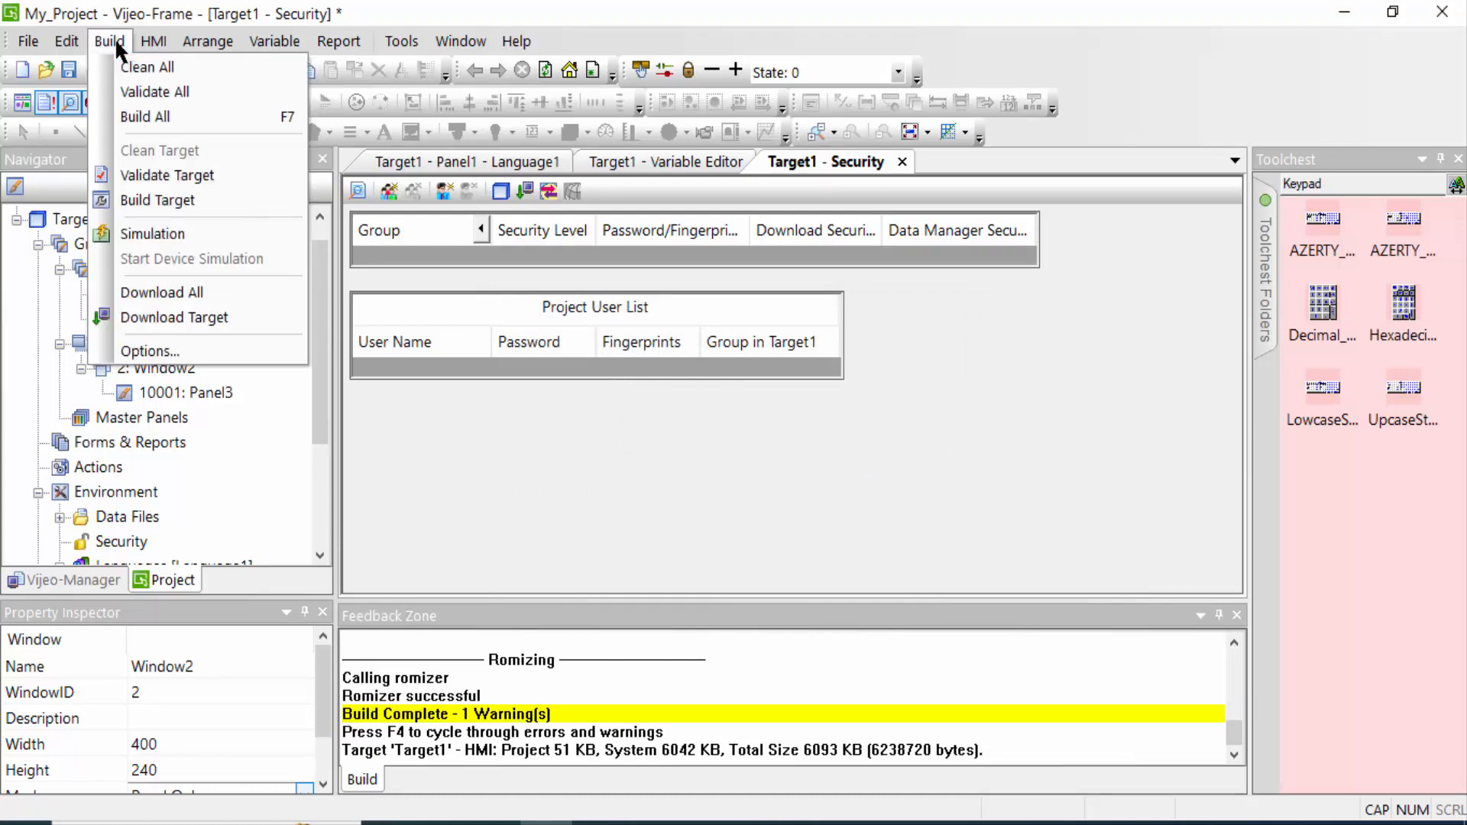
pyautogui.click(160, 313)
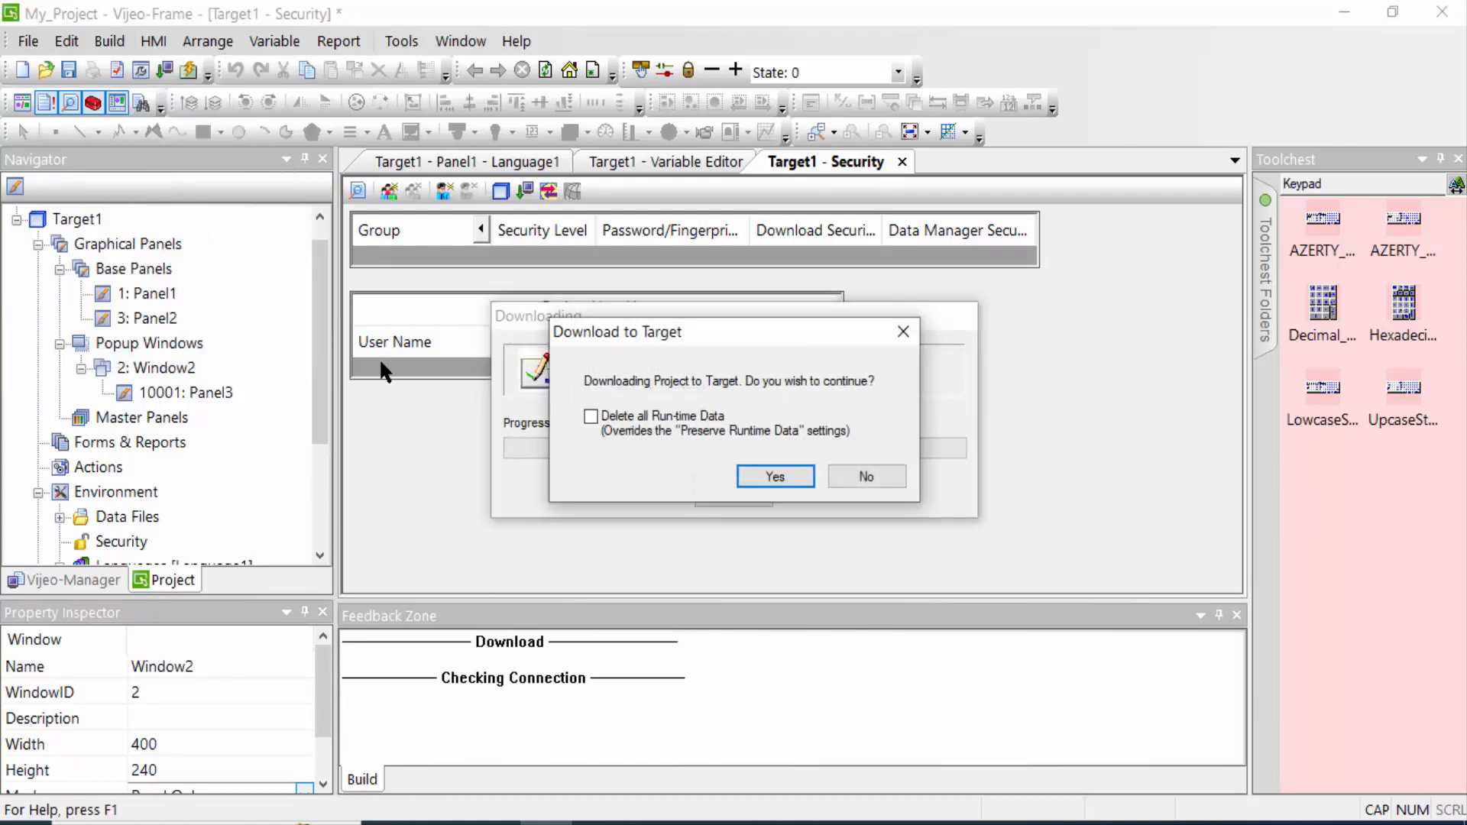
pyautogui.click(767, 477)
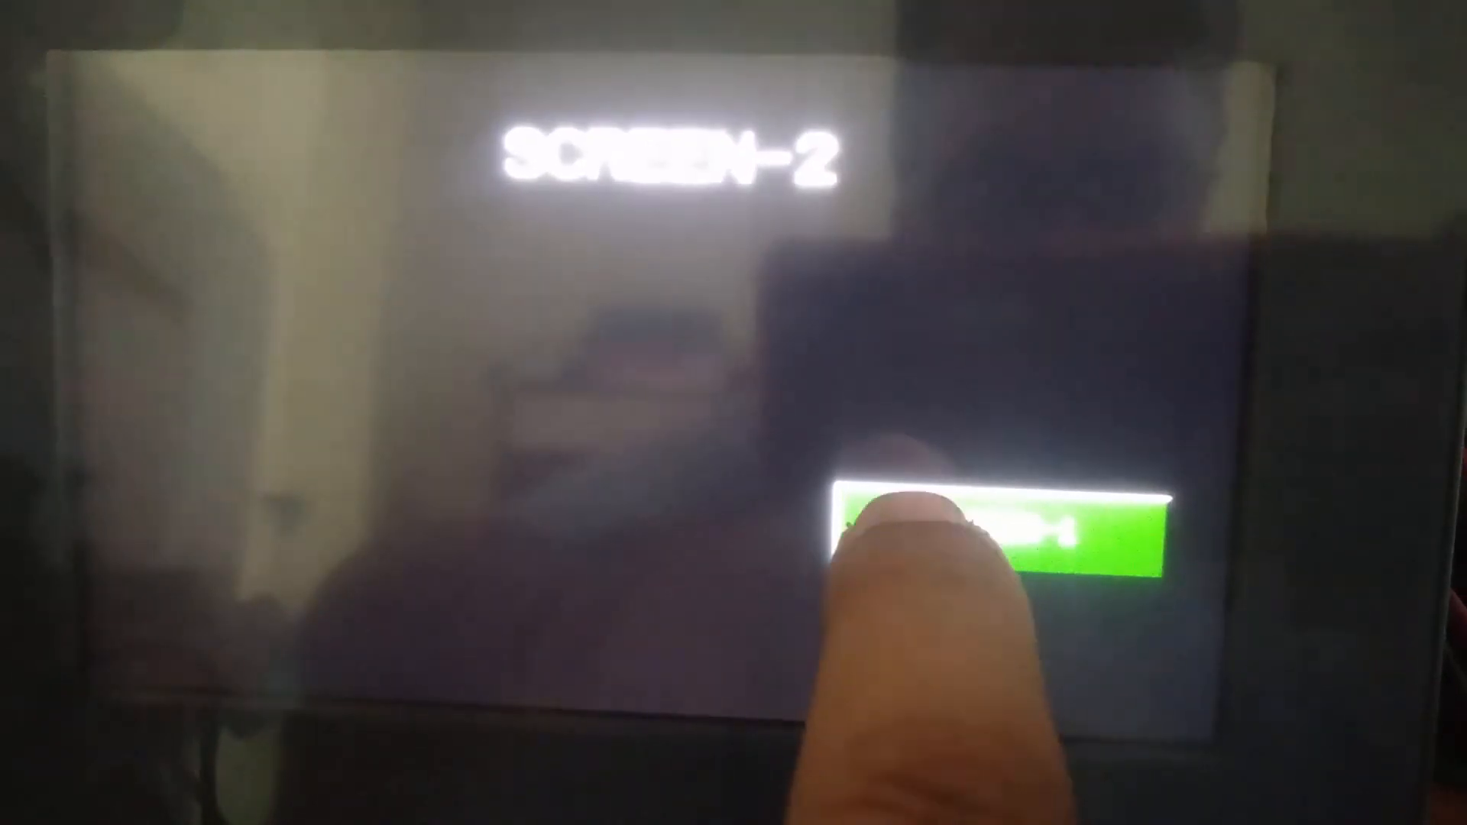
pyautogui.click(879, 524)
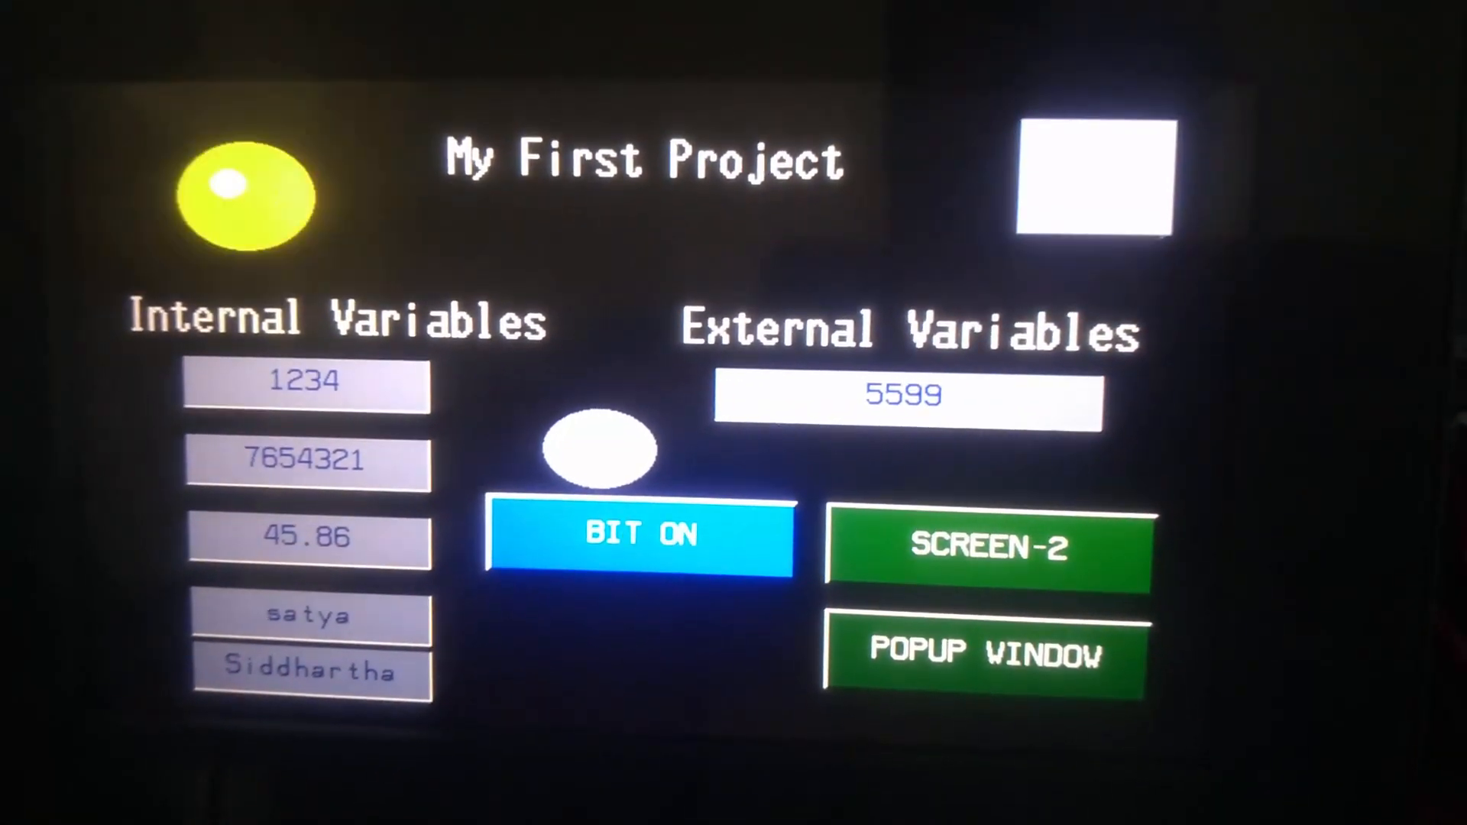
pyautogui.click(982, 656)
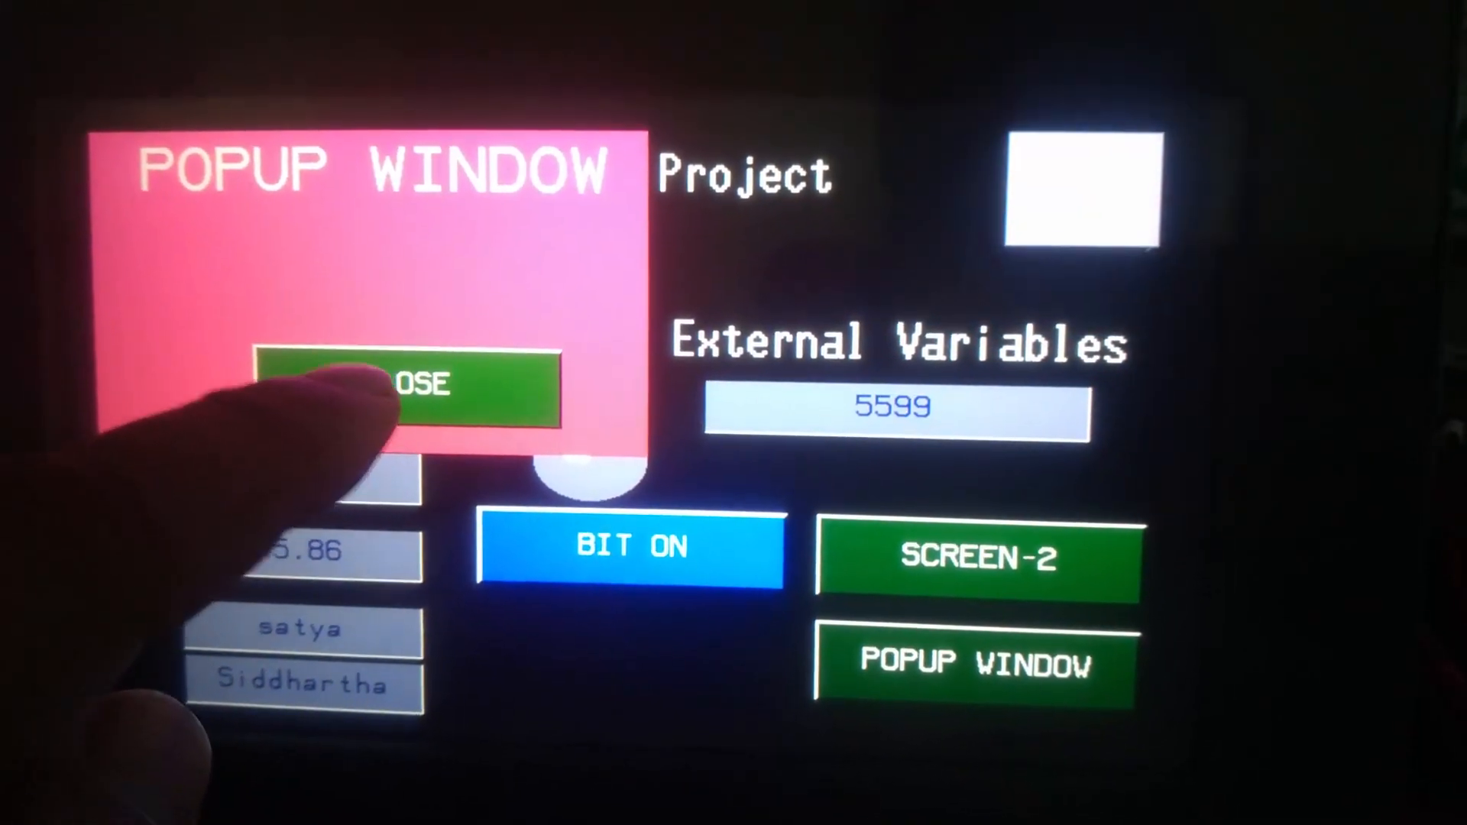
pyautogui.click(356, 391)
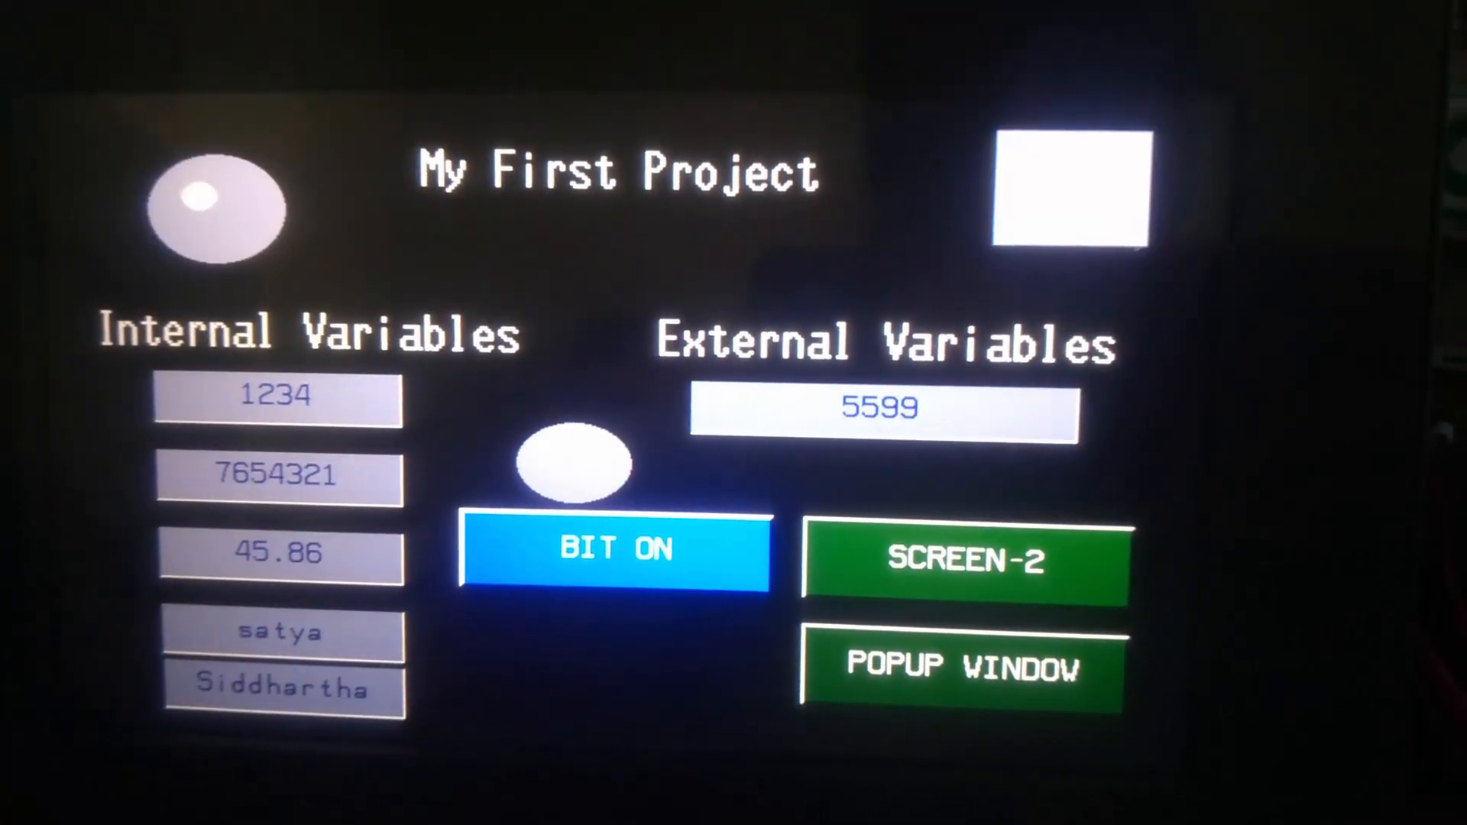
pyautogui.click(588, 547)
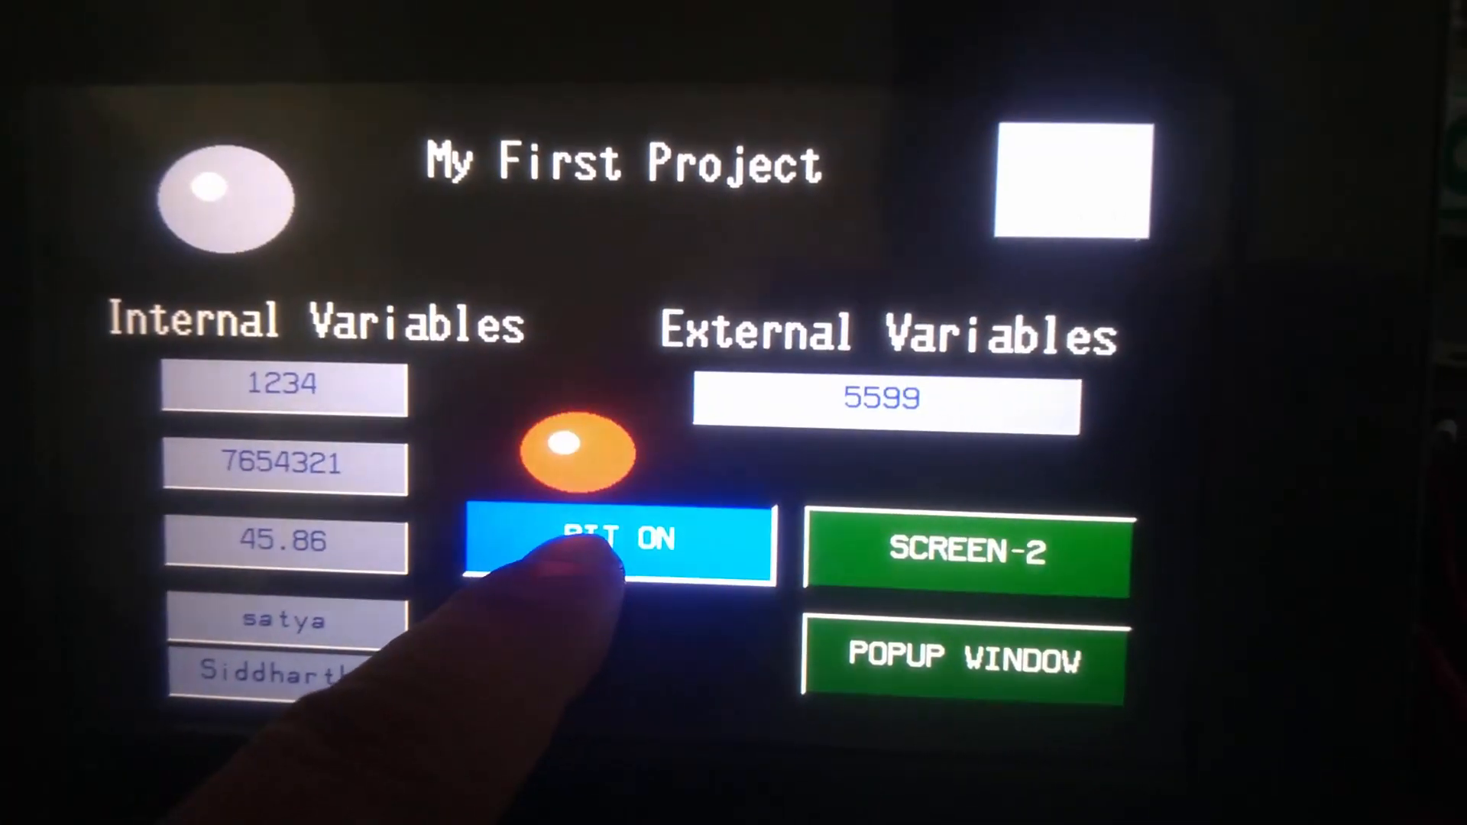
pyautogui.click(948, 554)
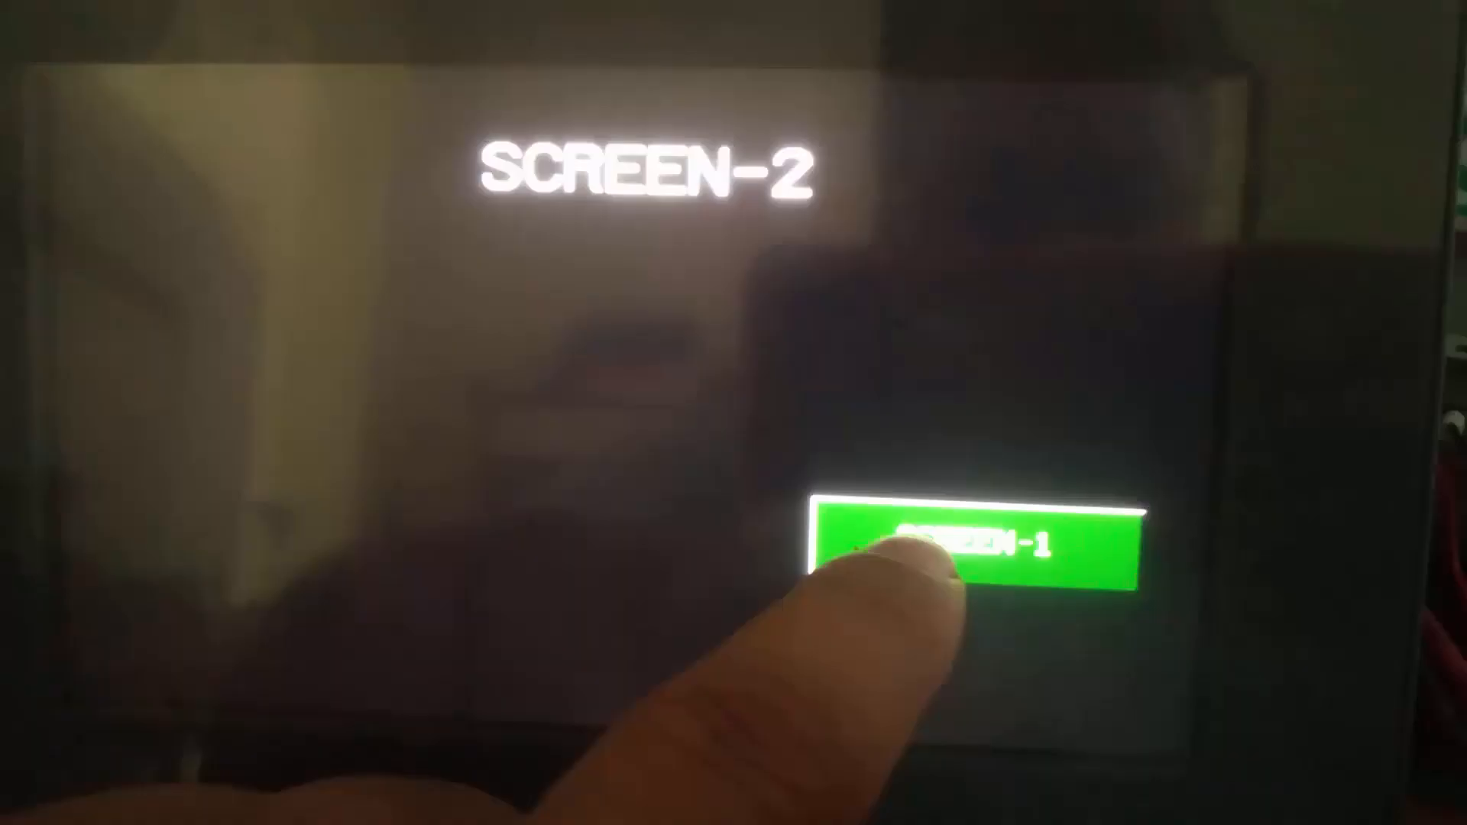
pyautogui.click(917, 554)
pyautogui.click(959, 658)
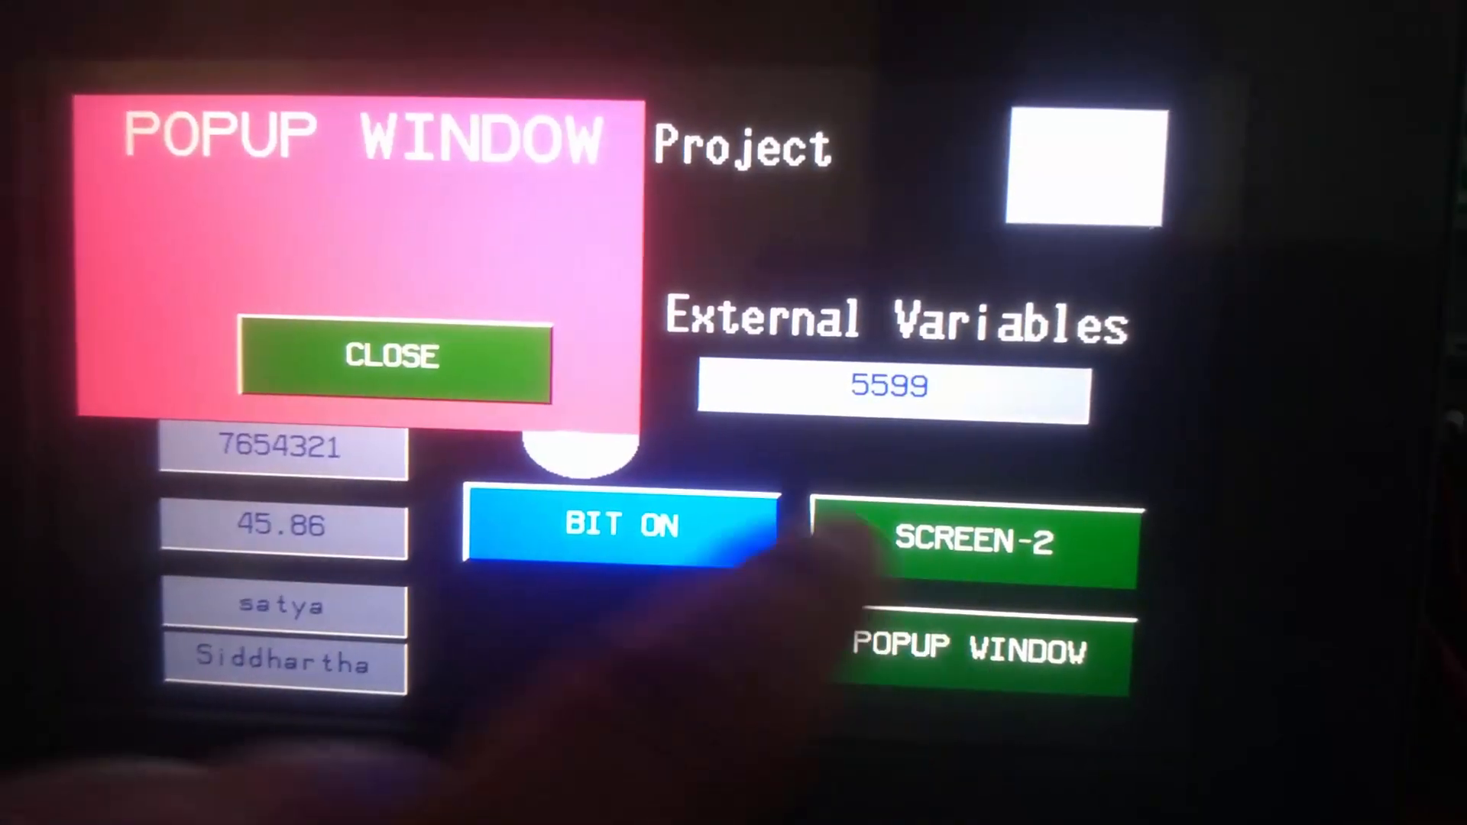
pyautogui.click(417, 371)
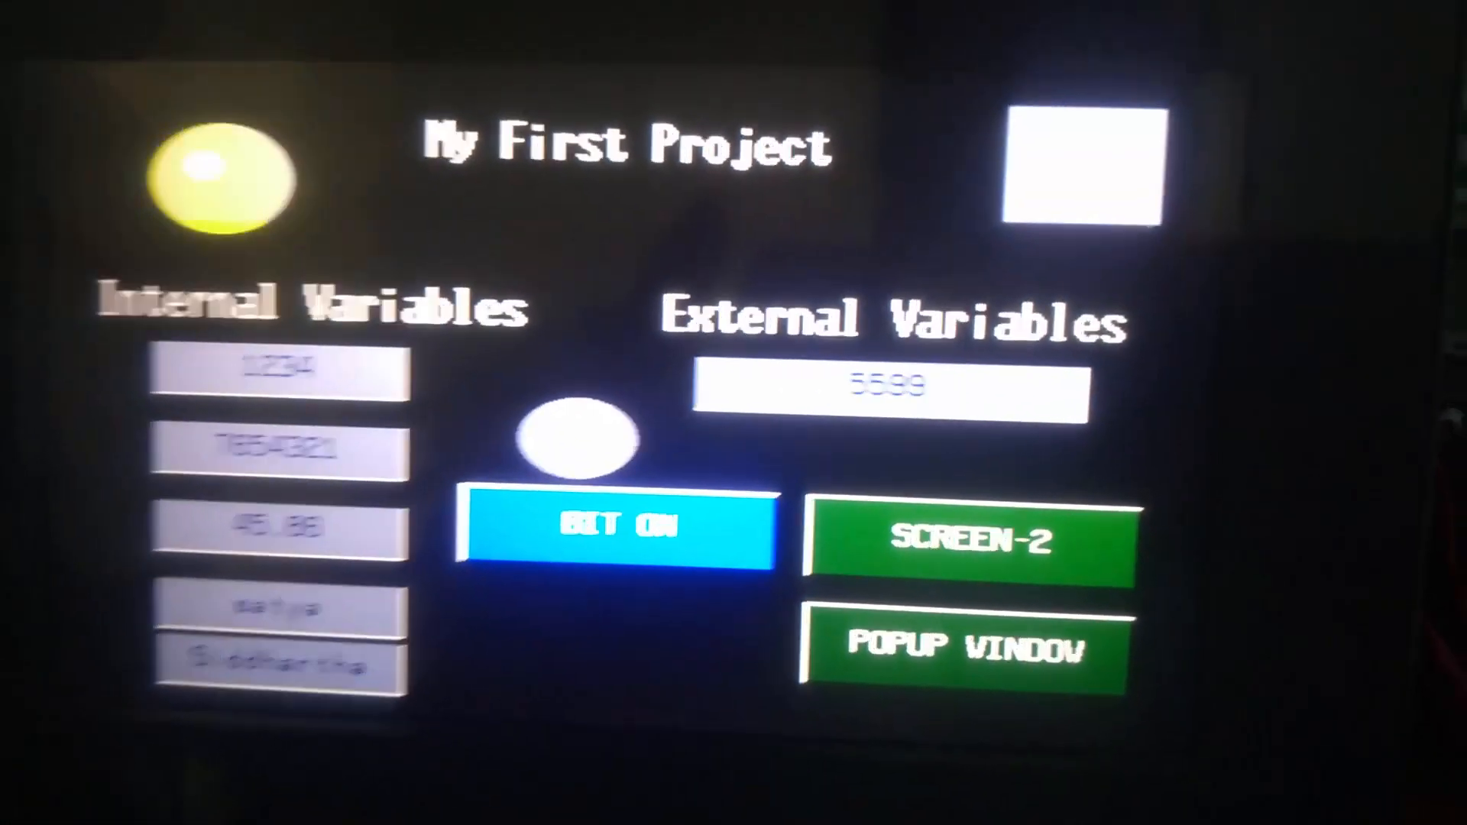